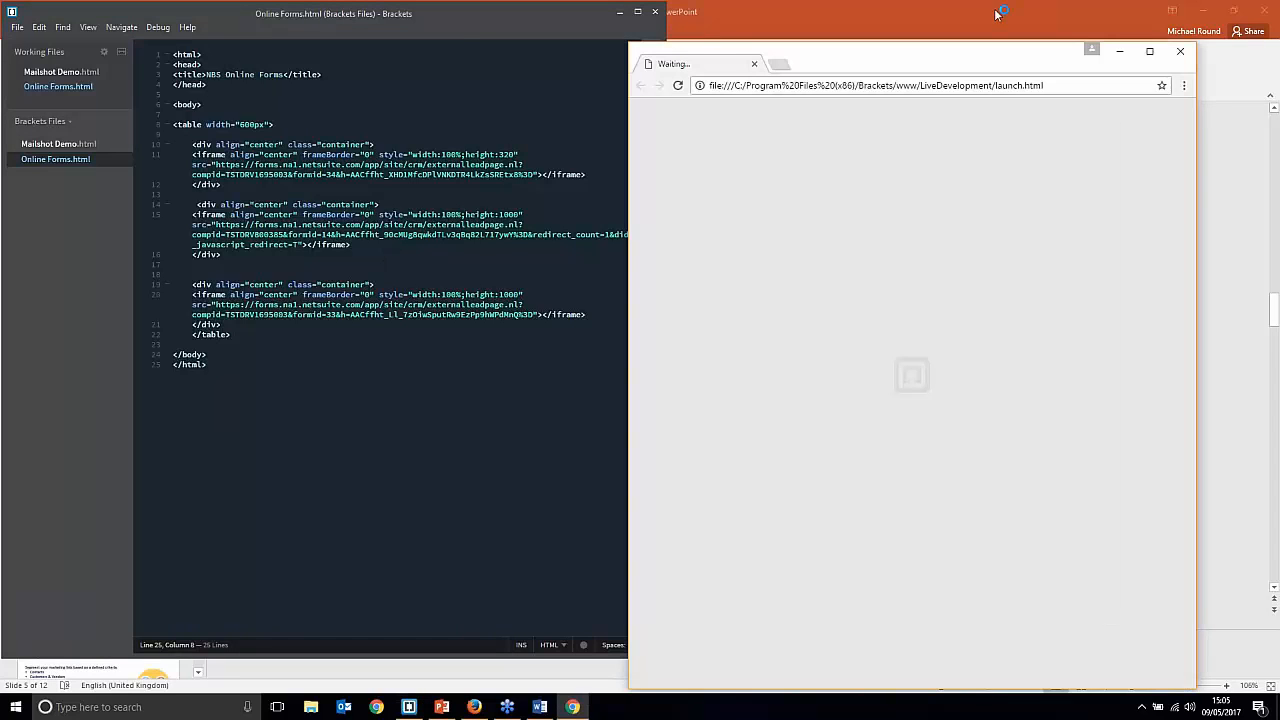
Step: Place the Chrome live preview beside the editor and go to line 10's first iframe container
drag(987, 69, 1025, 27)
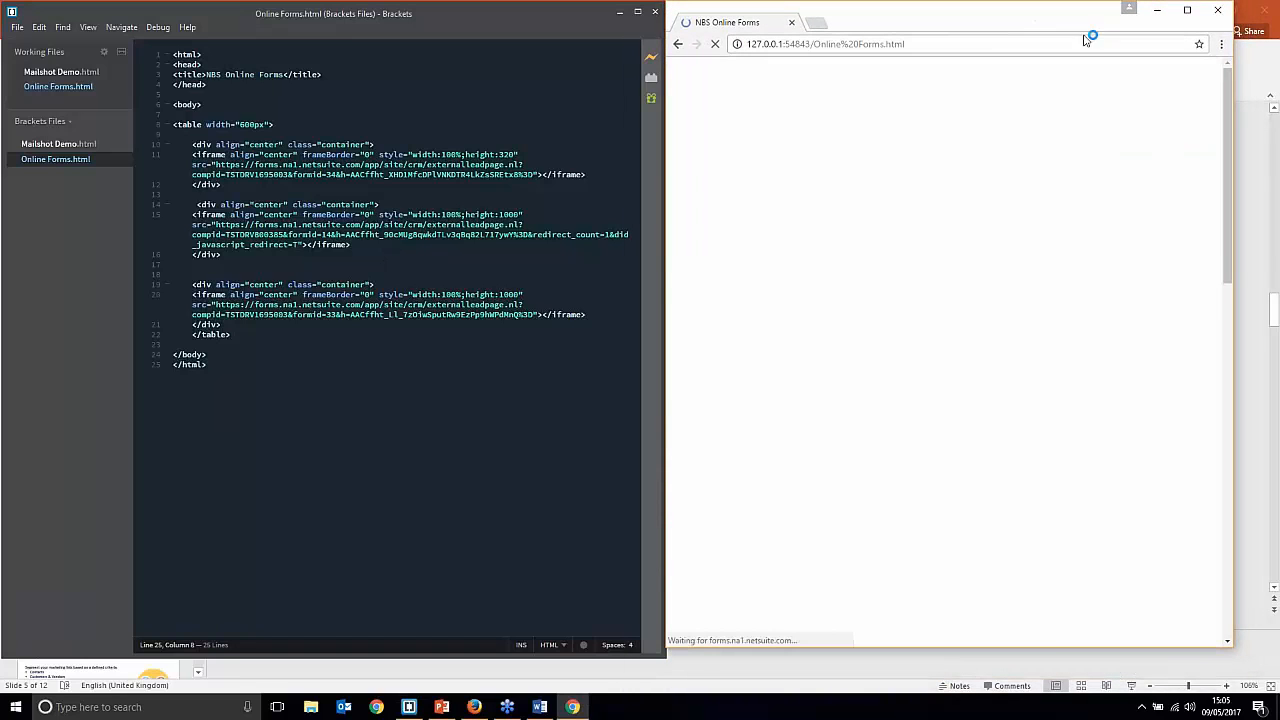
drag(1233, 47, 1266, 48)
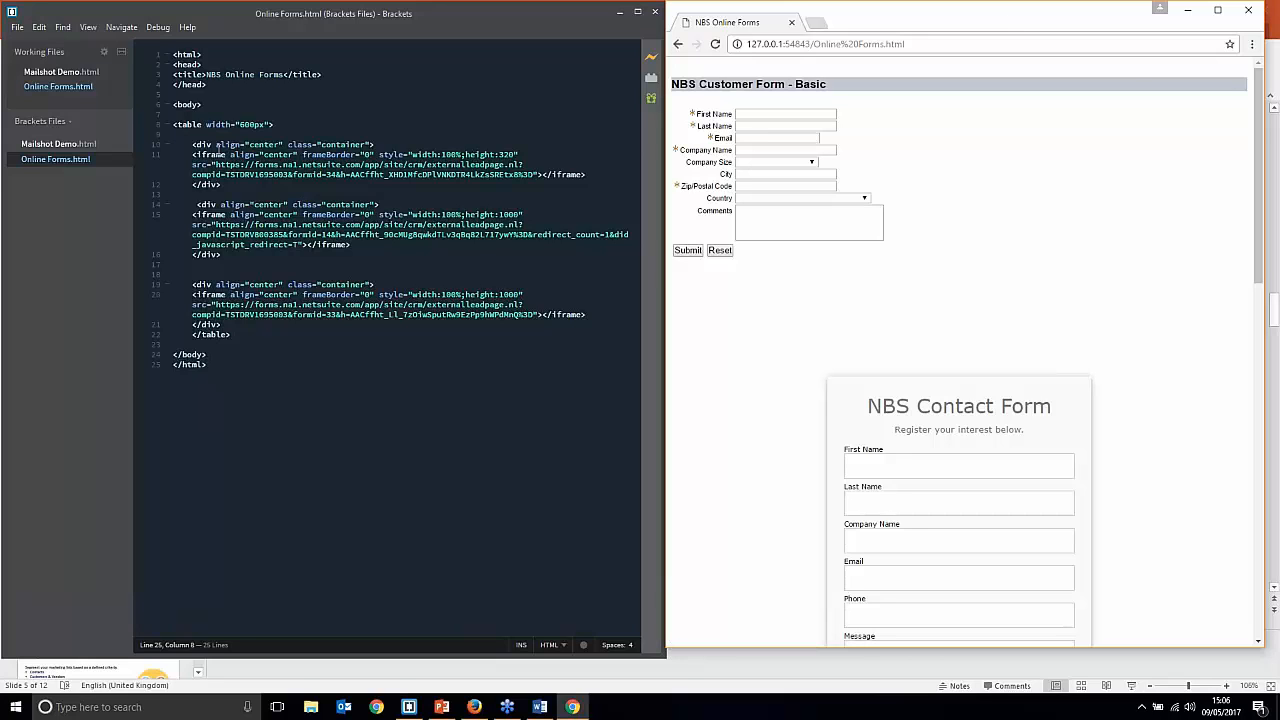
click(191, 145)
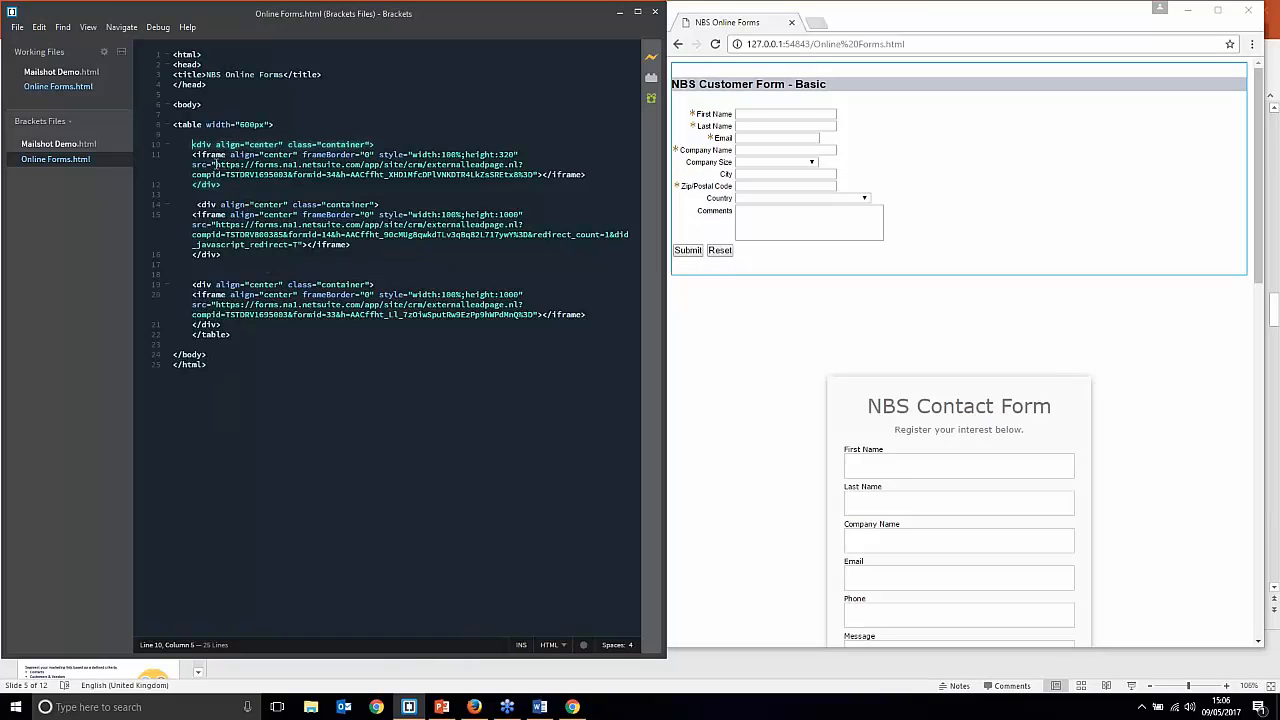
Step: Select the NetSuite form URL in the first iframe's src on line 11
click(218, 163)
drag(218, 163, 535, 176)
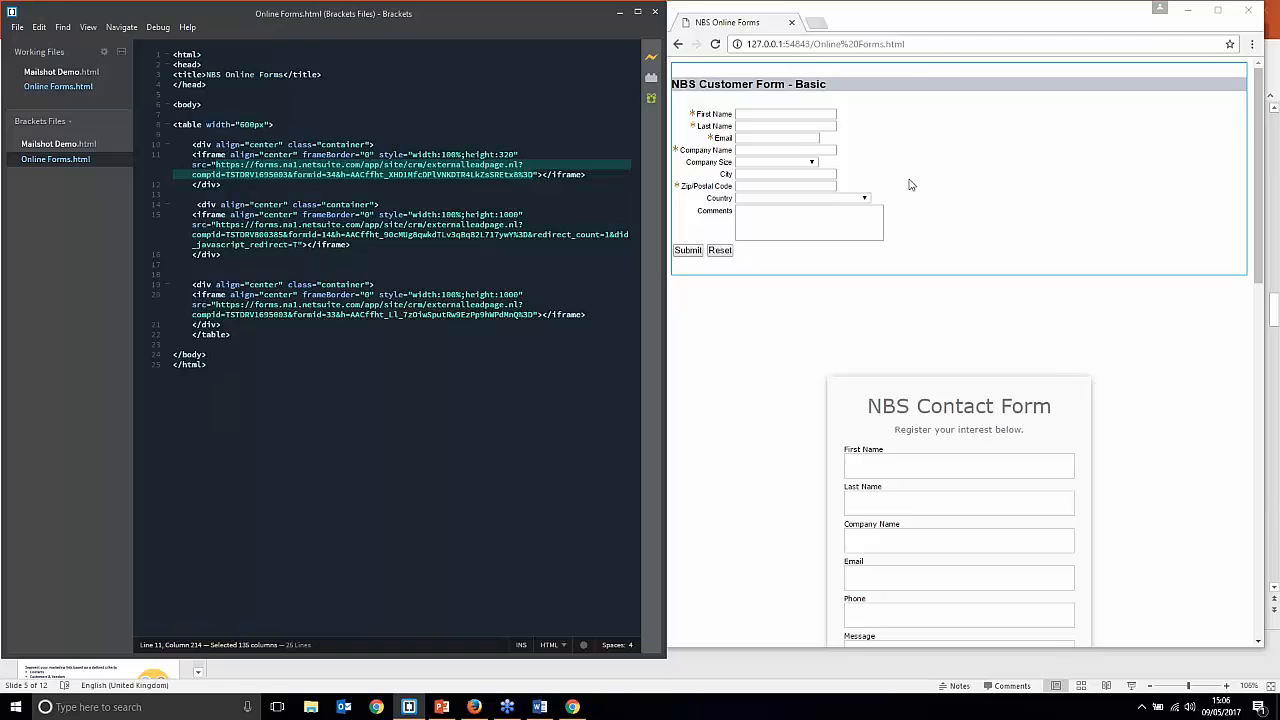
click(893, 306)
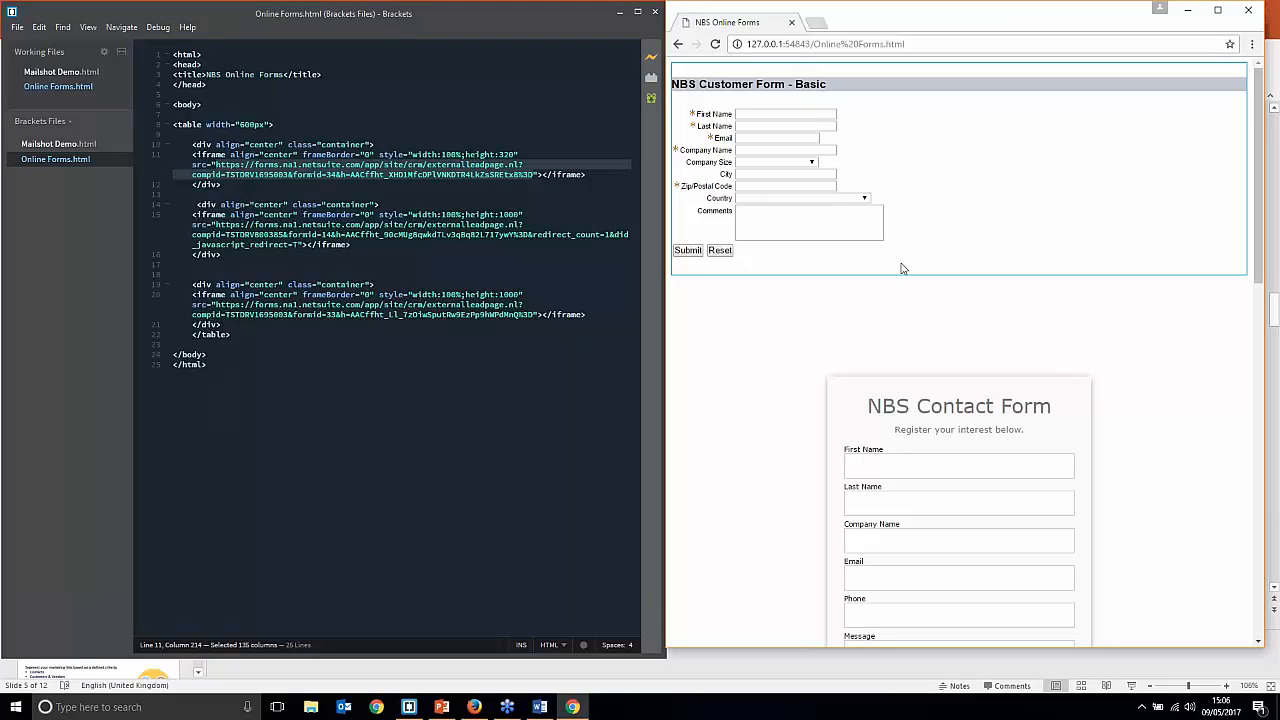
scroll(854, 260, down, 3)
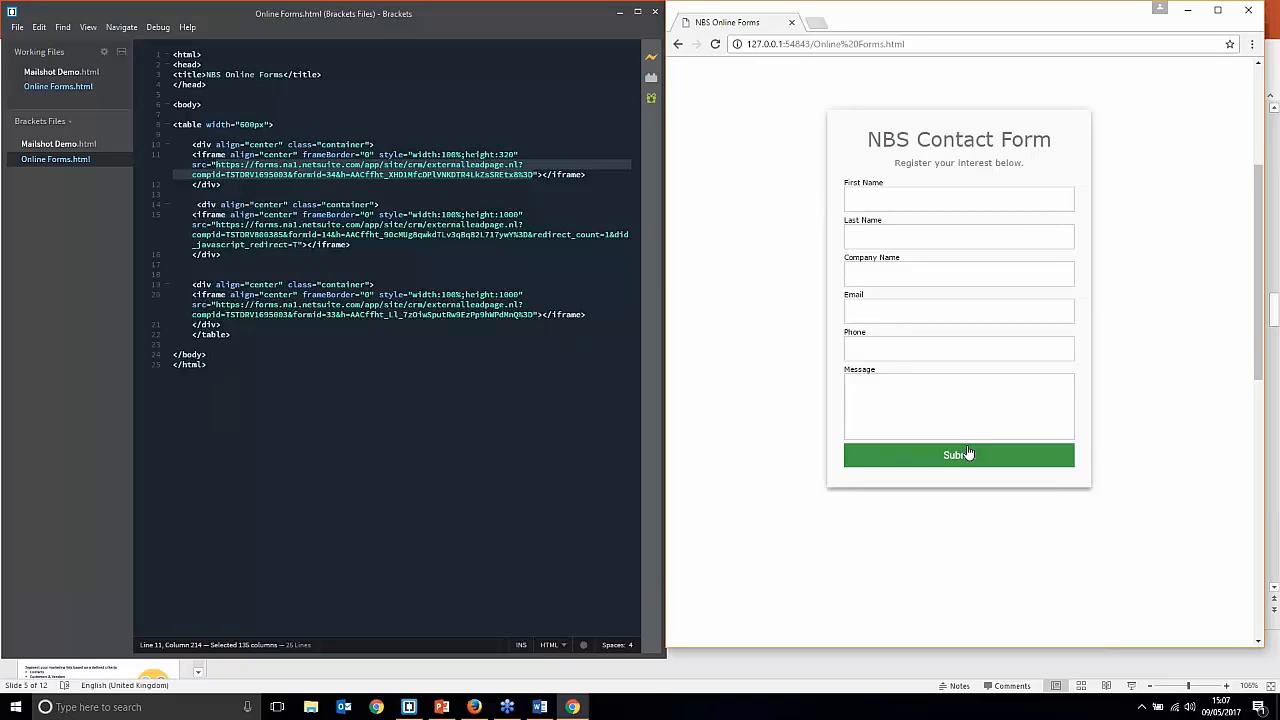
scroll(986, 397, down, 6)
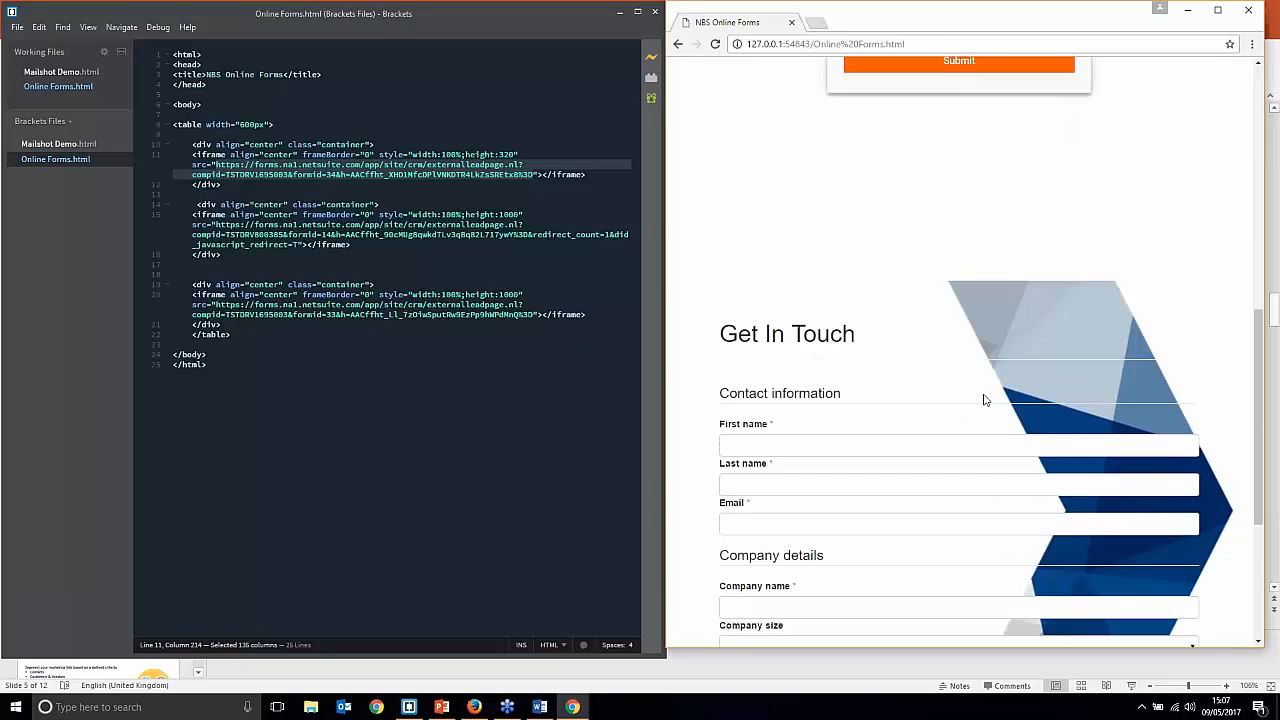
scroll(983, 401, down, 1)
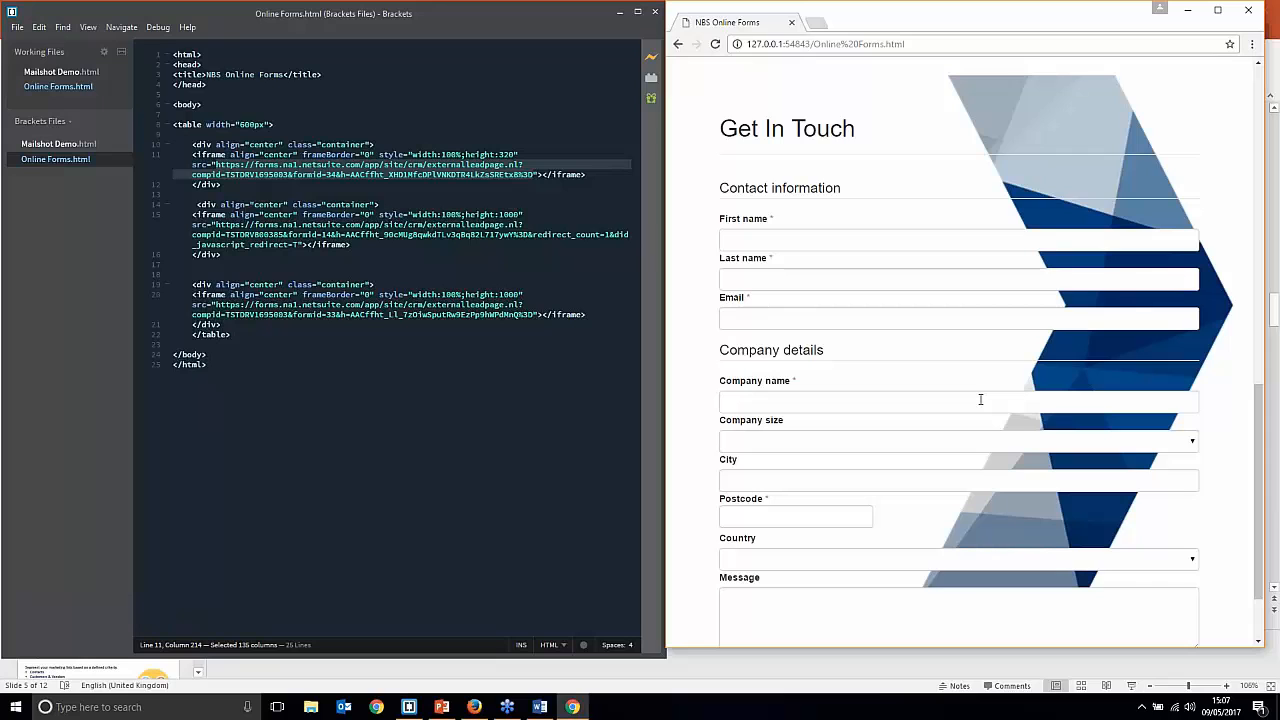
scroll(980, 399, up, 12)
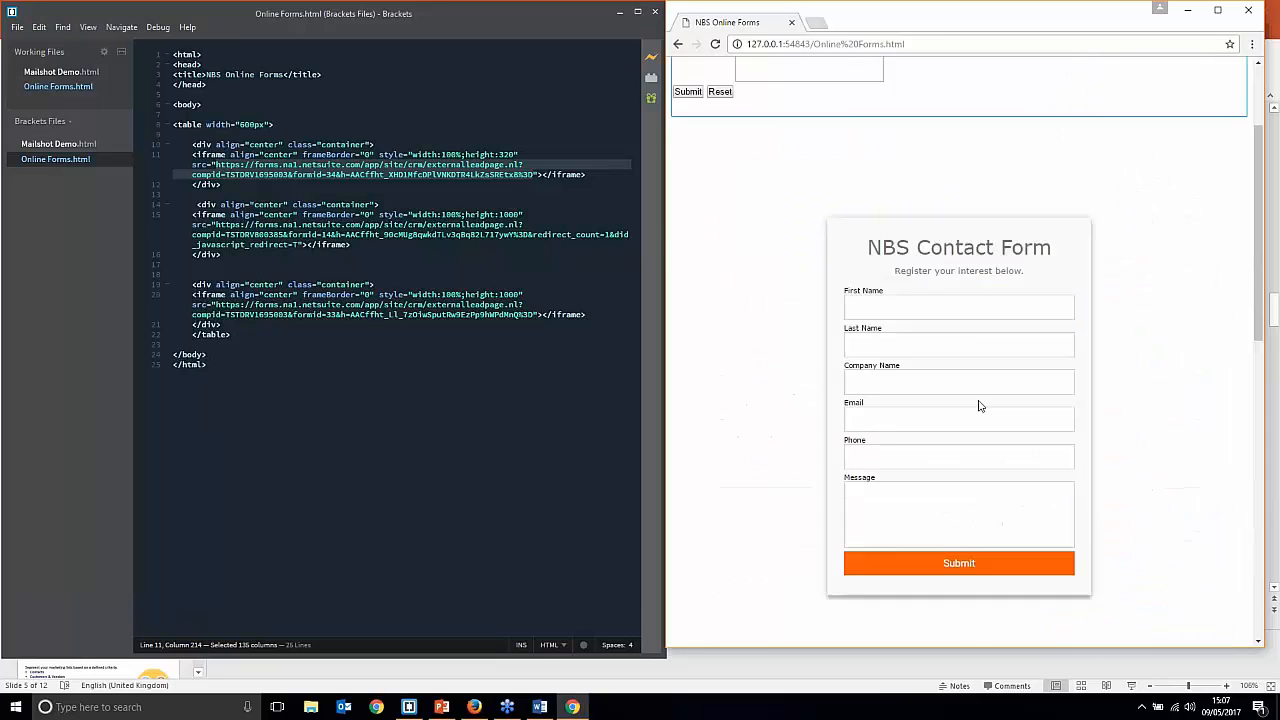
scroll(980, 402, down, 1)
scroll(965, 406, up, 1)
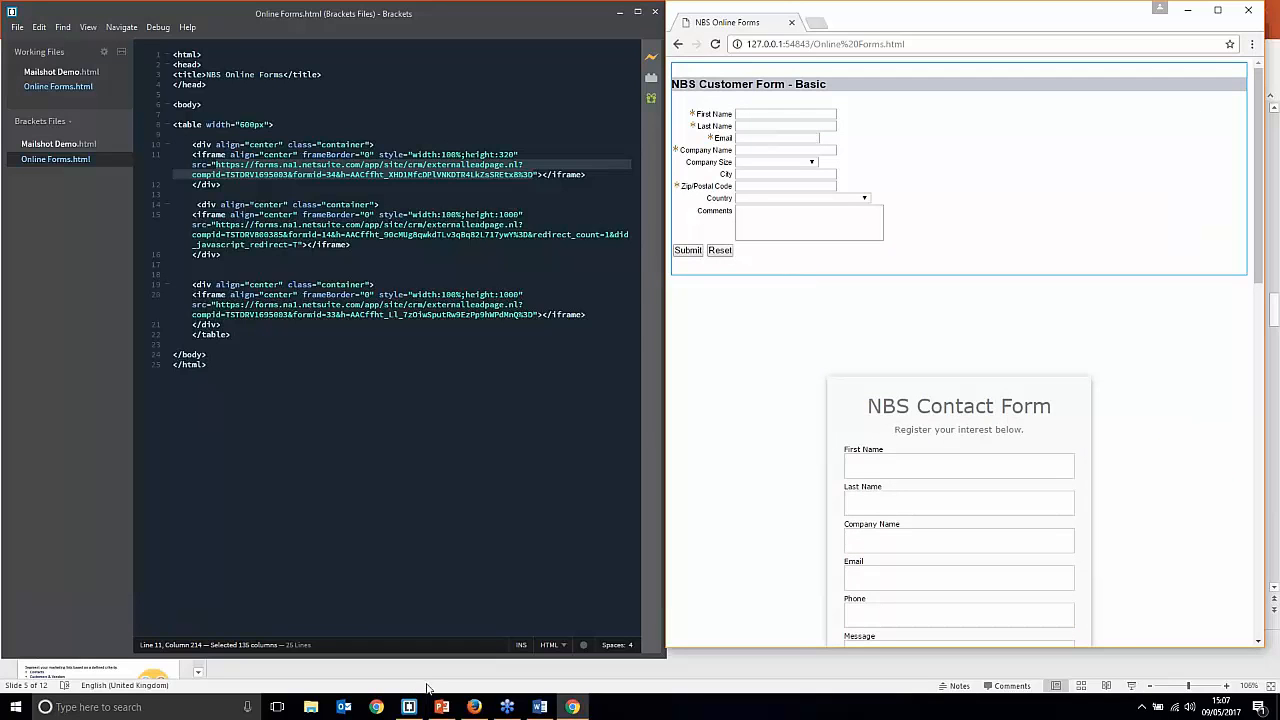
Step: Find the web-store contact by name in NetSuite's global search and open its record in a new tab
click(474, 707)
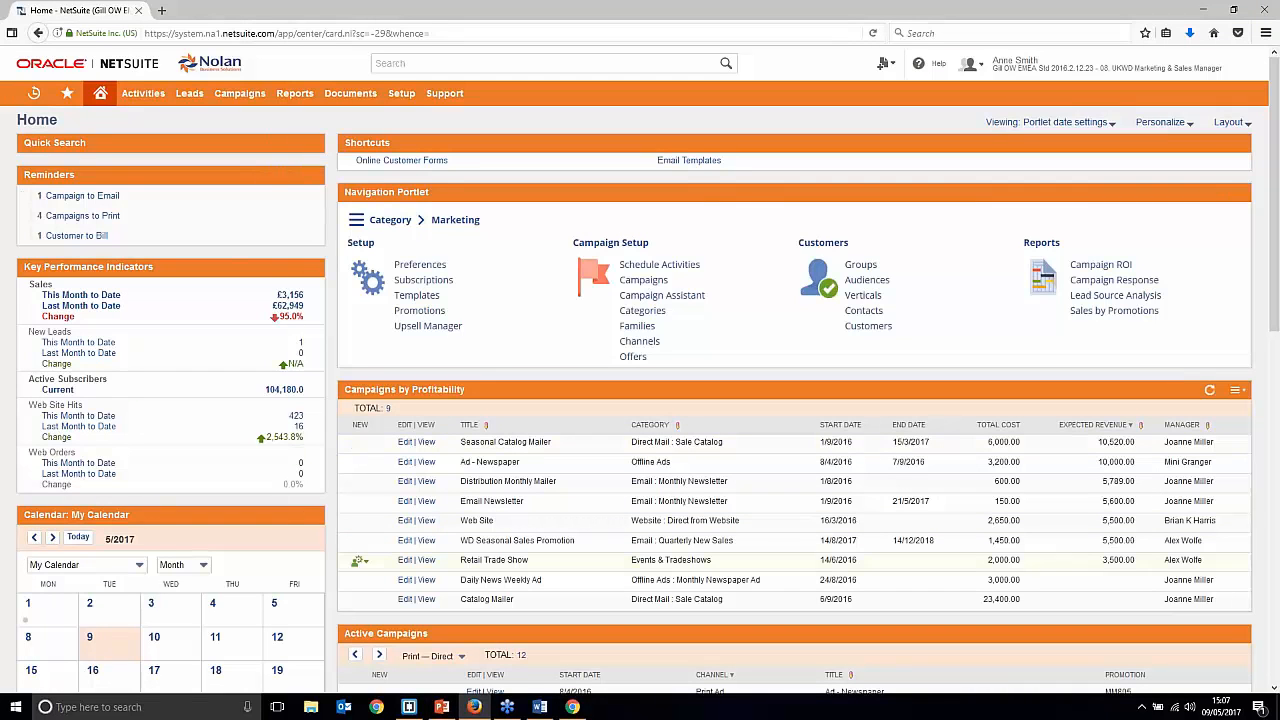
click(145, 141)
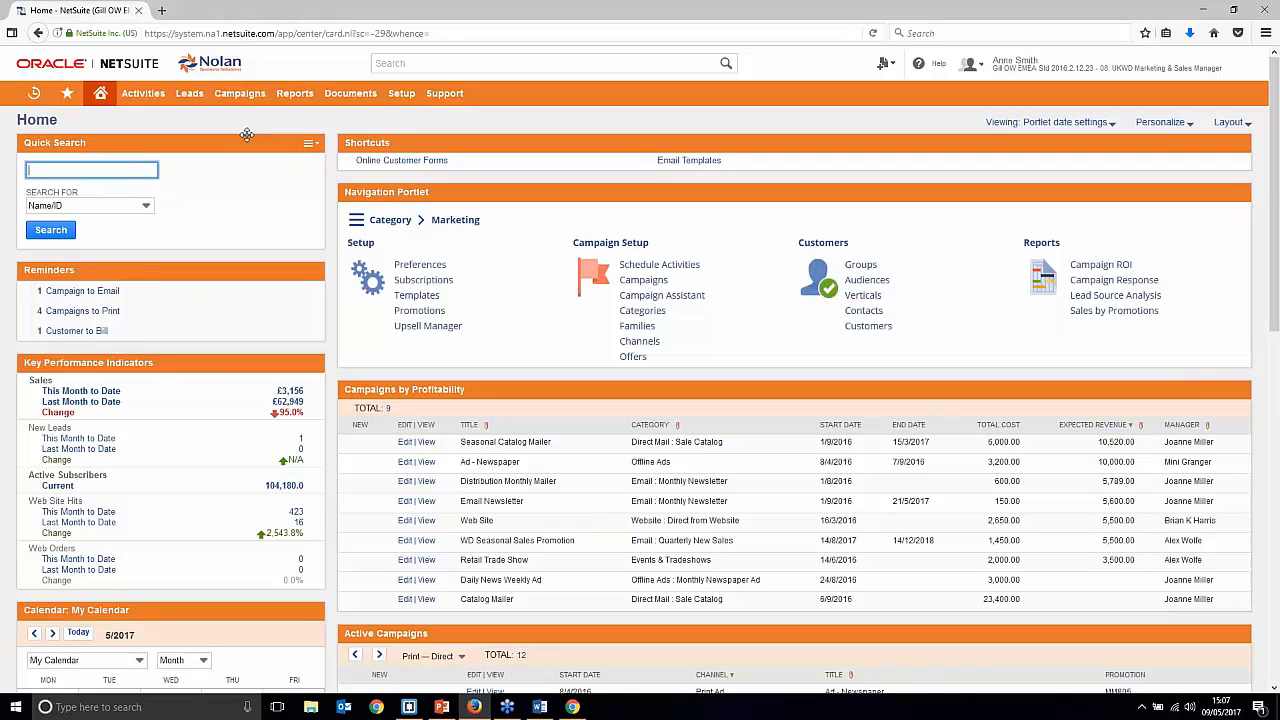
click(415, 60)
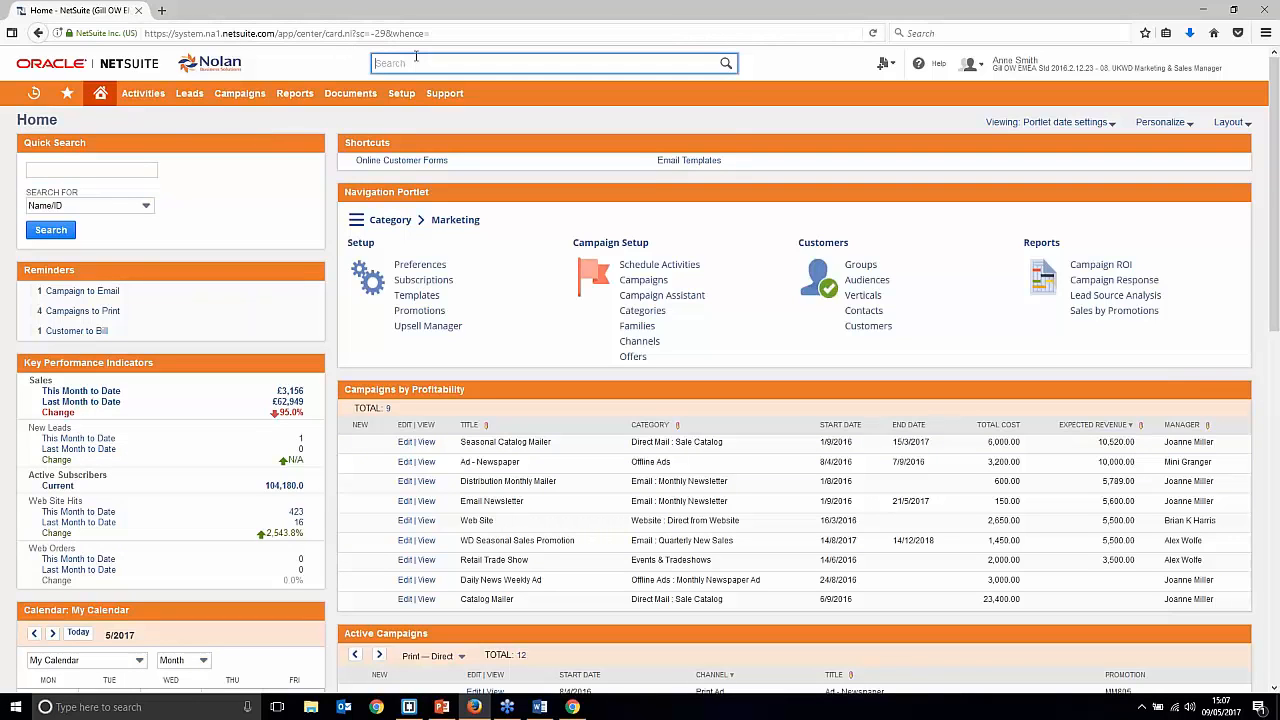
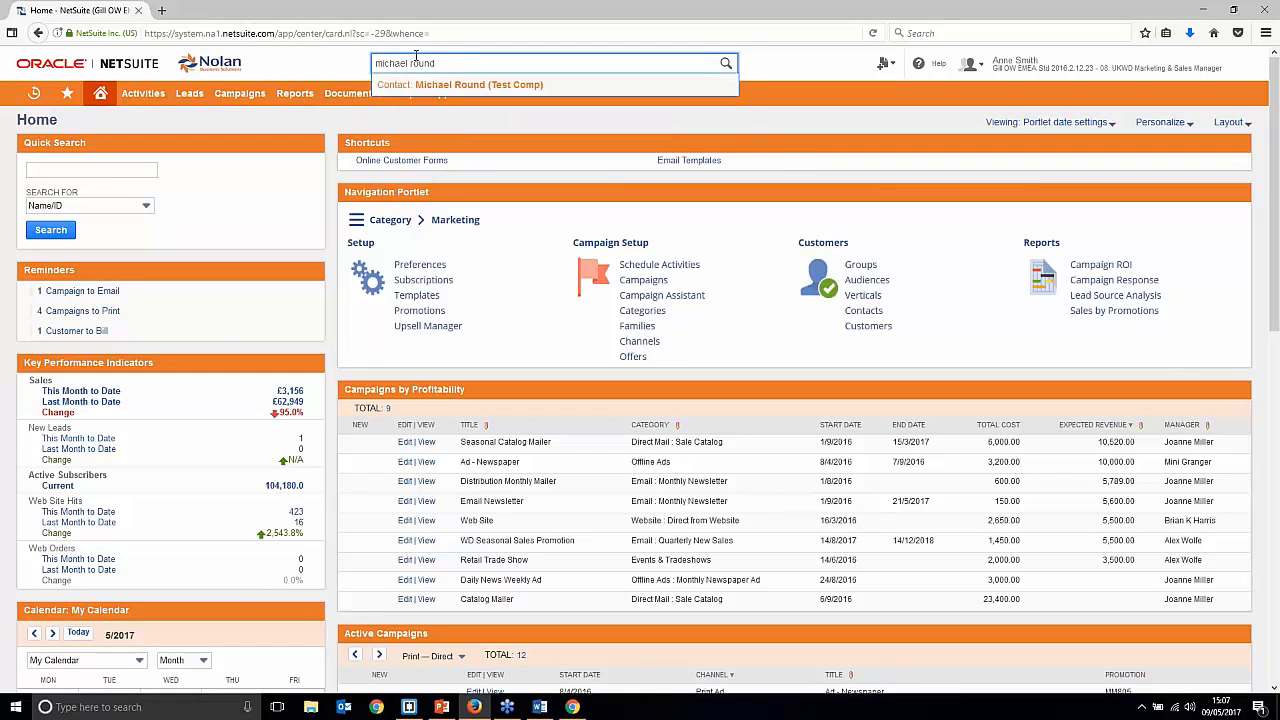
right_click(447, 89)
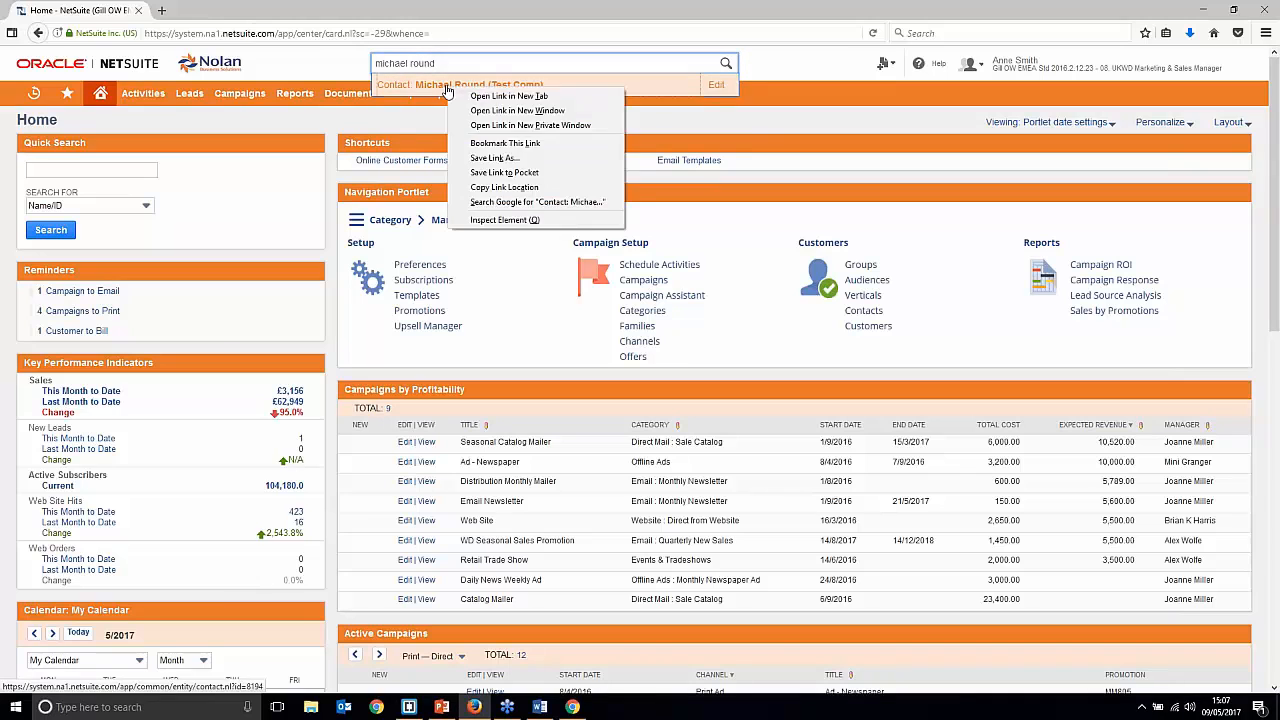
click(505, 97)
click(226, 10)
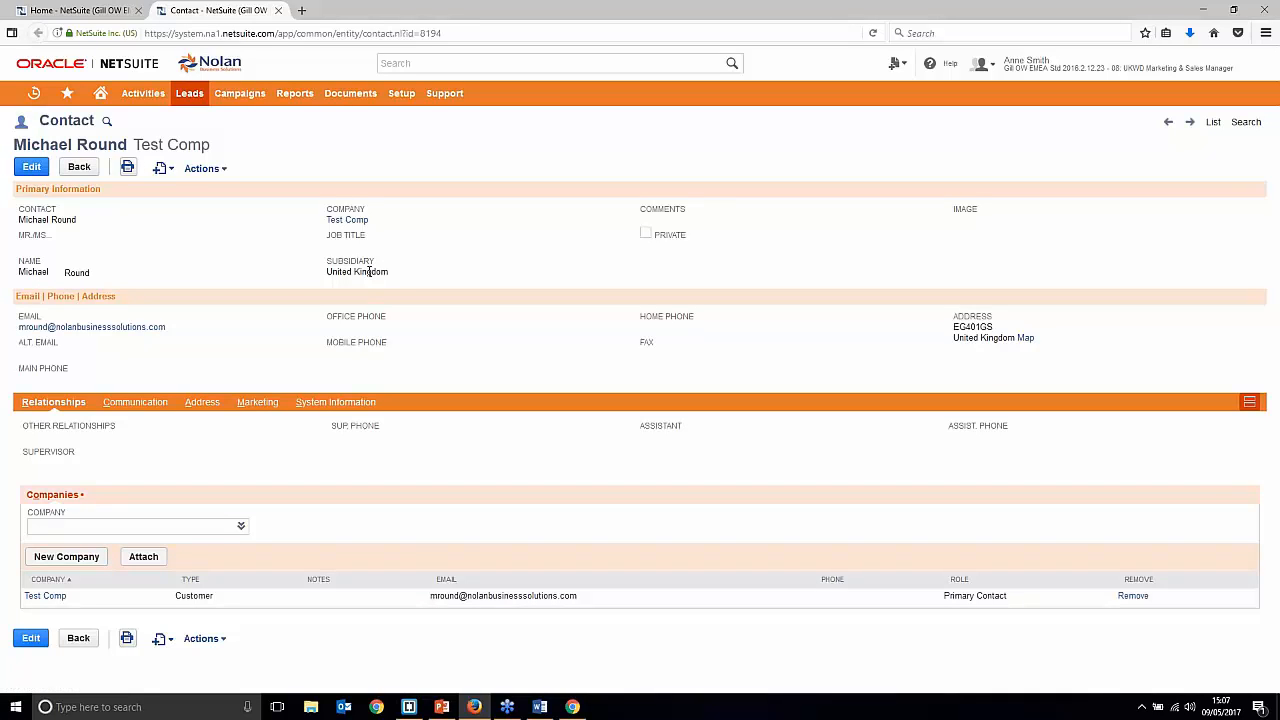
Step: Review the contact's System Information notes, then return to the Home dashboard
click(340, 403)
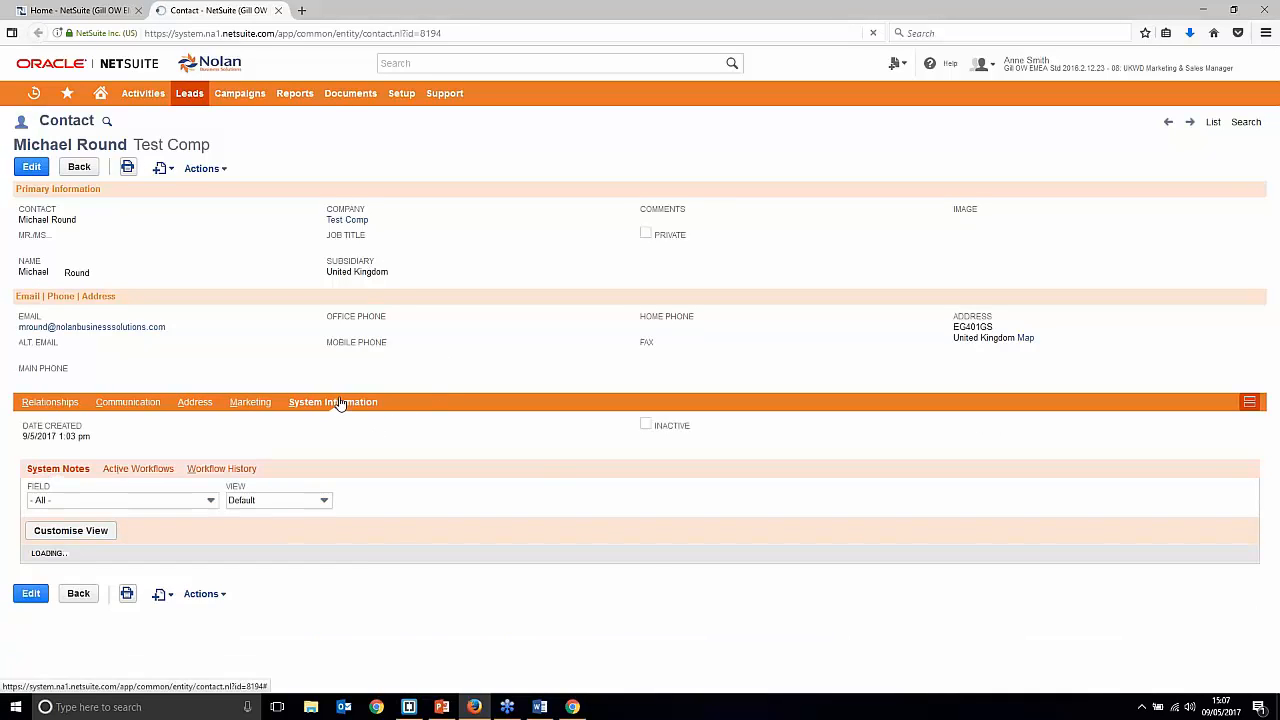
scroll(417, 400, down, 1)
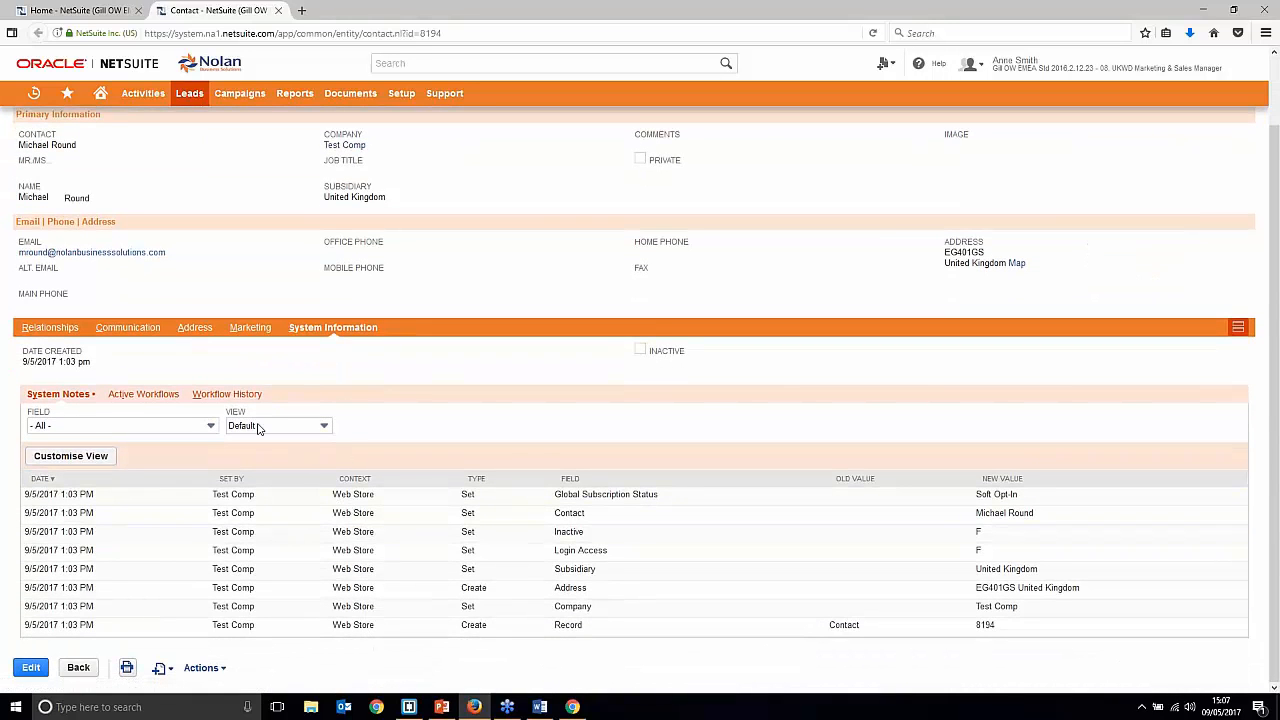
scroll(60, 330, up, 1)
click(101, 94)
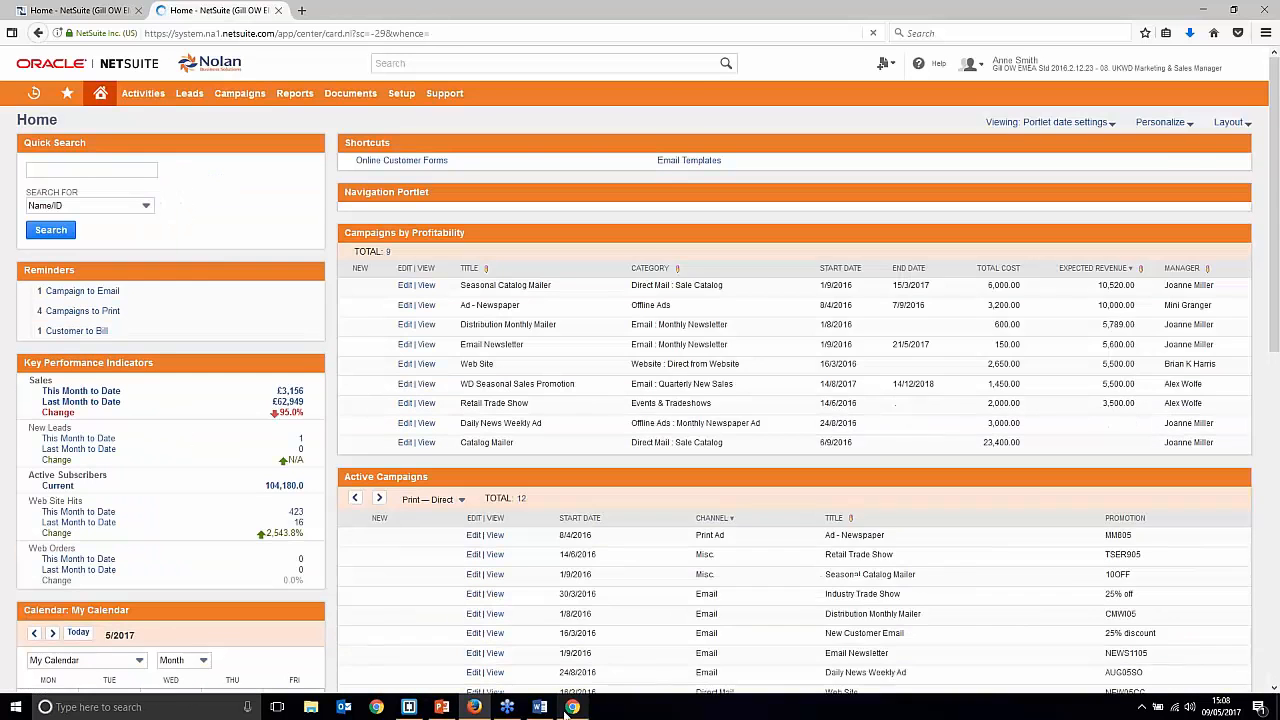
Step: Enter the contact's name and email, company name Smith & Co., and company size 1 - 99 Employees
click(572, 707)
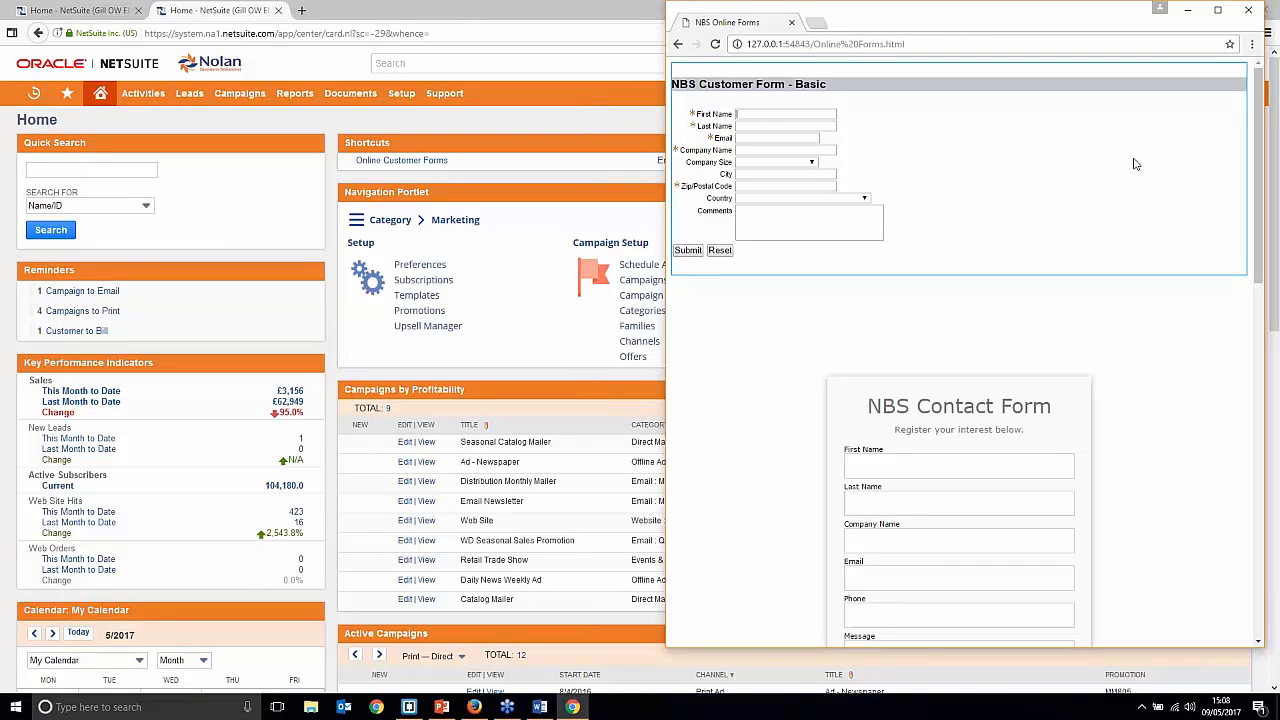
text(John)
text(Sm)
key(Tab)
text(Smith & Cp)
click(787, 162)
click(780, 181)
click(788, 163)
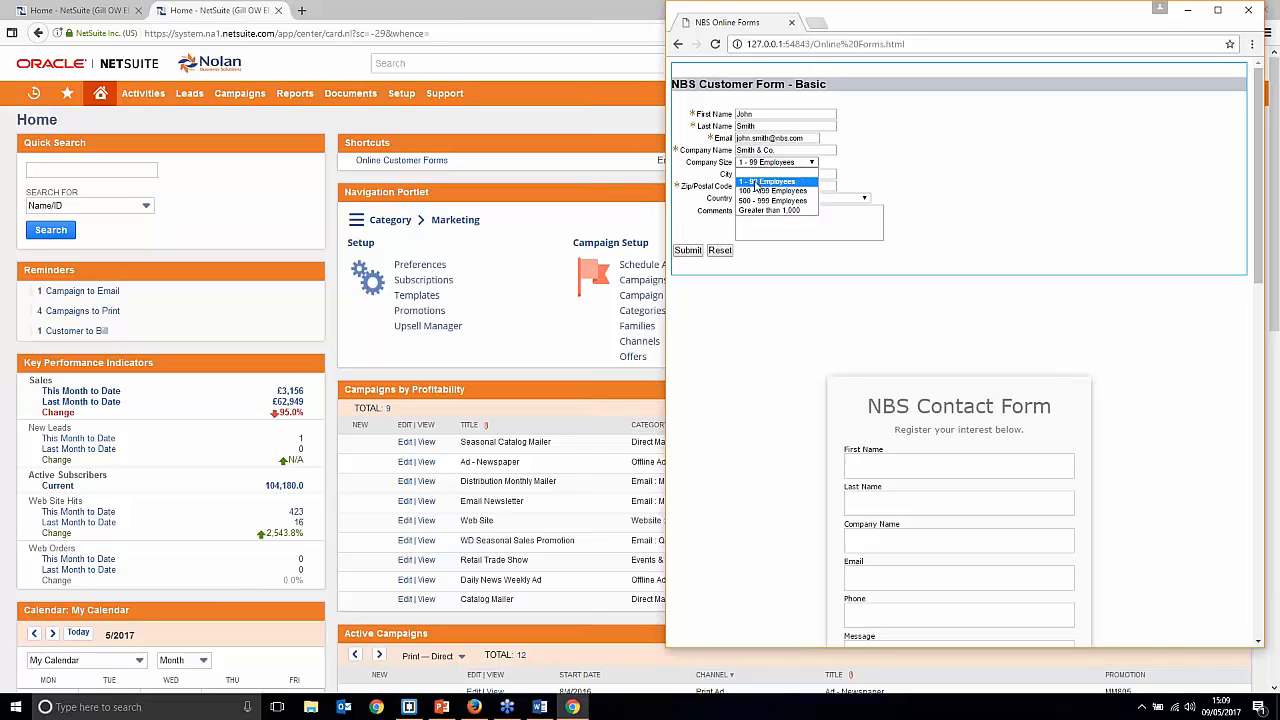
Step: Fill the City and Postcode fields from their autocomplete suggestions
click(760, 182)
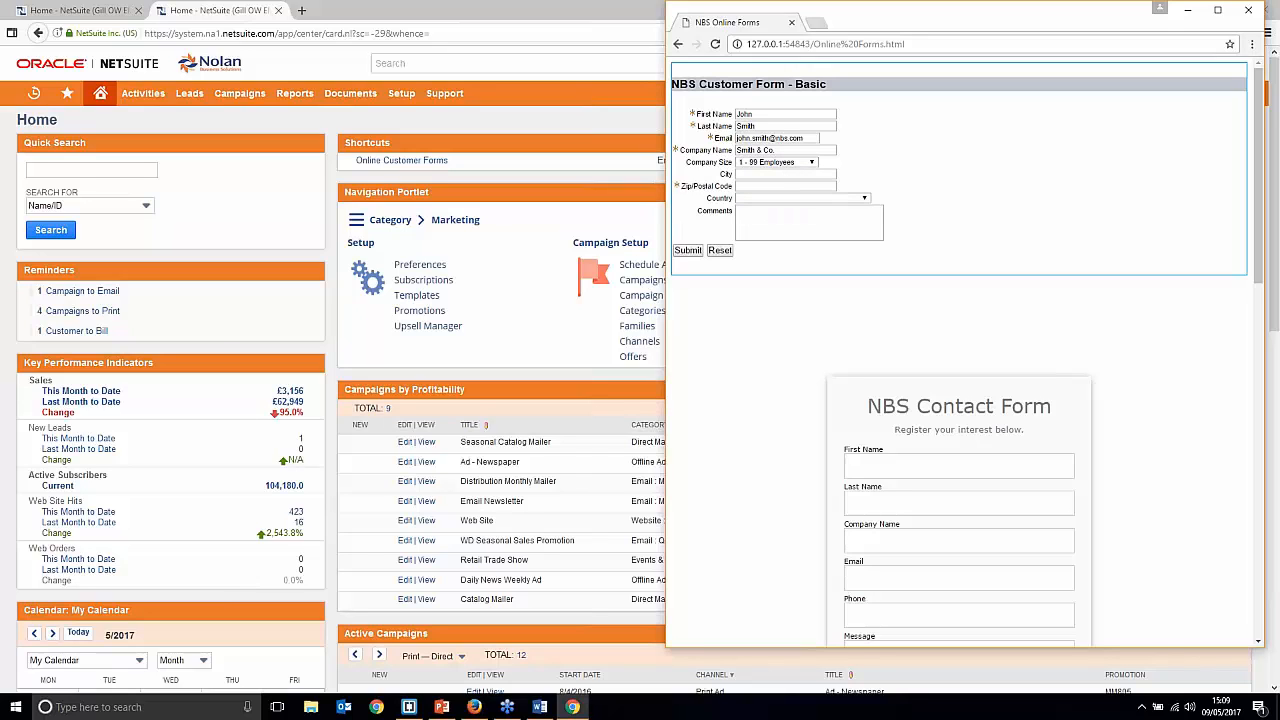
text(E)
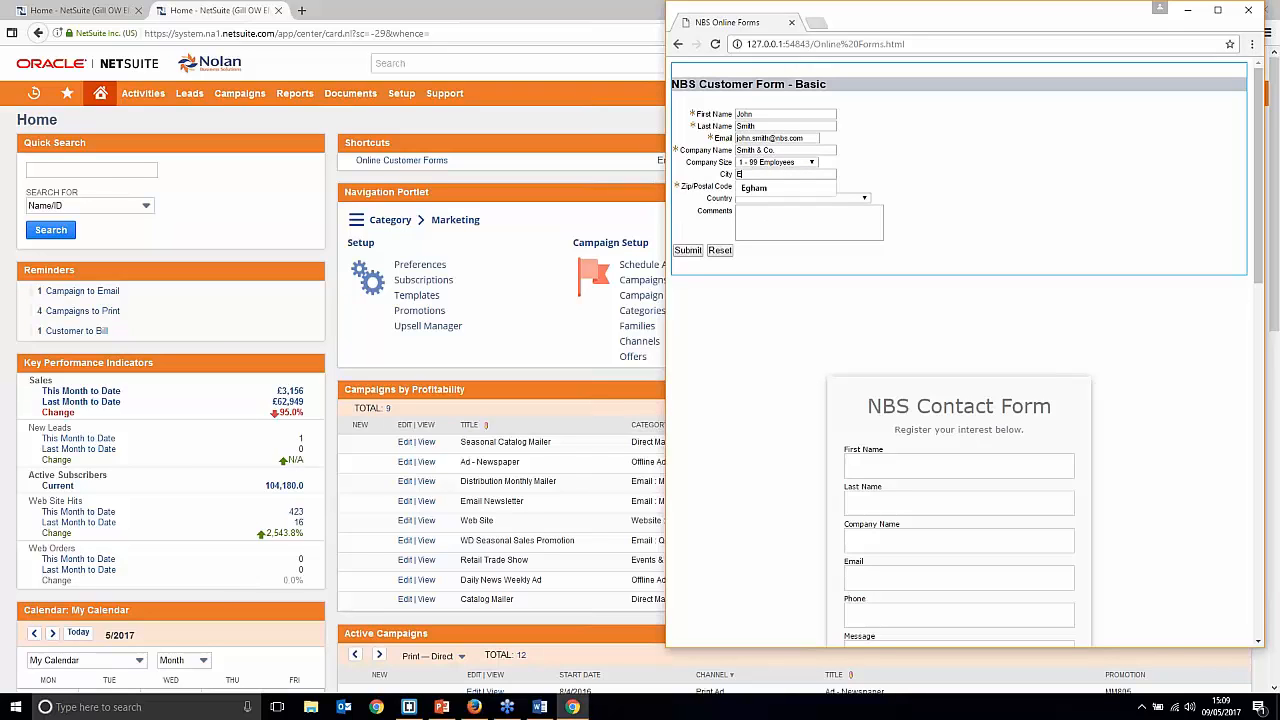
key(Down)
key(Tab)
text(E)
key(Down)
key(Tab)
Step: Set Country to United Kingdom and add the comment 'I am interested in your services.'
click(848, 200)
scroll(835, 278, down, 6)
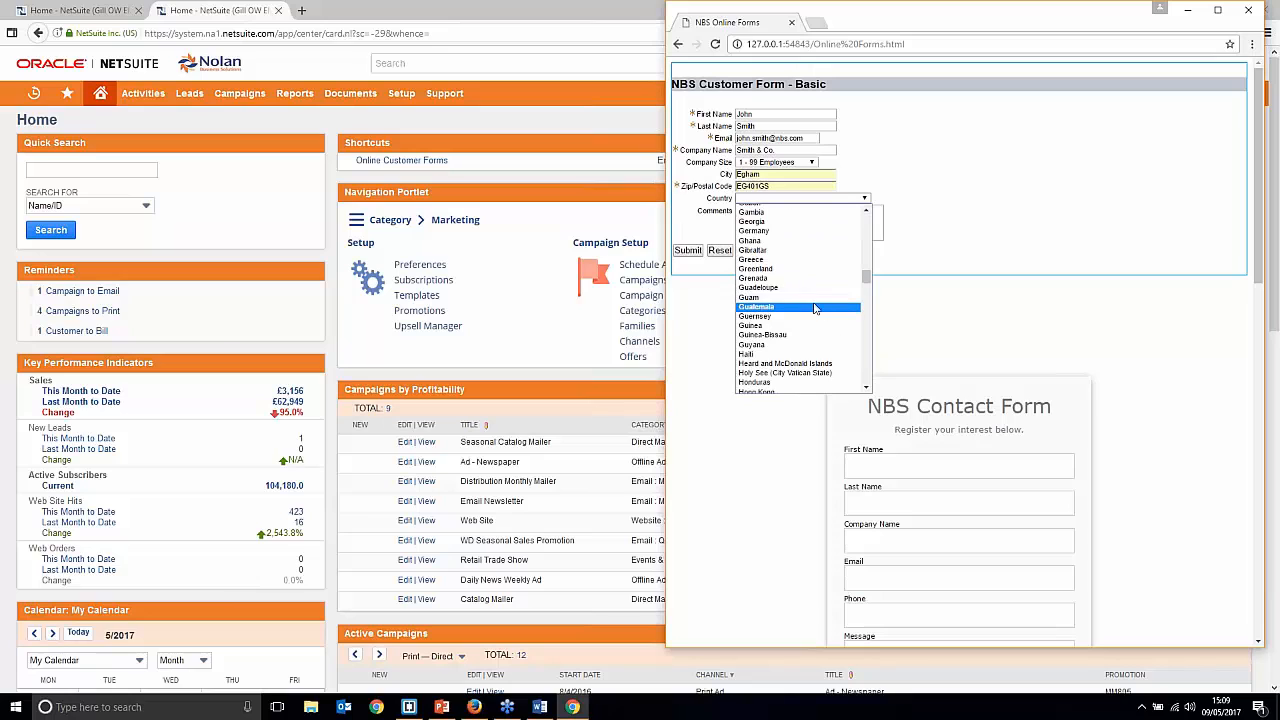
key(u)
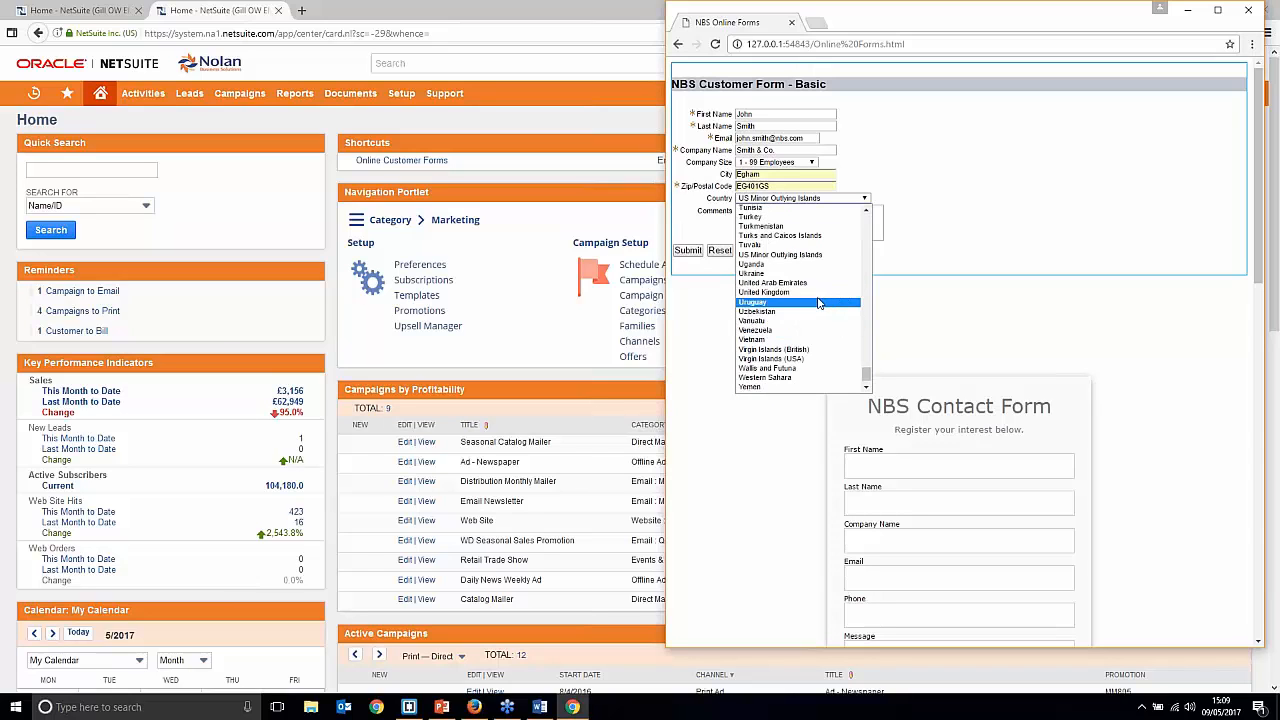
click(817, 292)
click(813, 210)
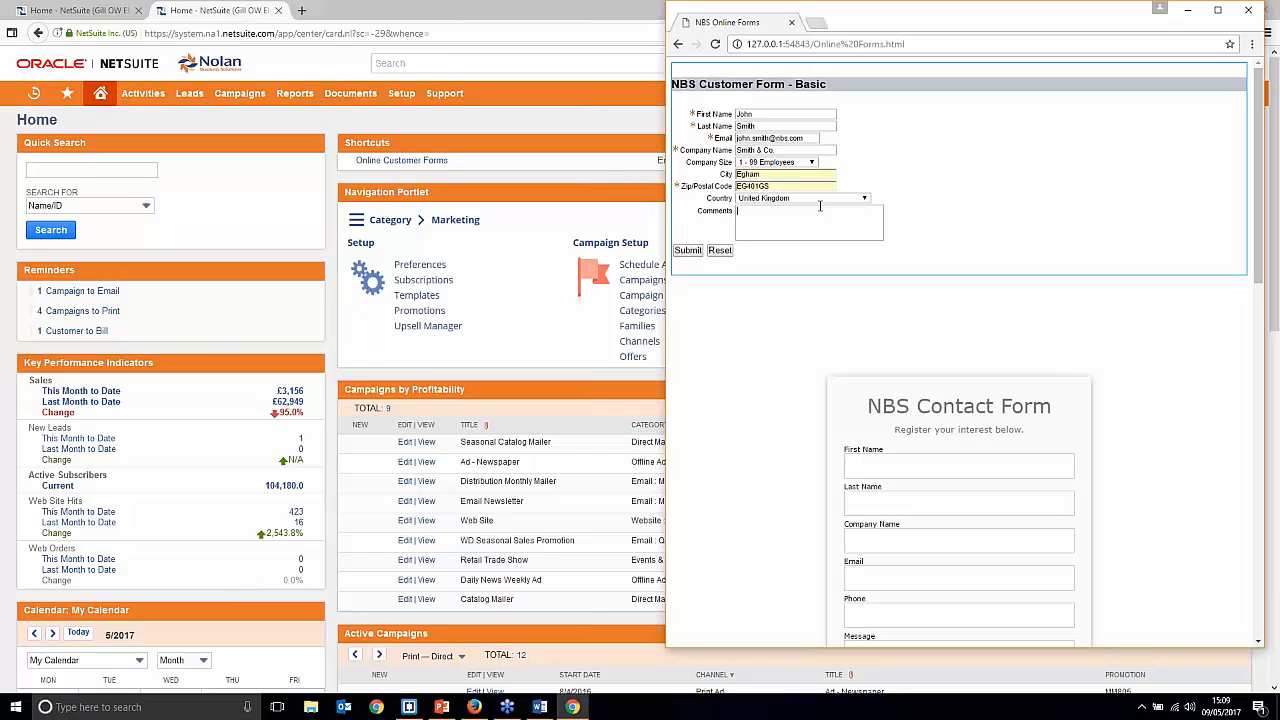
text(m interested in your)
text( sen)
text(vices)
text(.)
Step: Submit the basic customer form so it lands on the Gill web store, then return to NetSuite's search
click(688, 251)
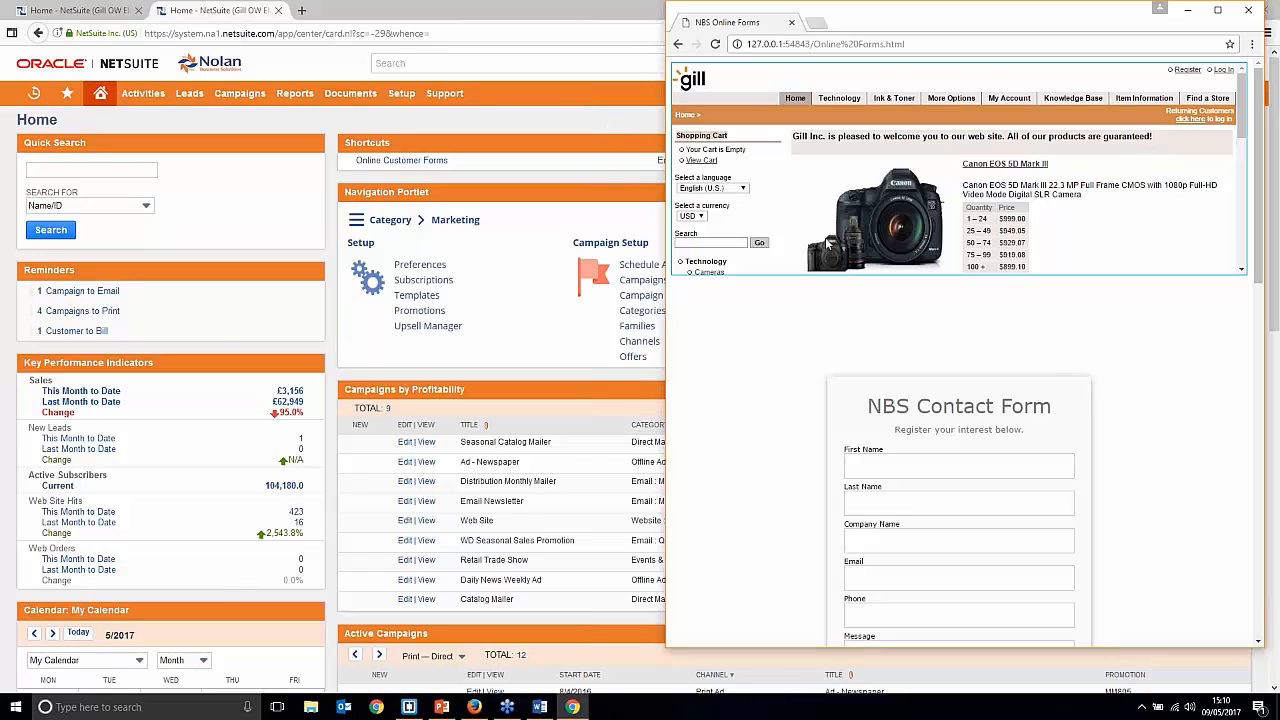
click(585, 133)
click(542, 62)
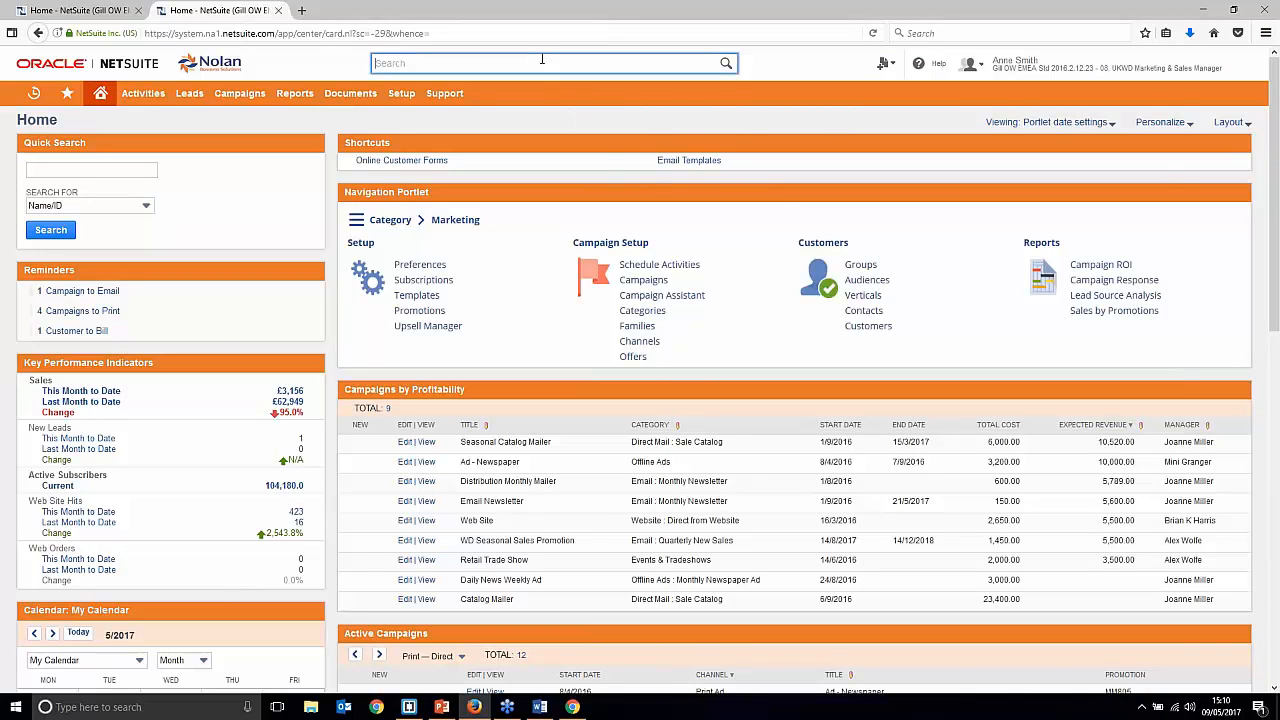
Step: Search the new contact by name and open its Contact and Lead results in new tabs
text(john smit)
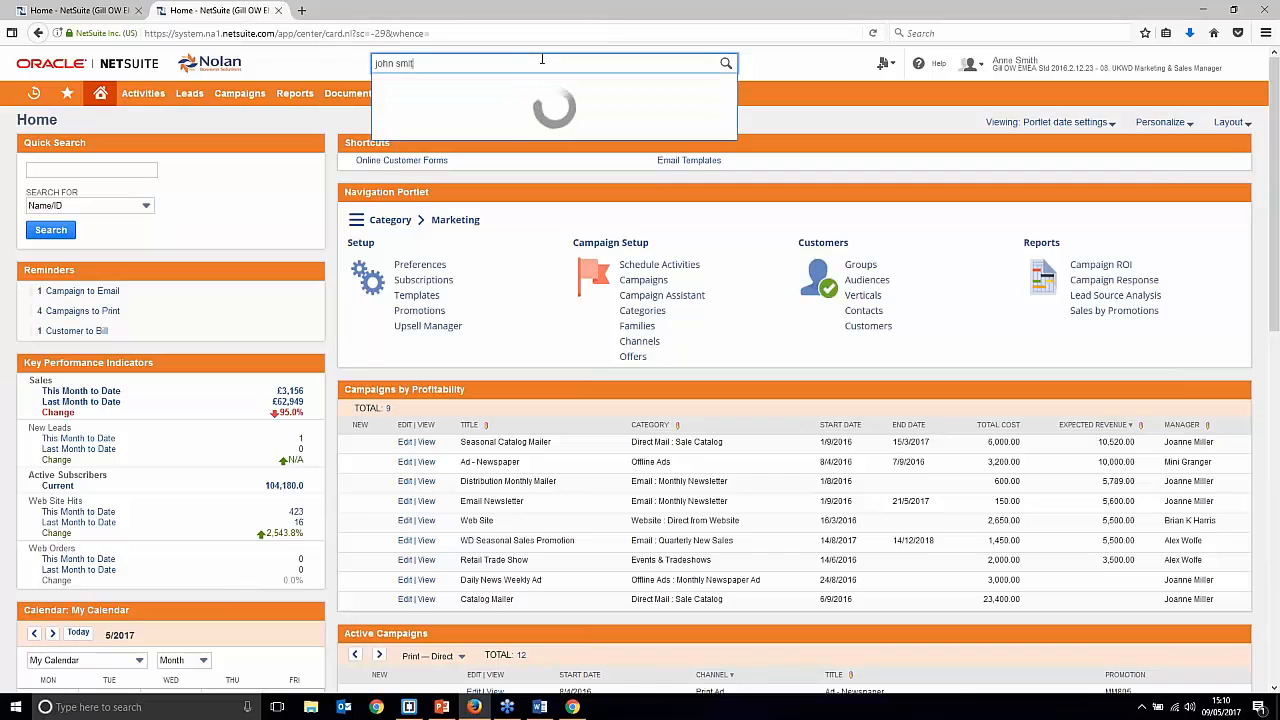
text(h)
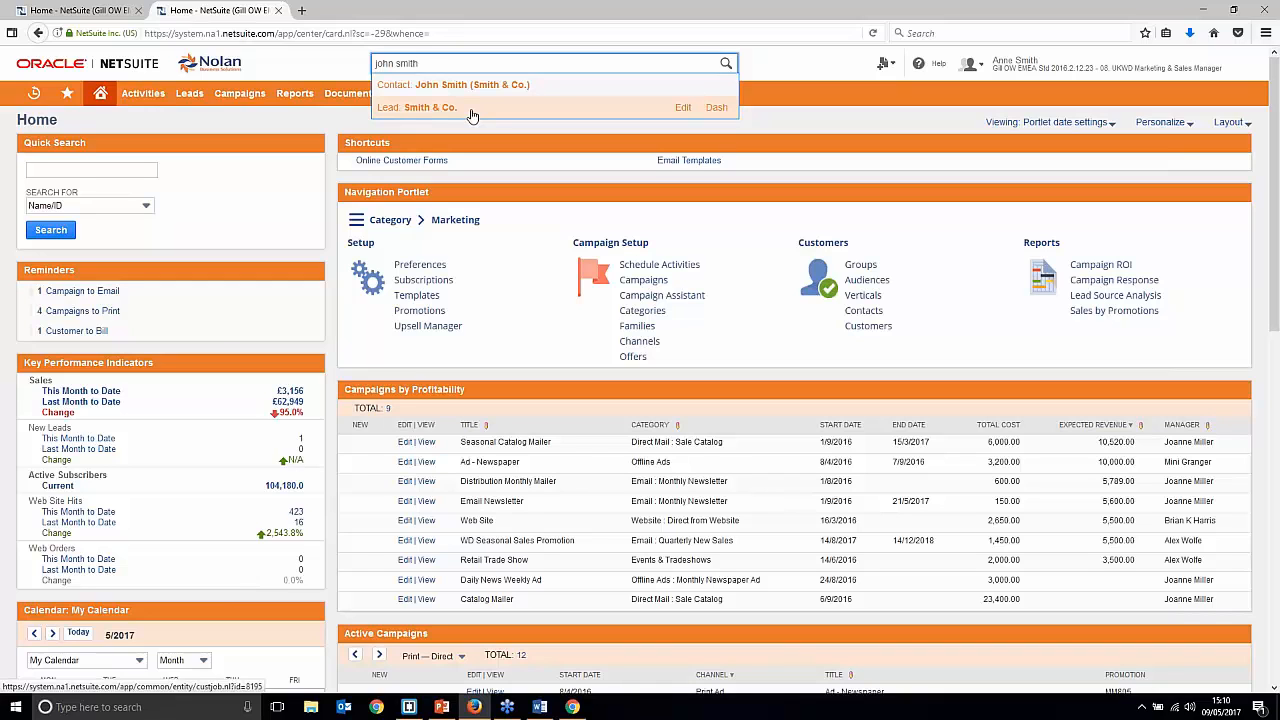
right_click(530, 90)
click(554, 101)
right_click(523, 112)
click(545, 120)
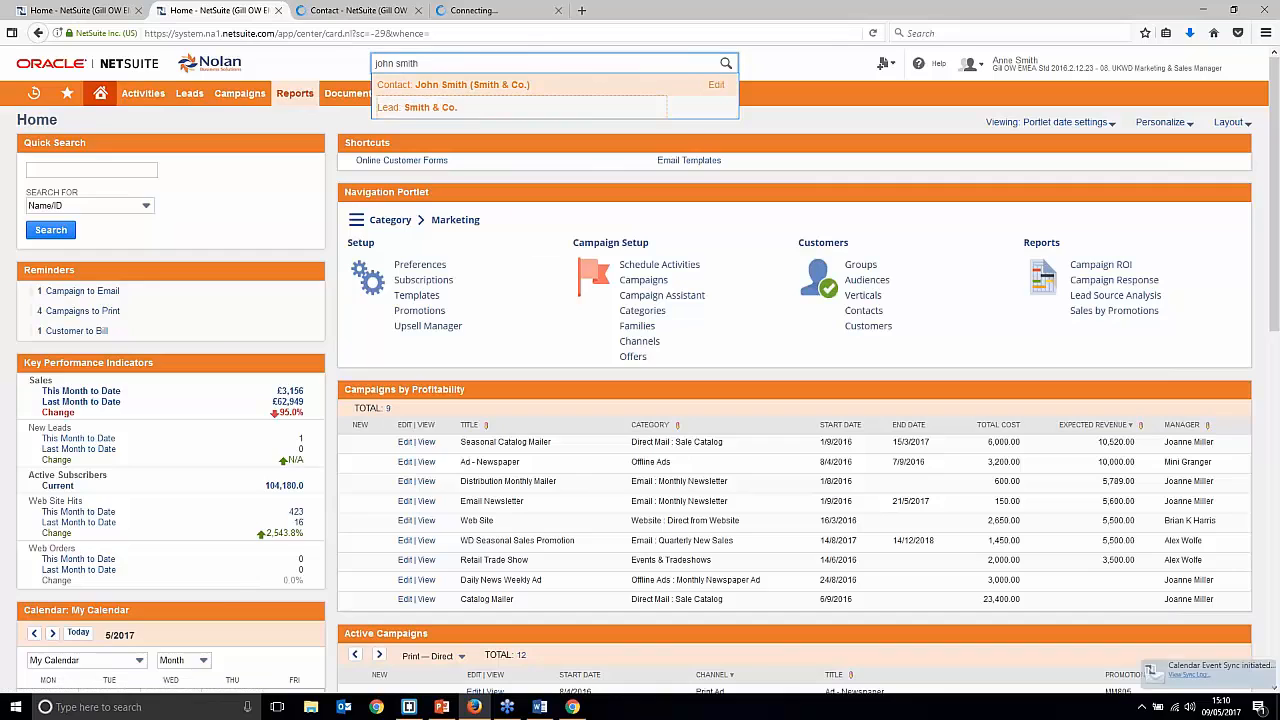
click(360, 10)
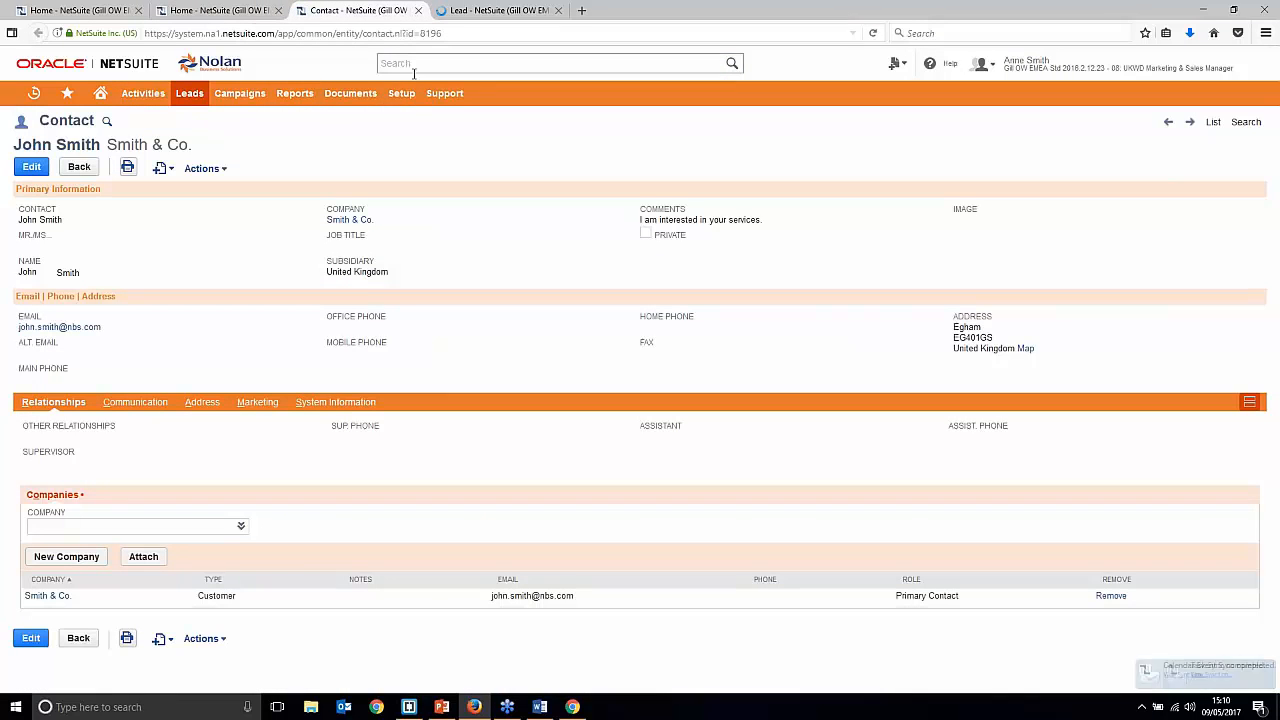
Step: Review the contact's System Notes showing Web Store creation and highlight its comment text
click(331, 401)
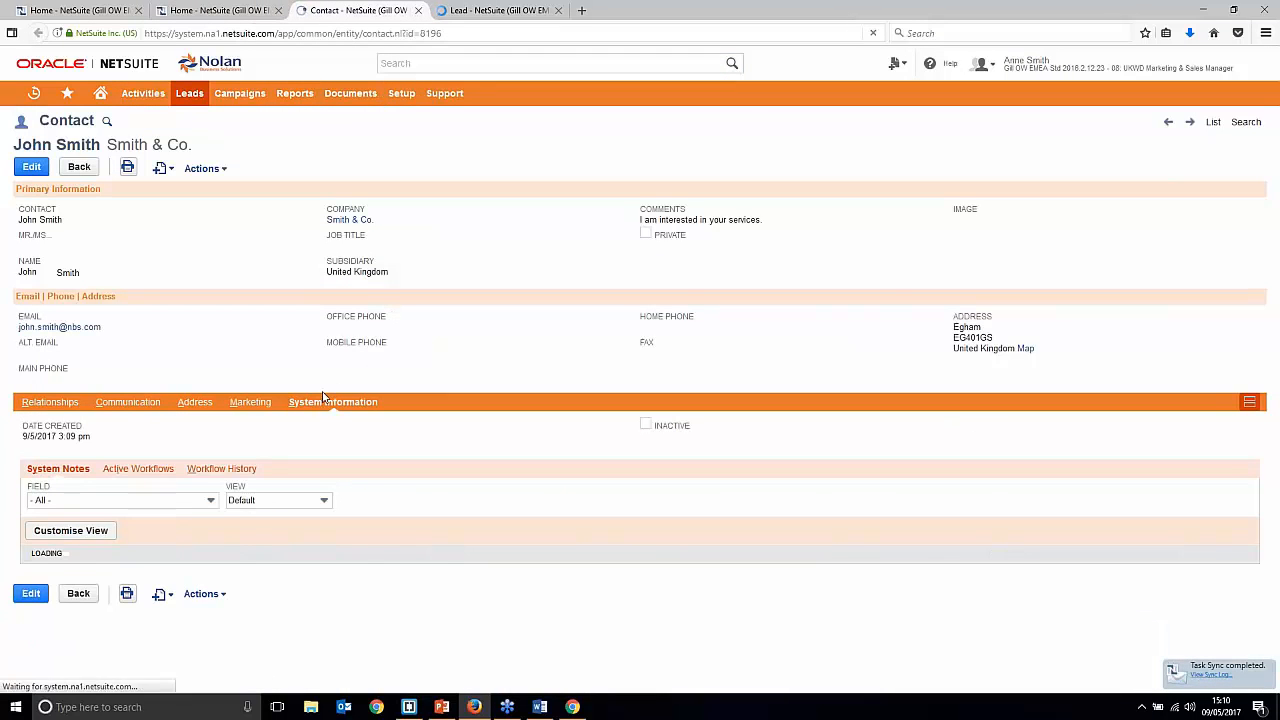
scroll(65, 640, down, 2)
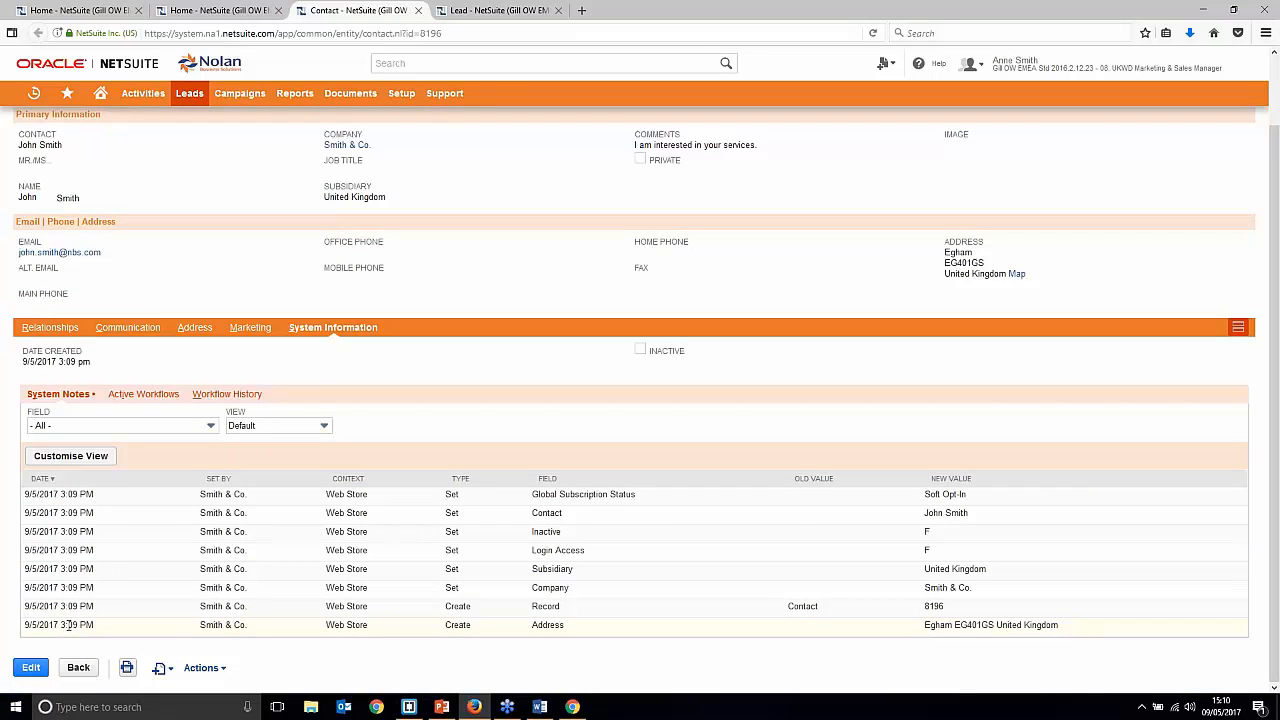
scroll(85, 624, up, 1)
scroll(85, 624, up, 1)
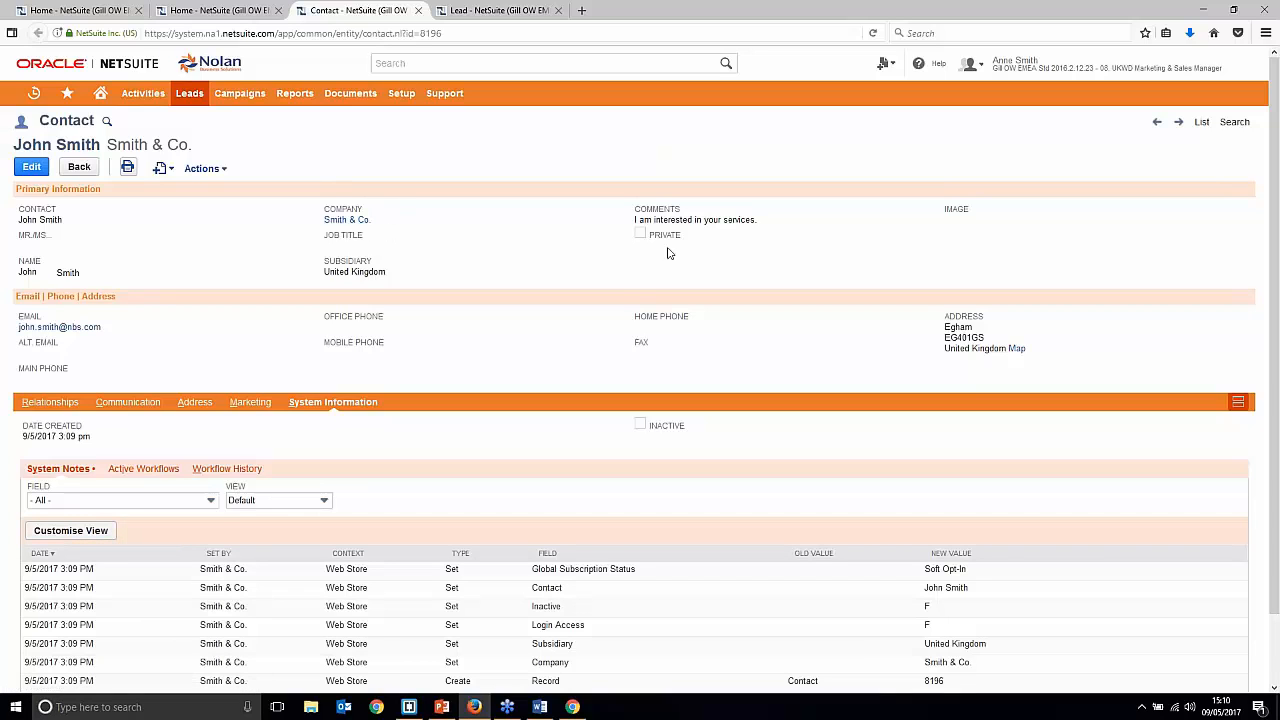
drag(636, 220, 778, 244)
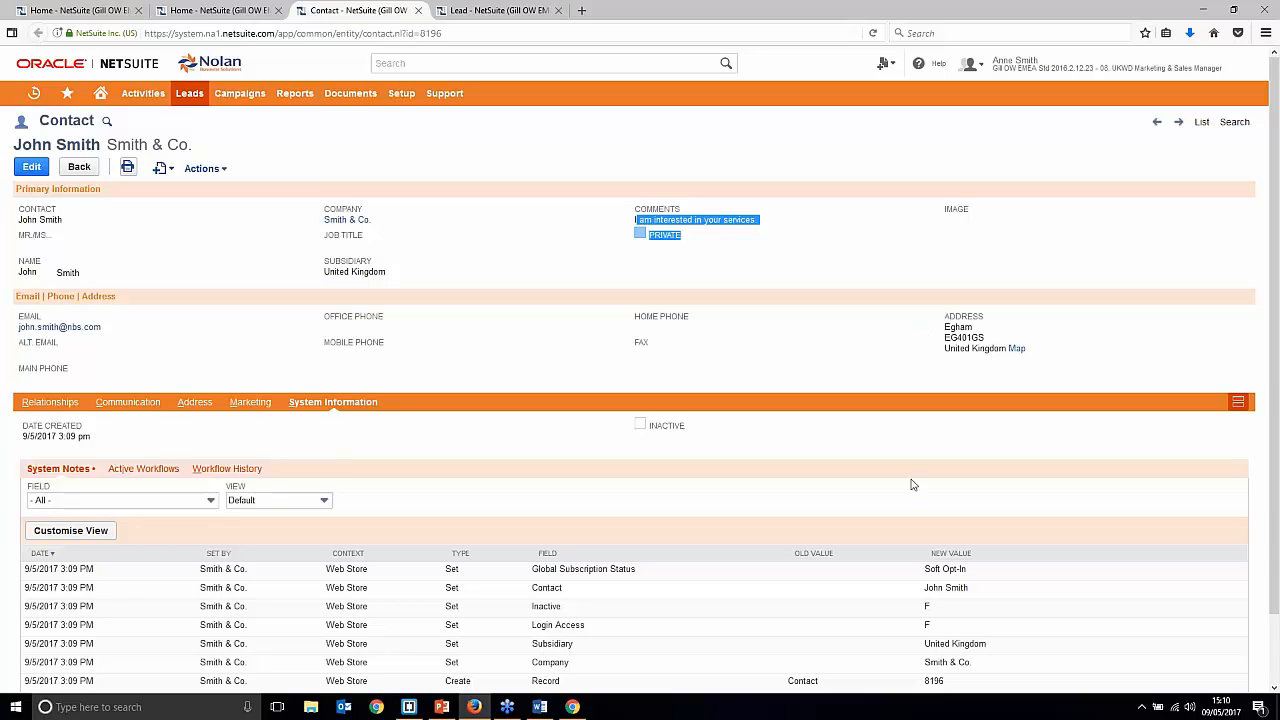
click(573, 707)
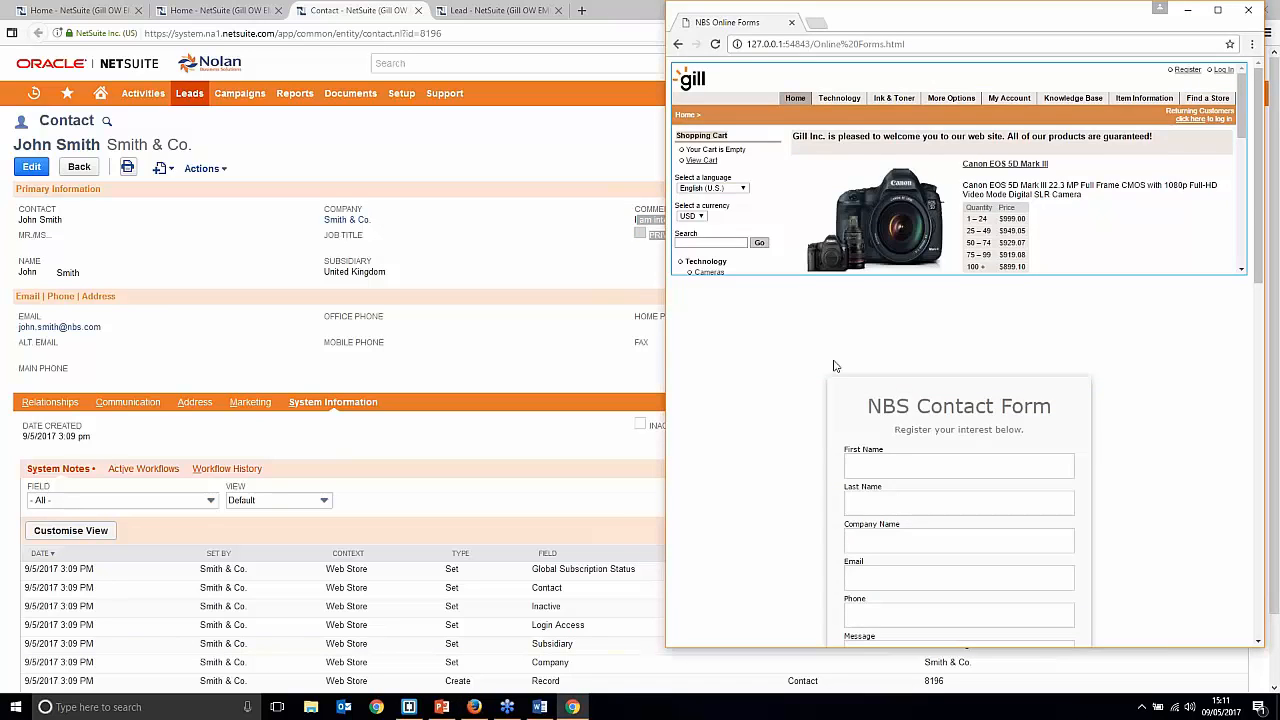
Step: Enter the second contact's first name, last name, email and company name Smith & Co
scroll(834, 363, down, 10)
click(798, 172)
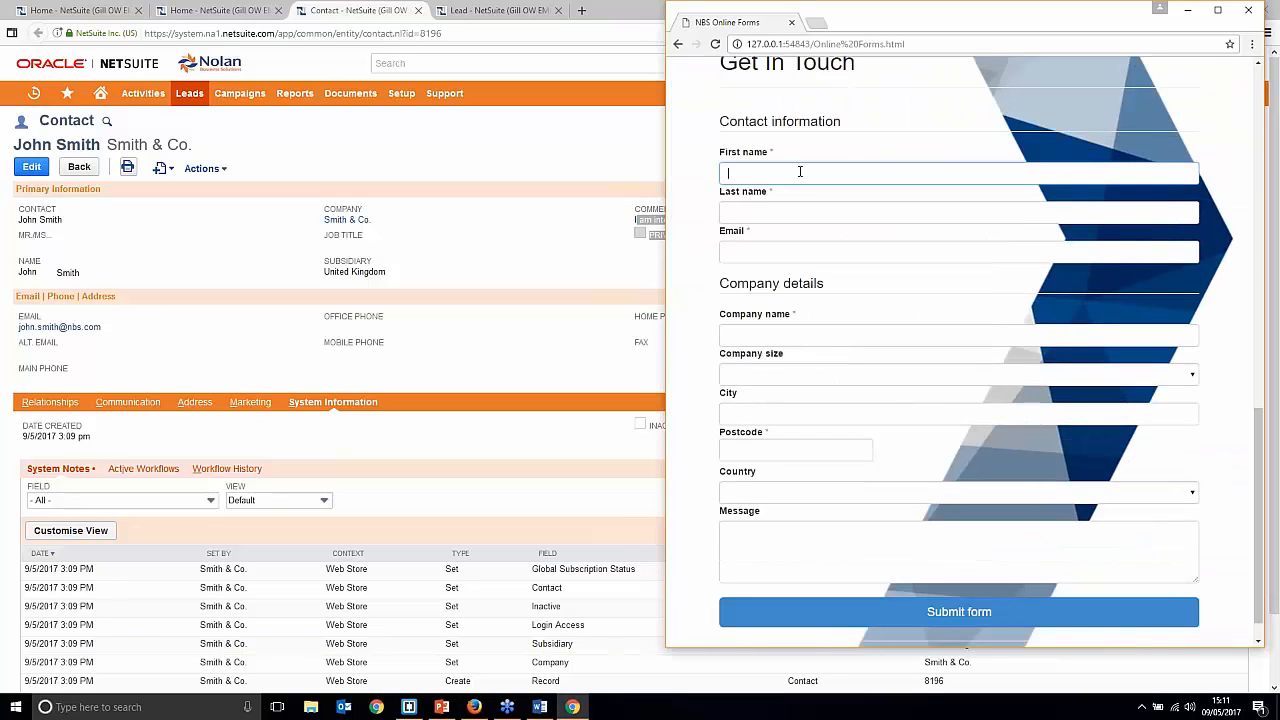
key(Tab)
key(Tab)
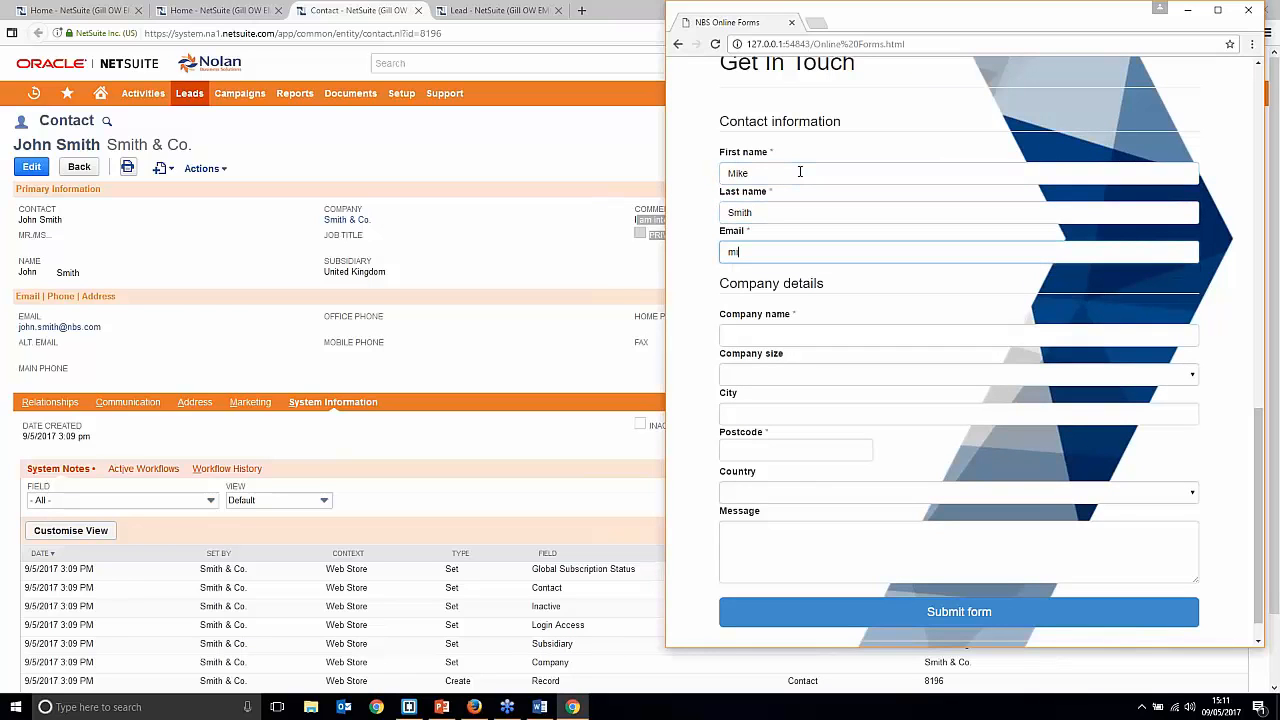
key(Tab)
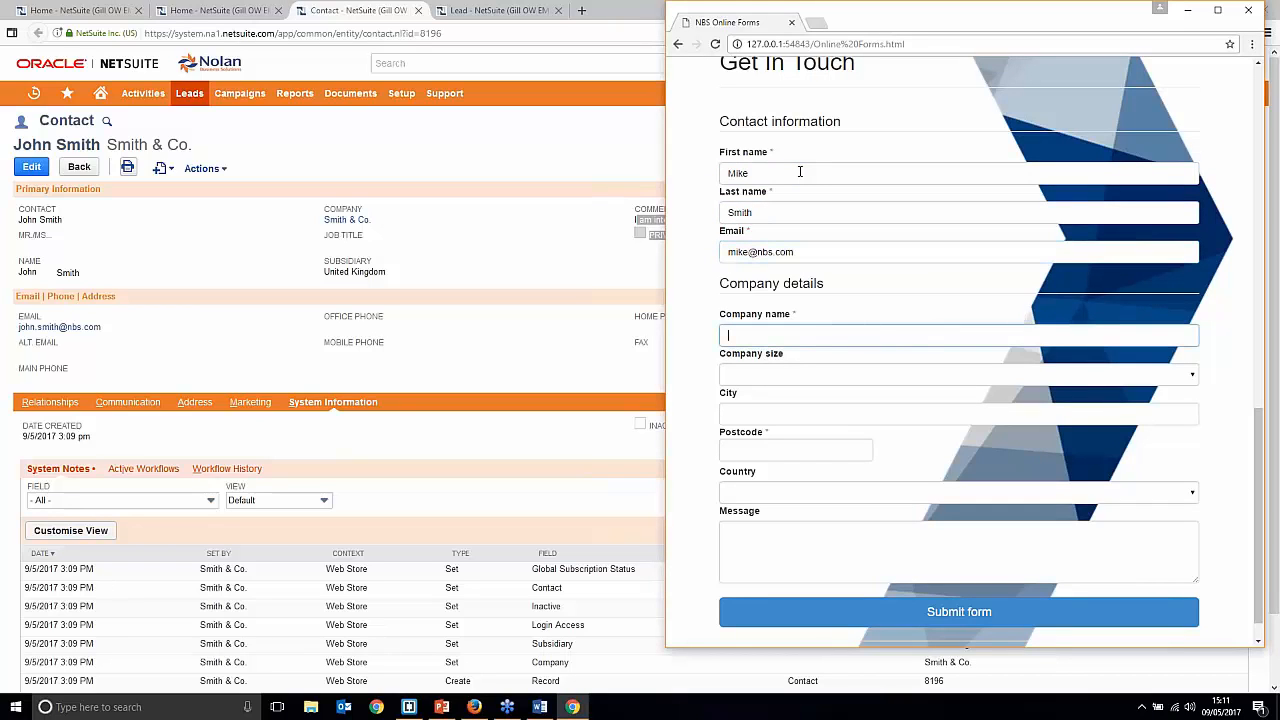
text(M)
key(BackSpace)
text(Smith & Co)
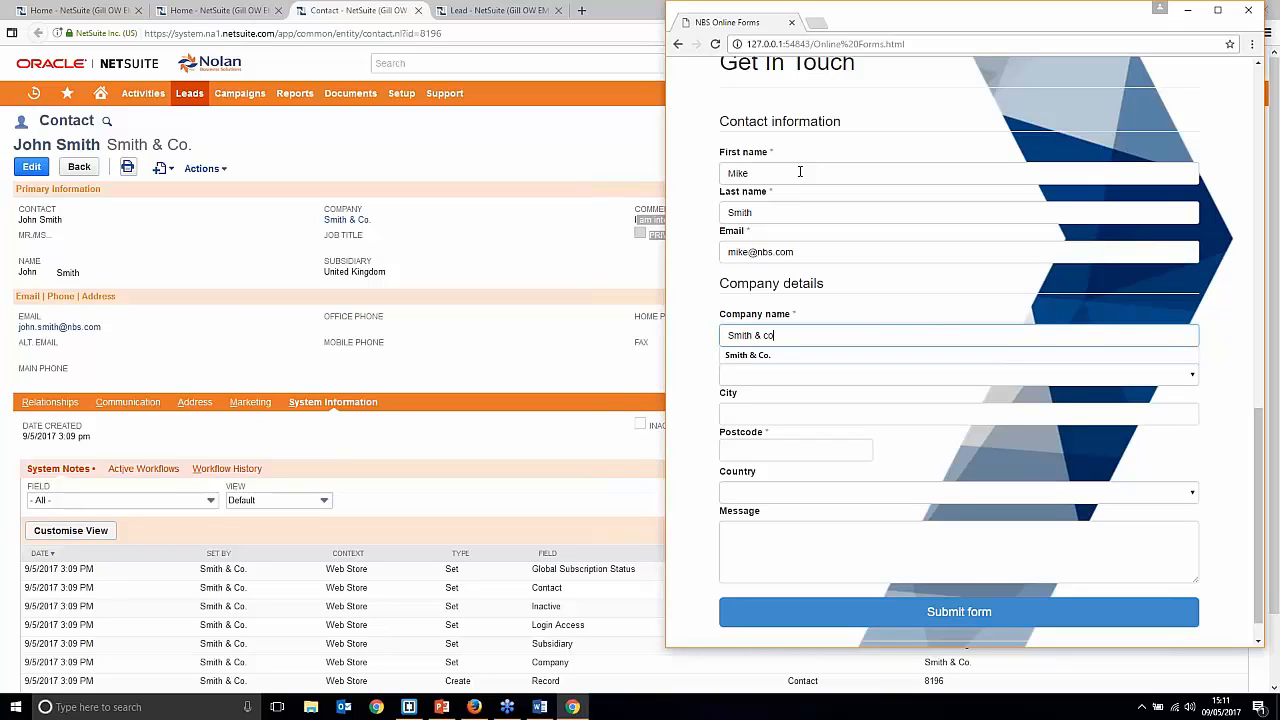
text(.)
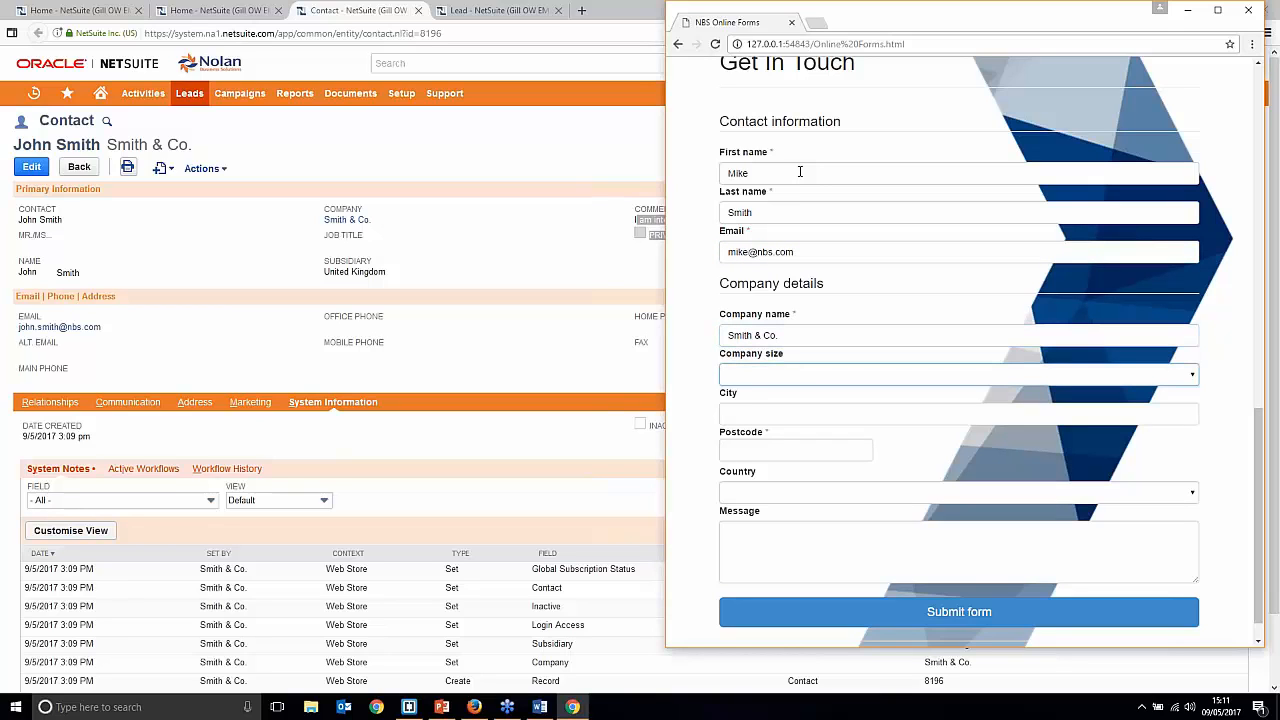
Step: Set company size to 100 - 499 Employees and fill the city and postcode
click(828, 373)
click(778, 416)
click(795, 450)
click(774, 411)
text(E)
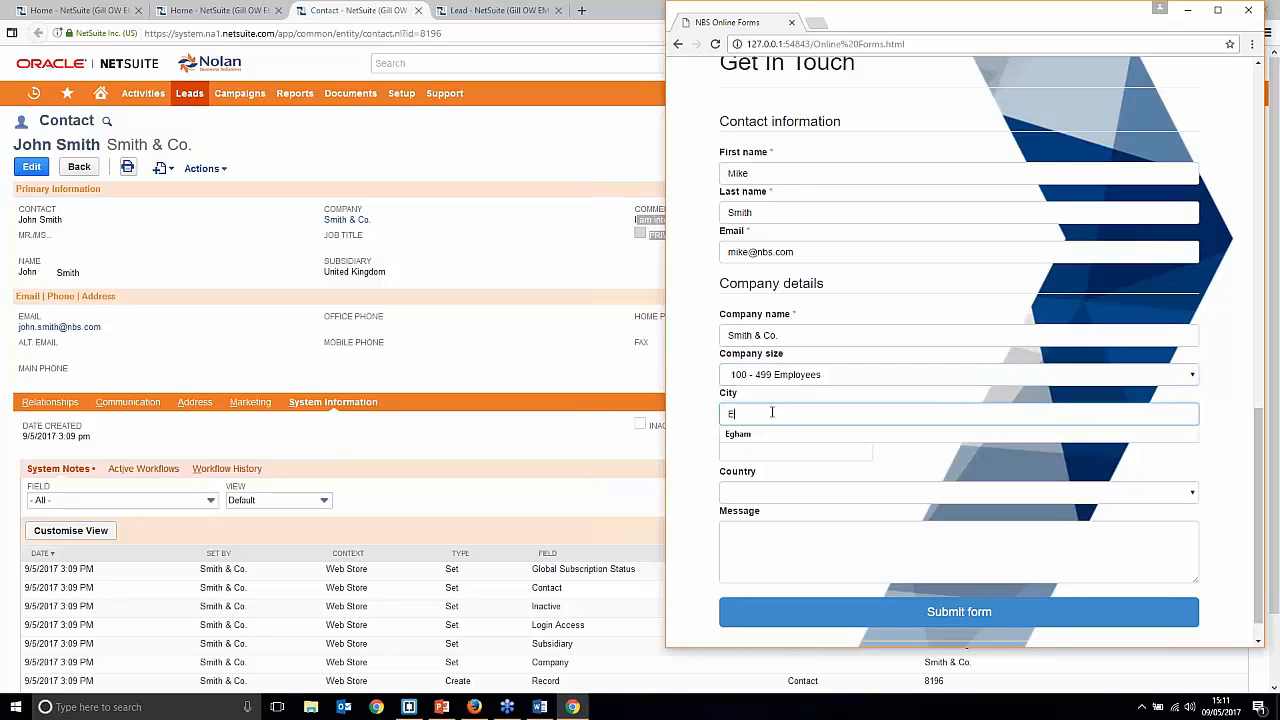
text(gham)
key(Tab)
text(EG)
click(793, 471)
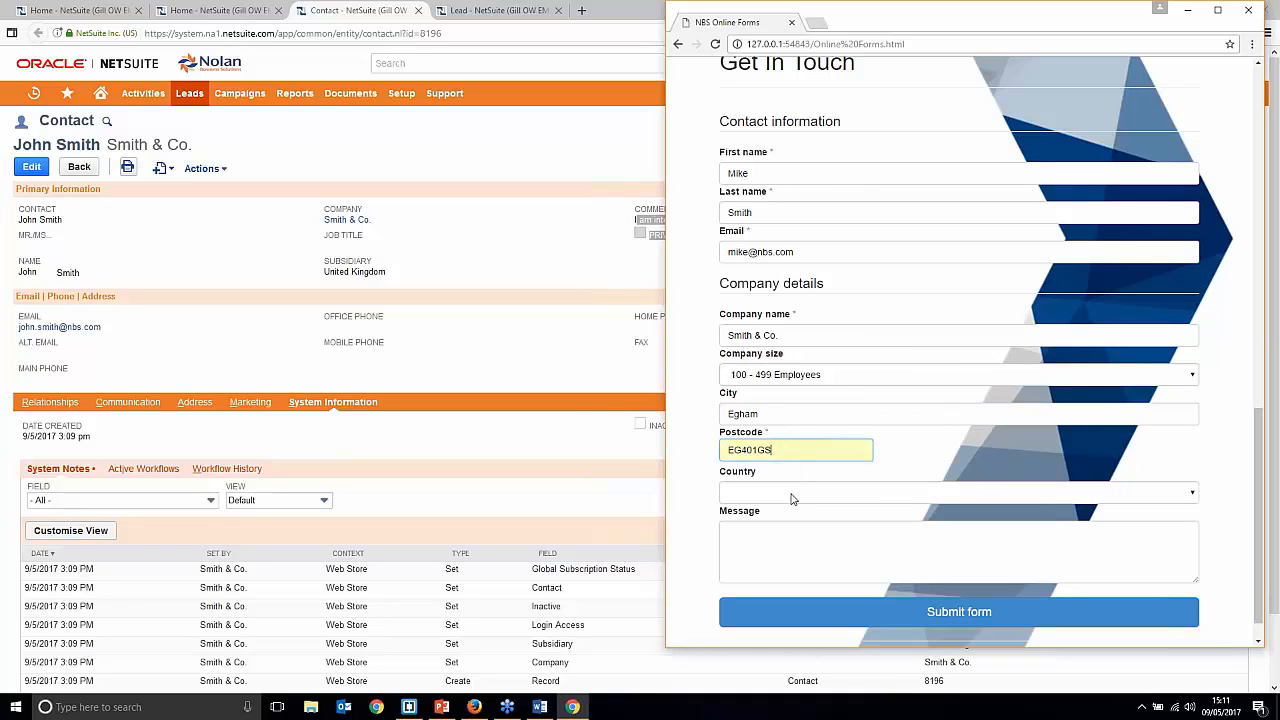
Step: Choose United Kingdom as the country and submit the contact form
click(795, 494)
text(un)
scroll(805, 430, down, 3)
click(800, 358)
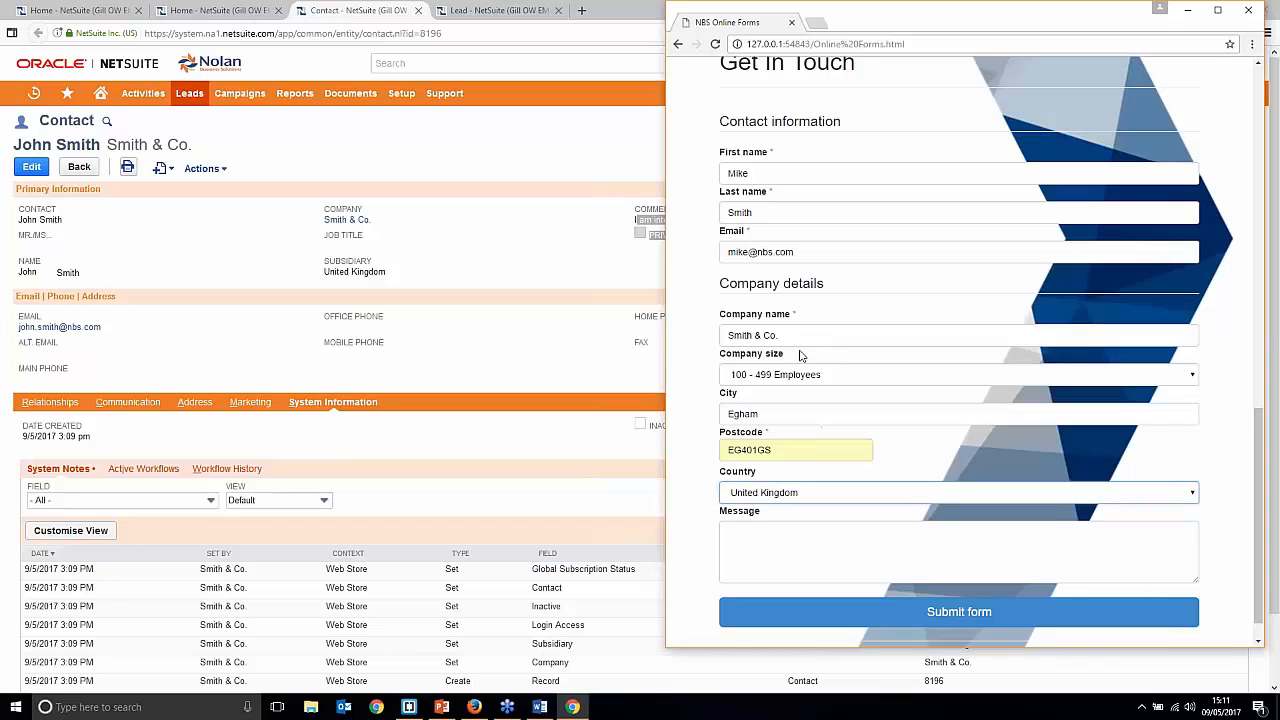
click(1136, 619)
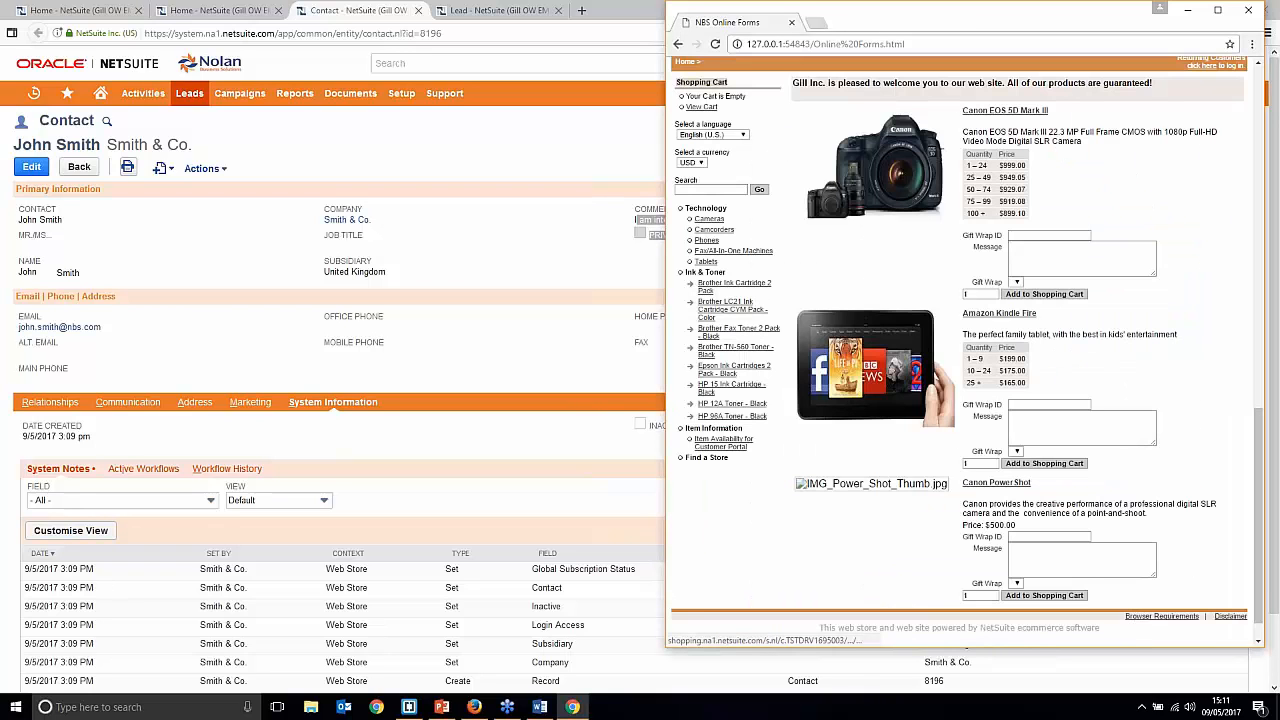
Step: Search NetSuite for the second contact by name, check its Contact and Lead results, then go Home
click(470, 143)
click(473, 60)
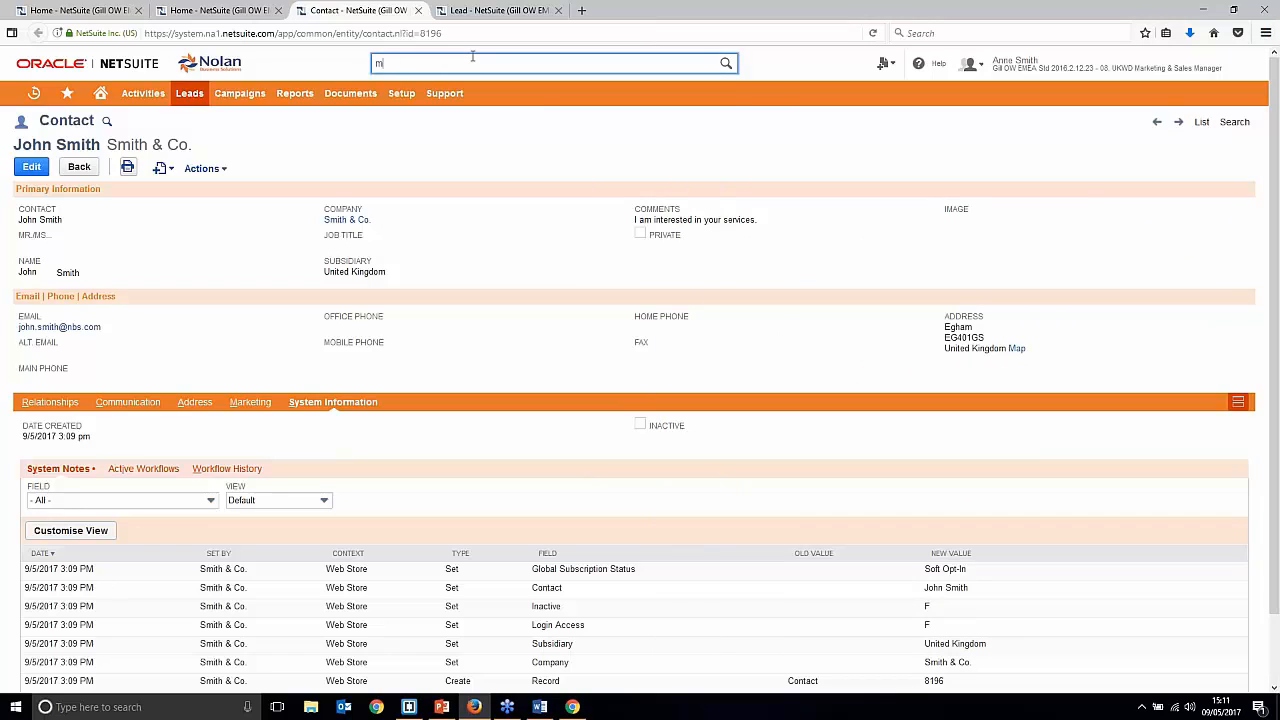
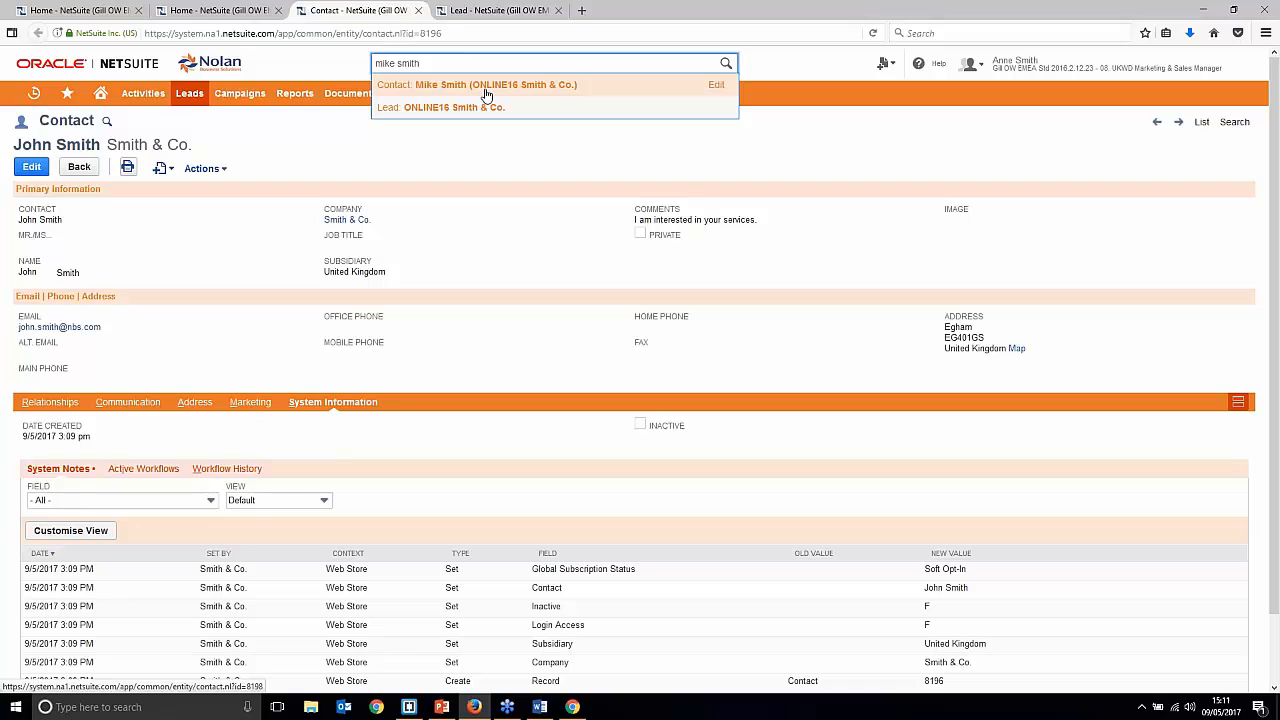
click(512, 357)
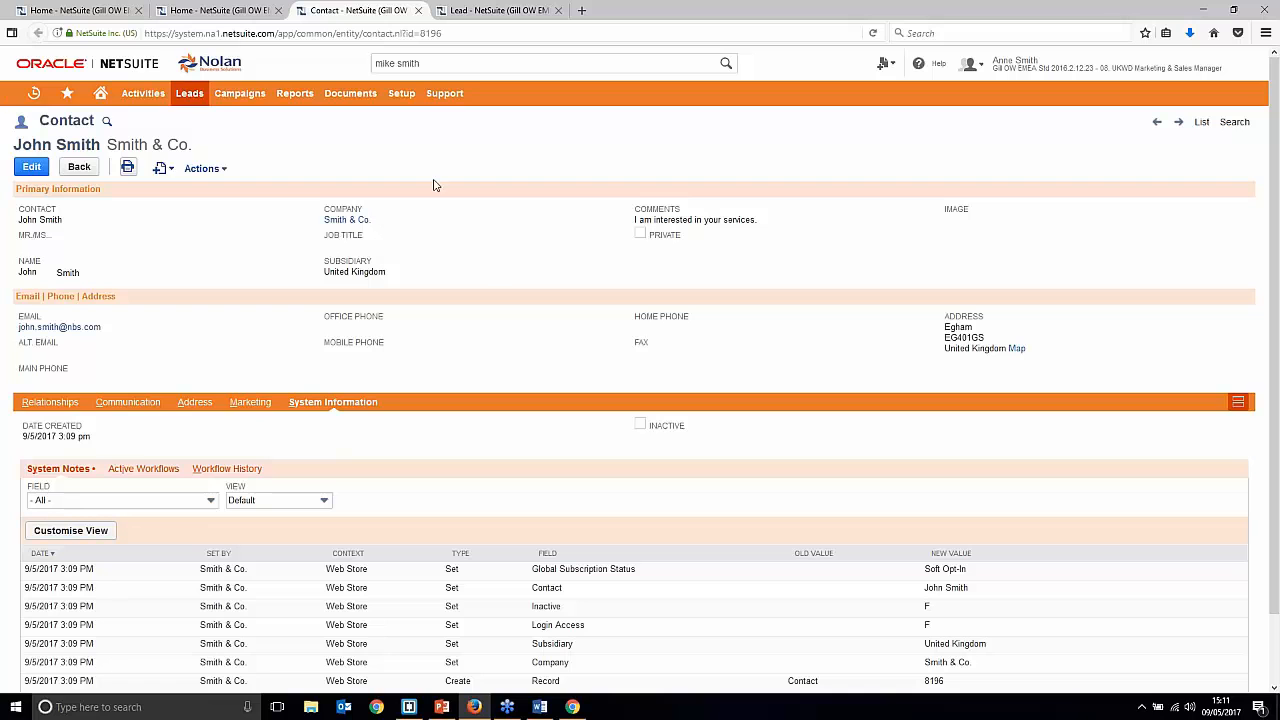
click(100, 93)
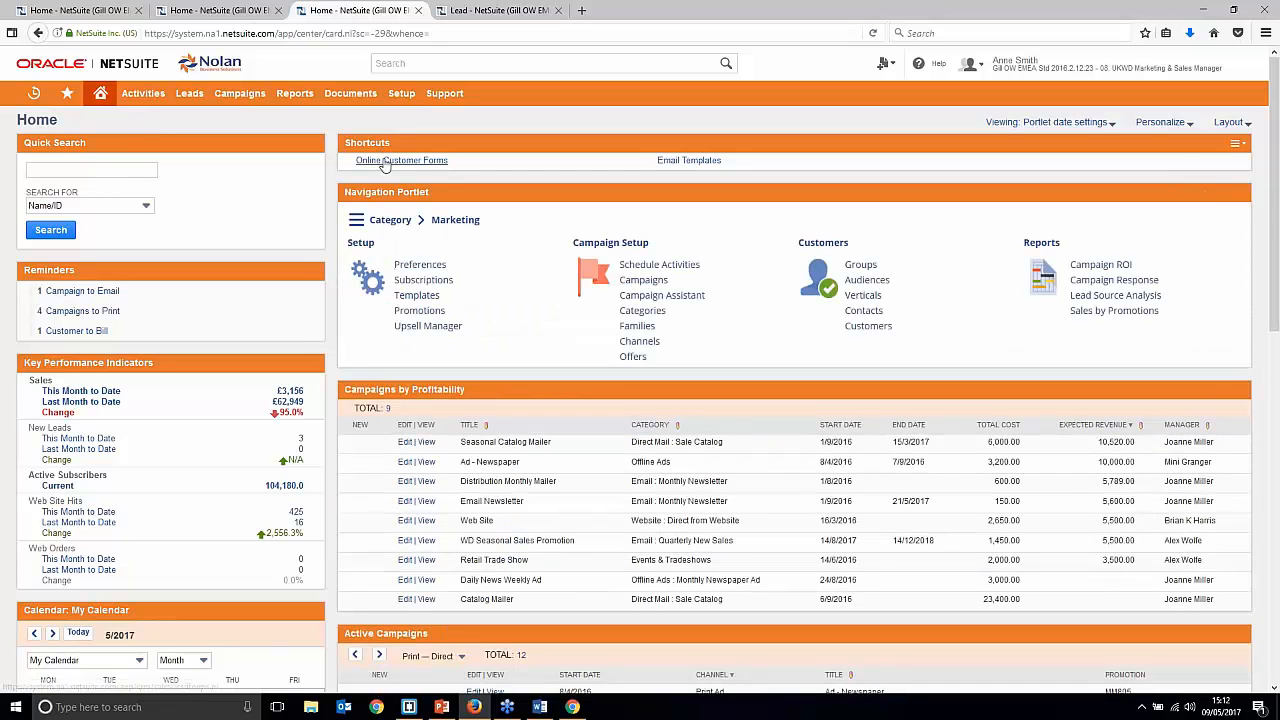
Step: From the Online Customer Forms list, close the leftover Lead tab and start a New Online Lead Form
click(385, 162)
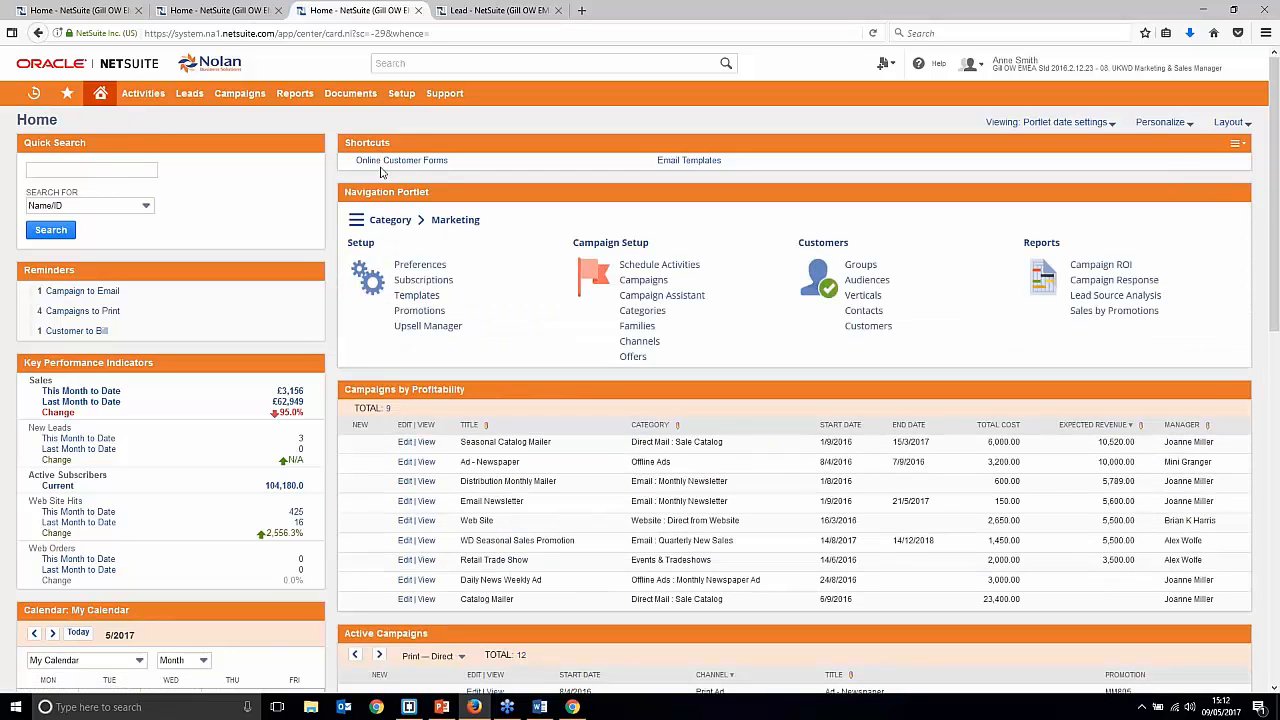
click(698, 10)
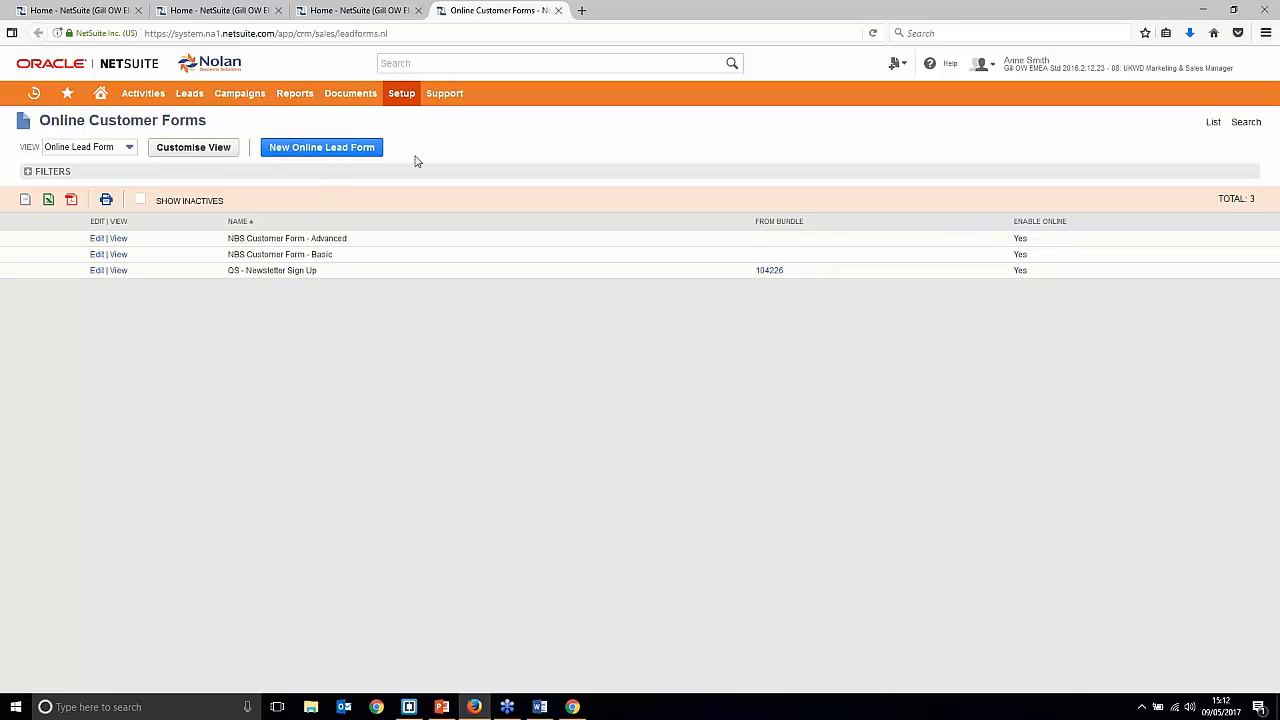
click(290, 152)
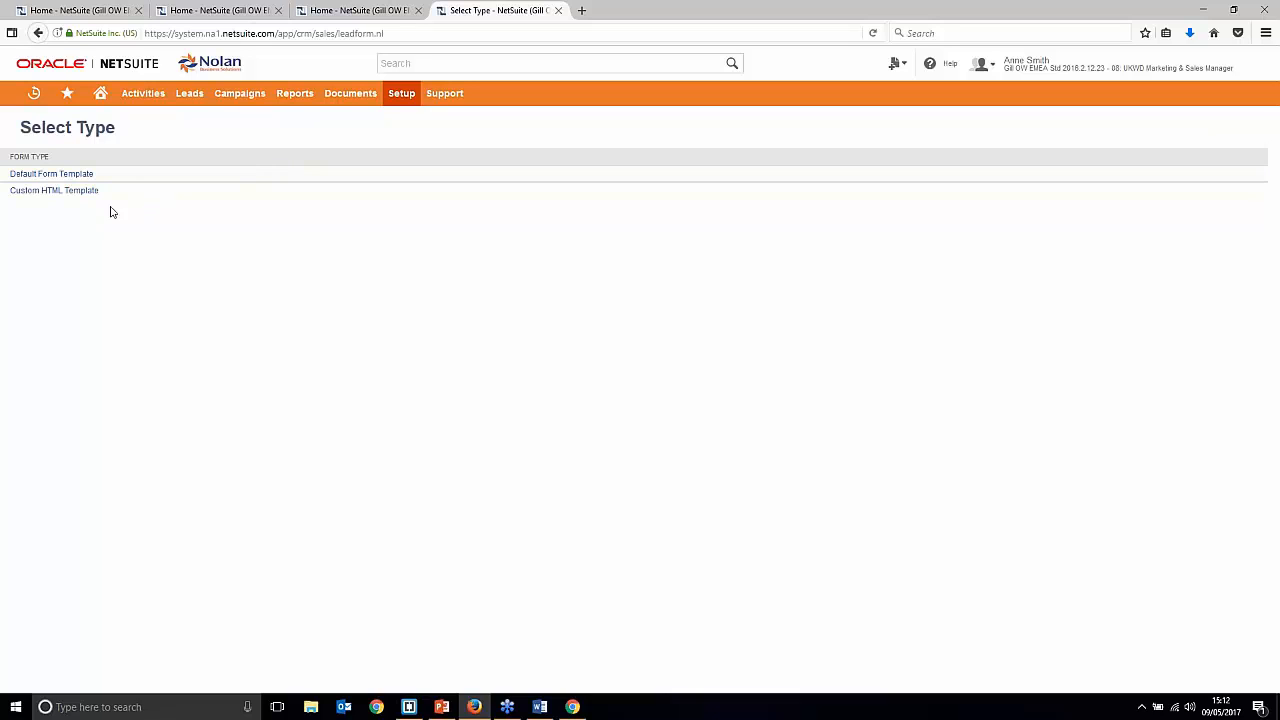
Step: Base the new form on the Default Form Template and title it 'Newsletter Sign Up'
click(56, 173)
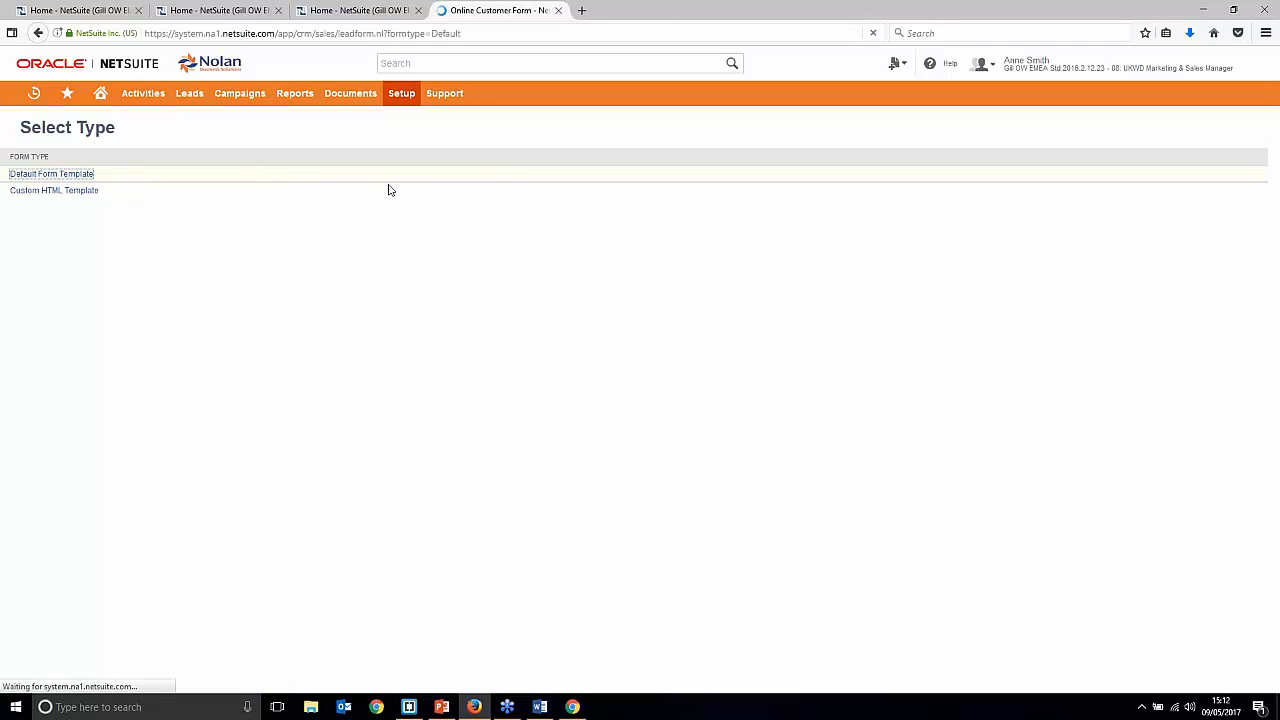
click(208, 189)
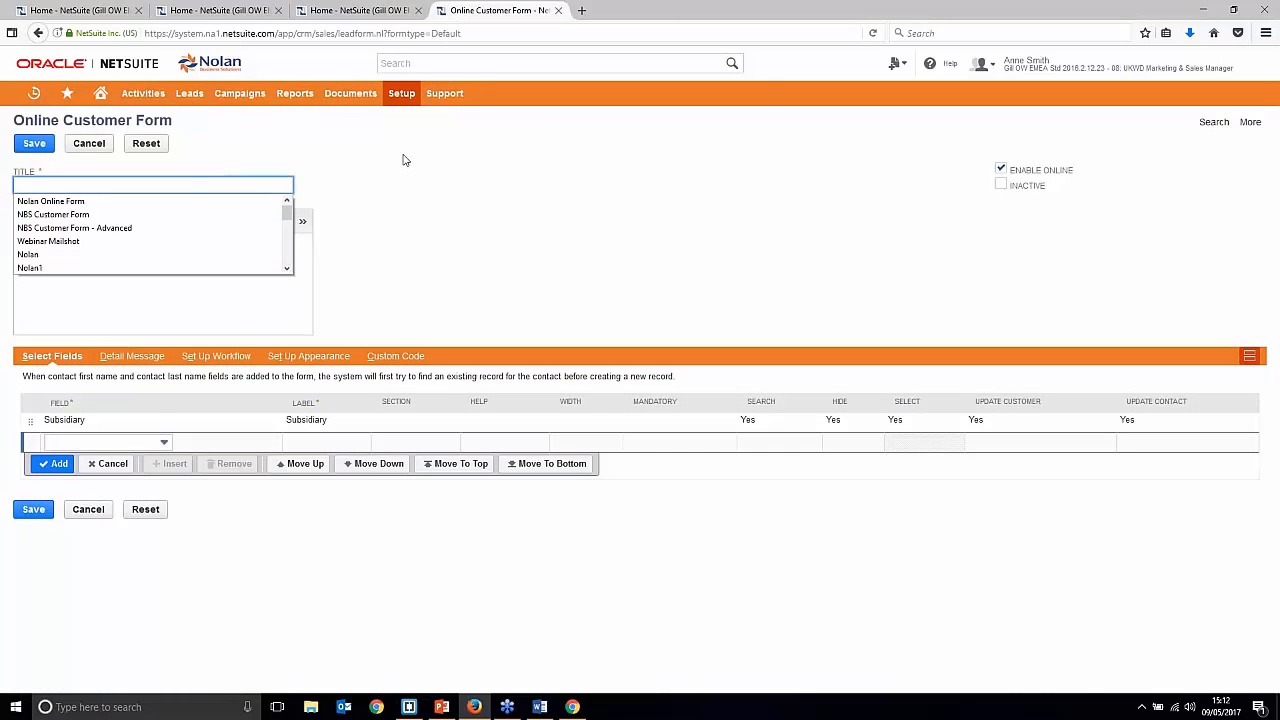
click(403, 156)
click(285, 181)
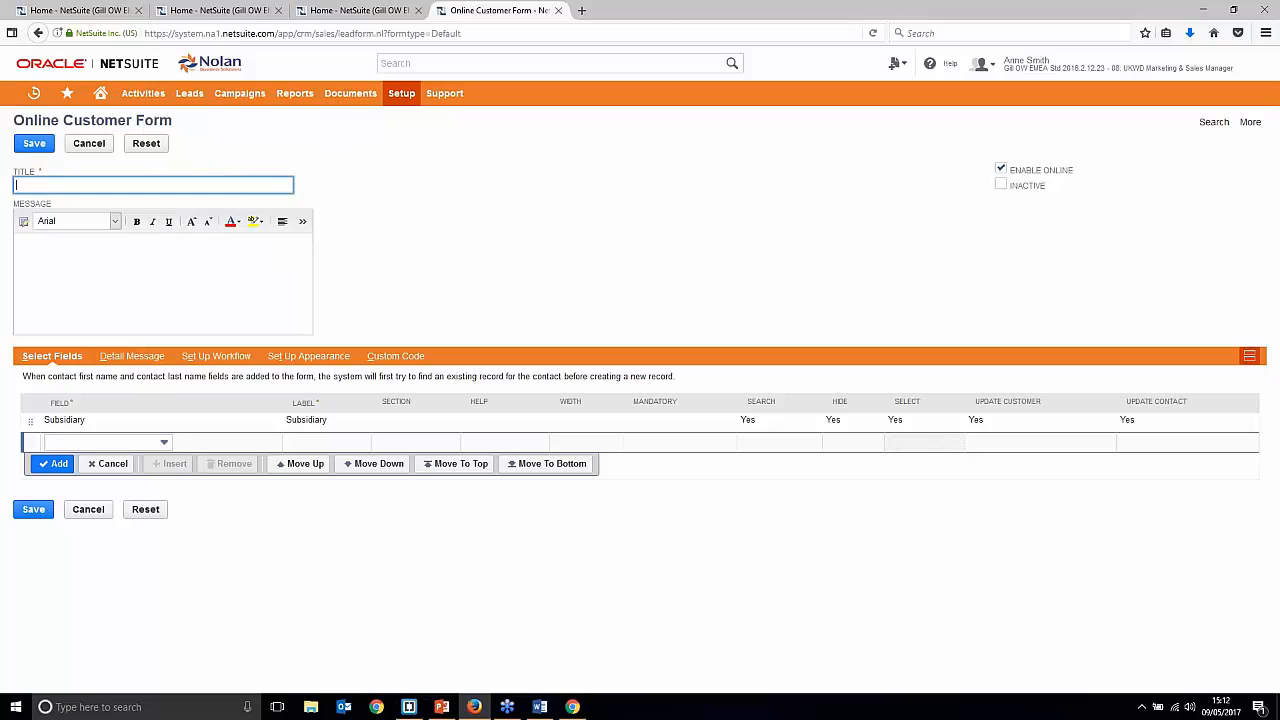
text(Newsletter Sign Up)
key(Tab)
Step: Open the Field dropdown for a new row in the Select Fields subtab
click(619, 60)
click(527, 324)
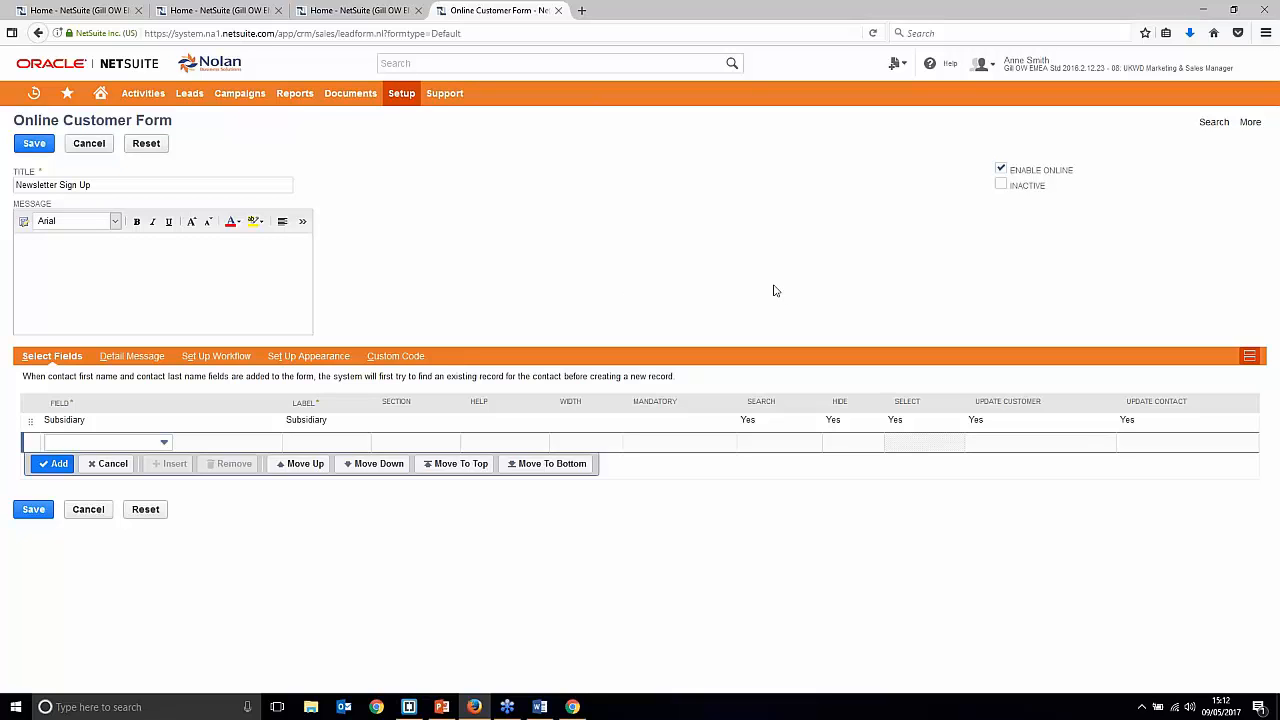
click(130, 443)
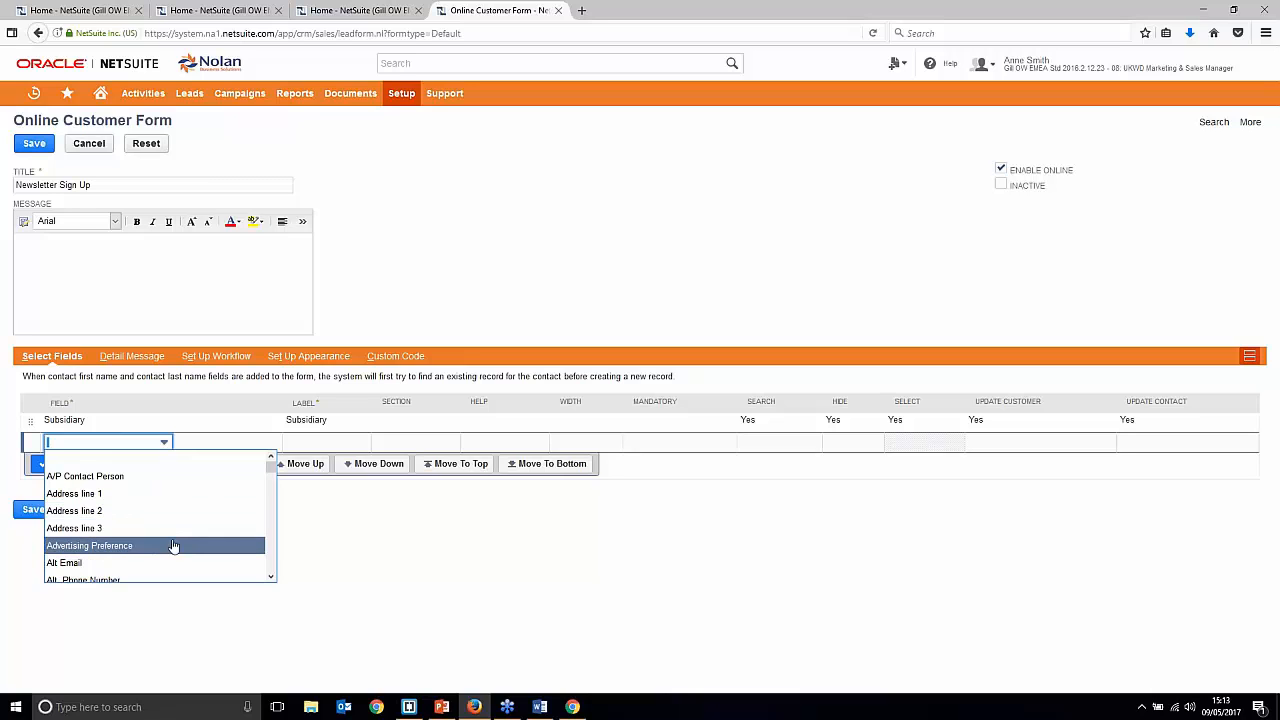
Step: Add First Name as a mandatory field row
text(fi)
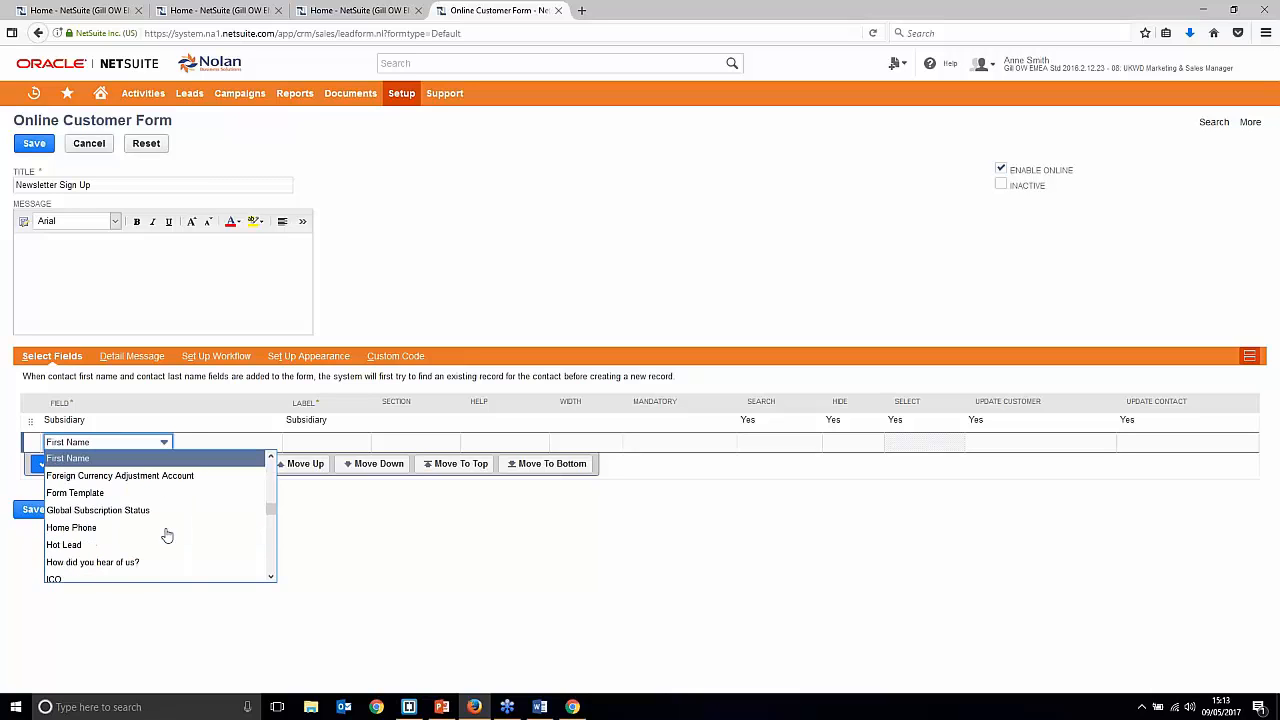
click(120, 460)
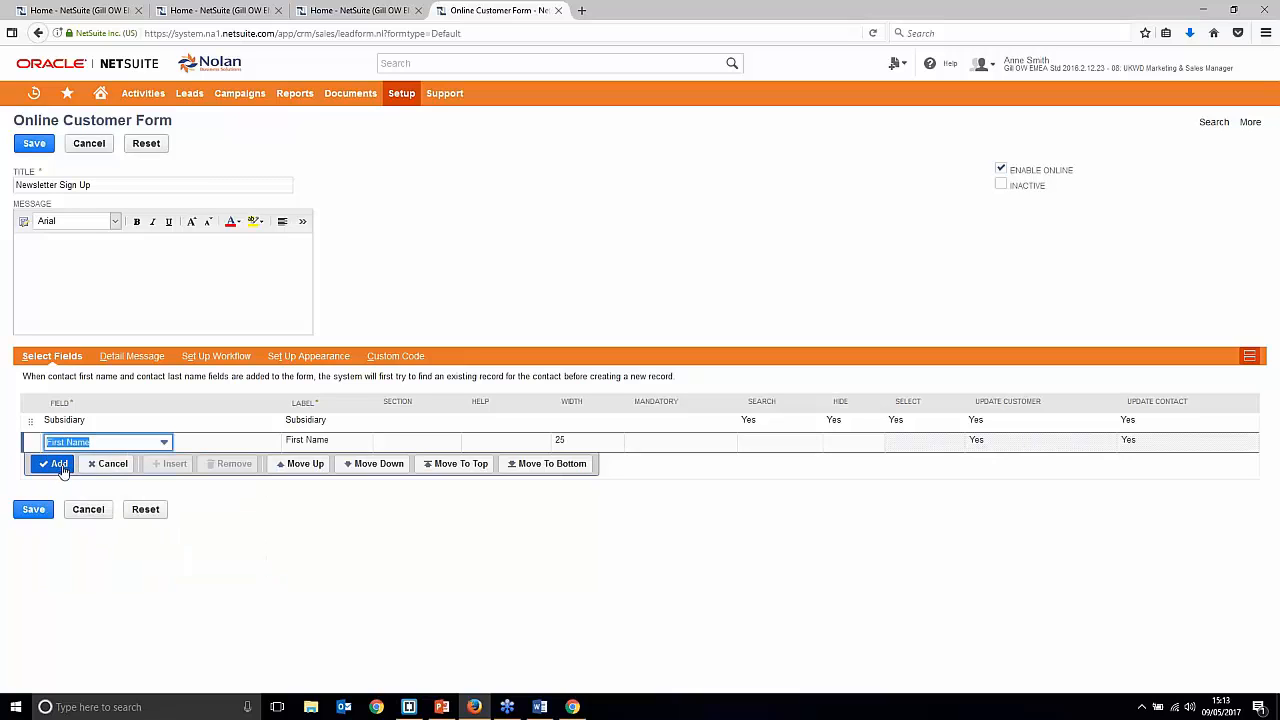
click(653, 447)
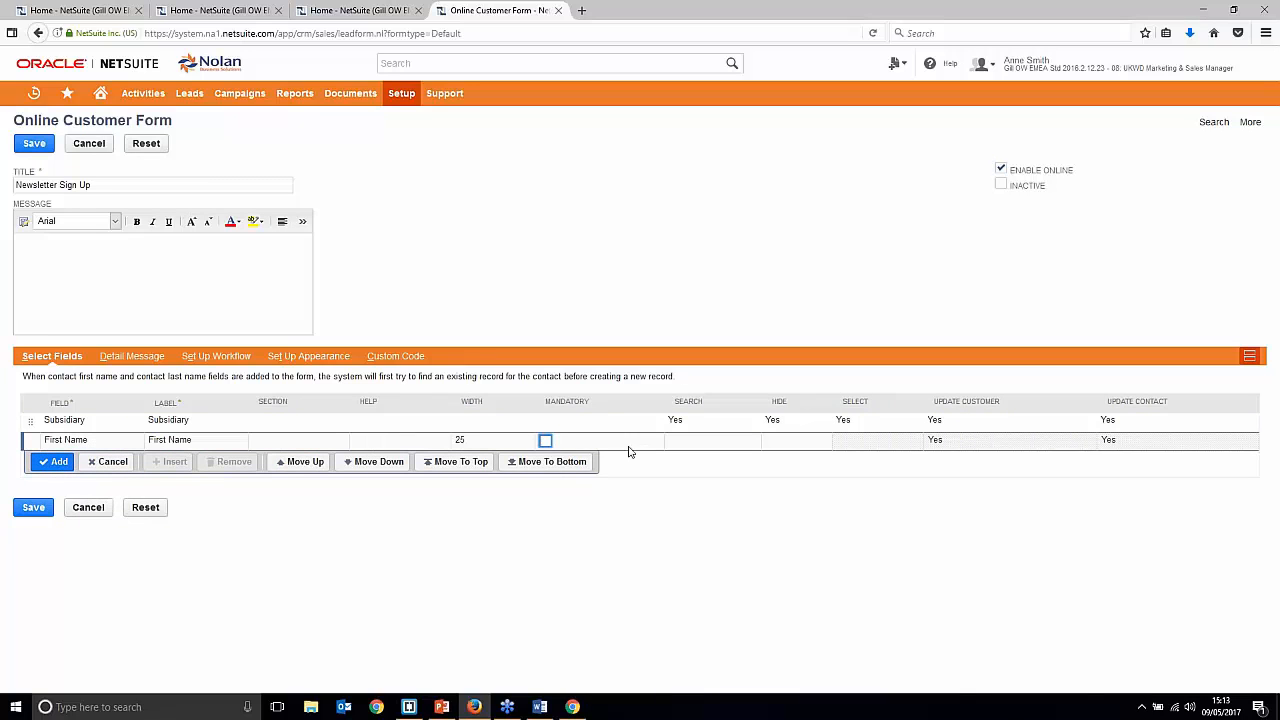
click(545, 440)
click(55, 462)
Step: Add an optional Last Name row and a mandatory Email row
click(86, 462)
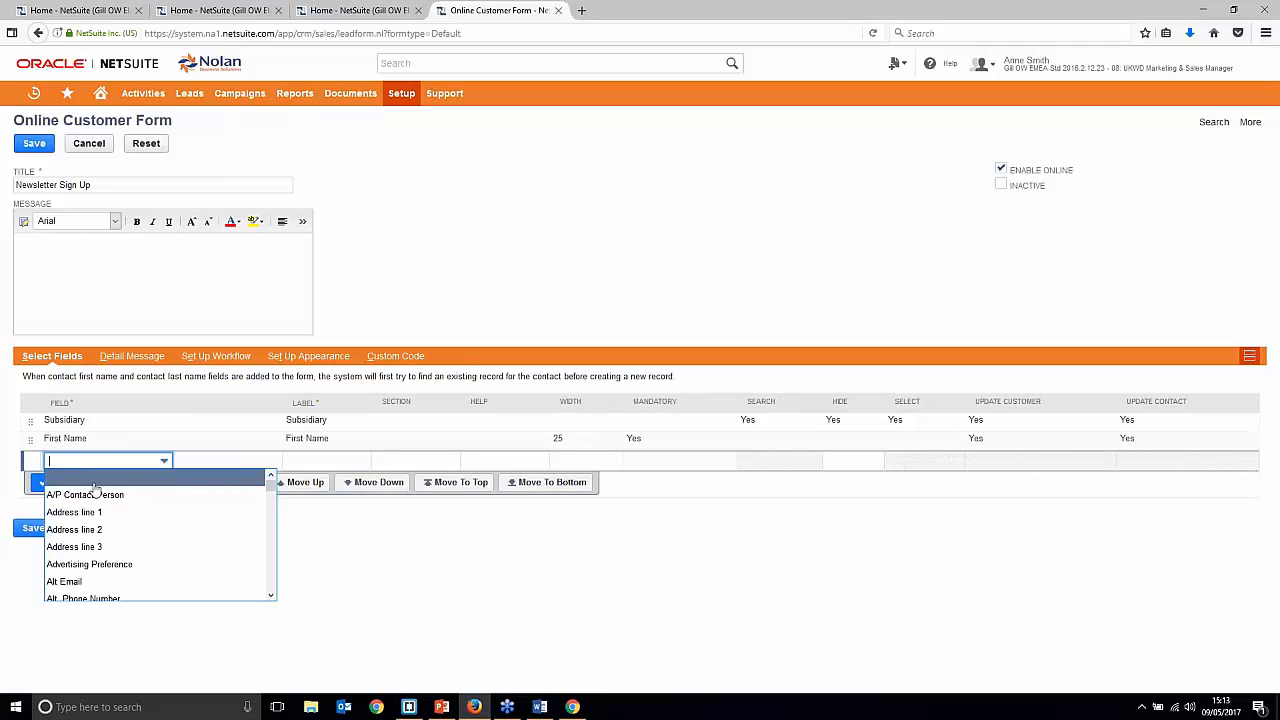
text(la)
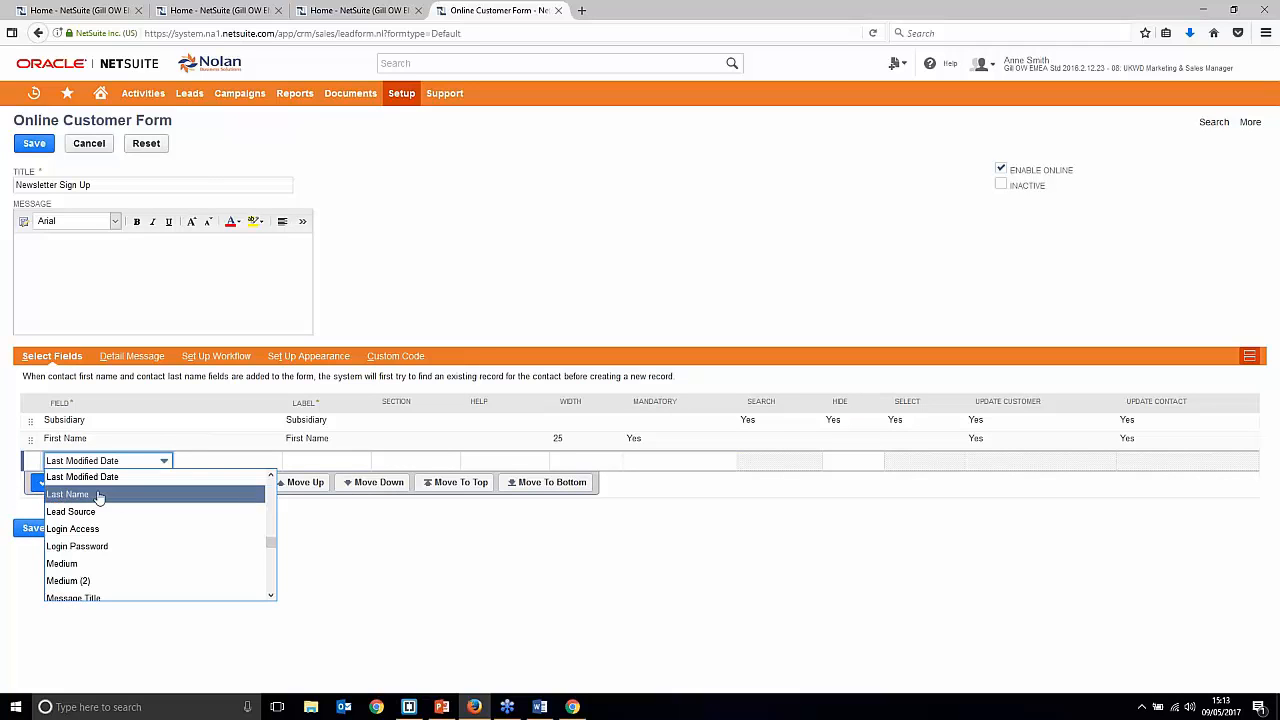
click(94, 494)
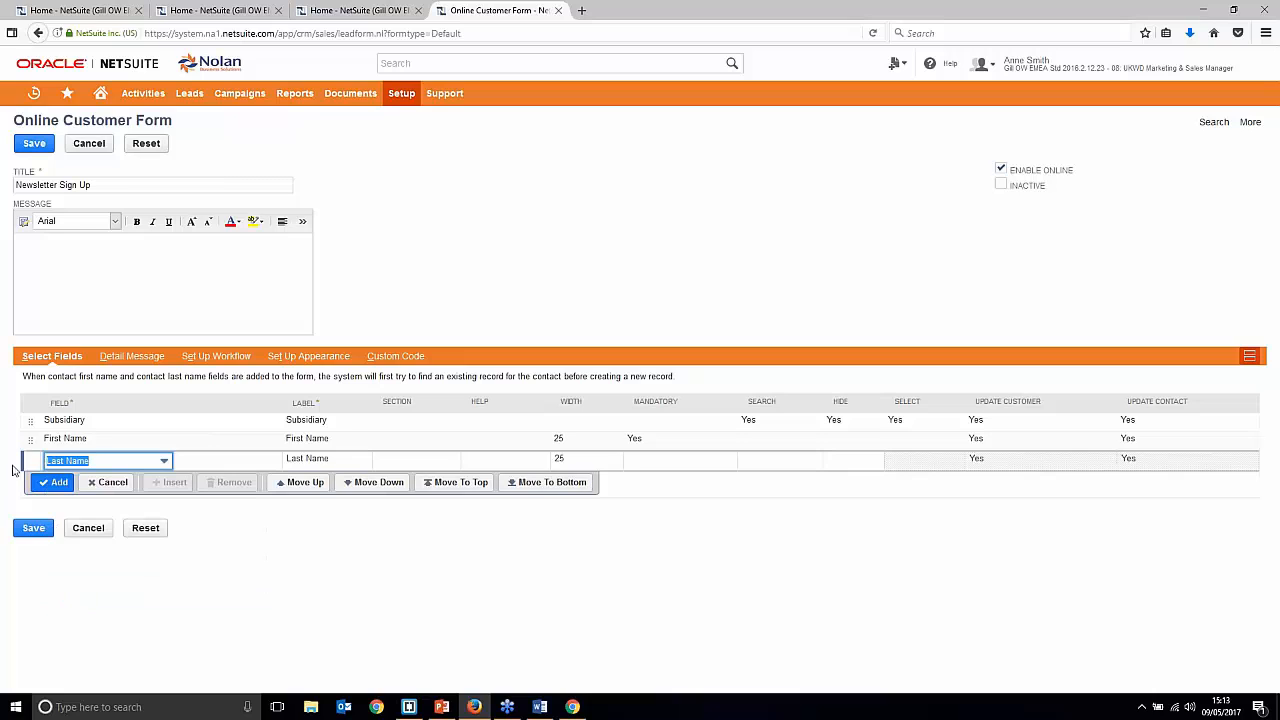
click(52, 483)
text(e)
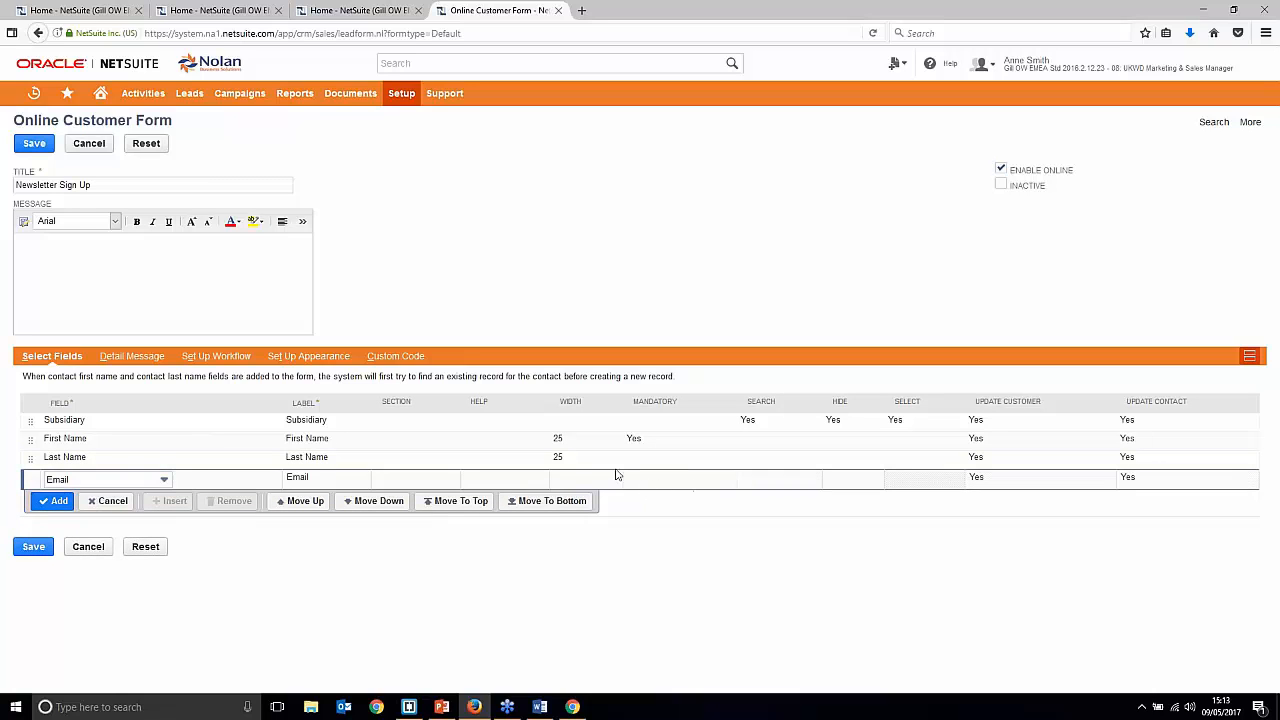
click(633, 485)
click(544, 478)
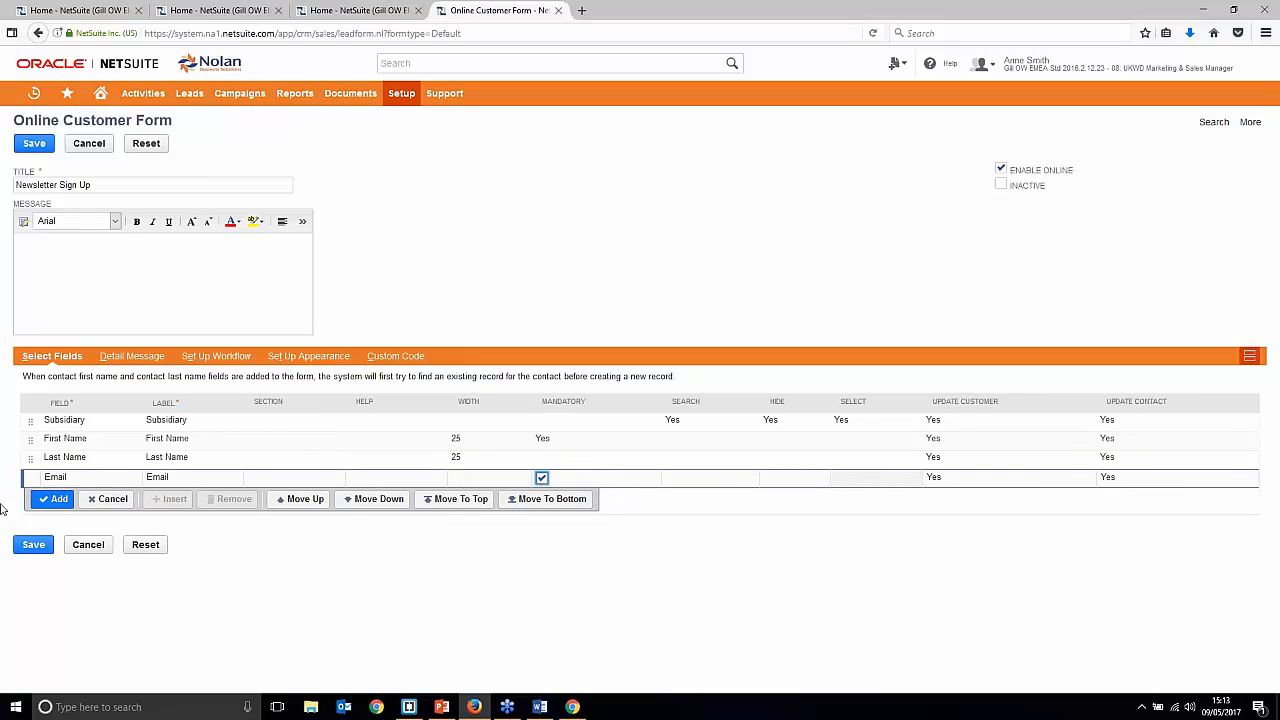
click(56, 499)
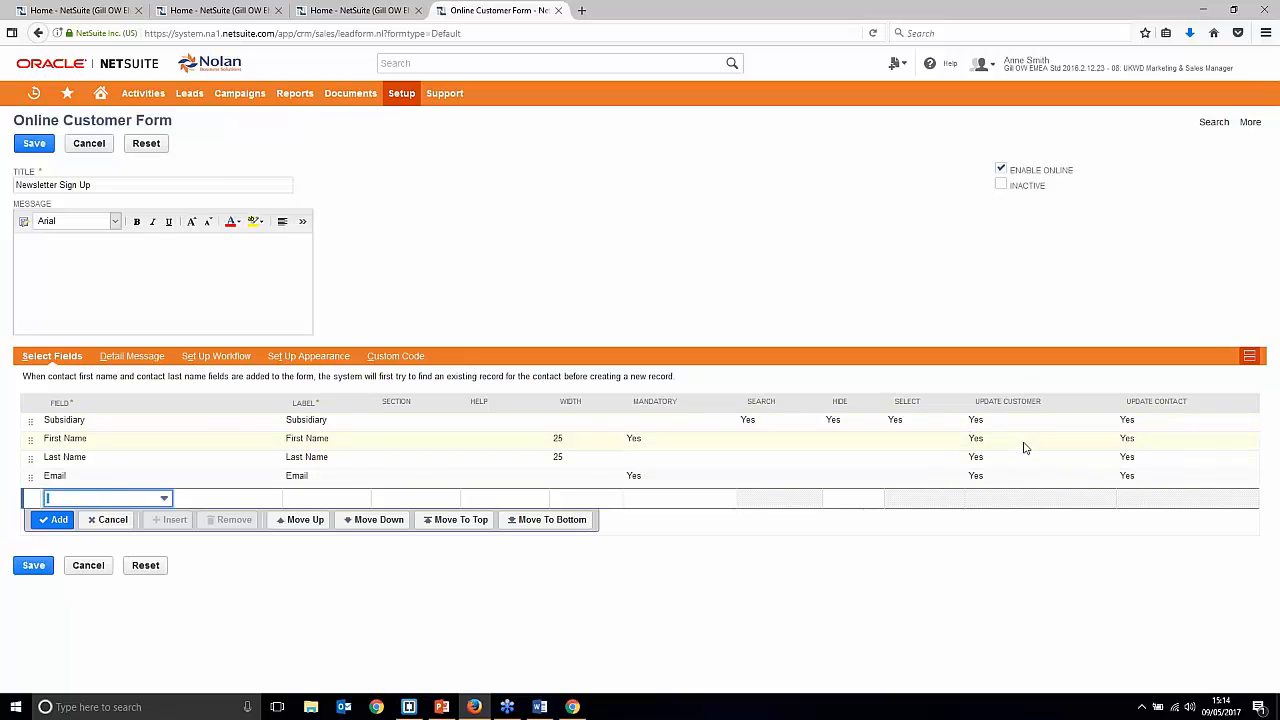
Step: Write the detail message 'Sign up now so you dont miss out on offers!' for the form
click(134, 358)
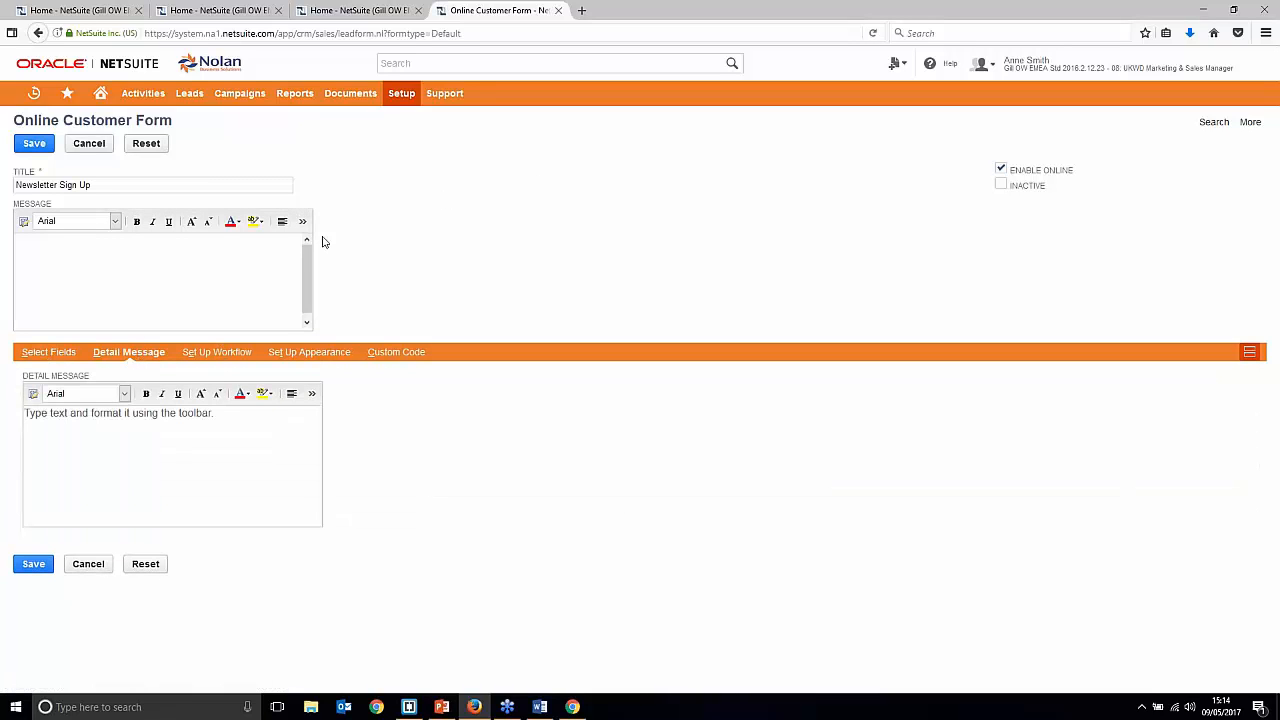
click(114, 249)
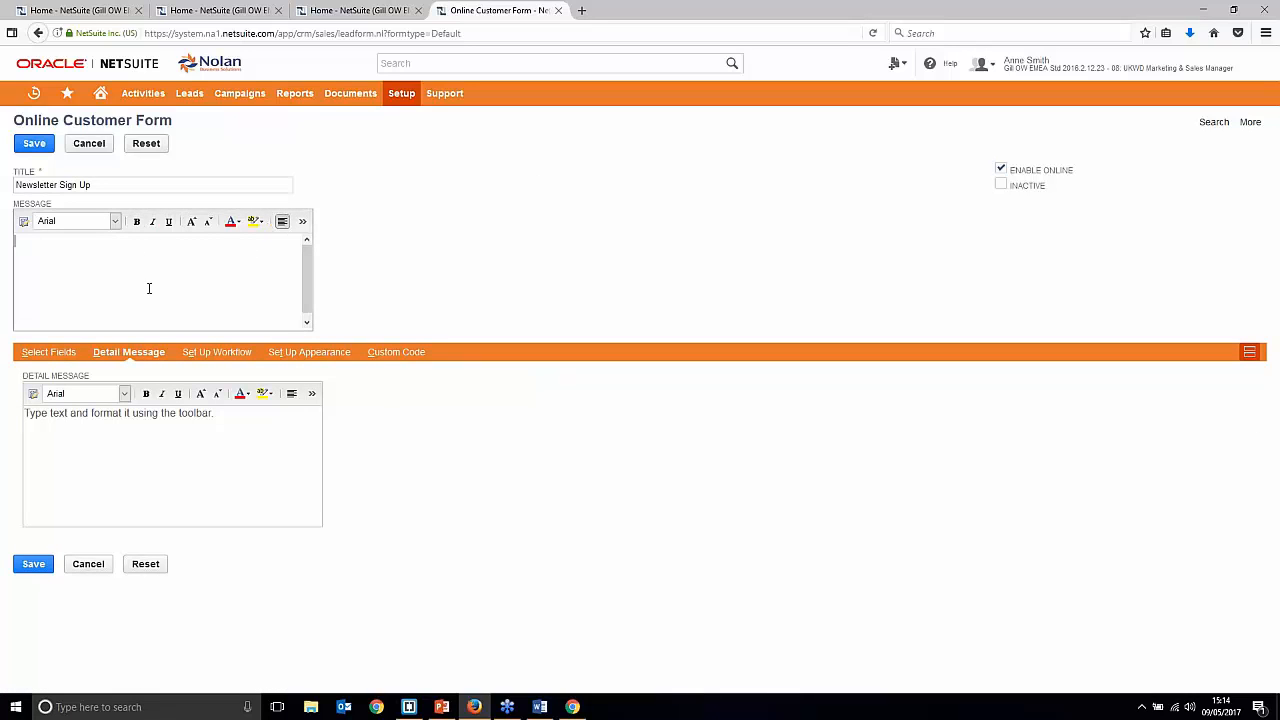
text(Sign up np)
key(BackSpace)
text(ow so you dont miss out on offers!)
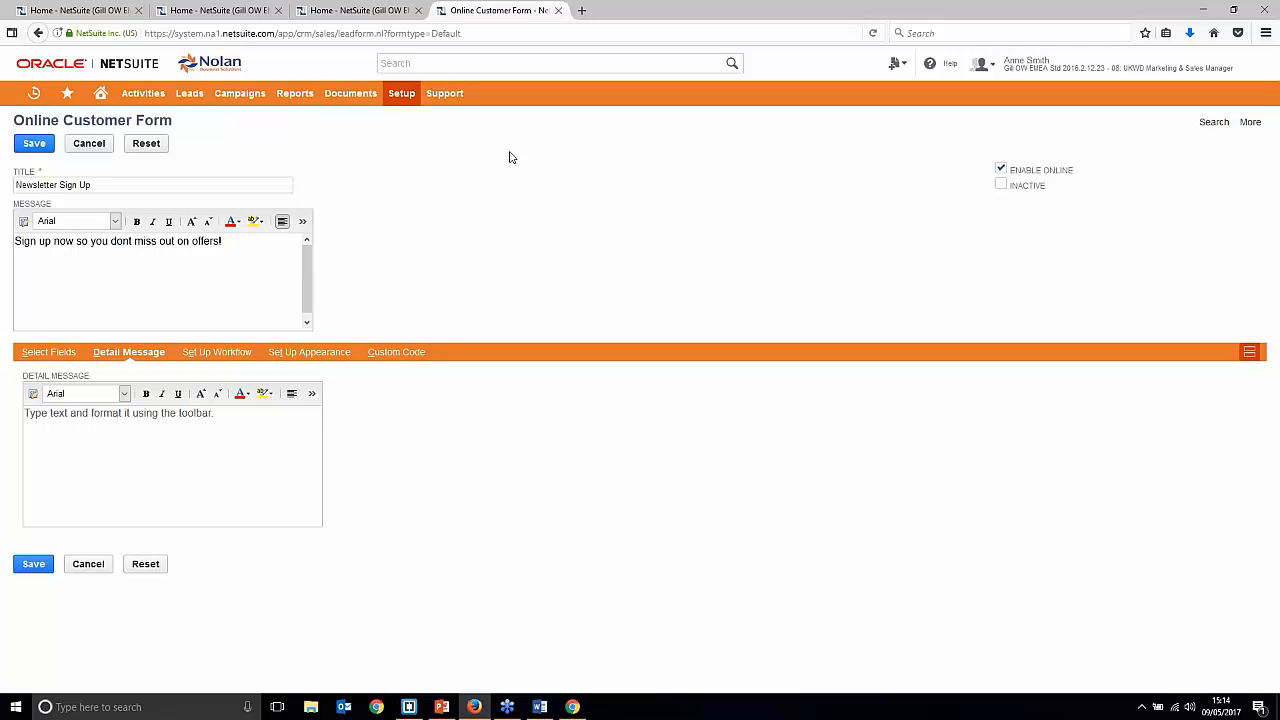
click(210, 352)
scroll(450, 337, down, 3)
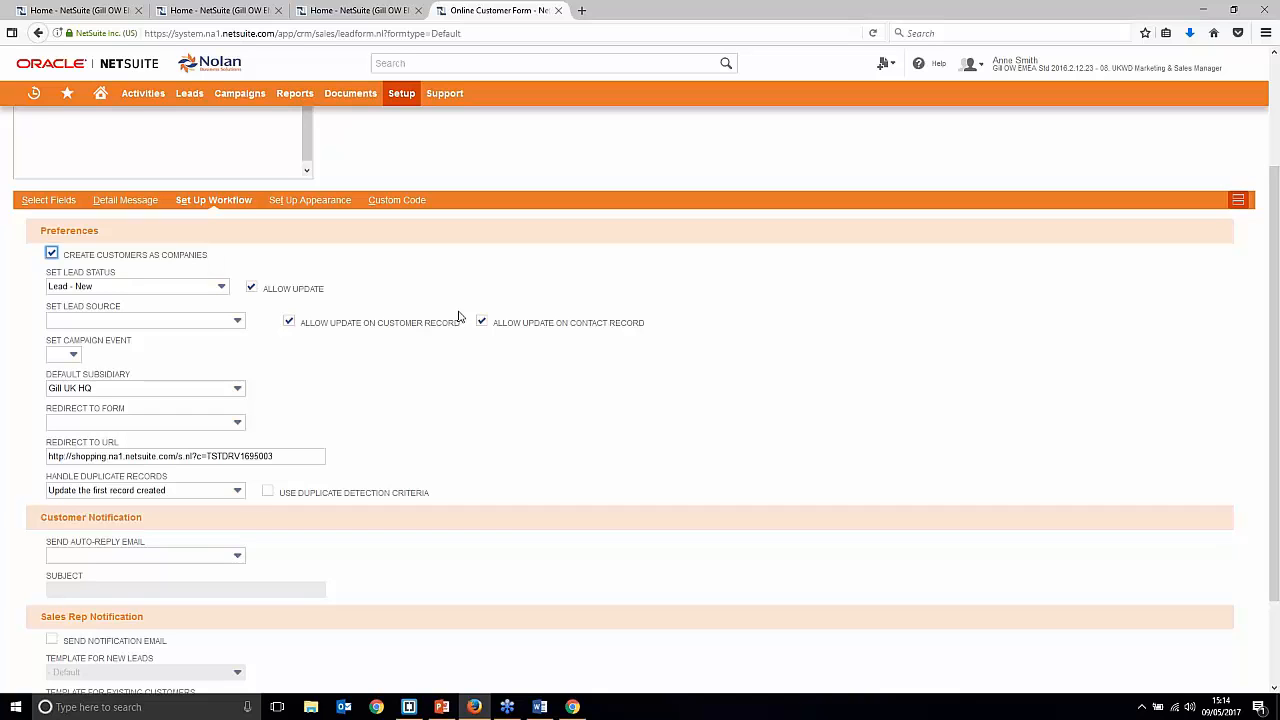
Step: Choose Lead - Qualified in the Set Lead Status dropdown of Set Up Workflow
scroll(341, 463, up, 3)
scroll(351, 499, down, 1)
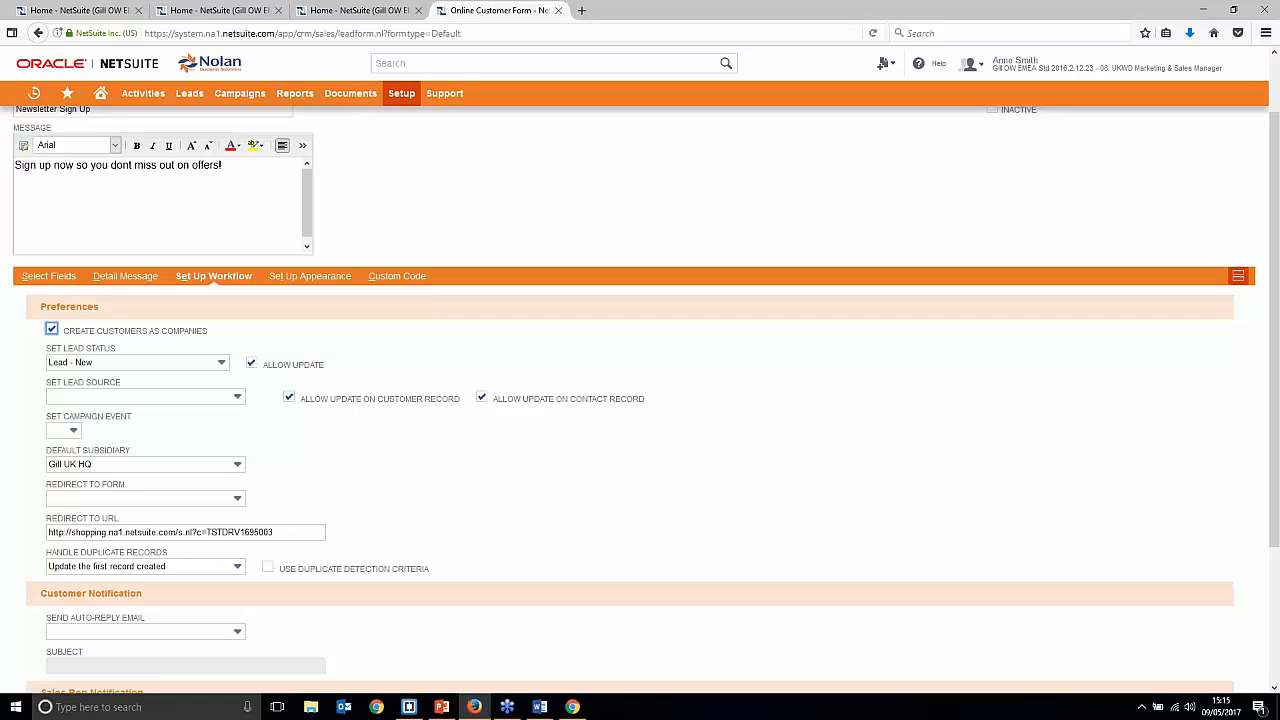
click(180, 366)
scroll(174, 412, down, 1)
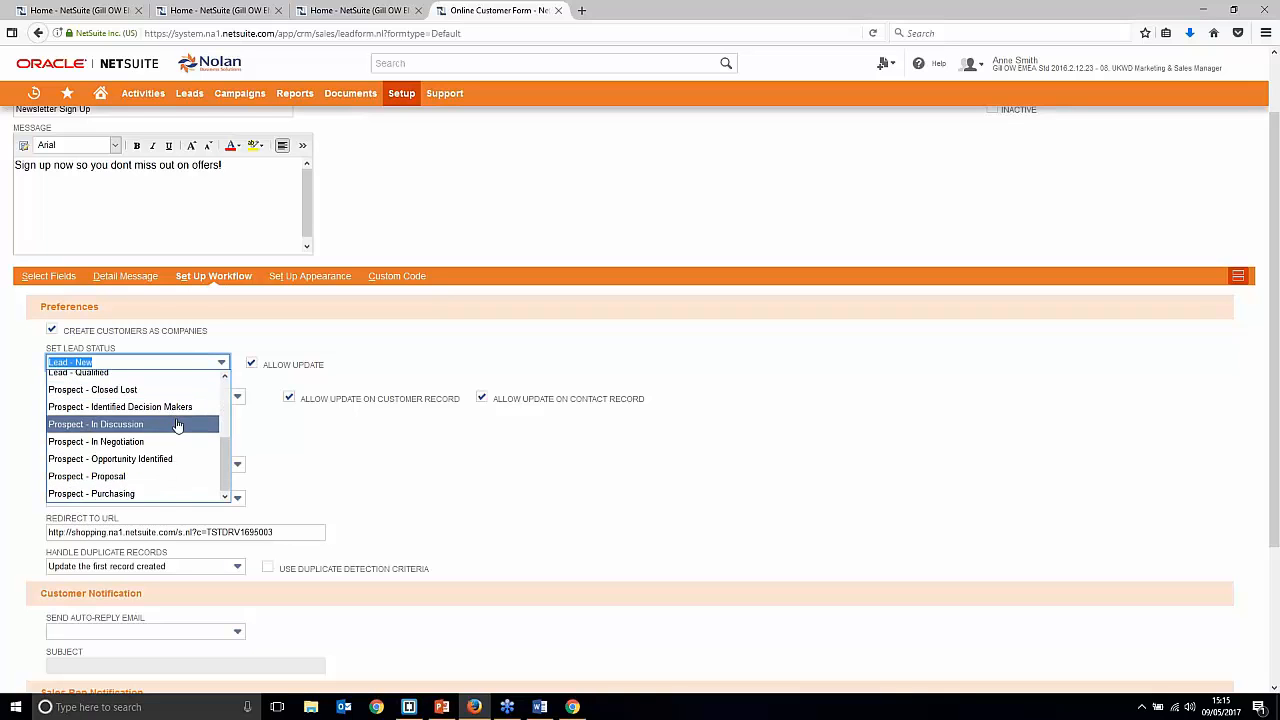
scroll(175, 415, down, 3)
scroll(177, 412, up, 2)
scroll(175, 405, up, 5)
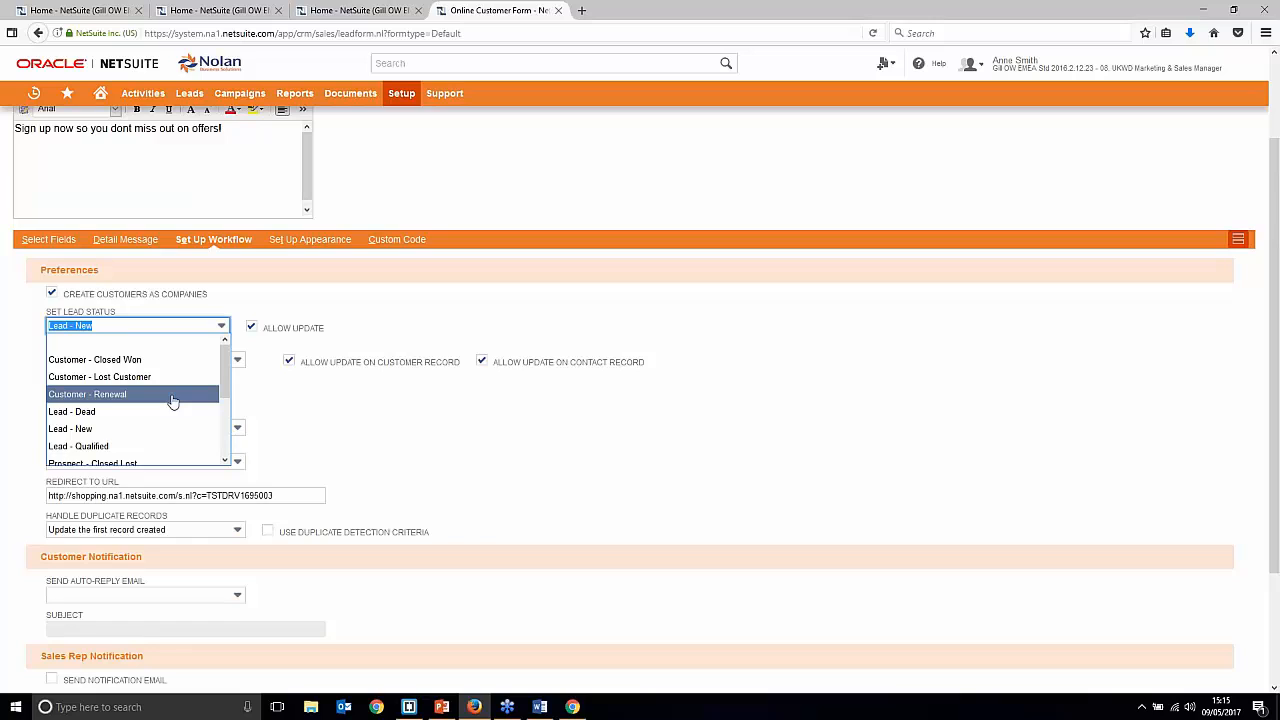
click(148, 446)
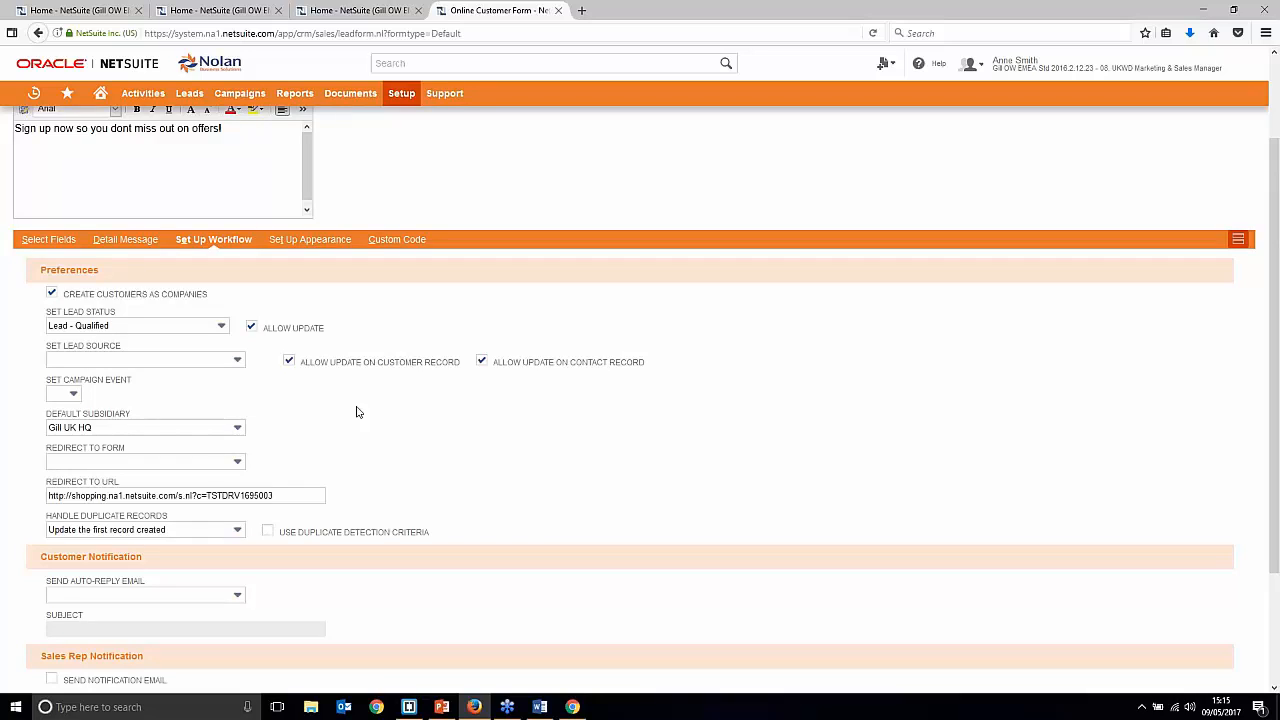
Step: Set the lead source to Web Site, leaving the campaign event blank
click(190, 362)
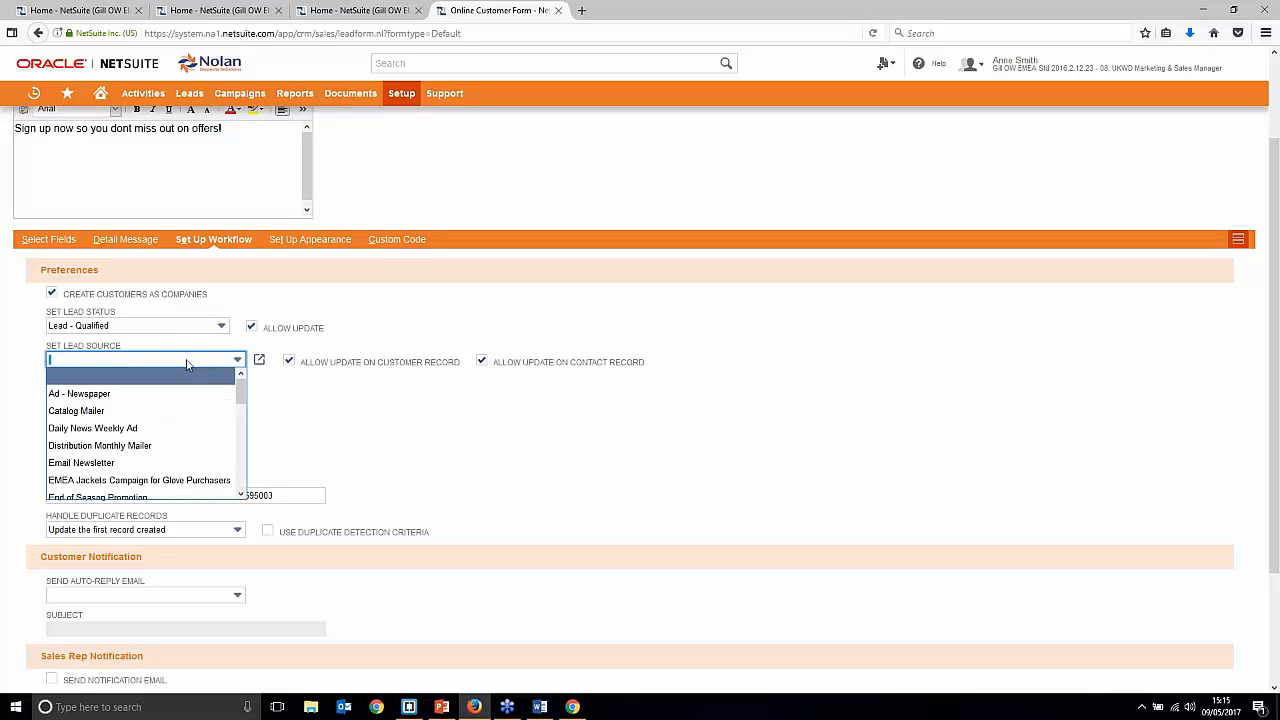
scroll(190, 400, down, 5)
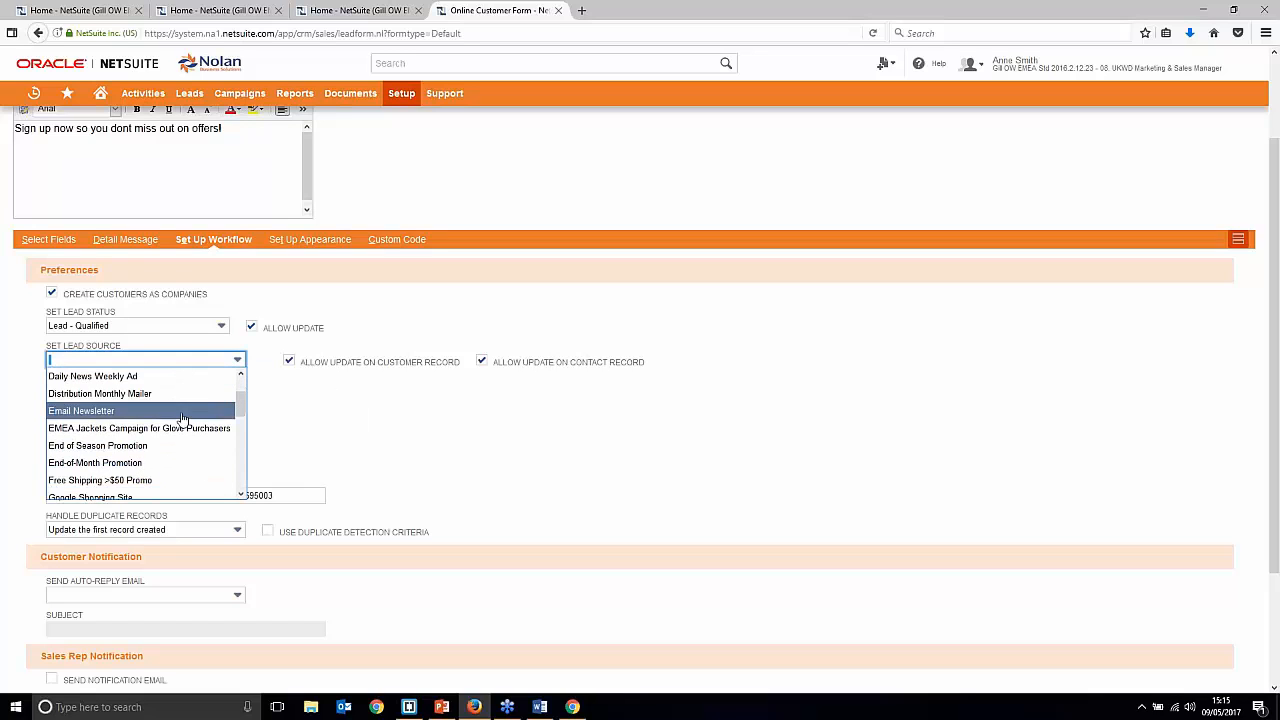
scroll(185, 410, down, 8)
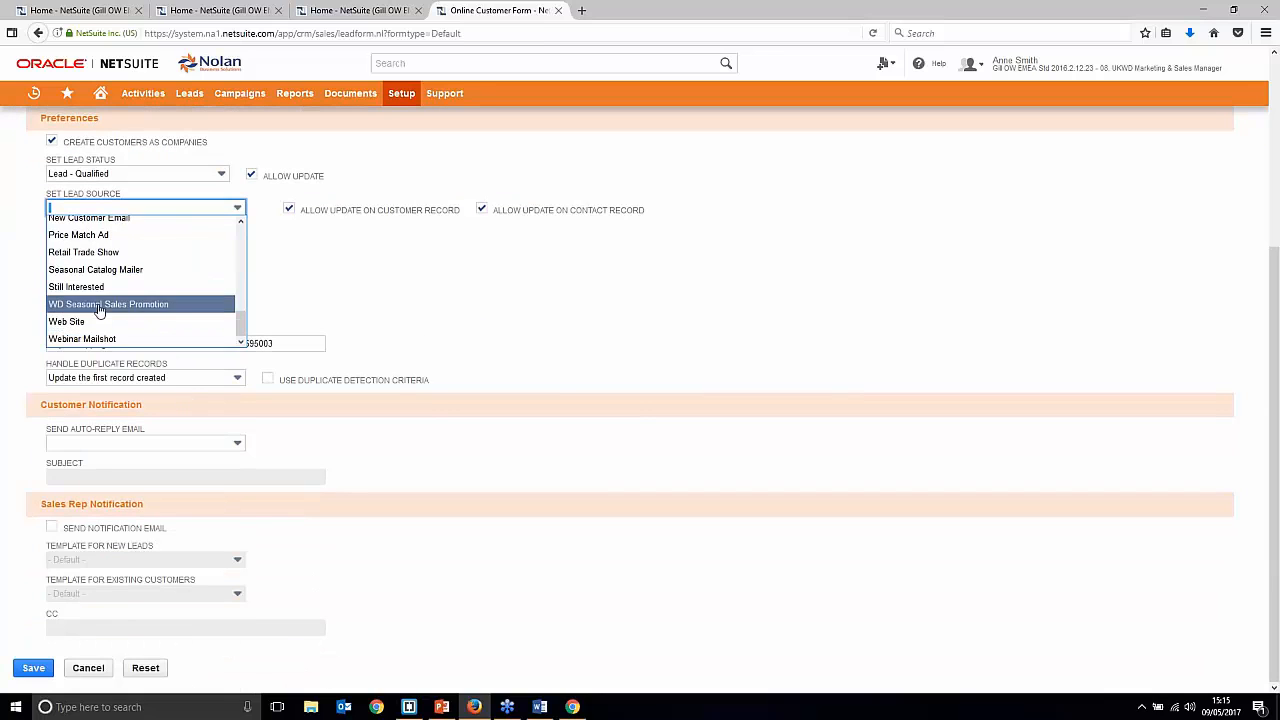
click(95, 322)
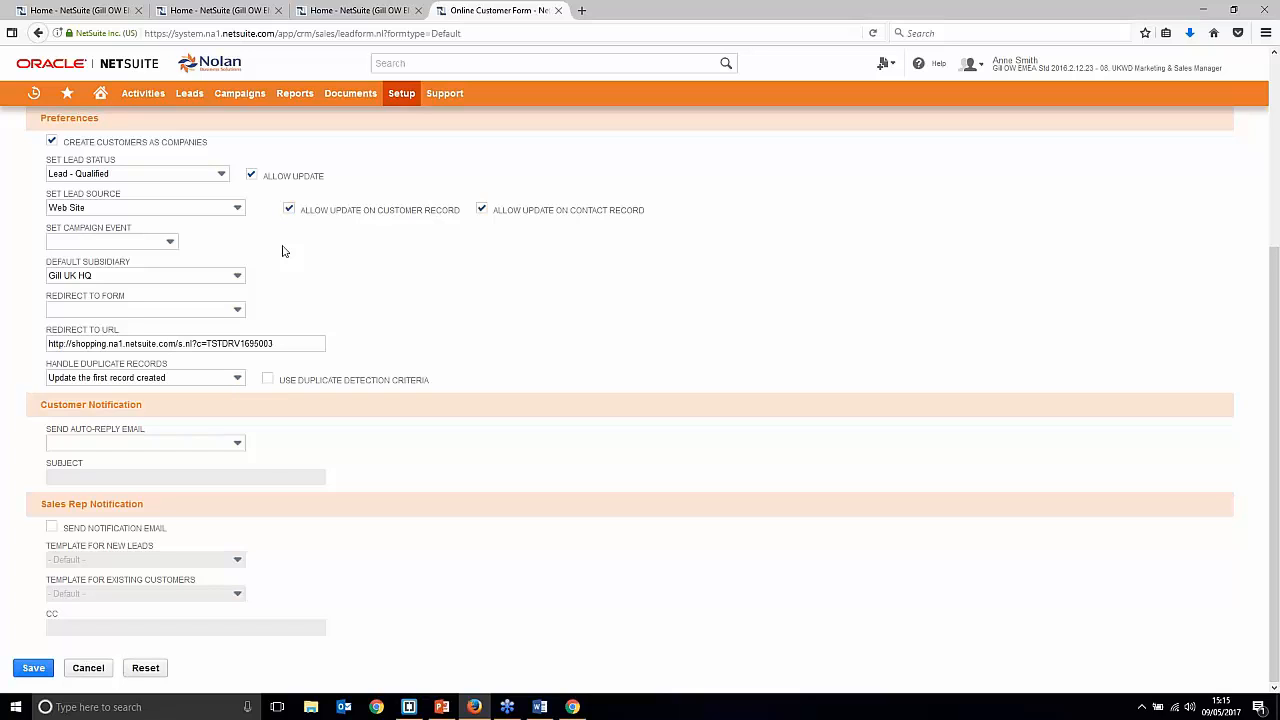
click(137, 242)
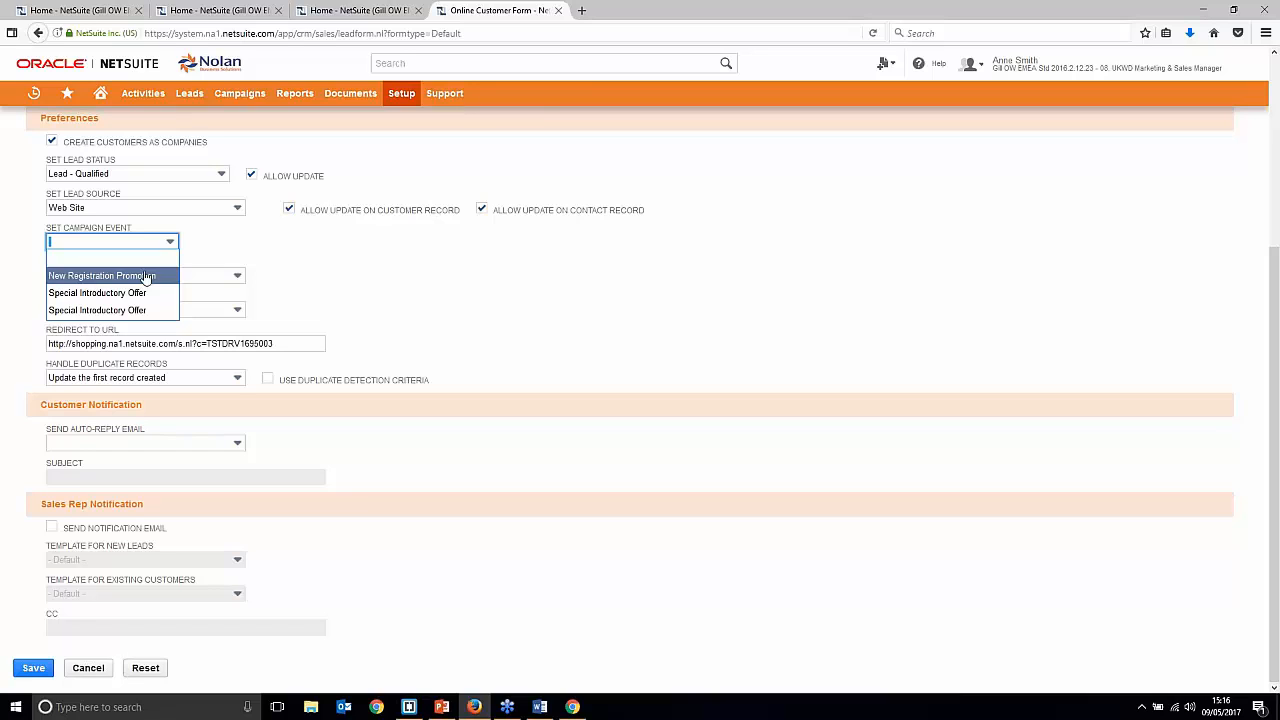
click(523, 234)
Step: Set the default subsidiary to Gill UK HQ : EMEA : UK Consolidated : United Kingdom
click(204, 277)
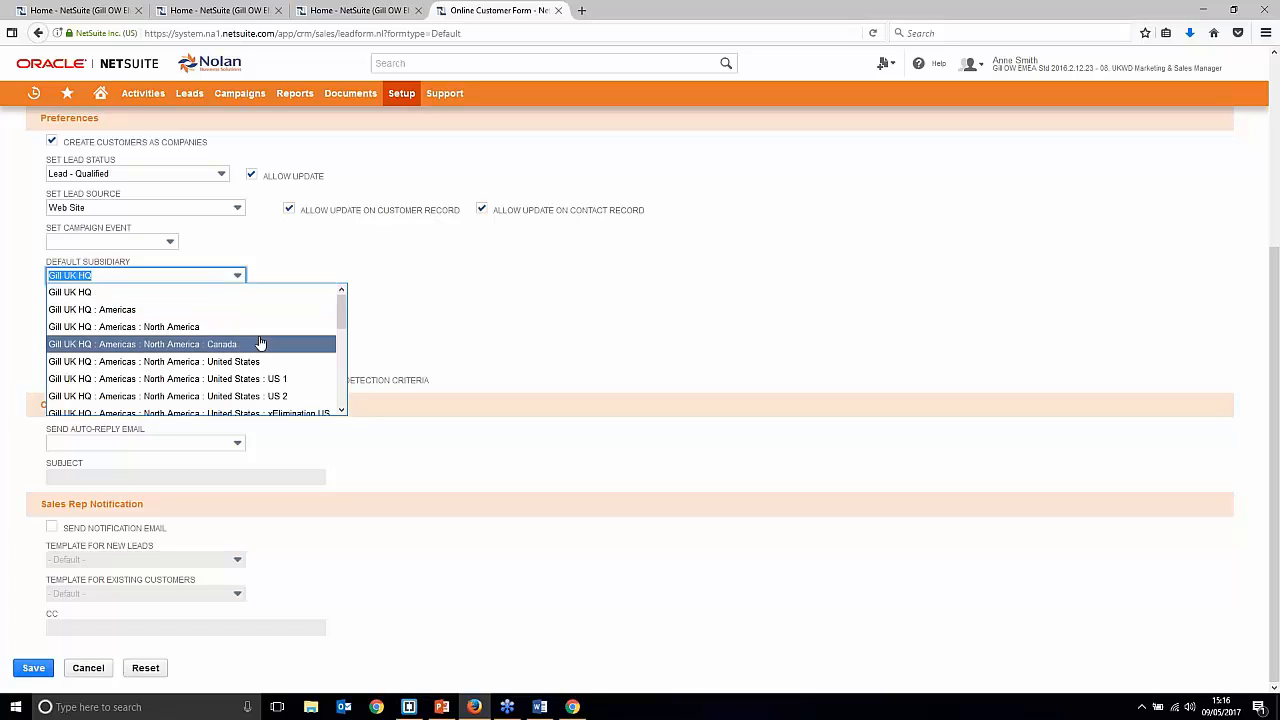
scroll(255, 350, down, 3)
scroll(255, 350, down, 3)
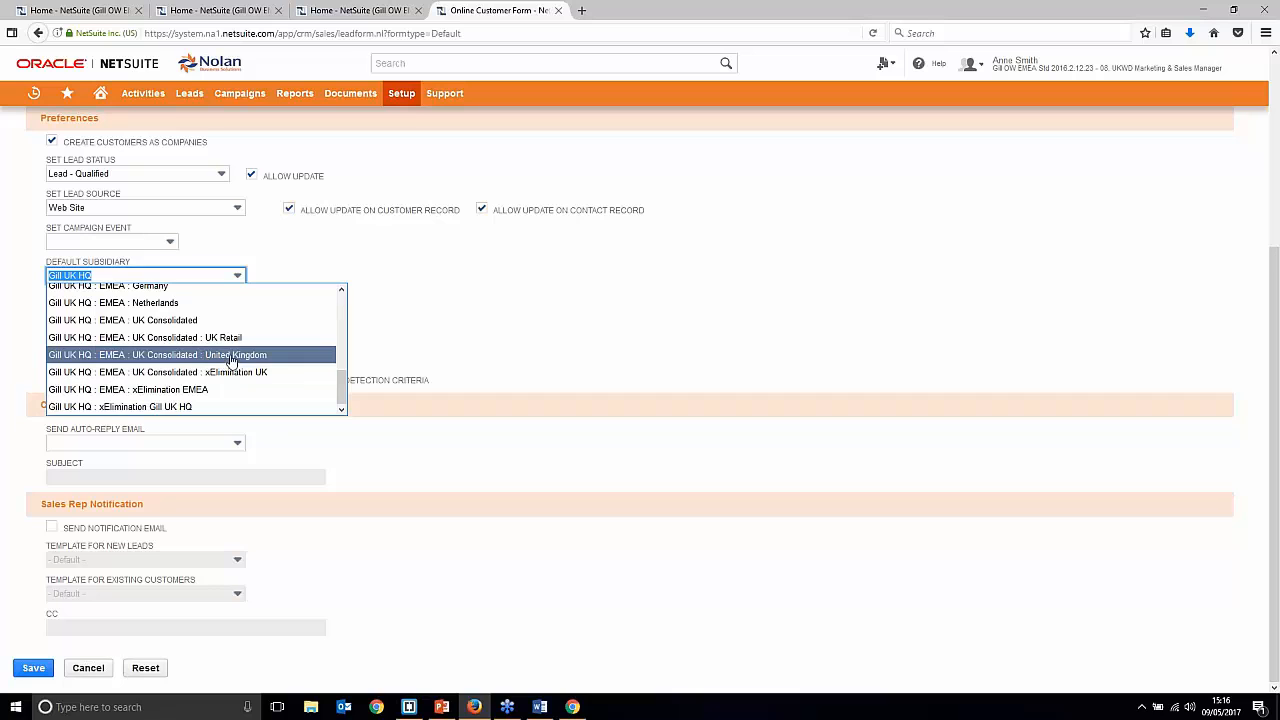
click(221, 358)
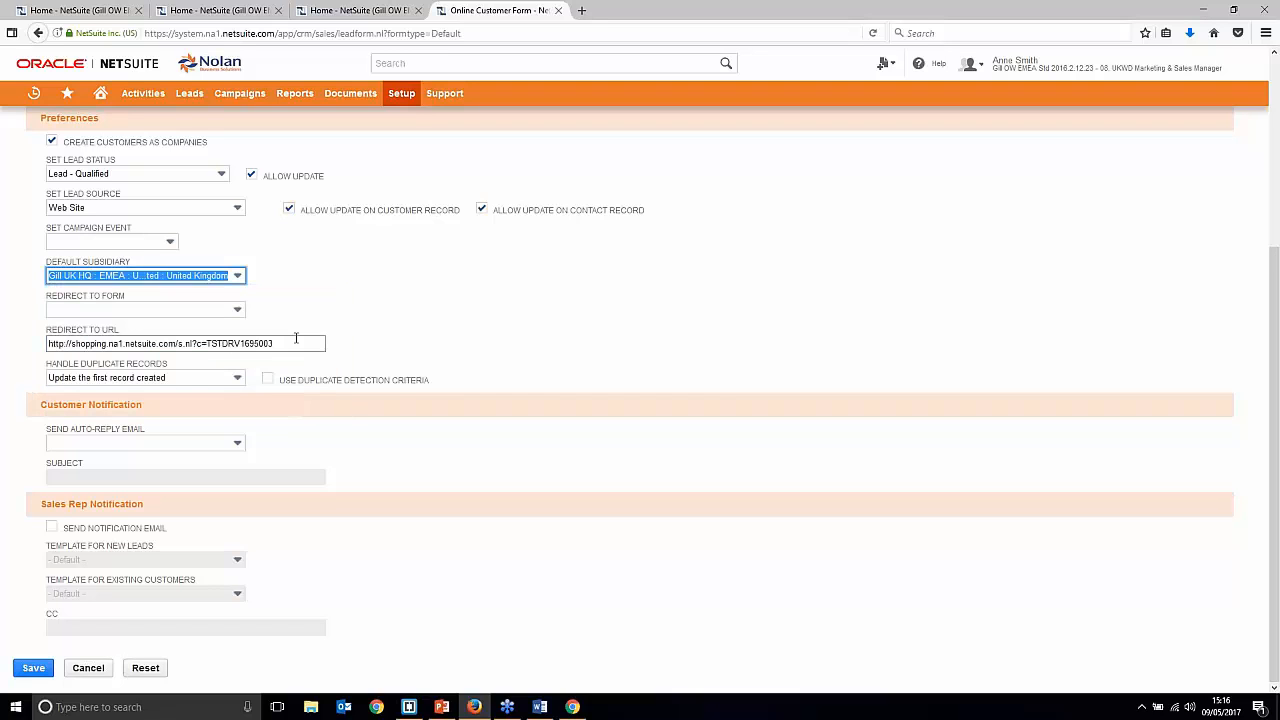
Step: Copy the Redirect to URL and paste it into a new browser tab's address
mouse_move(1134, 80)
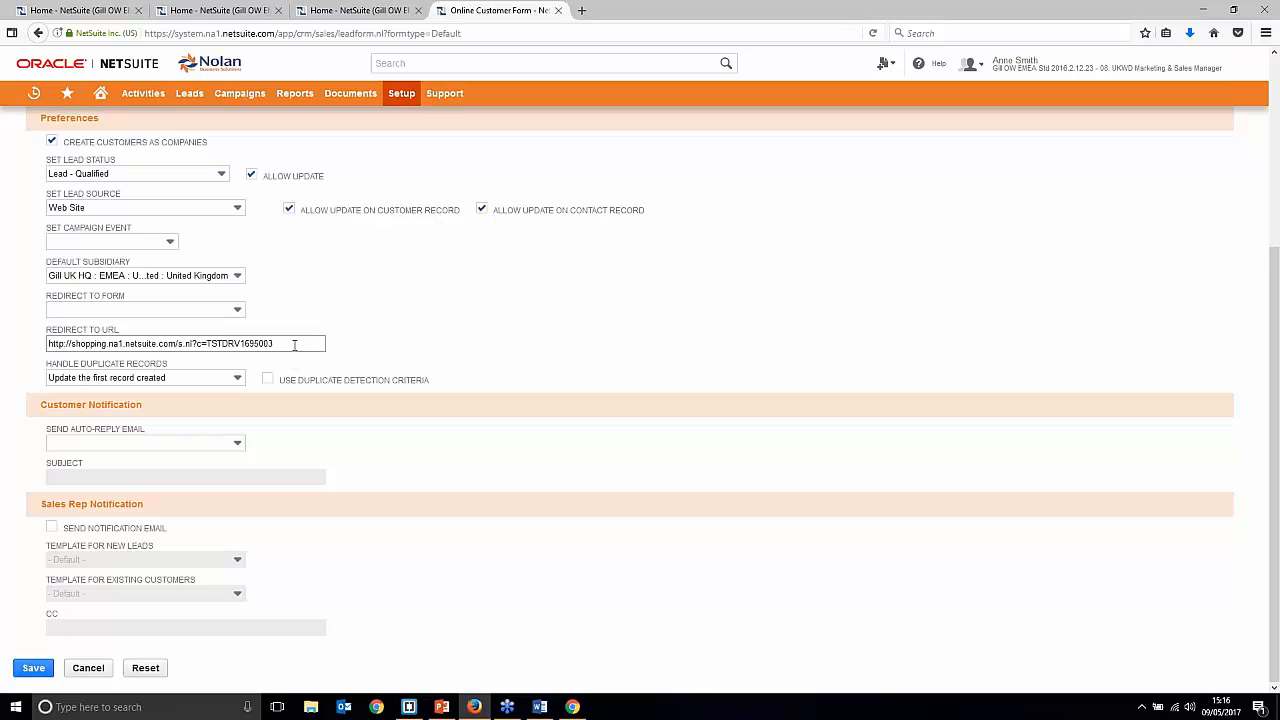
drag(296, 343, 201, 343)
drag(34, 331, 6, 345)
key(ctrl+c)
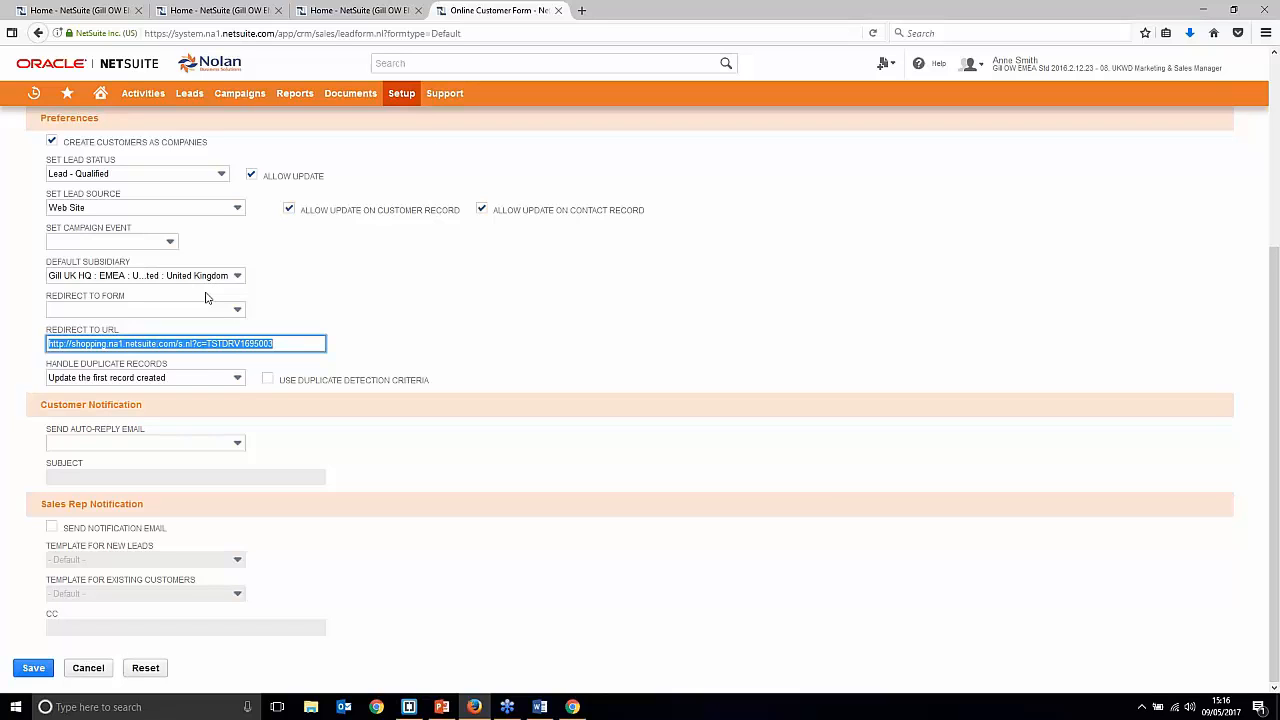
click(583, 11)
key(ctrl+v)
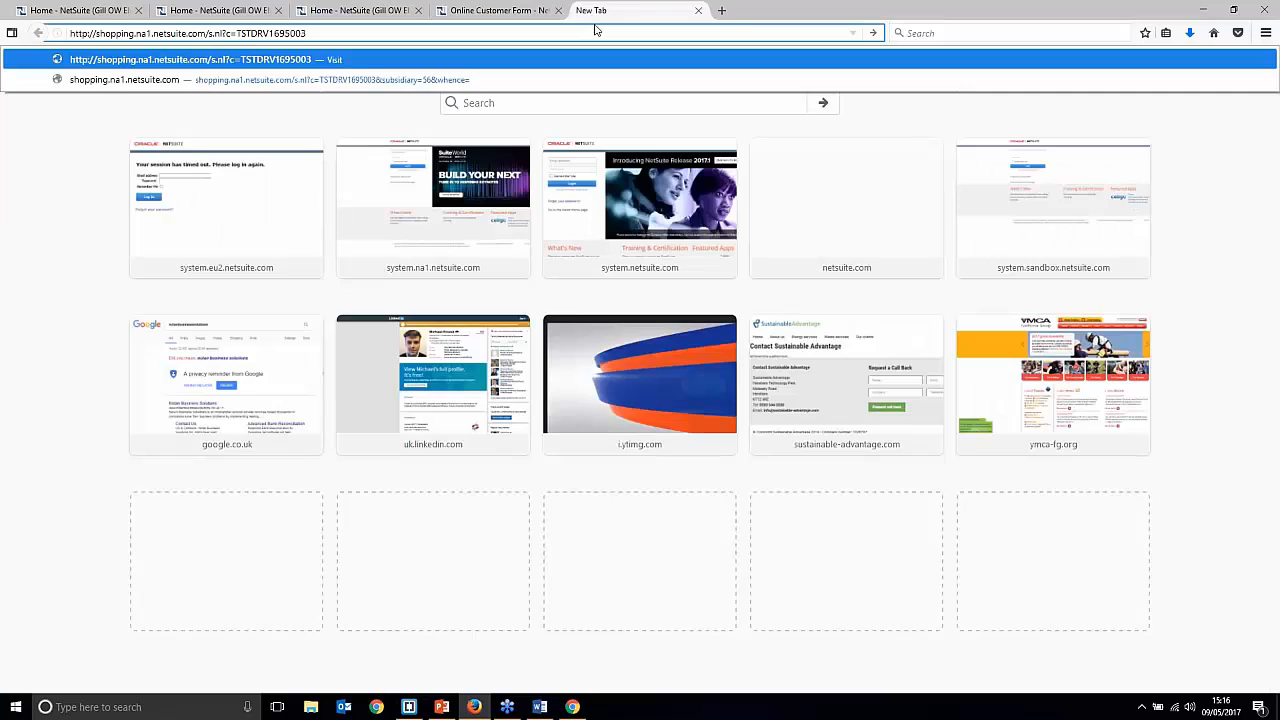
Step: Load the redirect URL to confirm the Gill Inc. web store, then close that tab
key(Return)
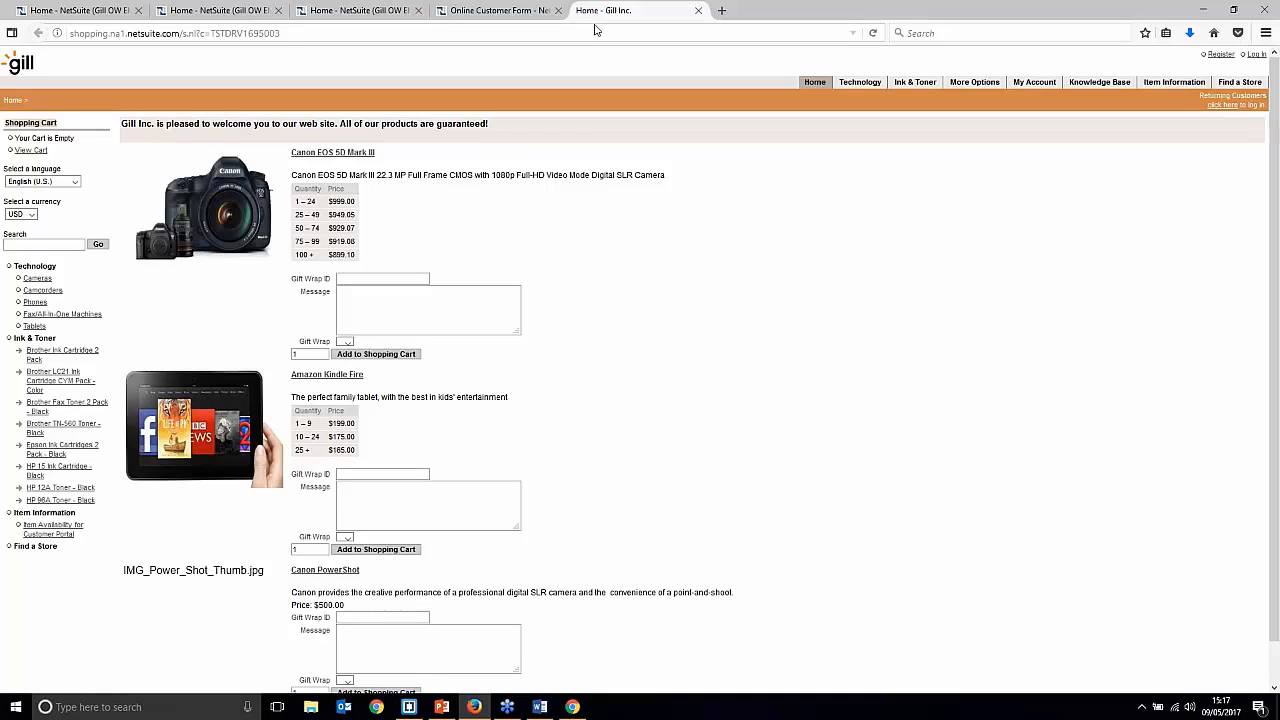
click(698, 10)
click(495, 316)
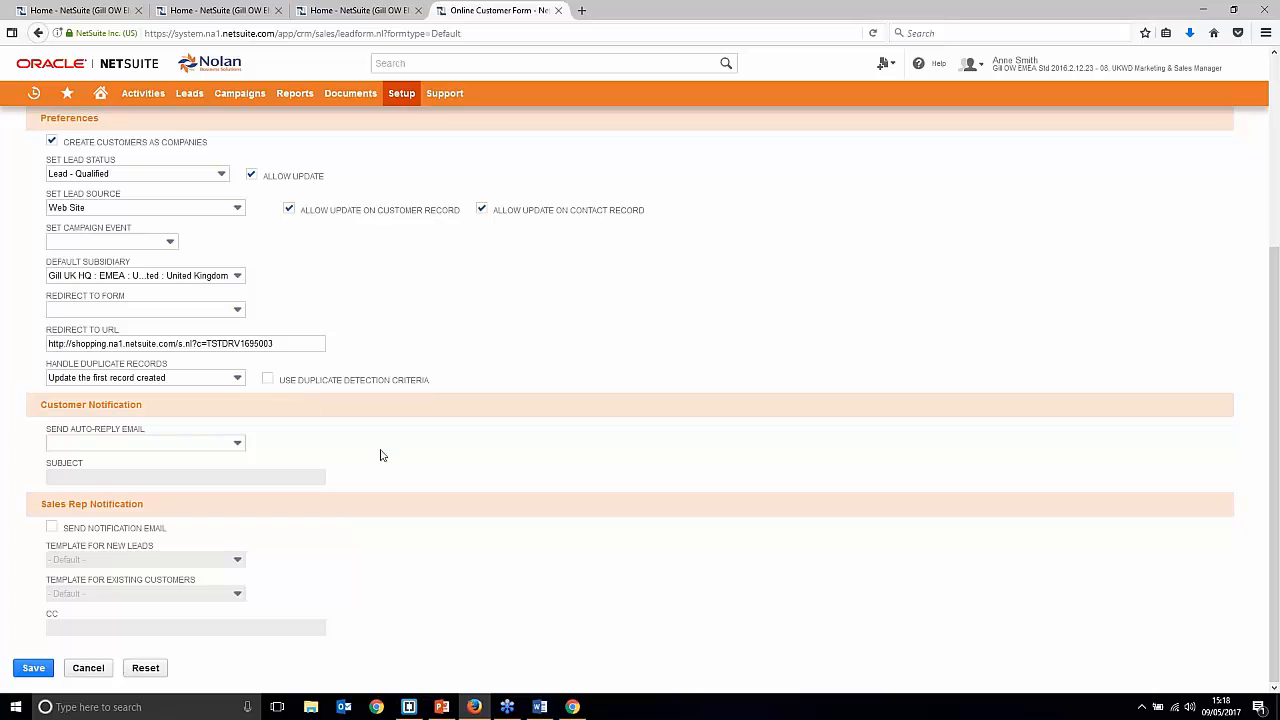
click(155, 447)
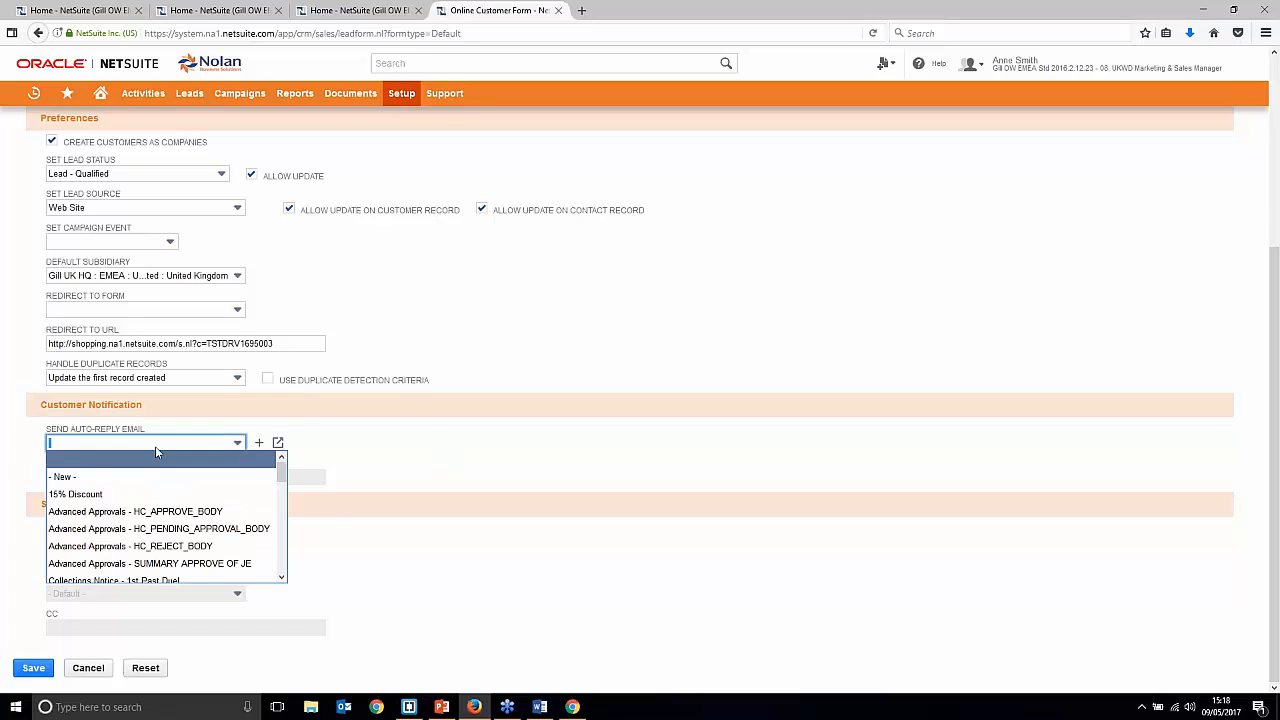
click(430, 446)
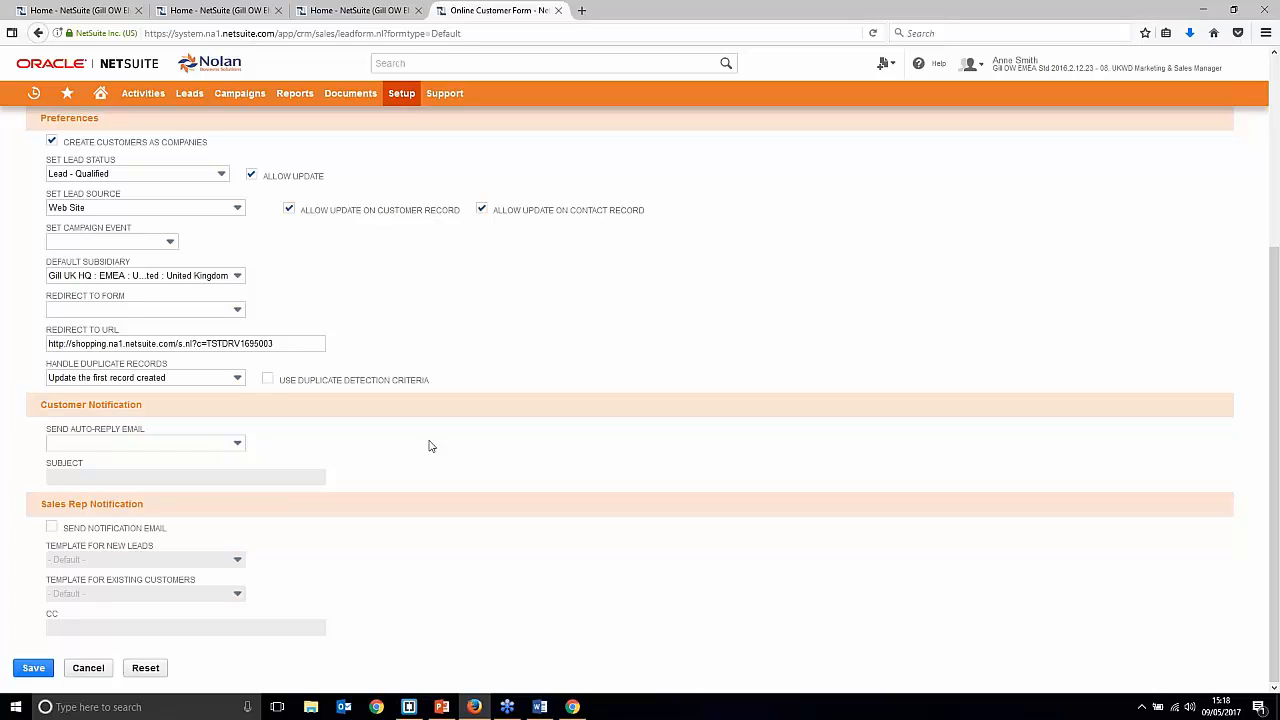
click(183, 446)
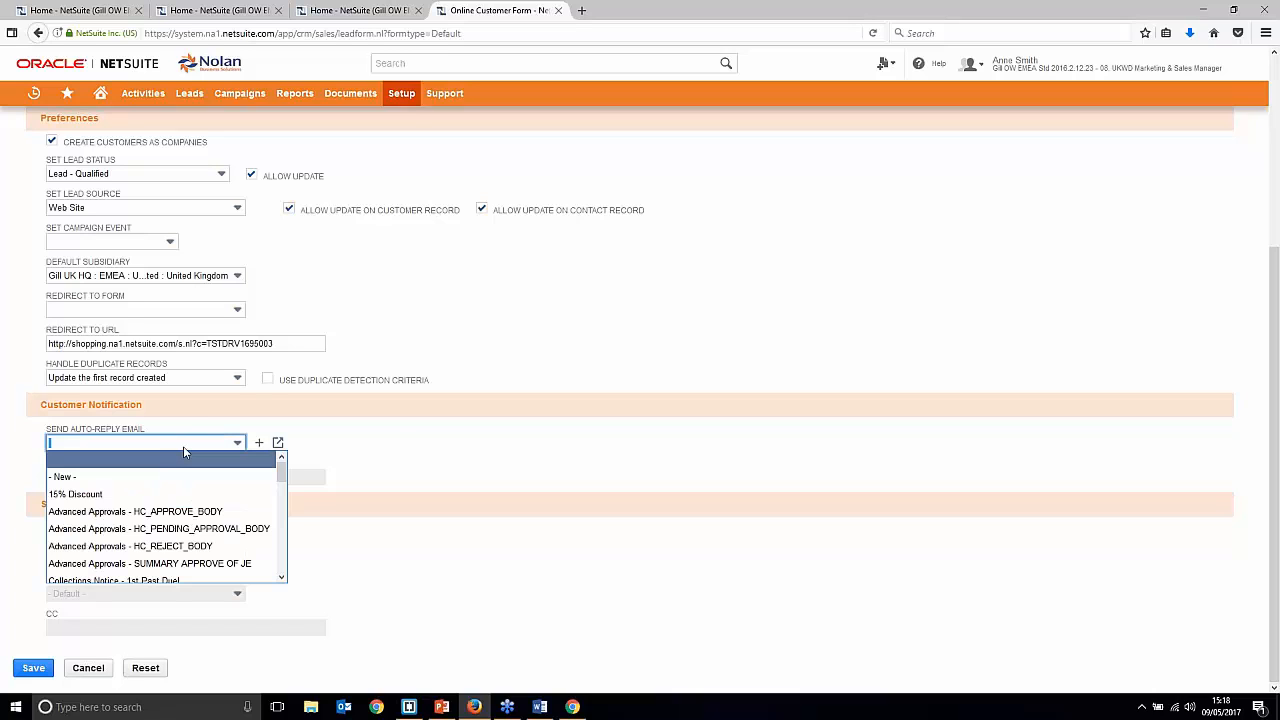
click(529, 494)
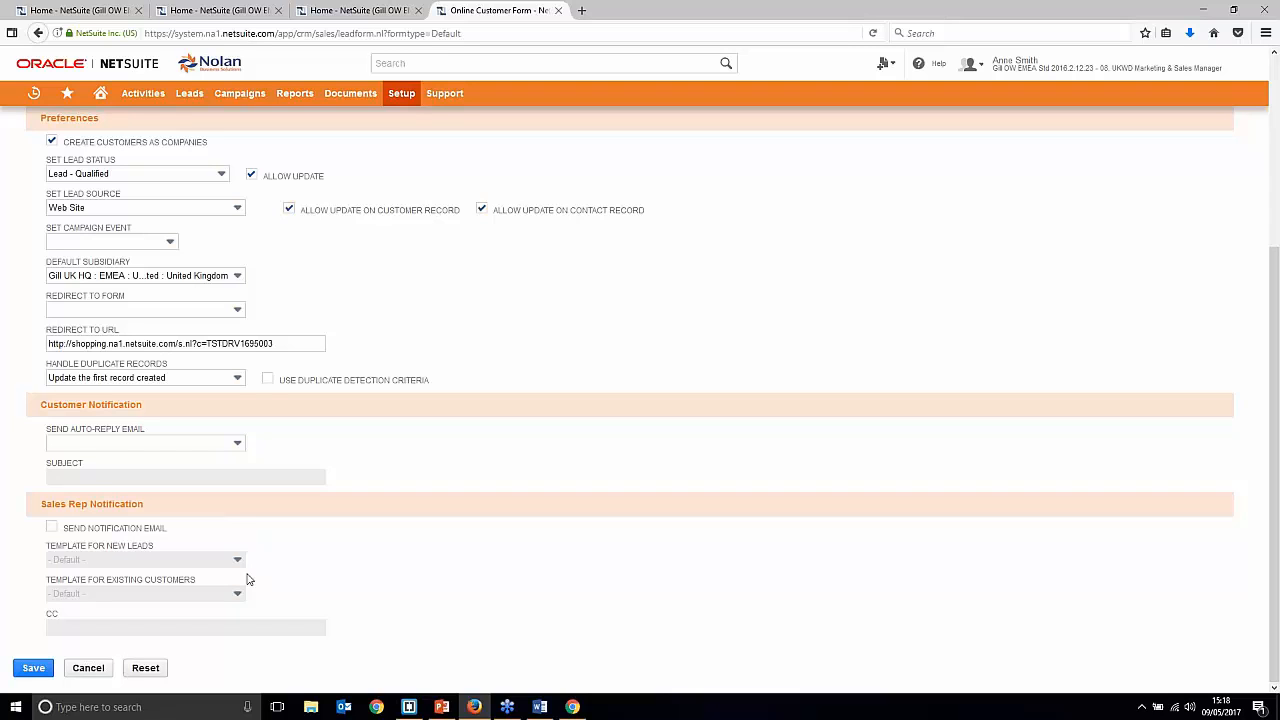
scroll(409, 597, up, 5)
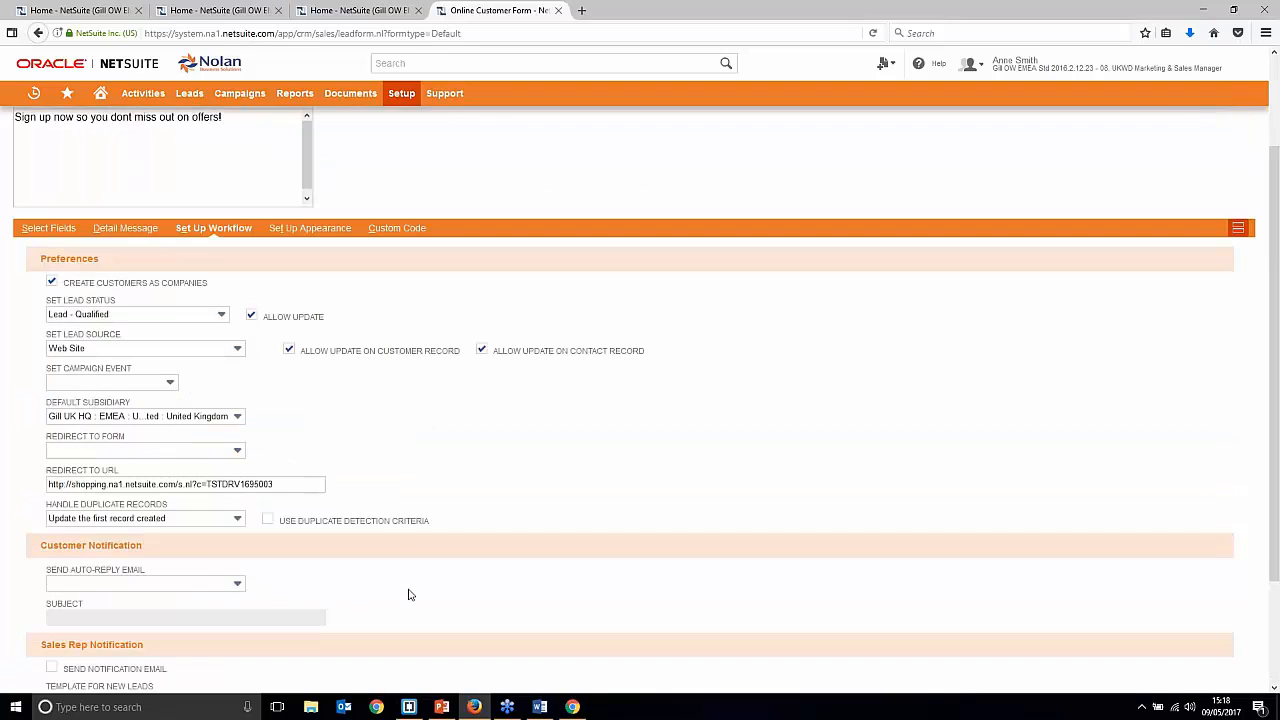
Step: Set Button Alignment to Left under Set Up Appearance and save the form
click(318, 355)
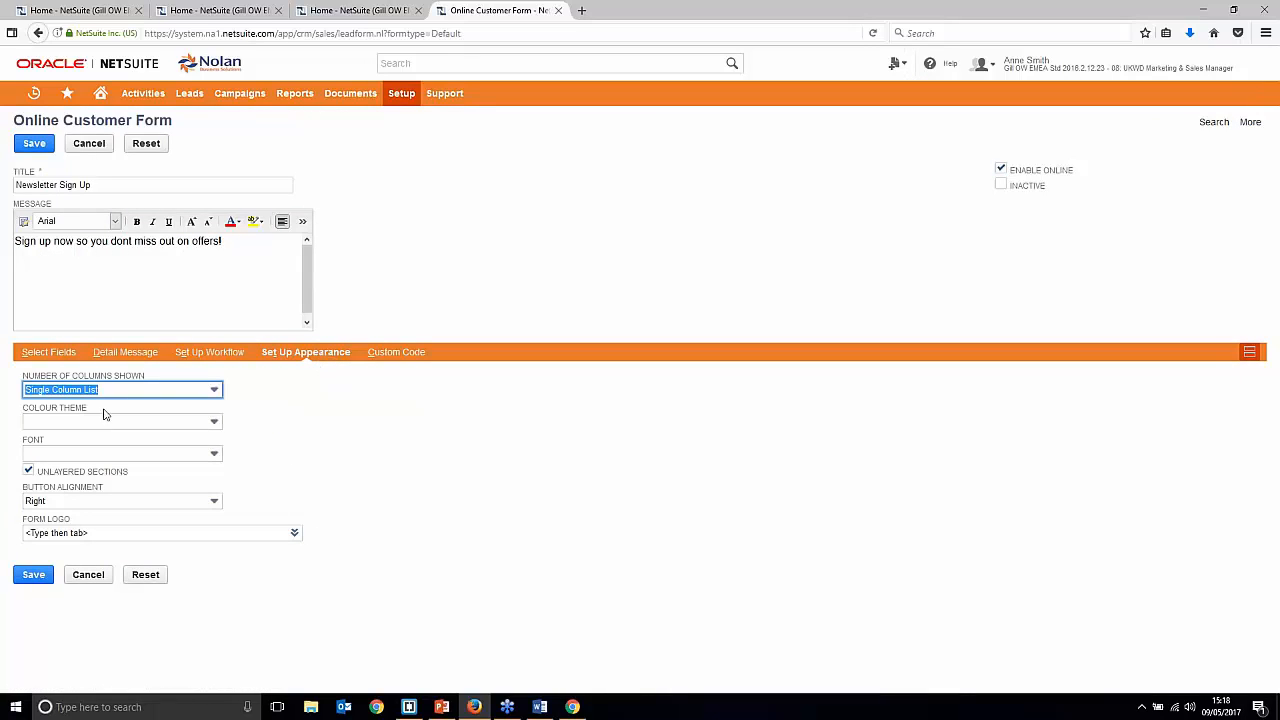
click(126, 497)
click(120, 531)
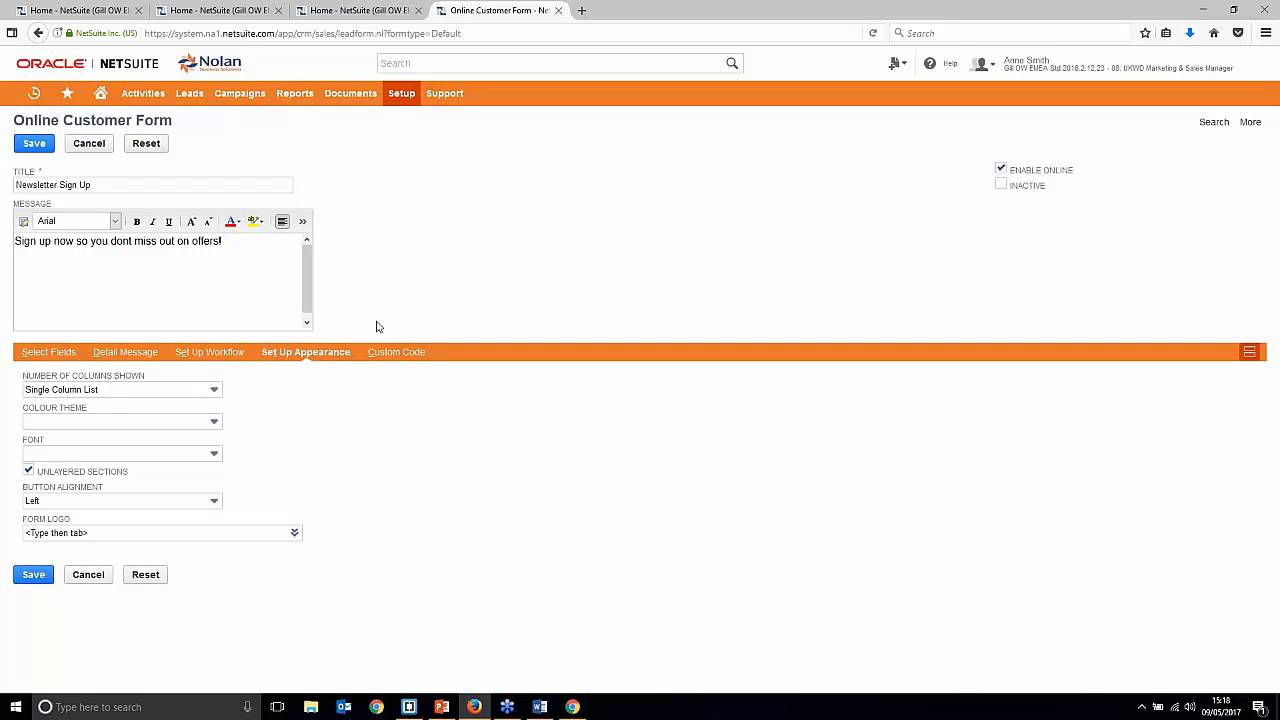
click(48, 352)
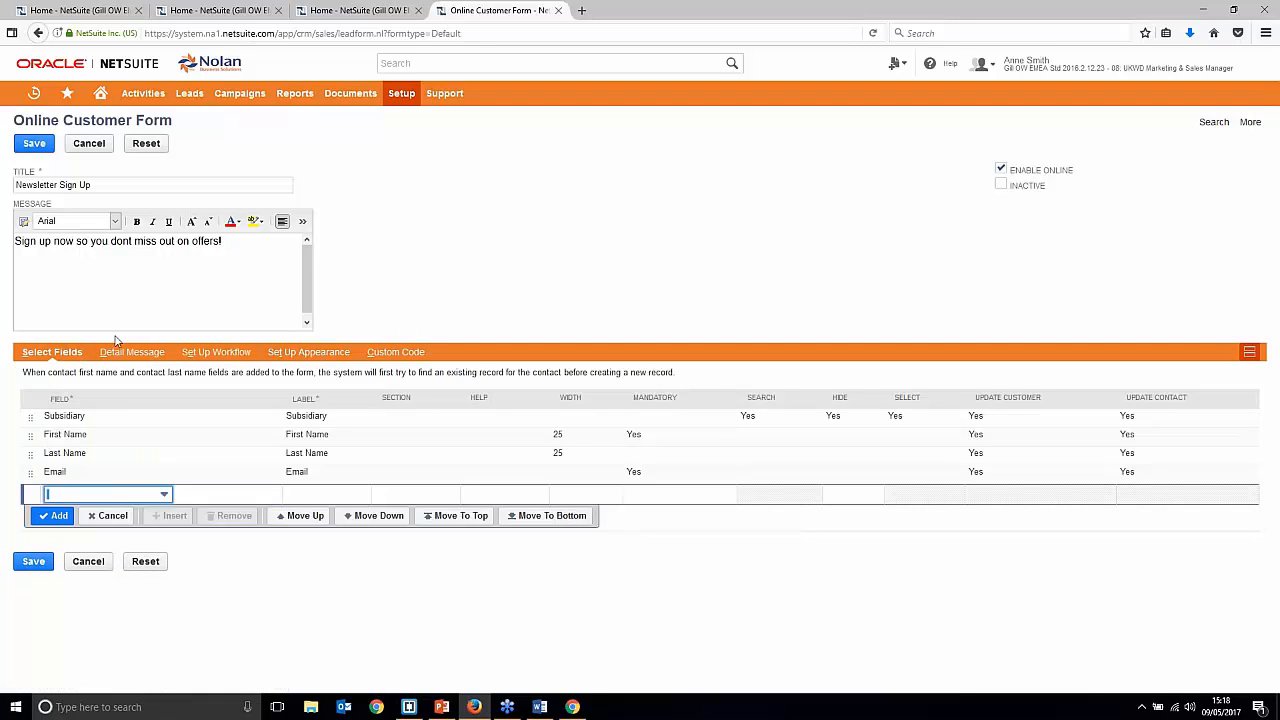
click(34, 143)
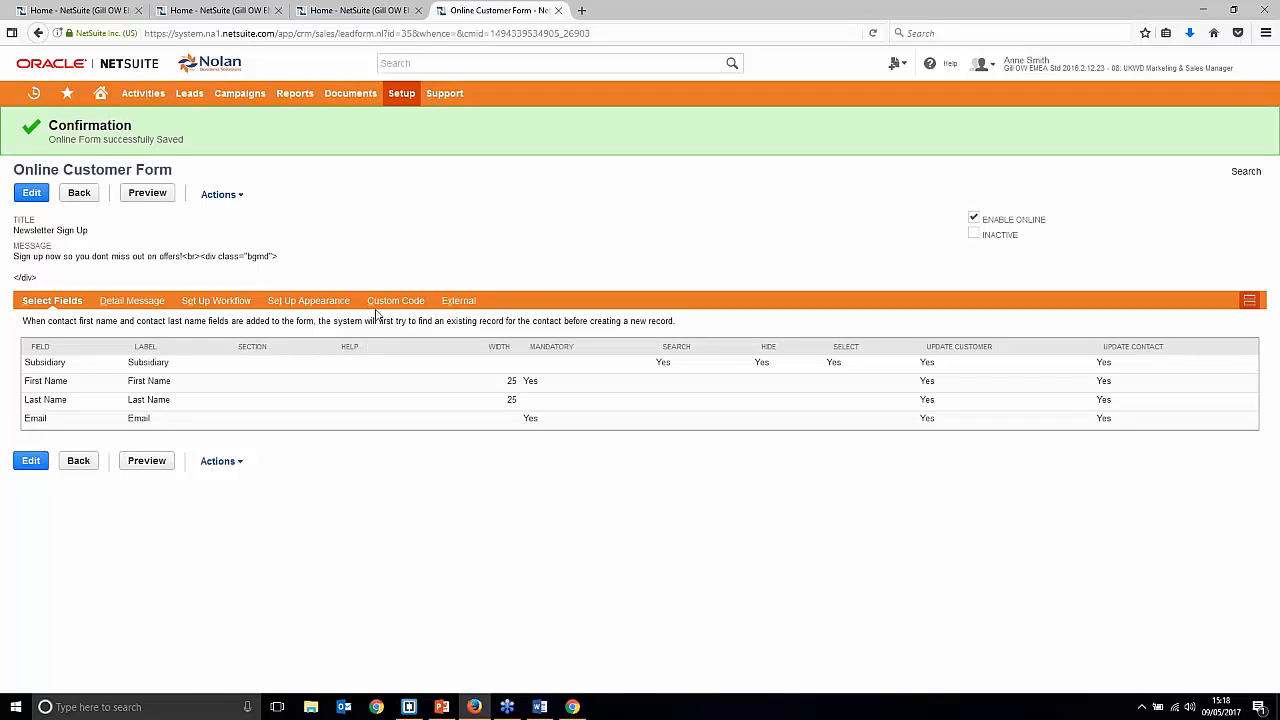
Step: Copy the Publishable Form URL from the External subtab and load it in a new tab
click(456, 302)
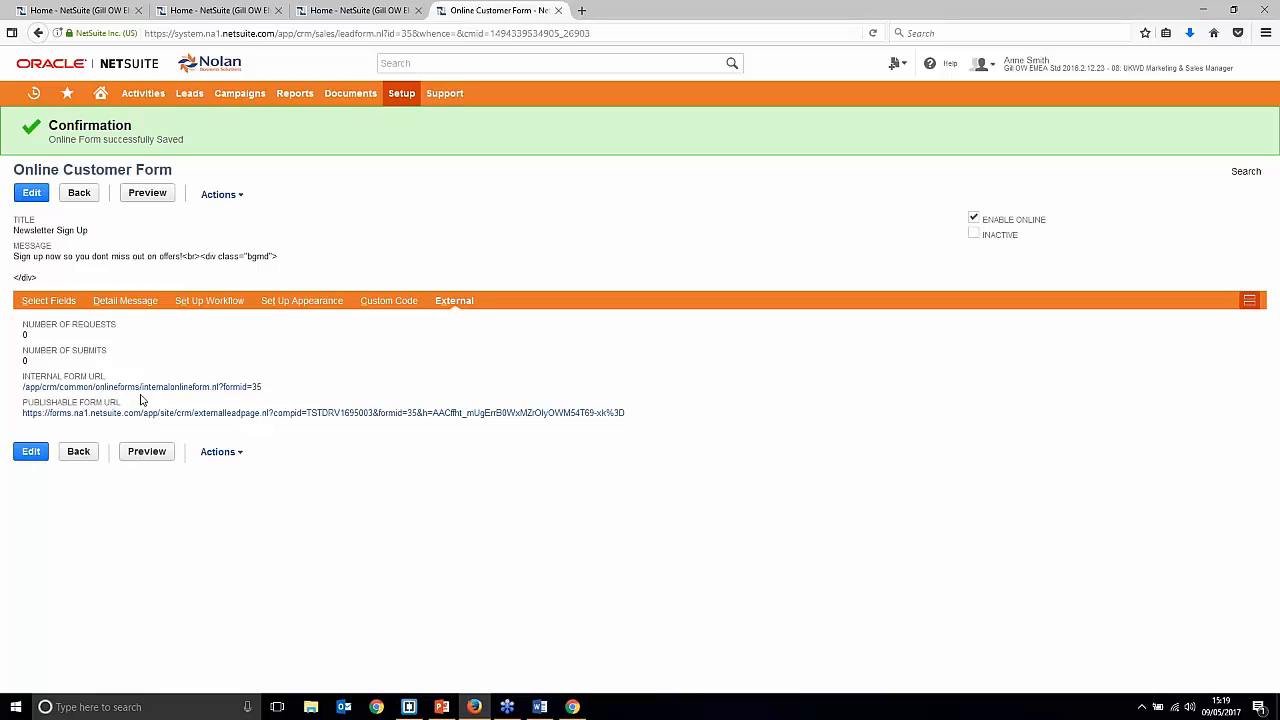
triple_click(628, 414)
drag(627, 414, 9, 424)
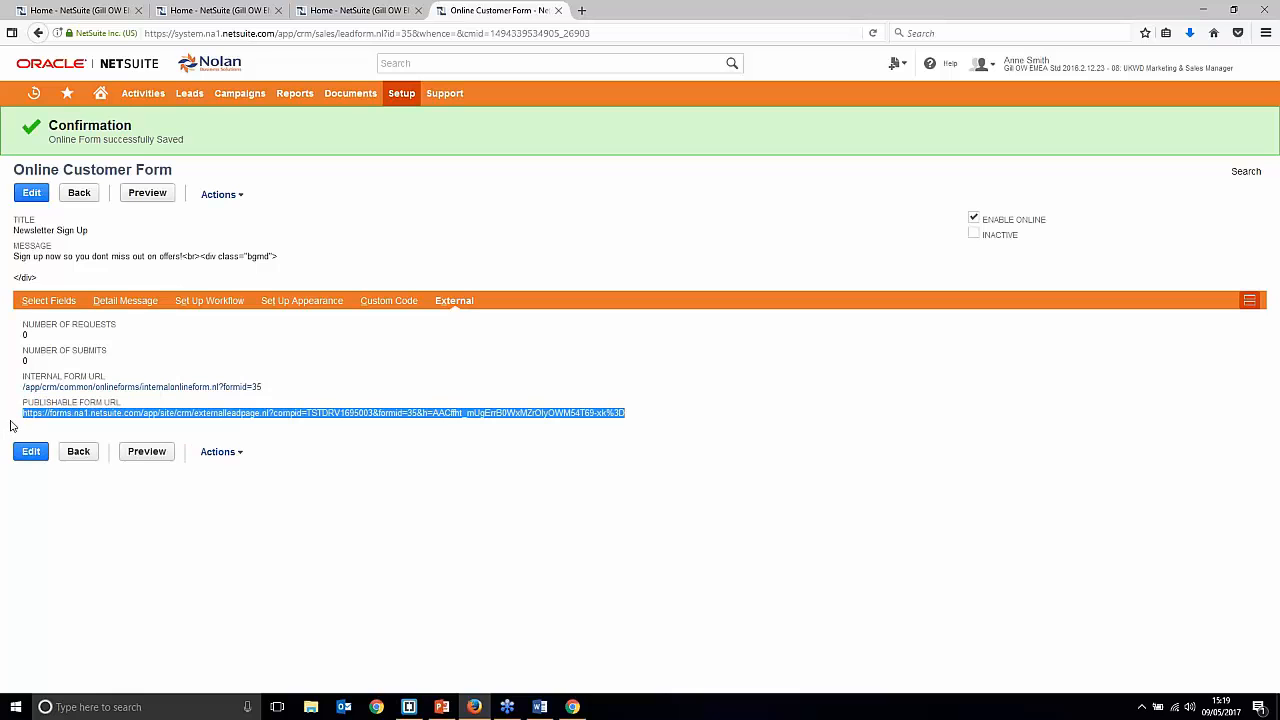
key(ctrl+c)
click(581, 10)
key(ctrl+v)
key(Return)
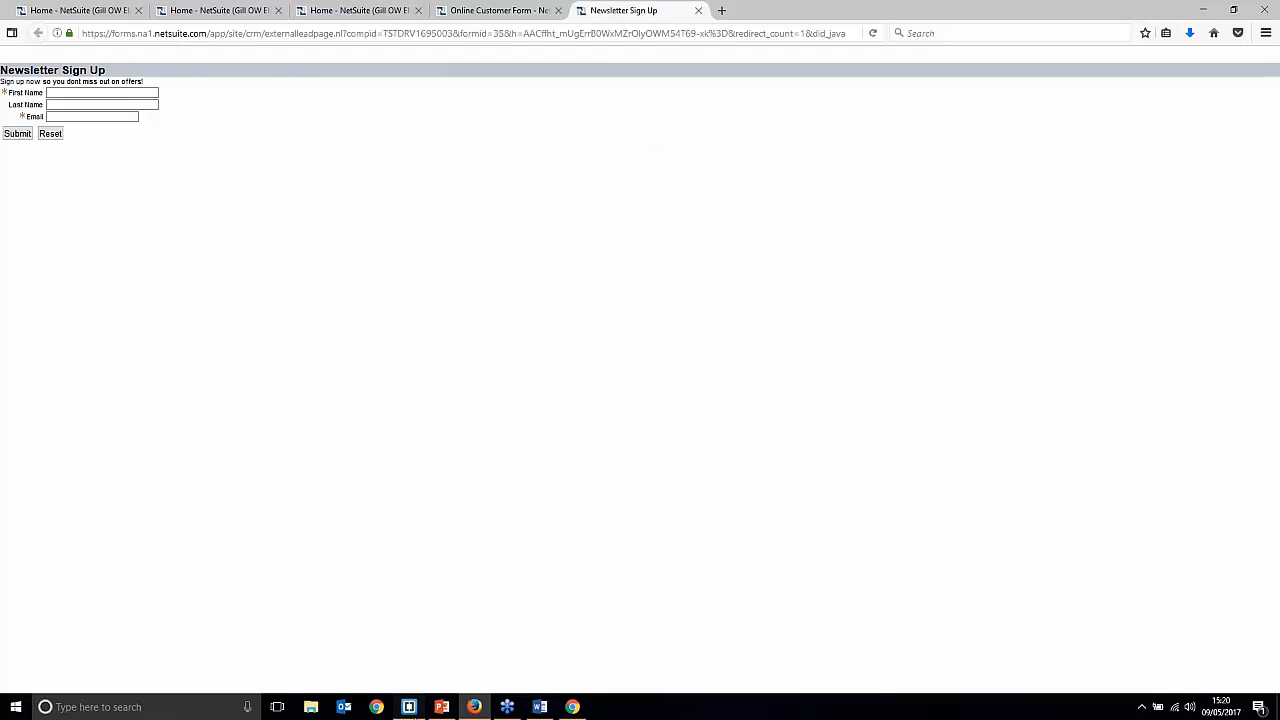
Step: Switch to Online Forms.html in Brackets and select the first div/iframe block on lines 10–12
click(409, 706)
click(420, 323)
drag(192, 144, 225, 187)
Step: Paste a duplicate of the div/iframe embed block above the existing first form block
click(280, 132)
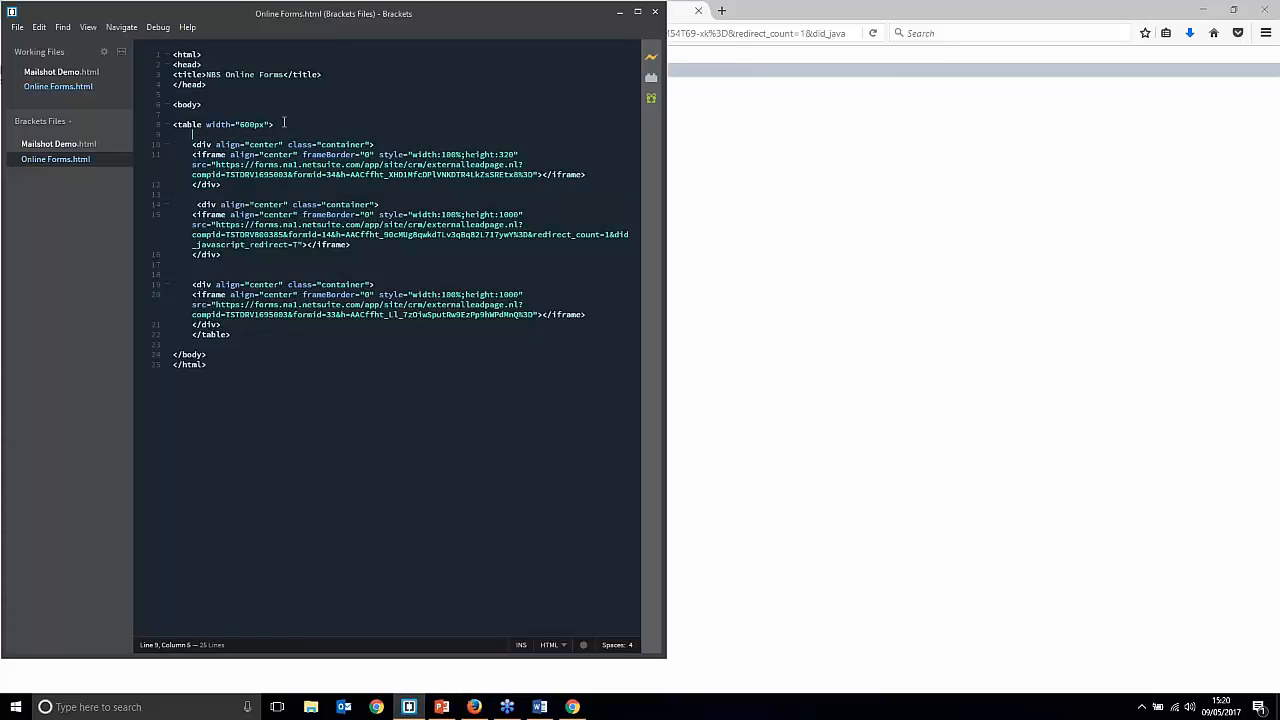
key(Return)
key(Return)
key(Up)
key(ctrl+v)
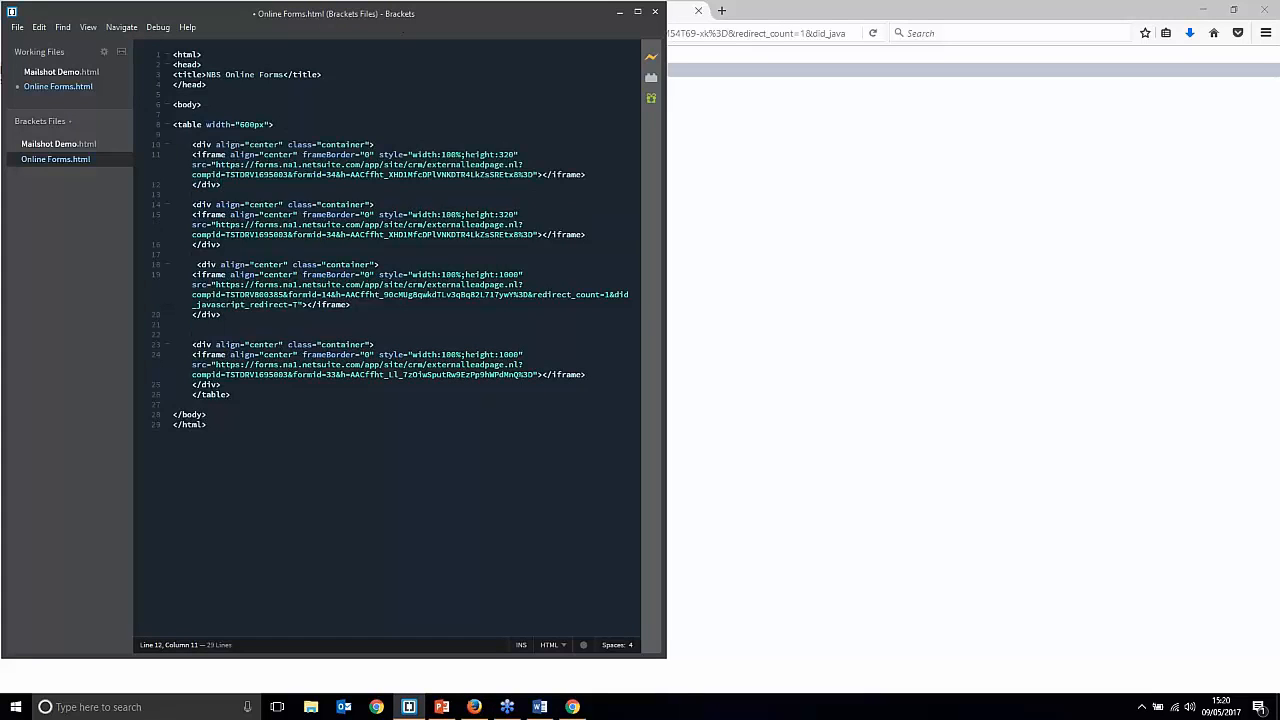
Step: Replace the duplicate iframe's src with the published Newsletter Sign Up form URL (formid=35)
click(805, 138)
click(727, 33)
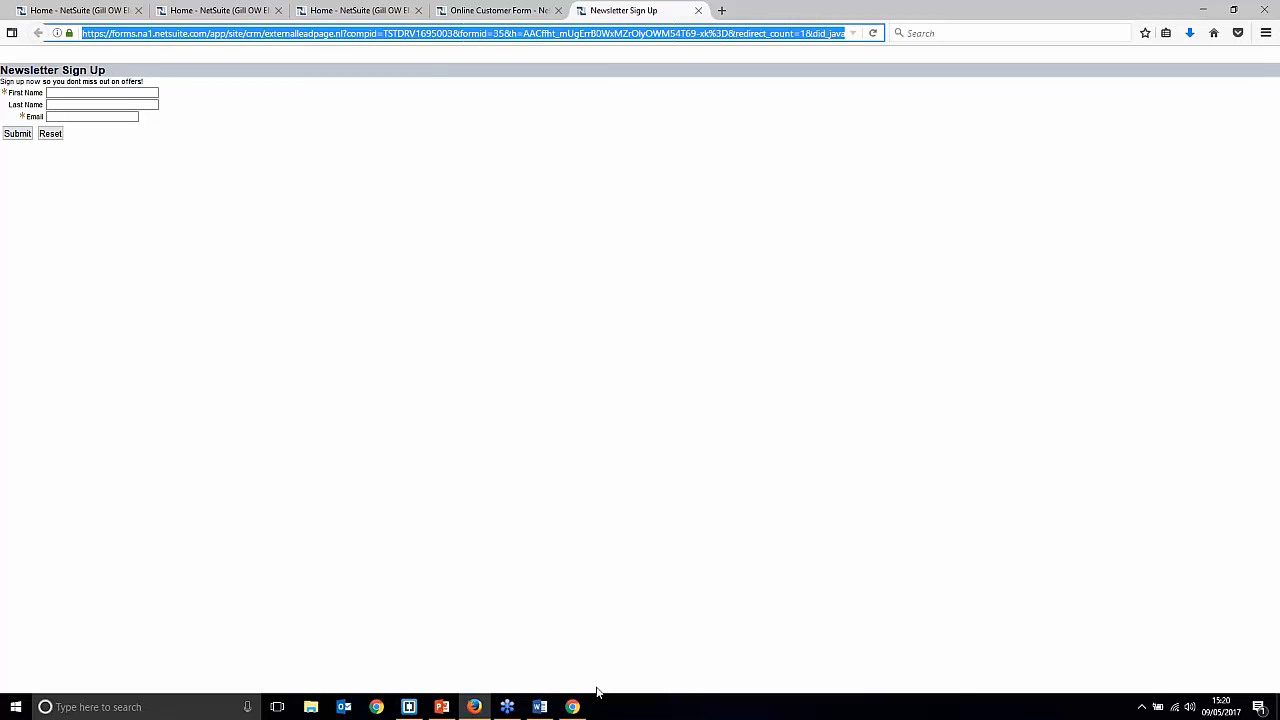
click(409, 707)
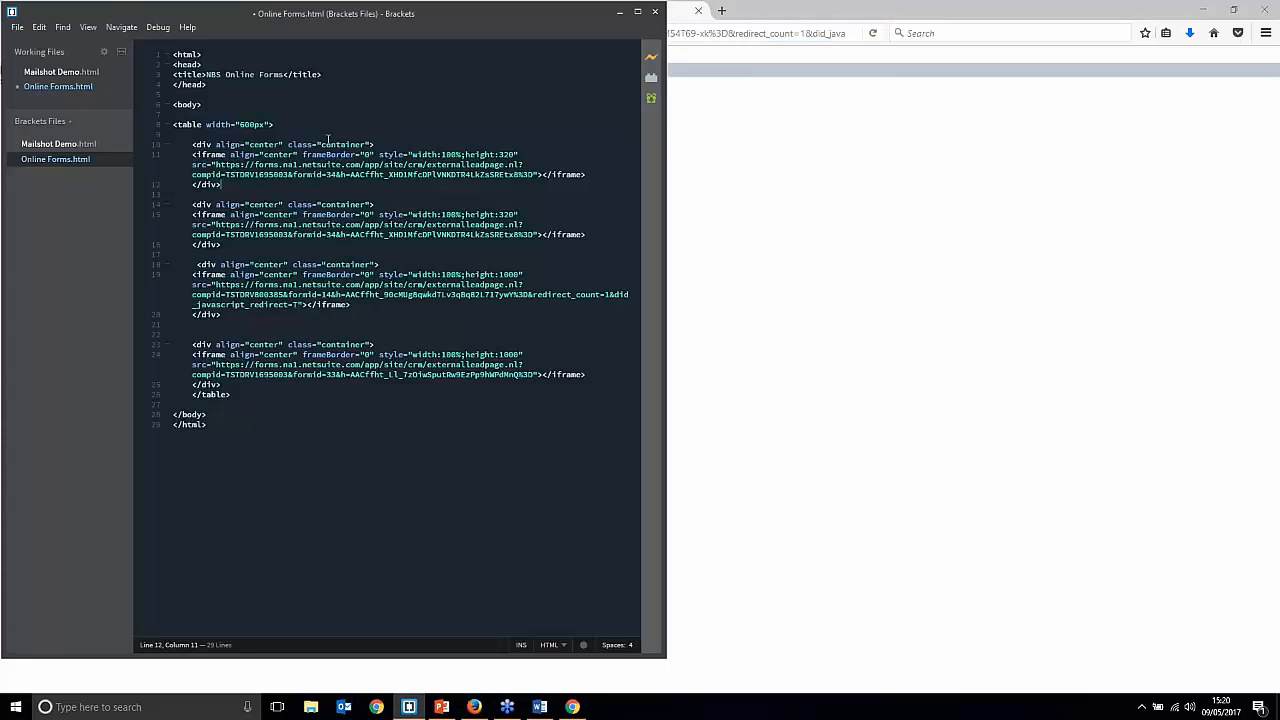
drag(219, 162, 531, 170)
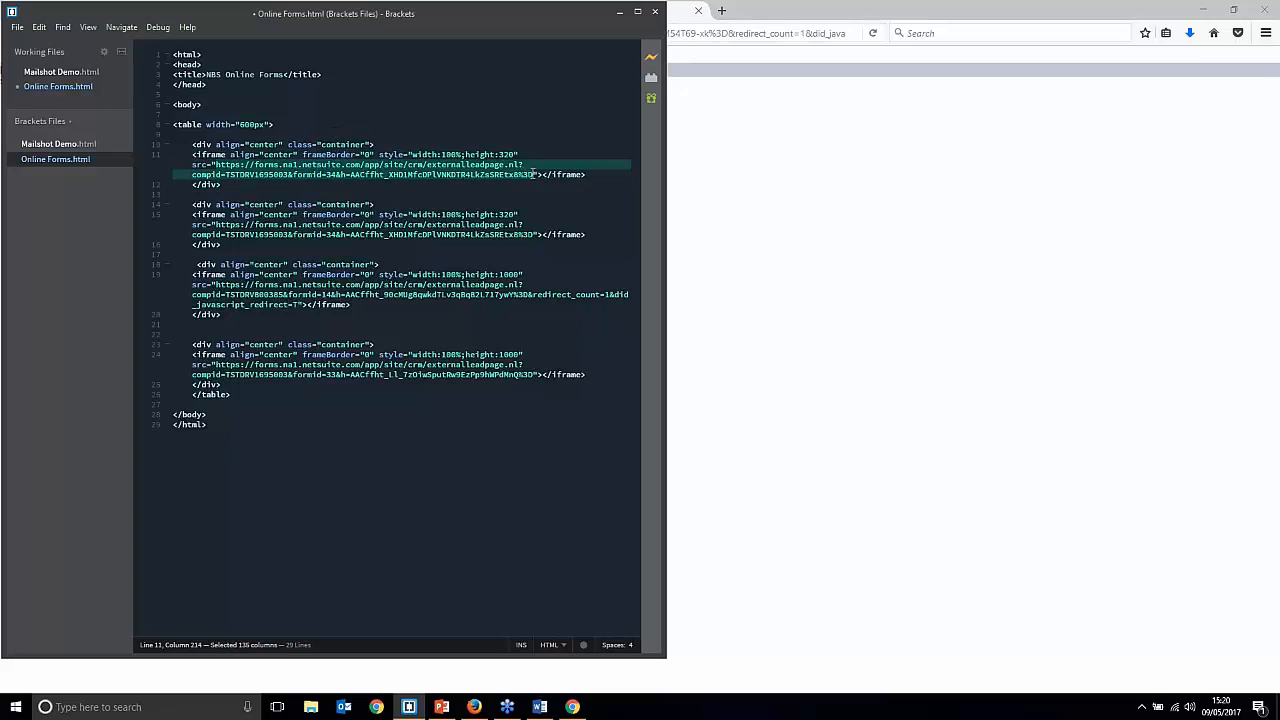
key(ctrl+v)
Step: Run Live Preview of Online Forms.html and close the two outdated preview tabs
click(651, 60)
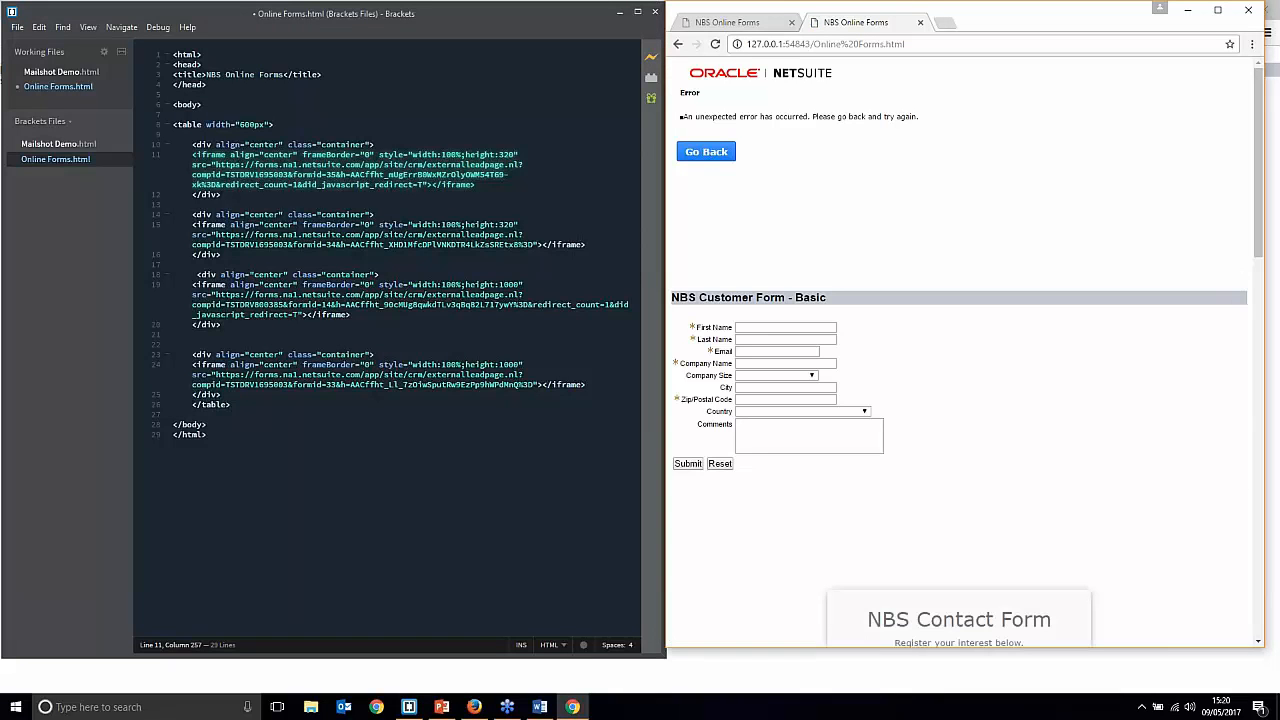
click(651, 58)
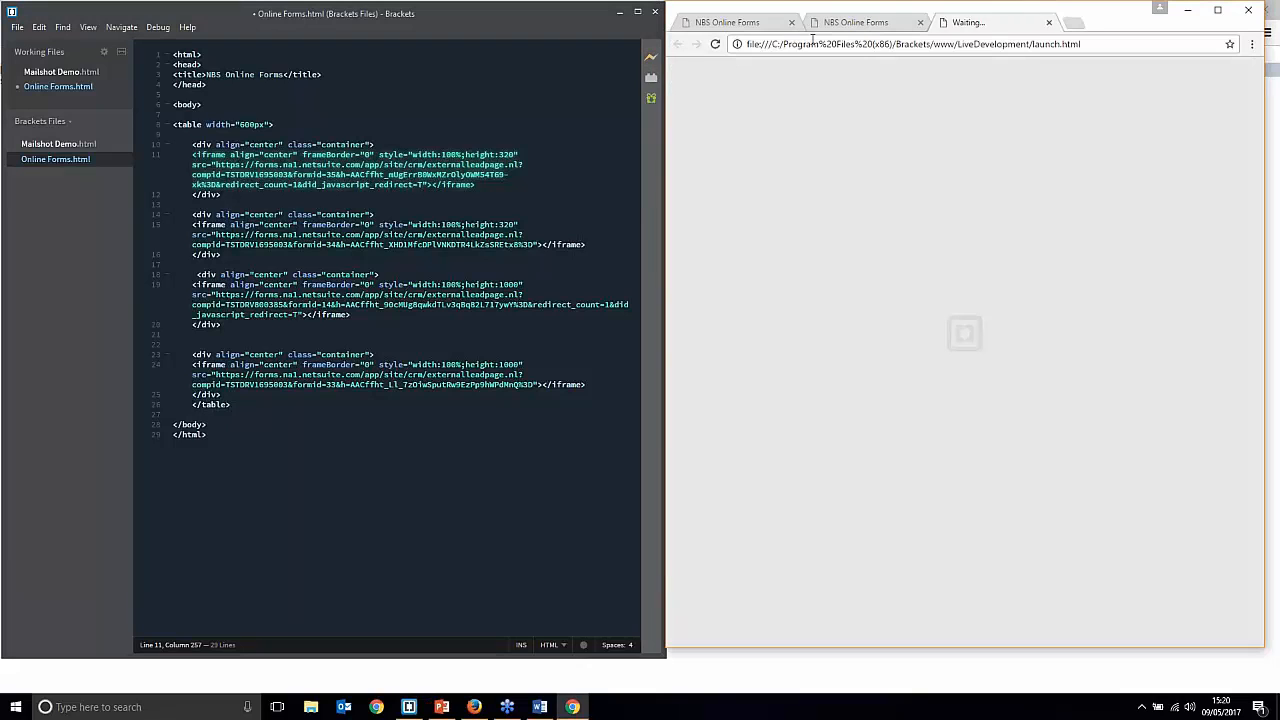
click(791, 22)
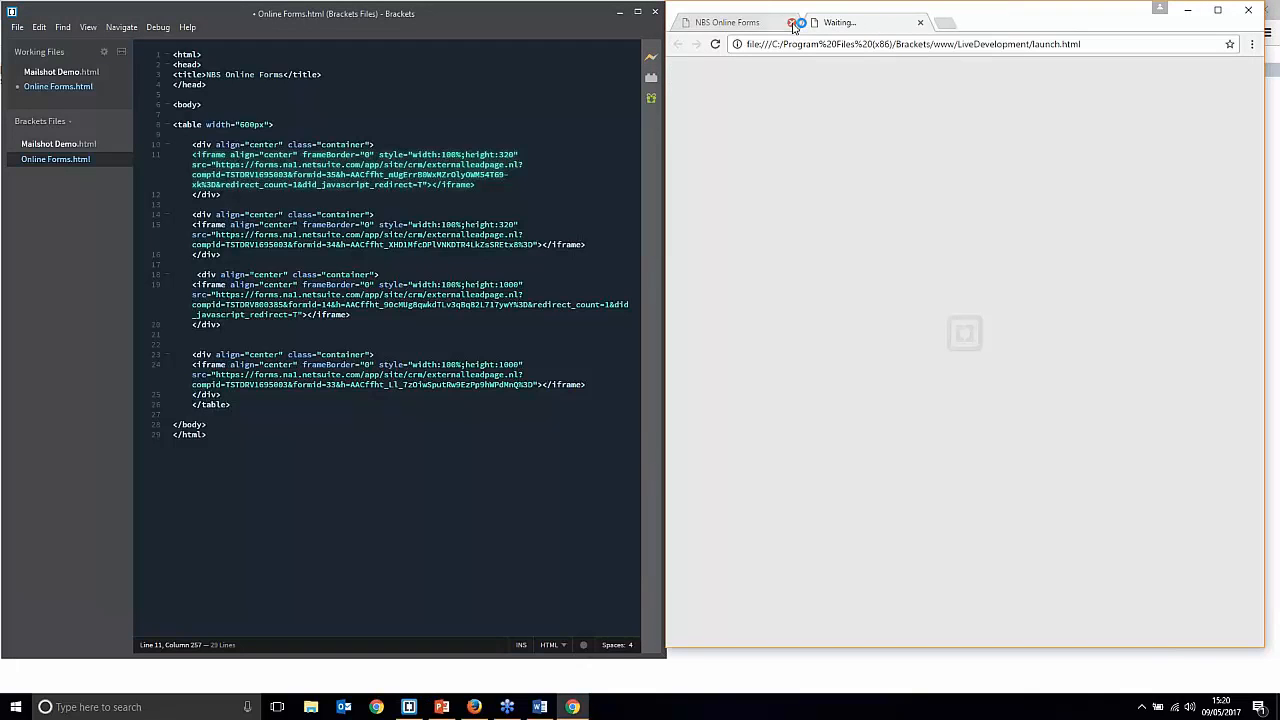
click(791, 22)
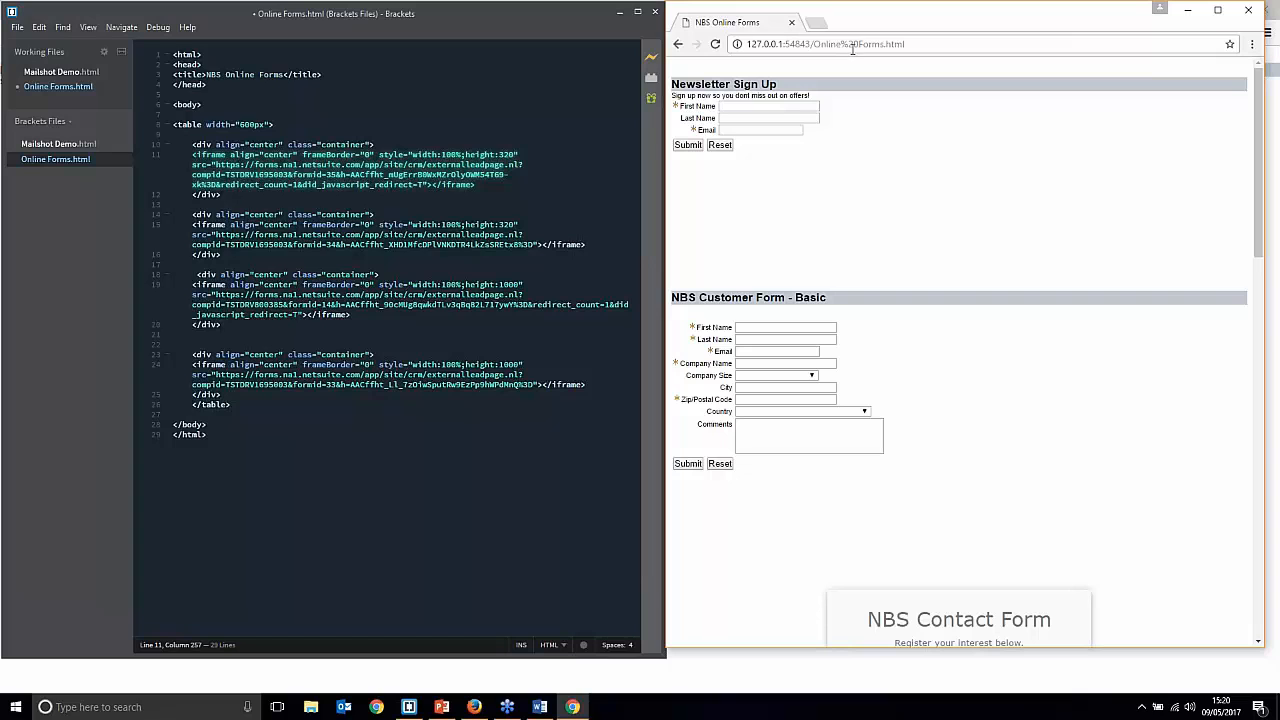
Step: Start the NetSuite Marketing deck as a full-screen slide show from slide 3, Agenda
click(441, 707)
click(90, 400)
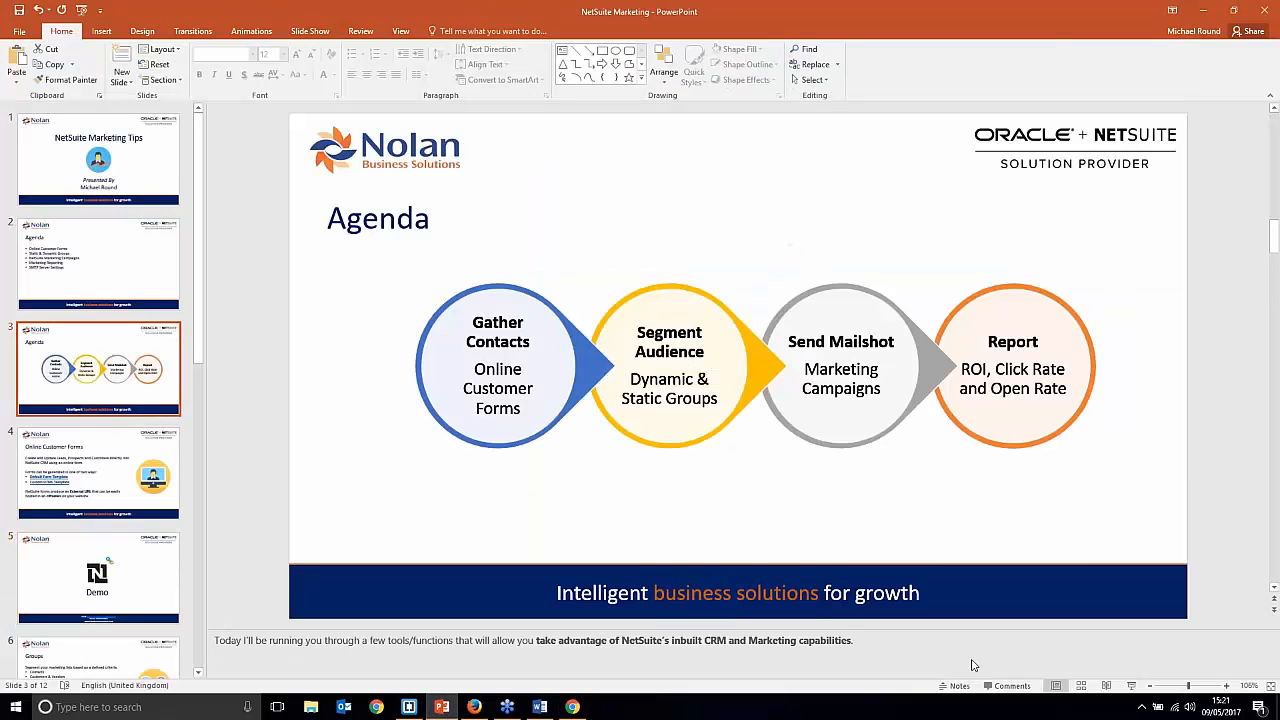
click(1131, 689)
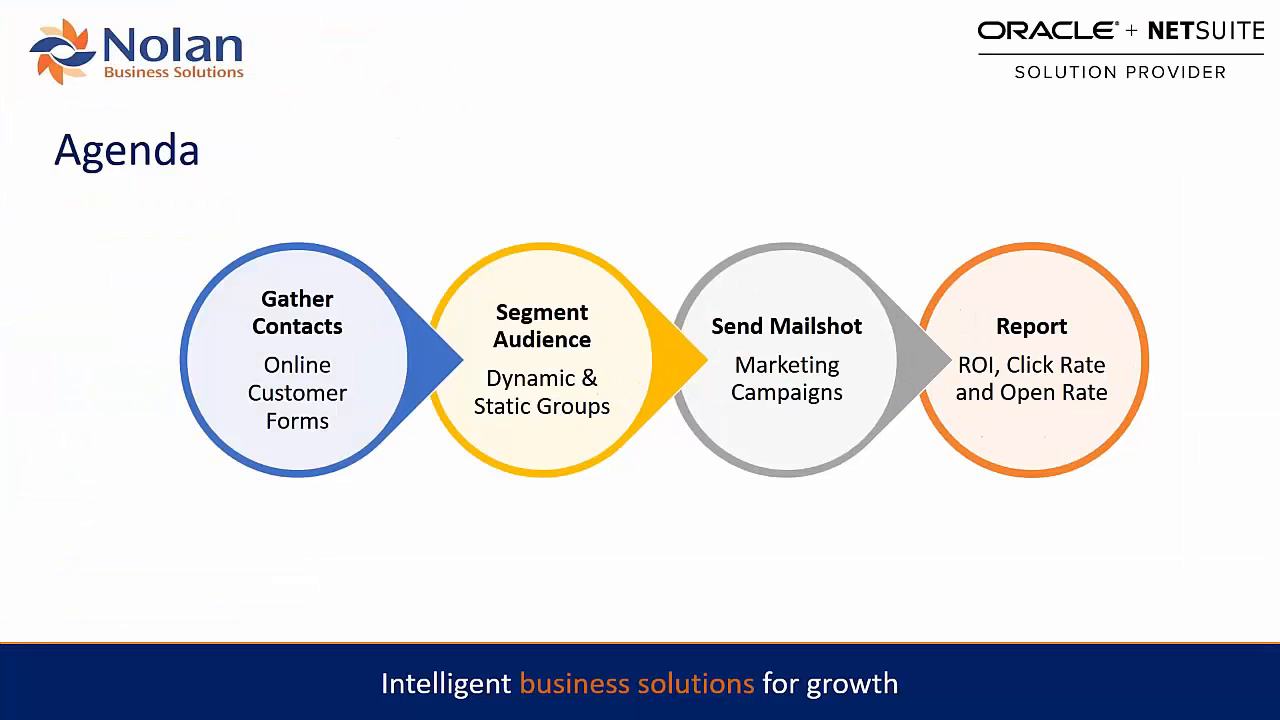
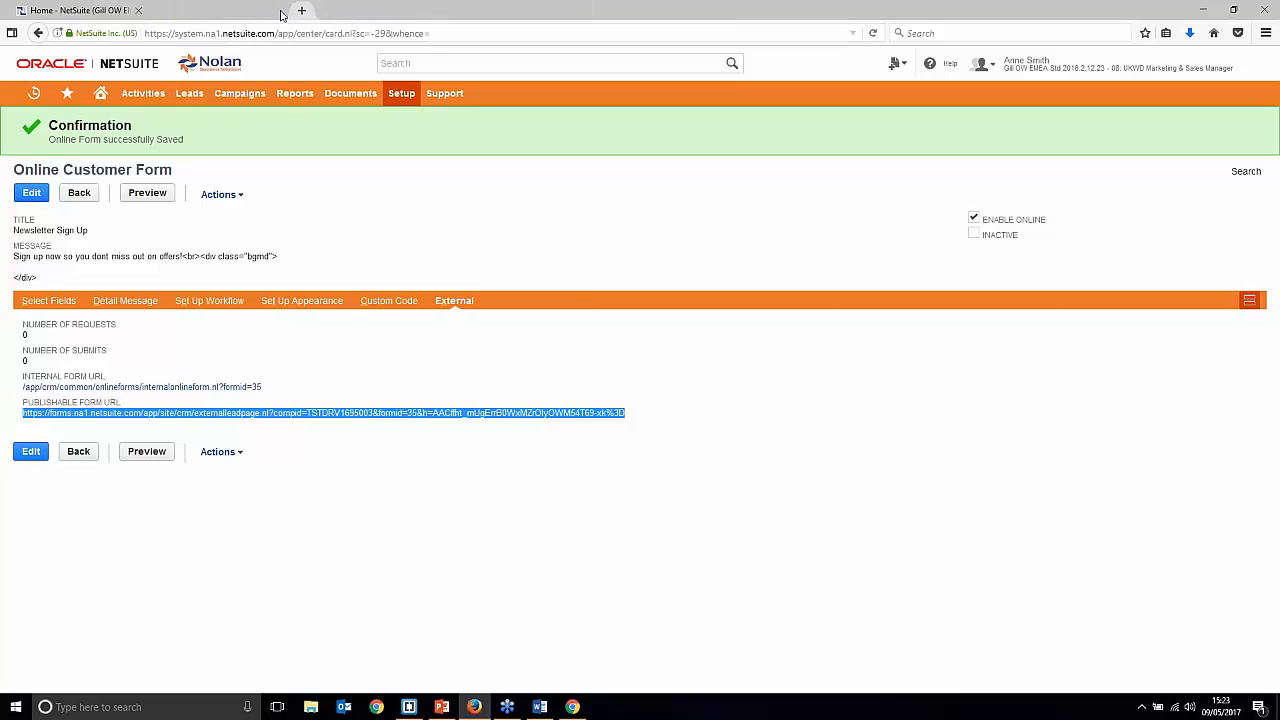
Step: Dismiss the global search suggestions to reveal the Home dashboard
click(459, 126)
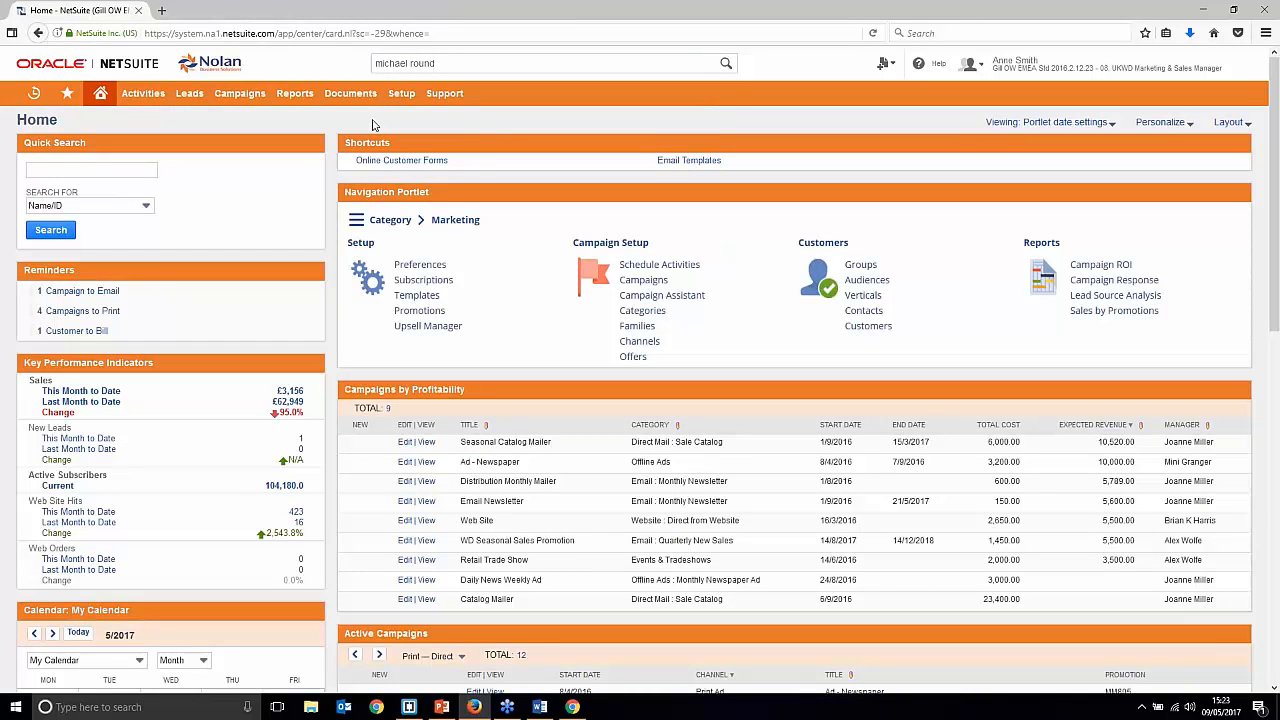
Step: Open the Groups list from the Leads > Relationships menu
mouse_move(244, 97)
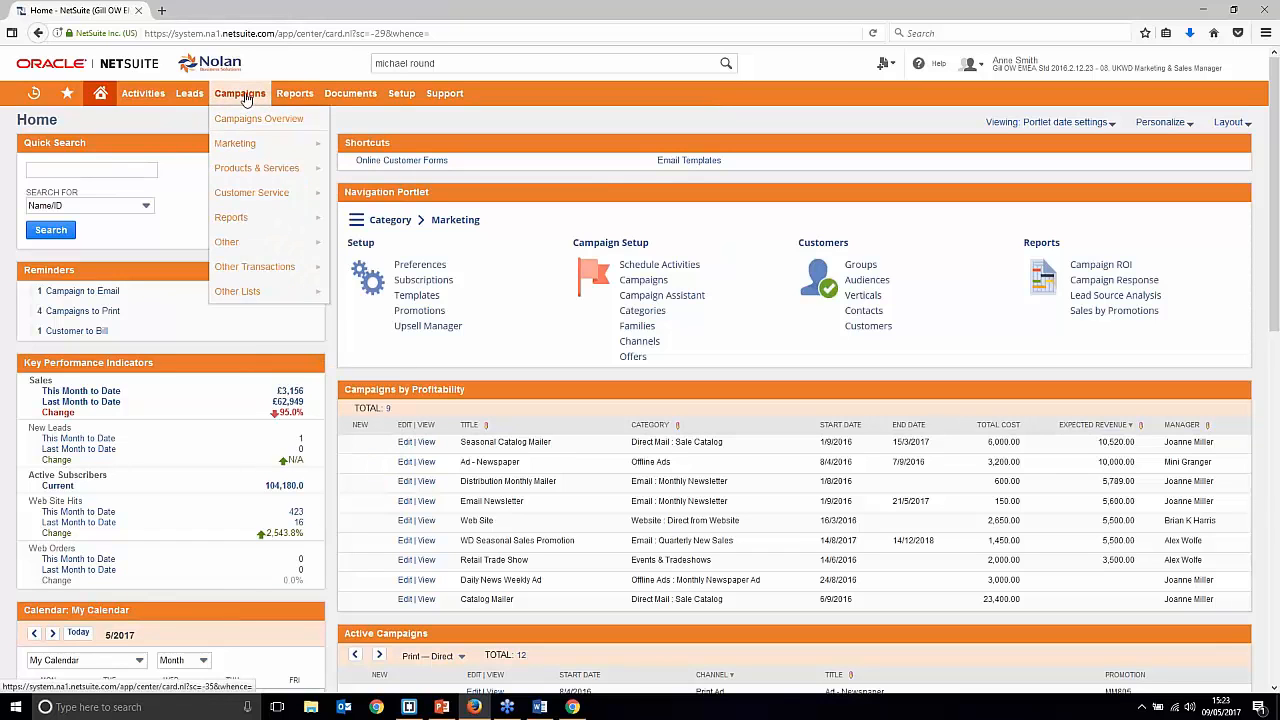
mouse_move(190, 95)
mouse_move(210, 143)
click(302, 268)
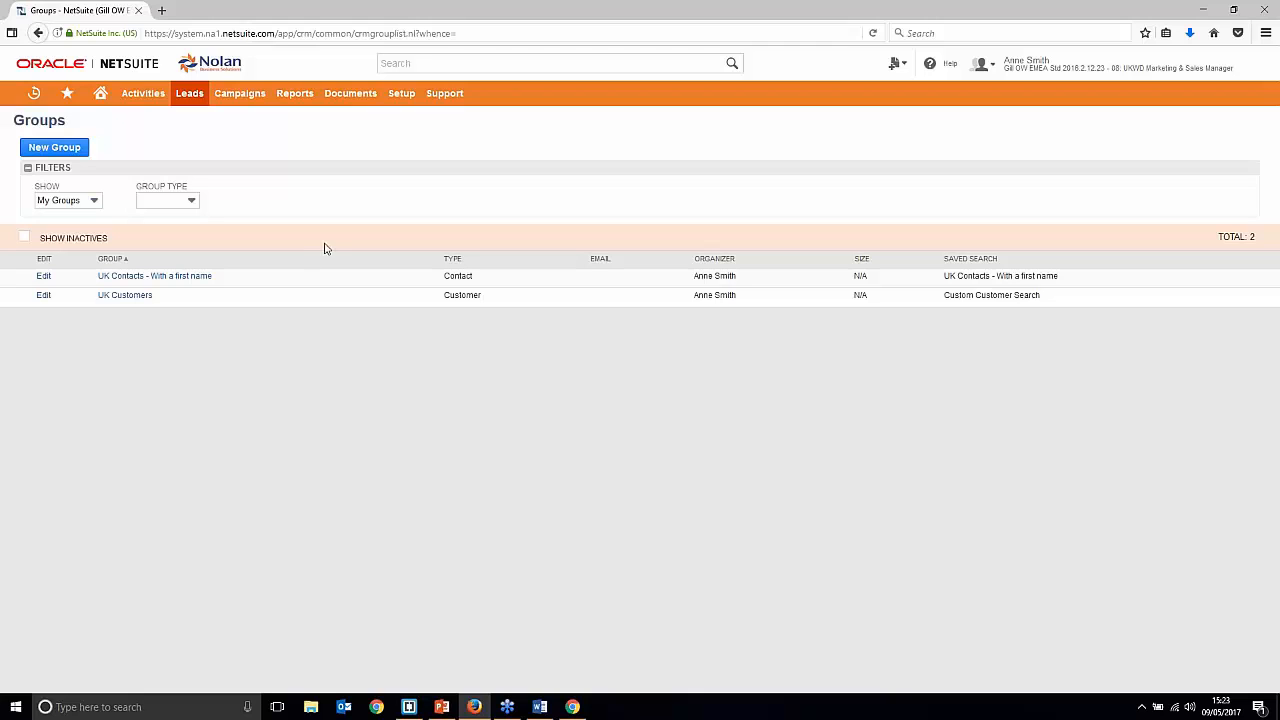
Step: Open the UK Contacts - With a first name group in a new tab and inspect its saved search link
right_click(144, 278)
click(190, 288)
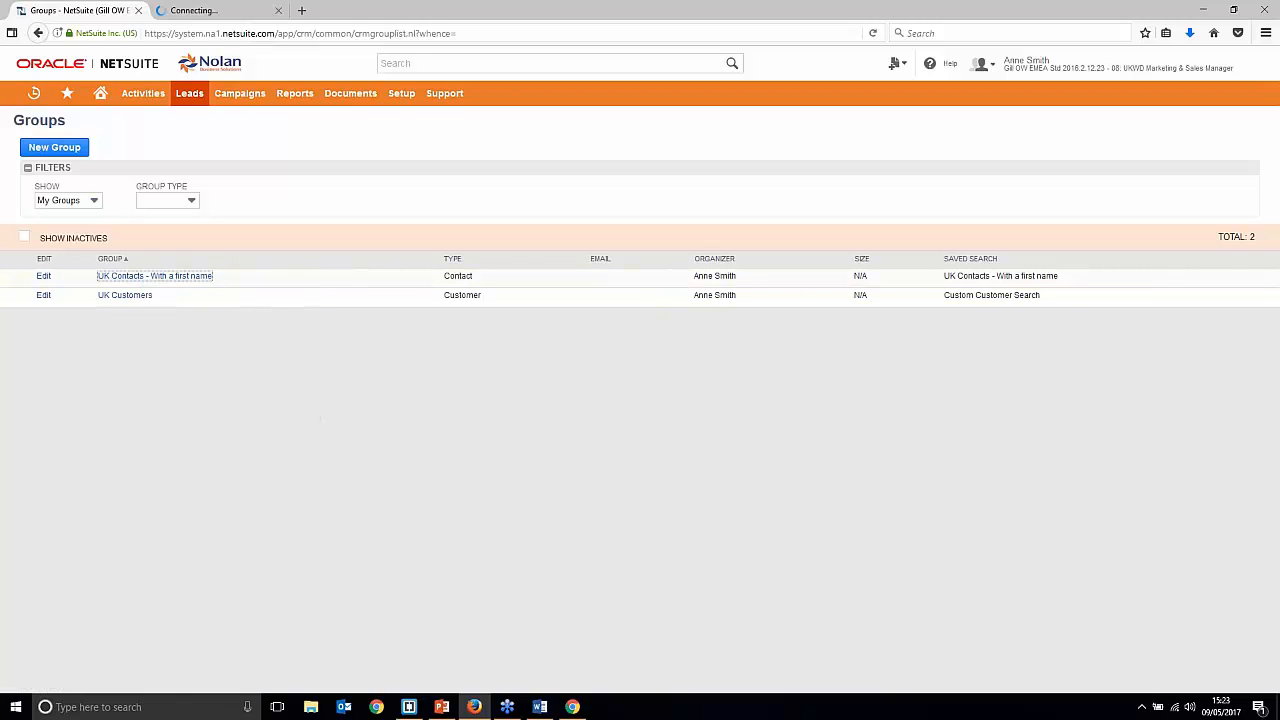
key(ctrl+Tab)
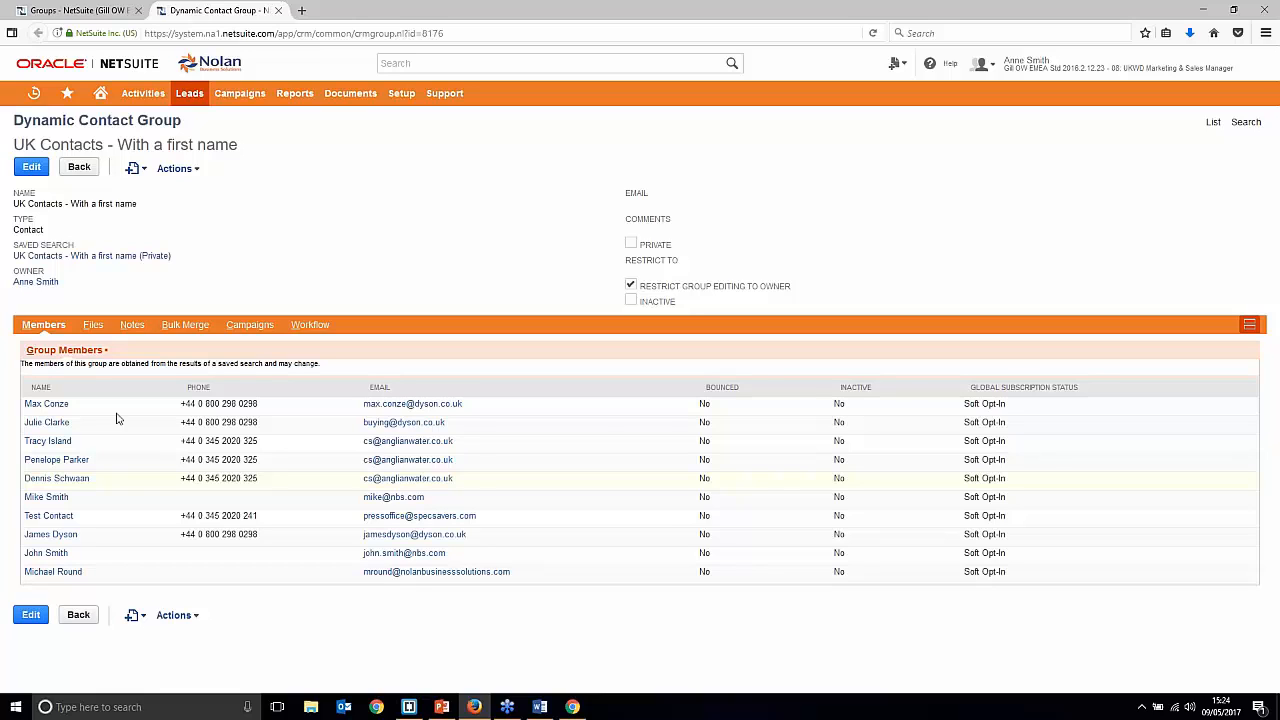
right_click(65, 258)
click(86, 267)
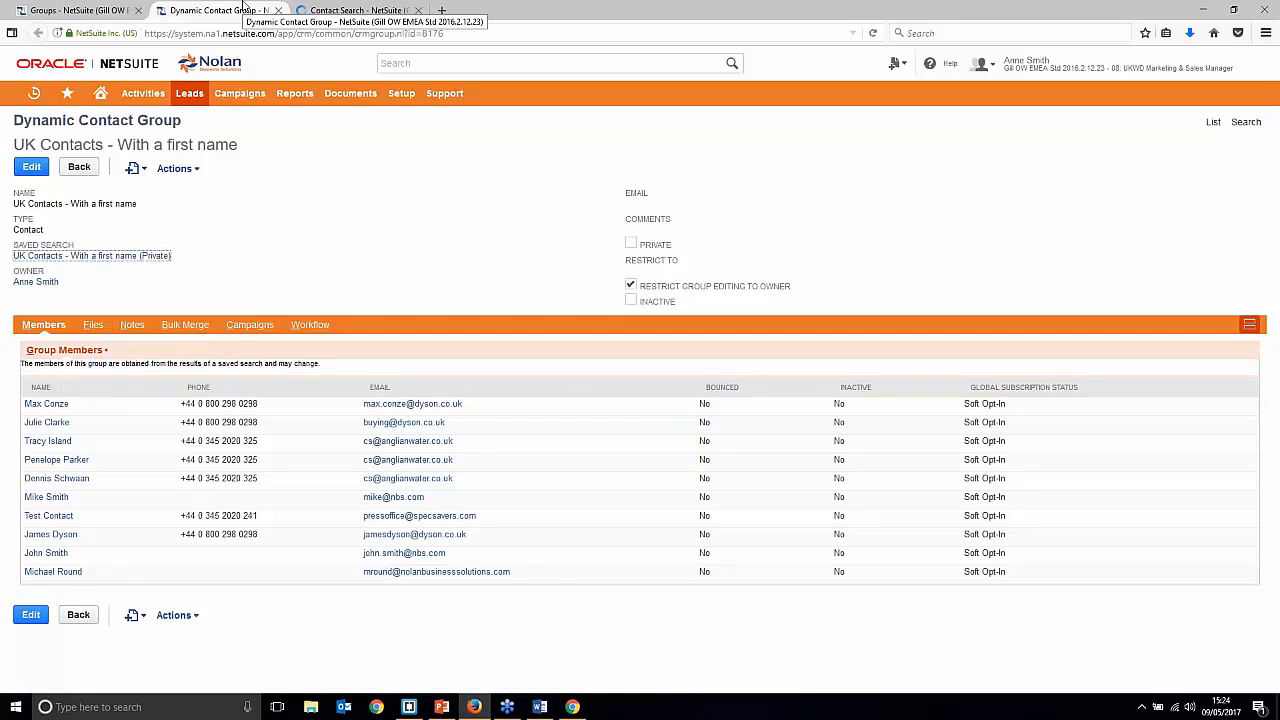
click(340, 12)
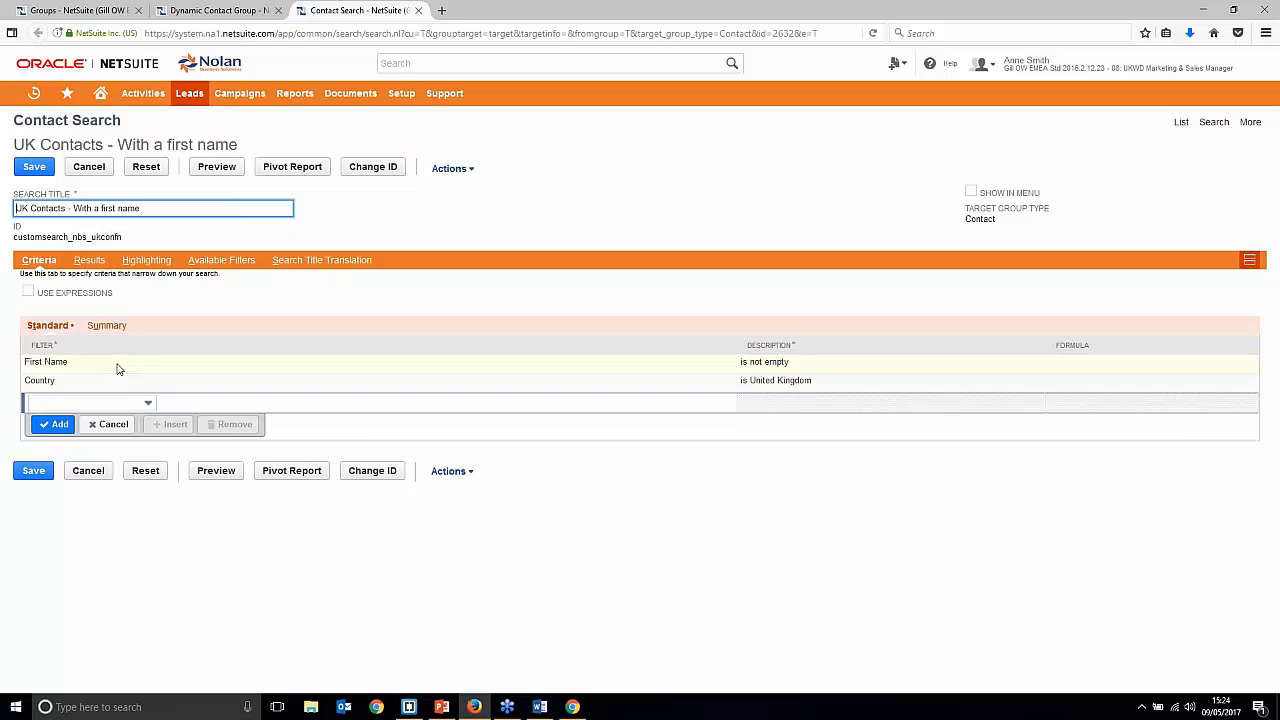
click(417, 10)
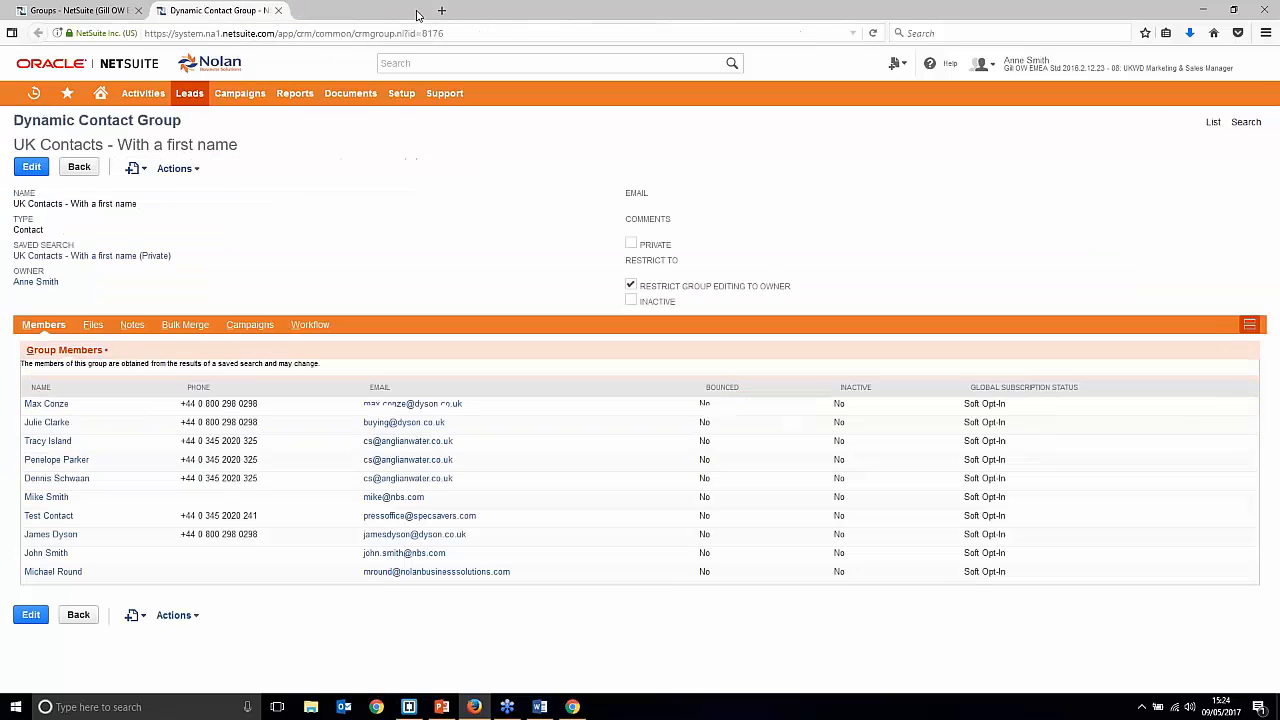
Step: Close the group tab and start a new Static group
click(278, 10)
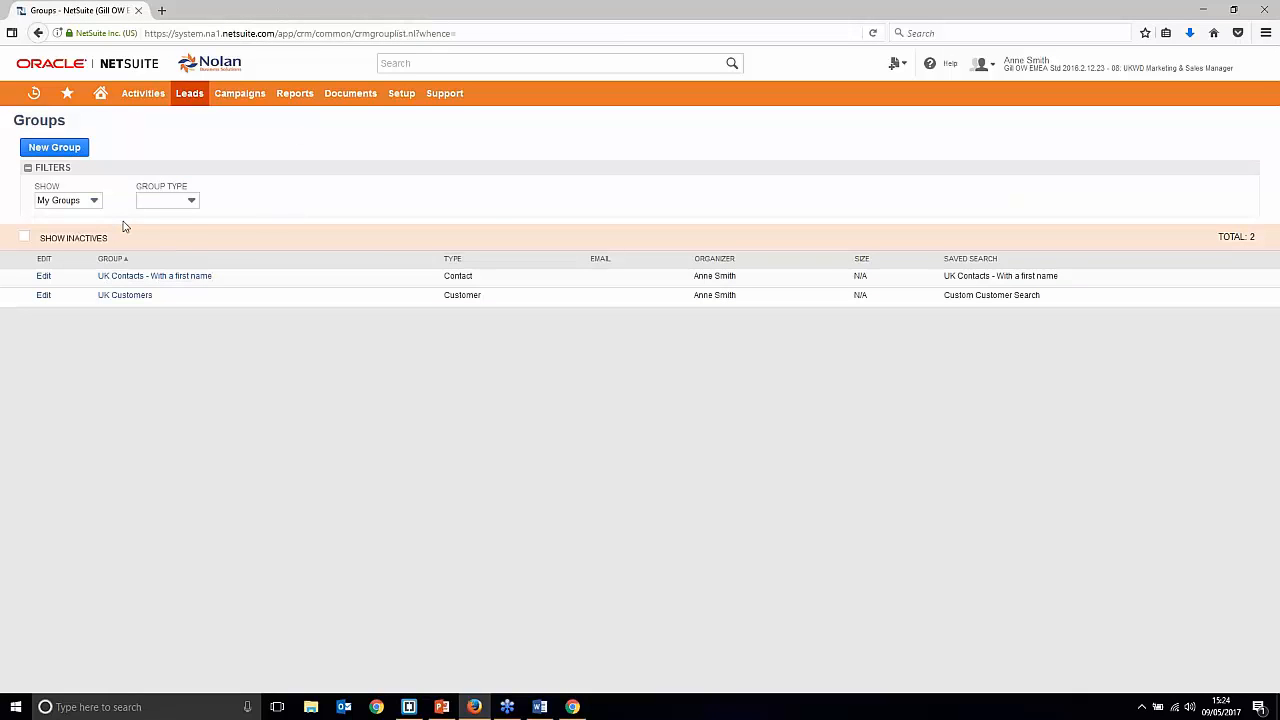
click(55, 147)
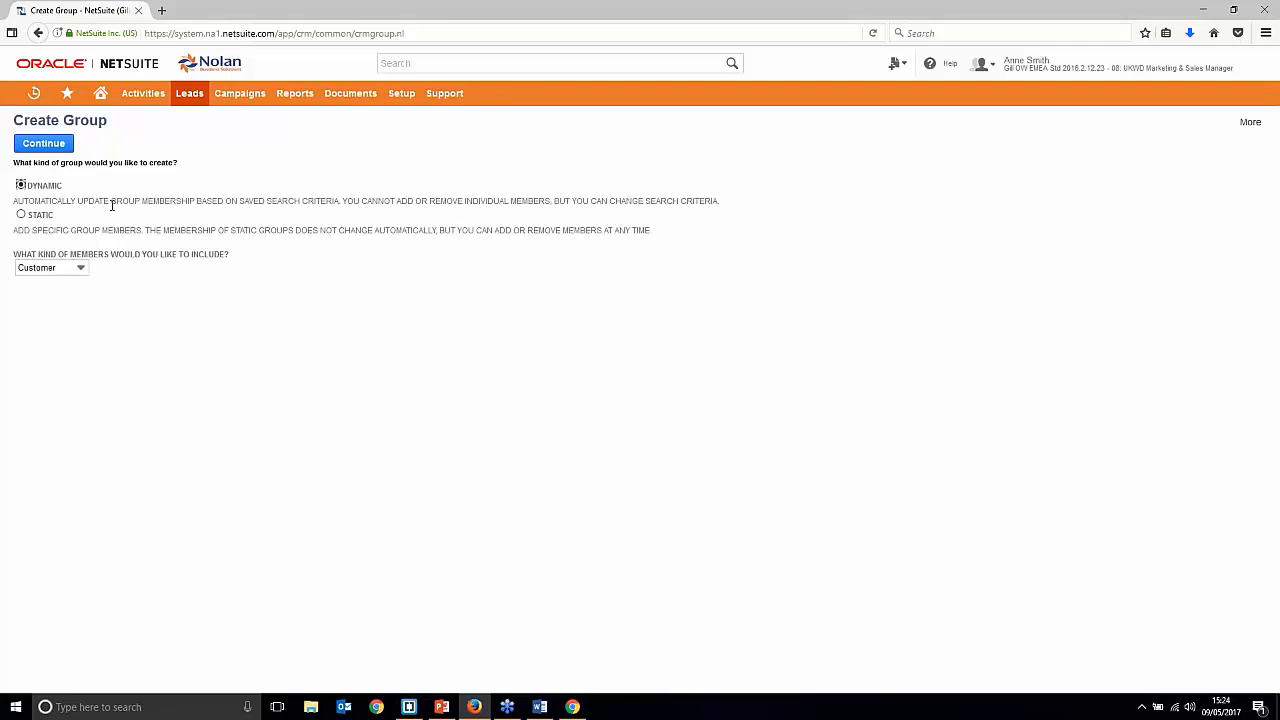
click(21, 214)
click(58, 146)
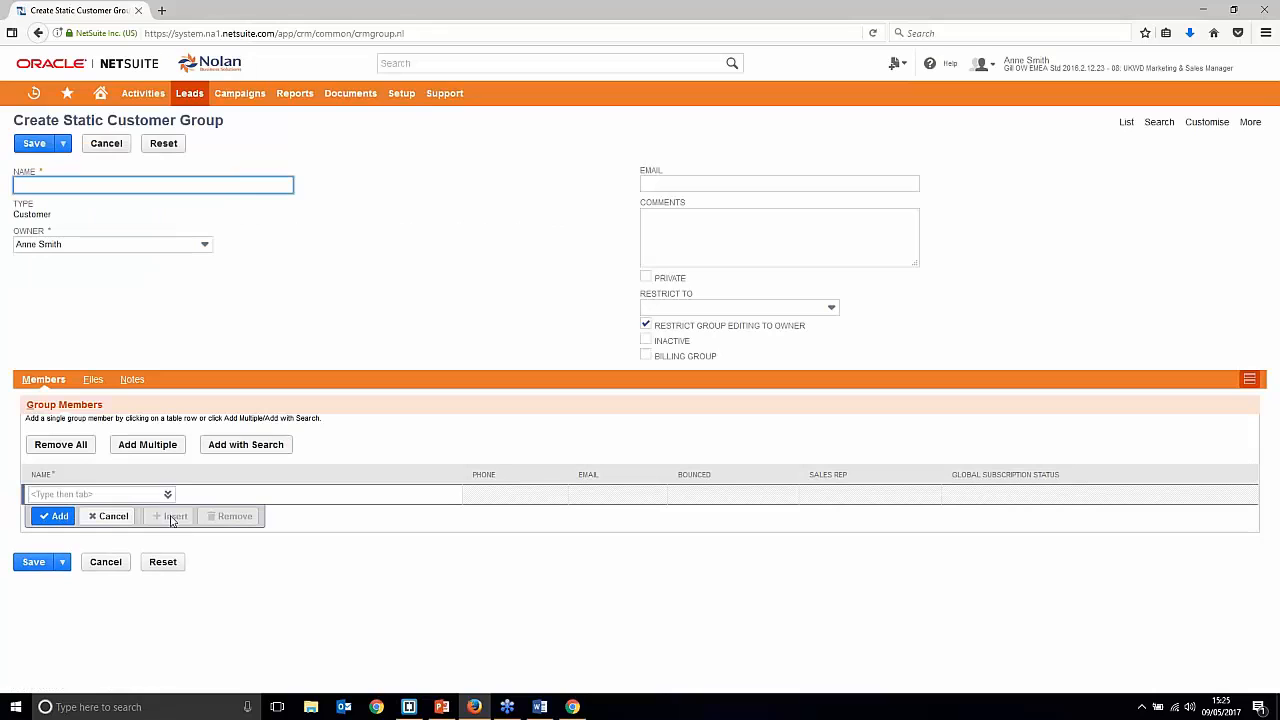
Step: Try entering a contact's name in the member row, then abandon the row
click(134, 500)
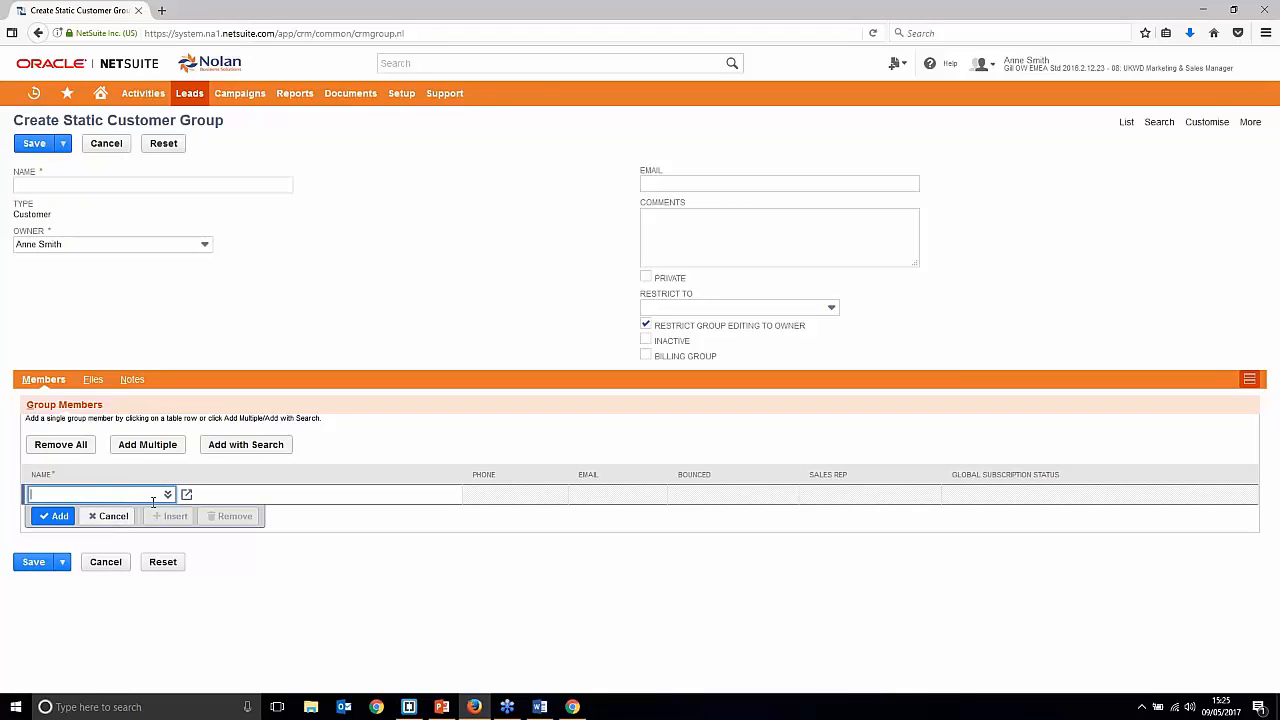
text(mike)
key(BackSpace)
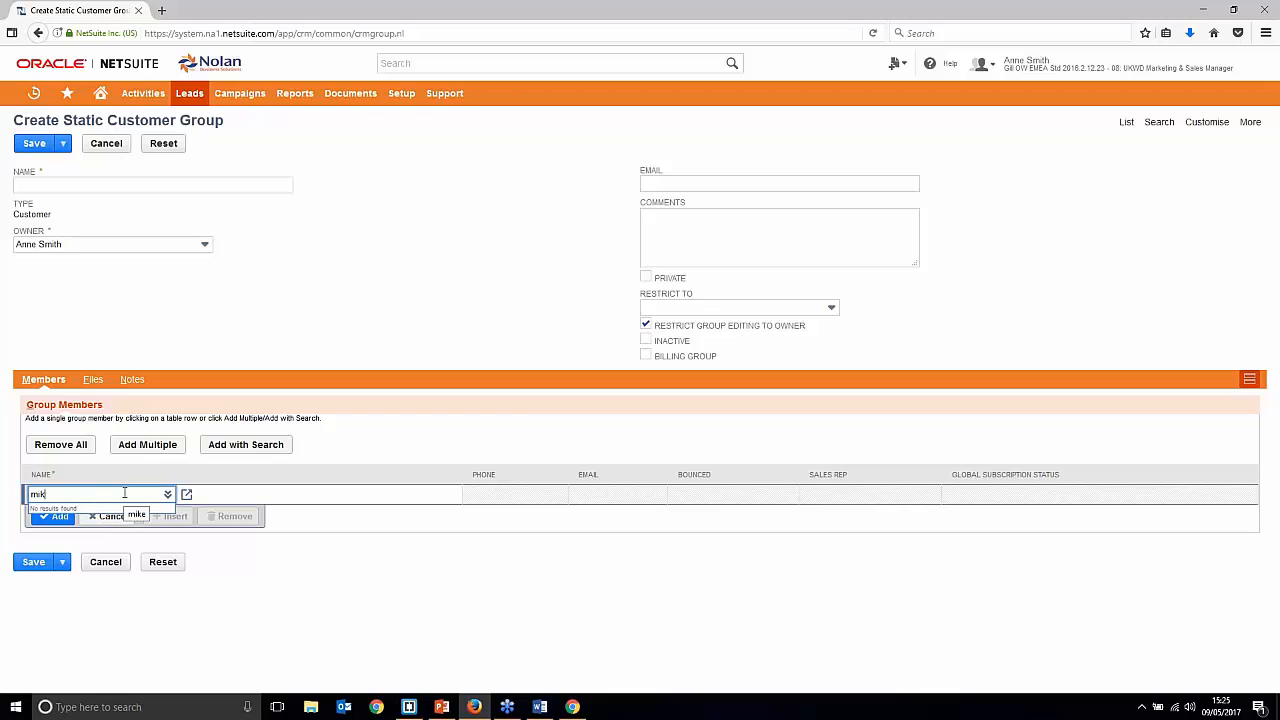
key(BackSpace)
key(BackSpace)
key(BackSpace)
text(michael=-===)
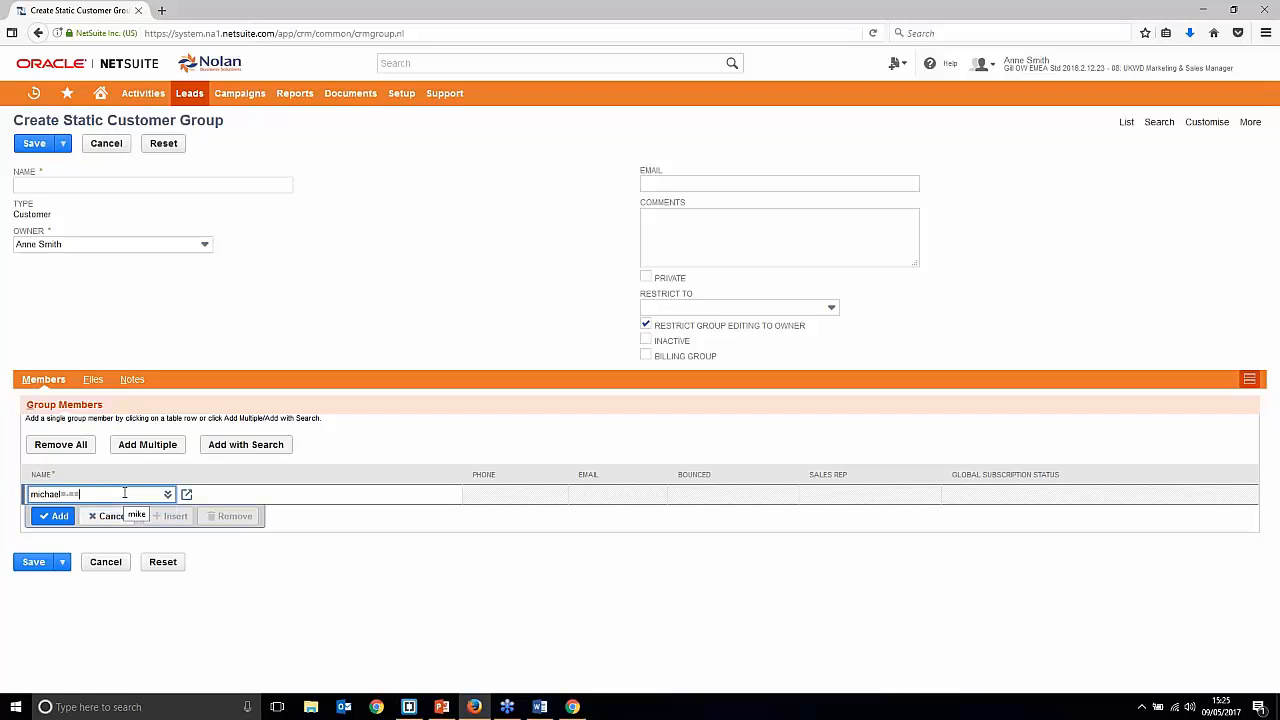
key(BackSpace)
key(BackSpace)
key(BackSpace)
key(BackSpace)
key(BackSpace)
key(BackSpace)
key(BackSpace)
key(BackSpace)
key(BackSpace)
key(BackSpace)
key(BackSpace)
key(BackSpace)
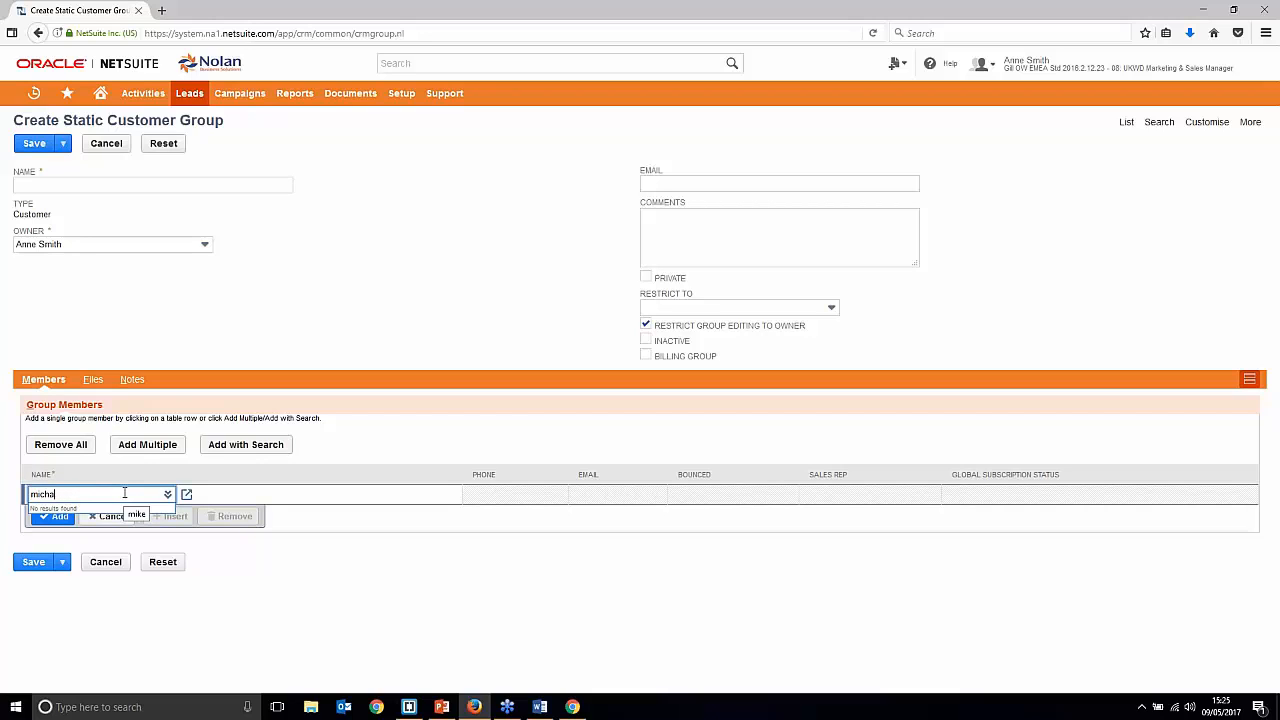
click(505, 440)
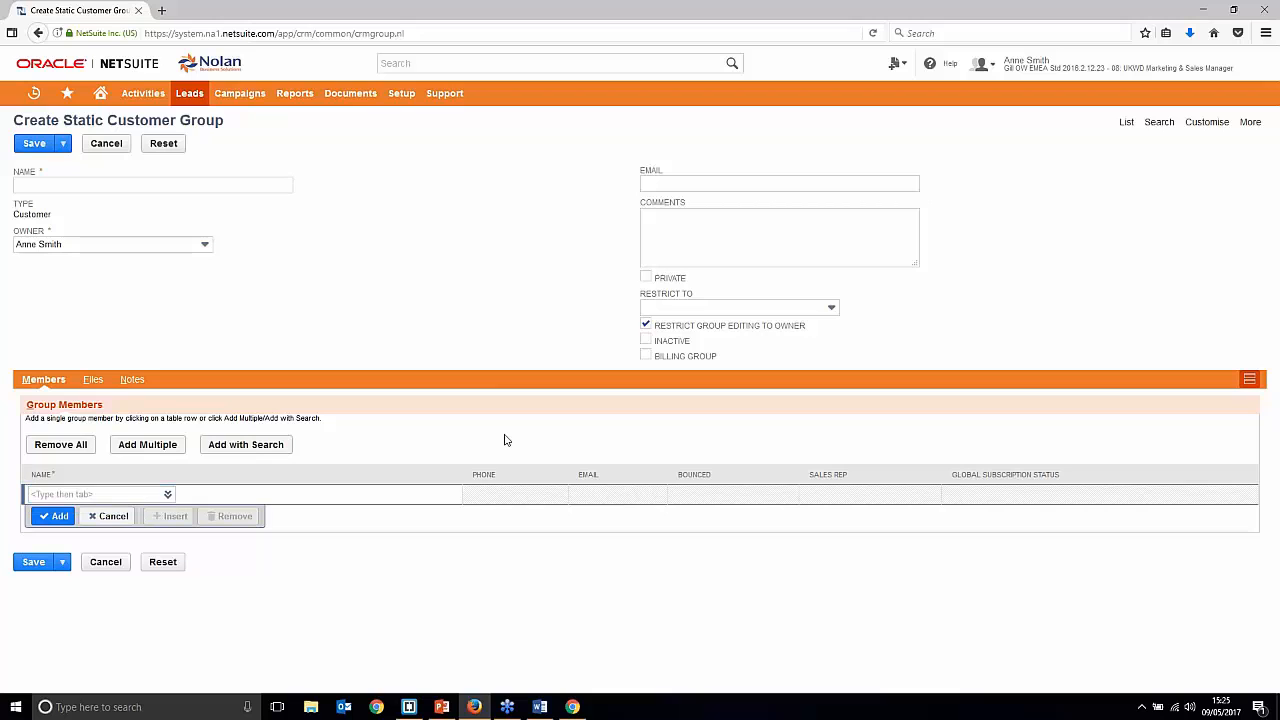
Step: Open the multiple-member picker, close it unused, and go back to the group-type page
click(134, 446)
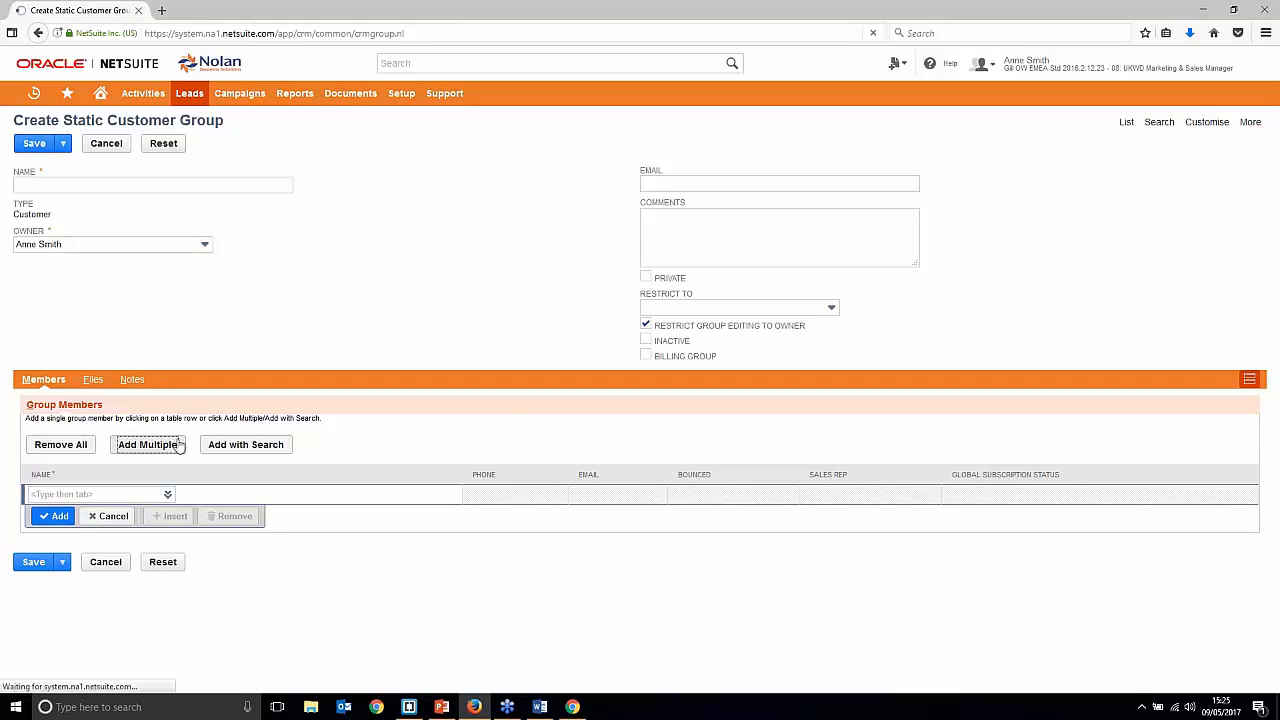
scroll(130, 360, down, 1)
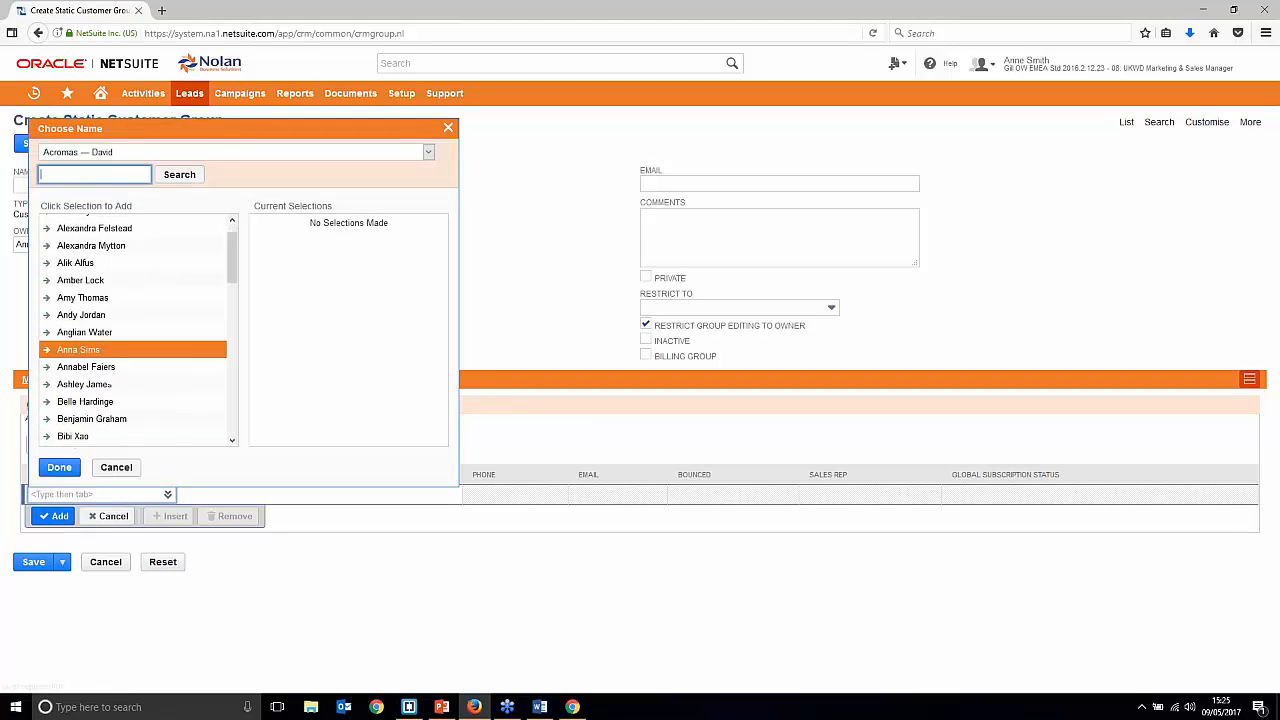
scroll(130, 360, up, 1)
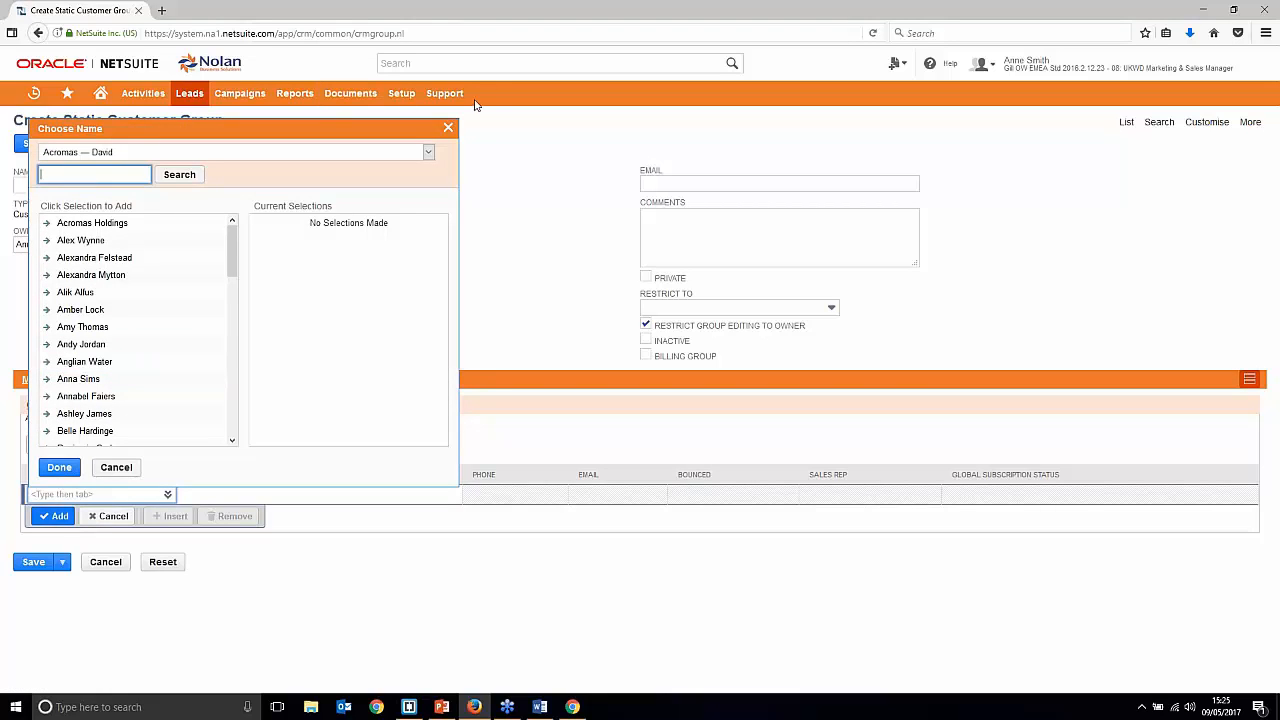
click(448, 128)
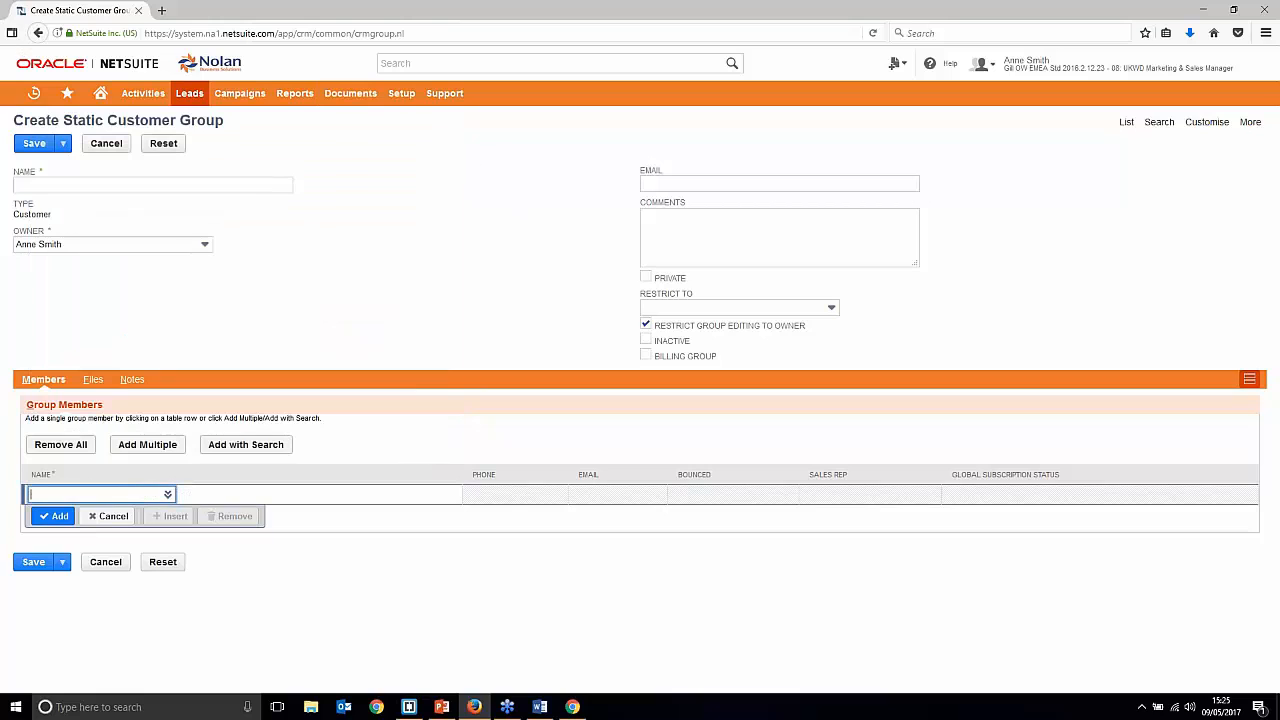
click(38, 33)
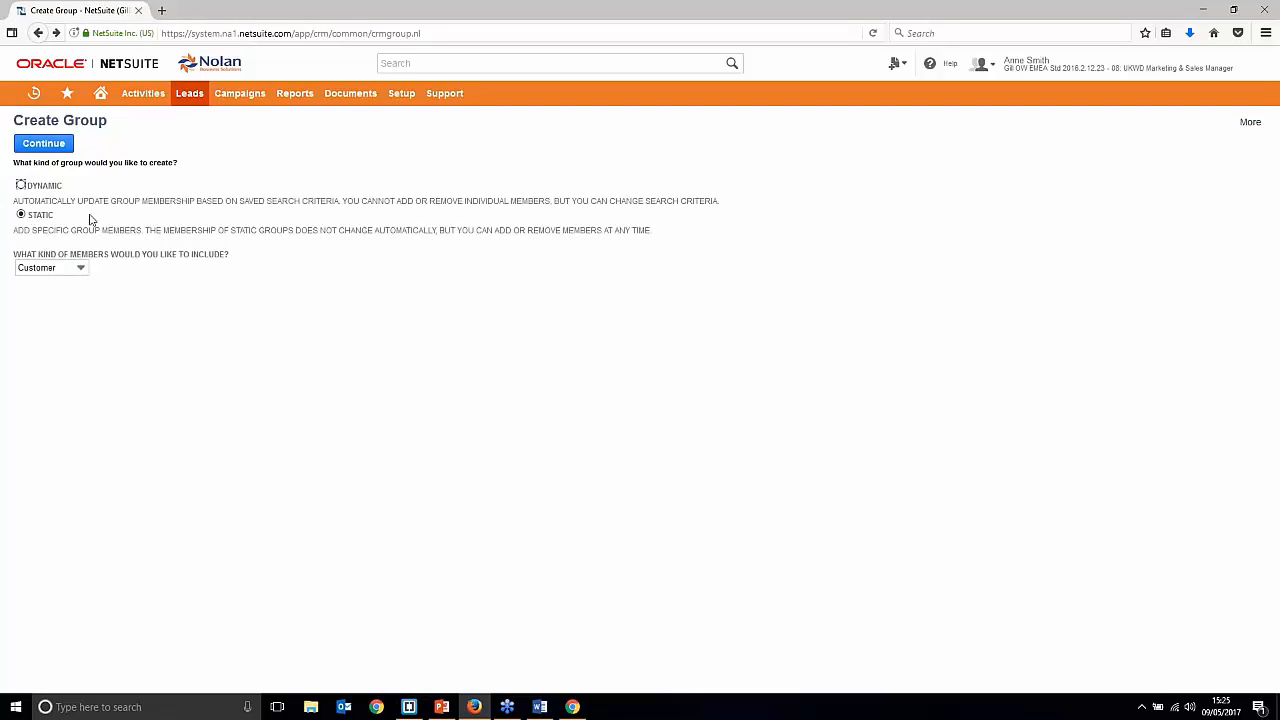
Step: Make Contact the static group's member type and continue, confirming the resubmit prompt
click(70, 269)
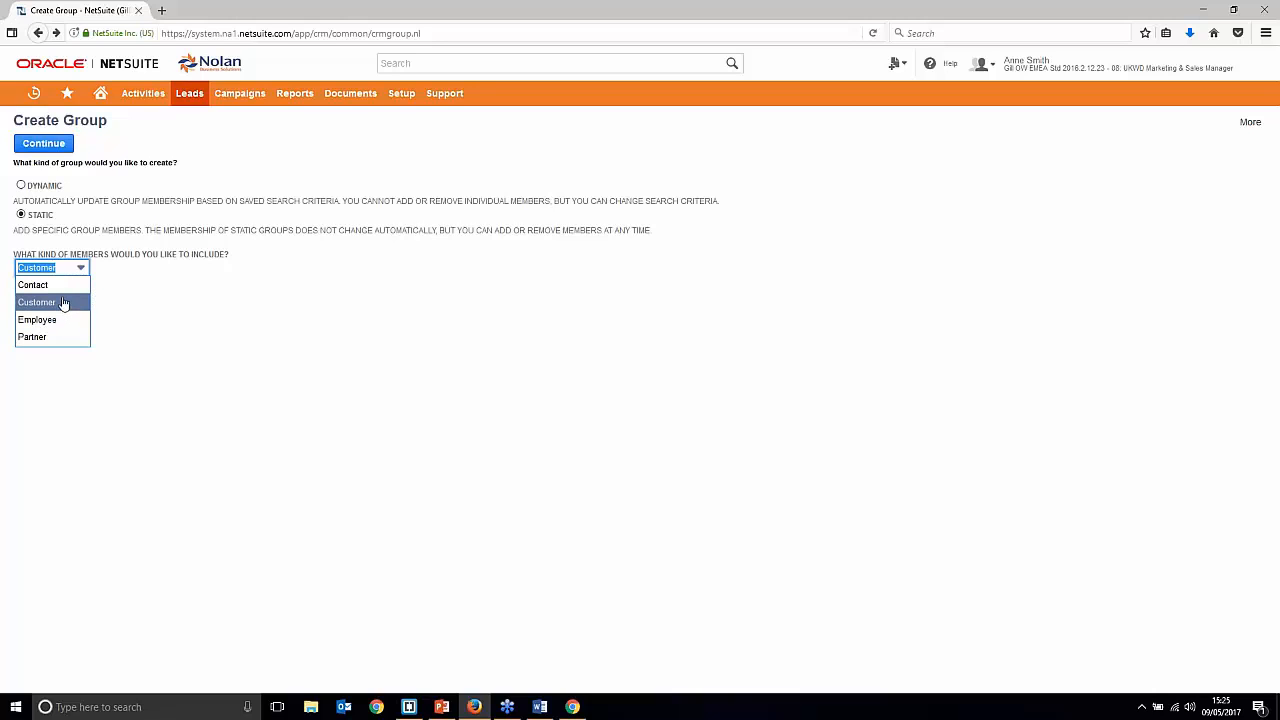
click(40, 285)
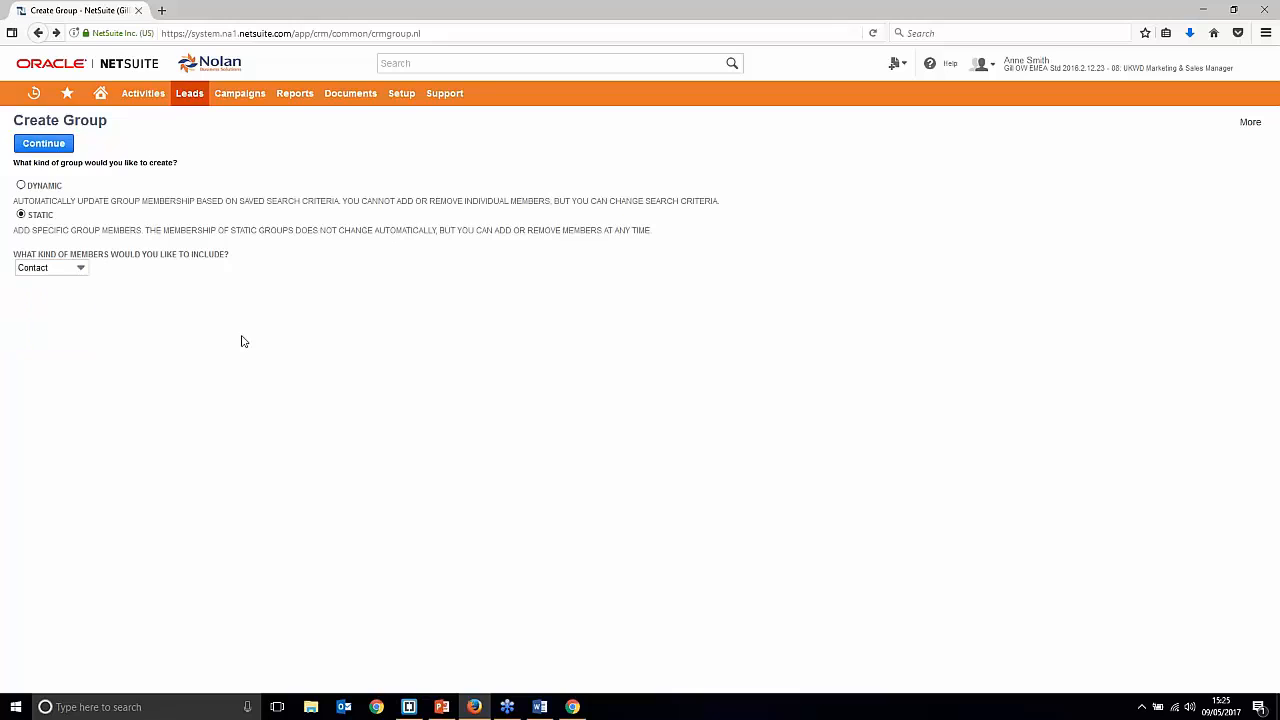
click(43, 143)
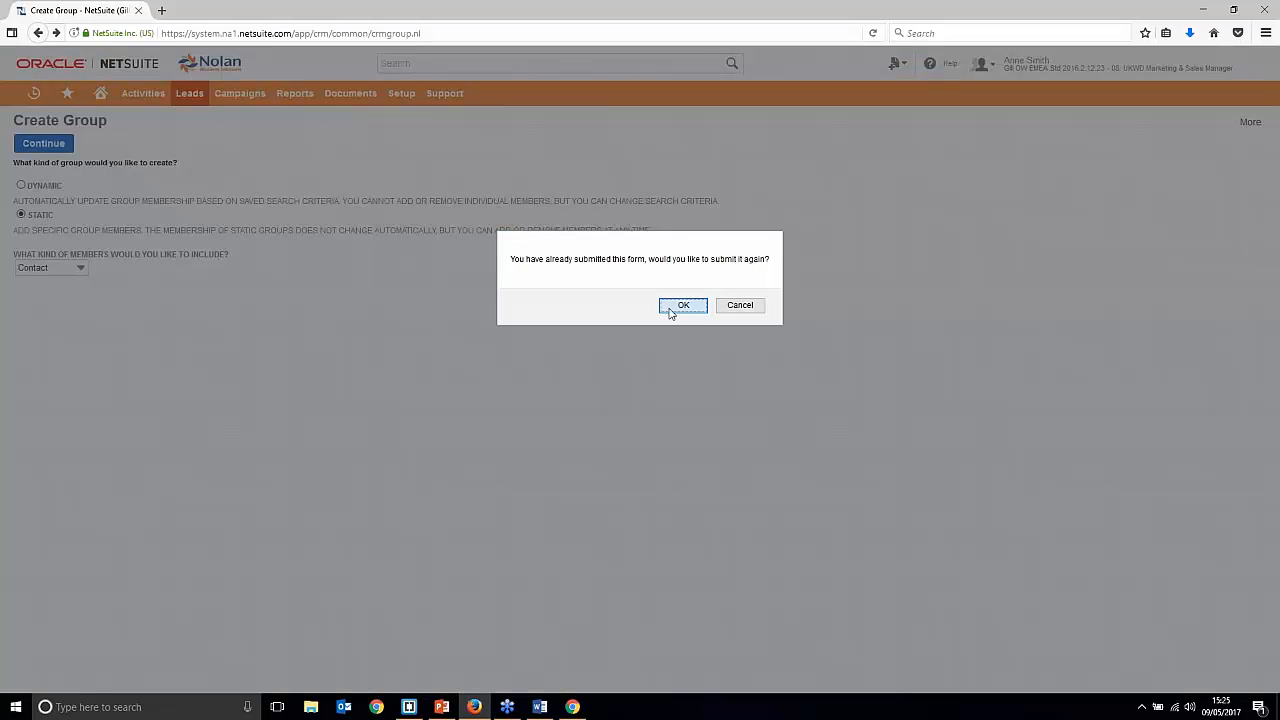
click(683, 305)
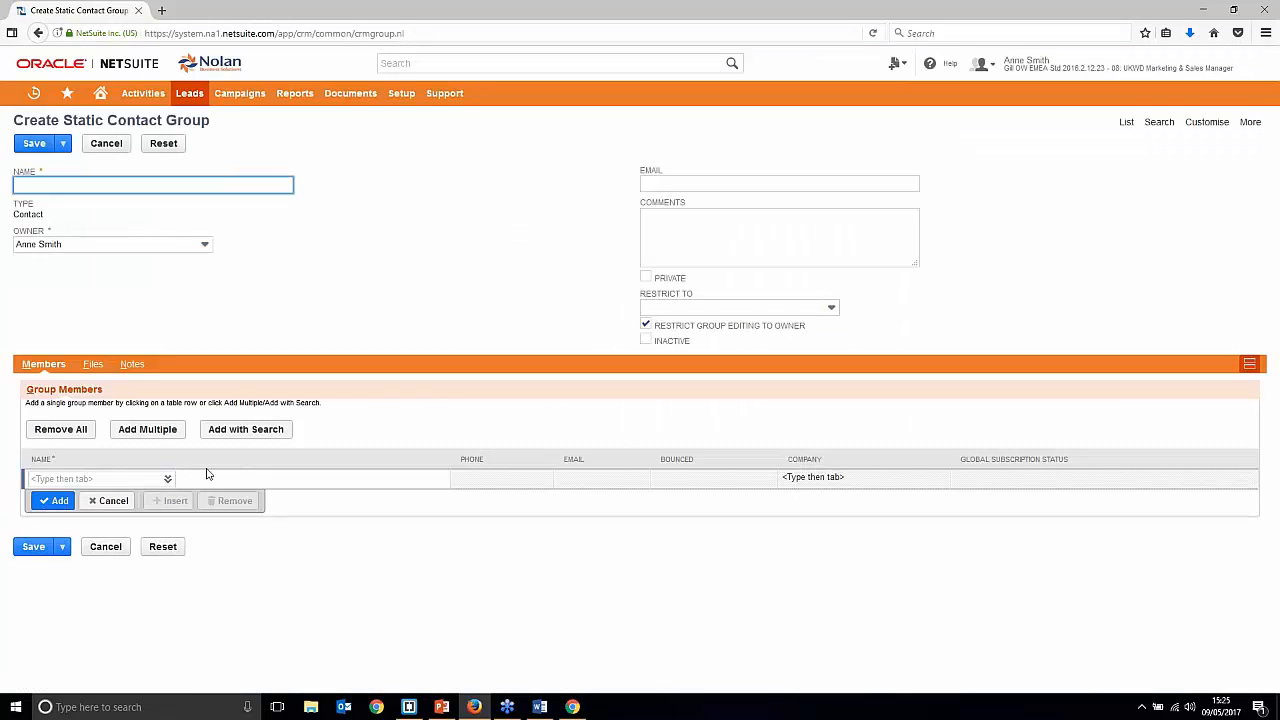
Step: Add the Test Comp contact as the first group member by name
click(146, 479)
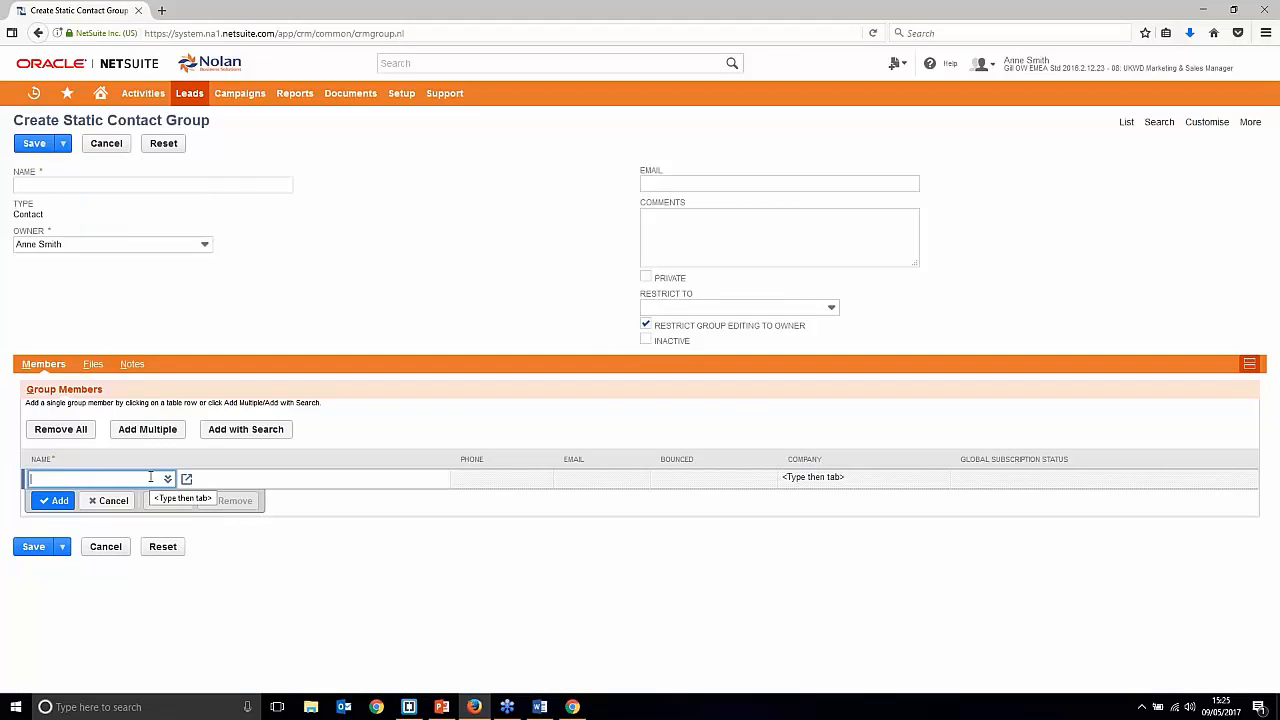
text(michael)
click(60, 495)
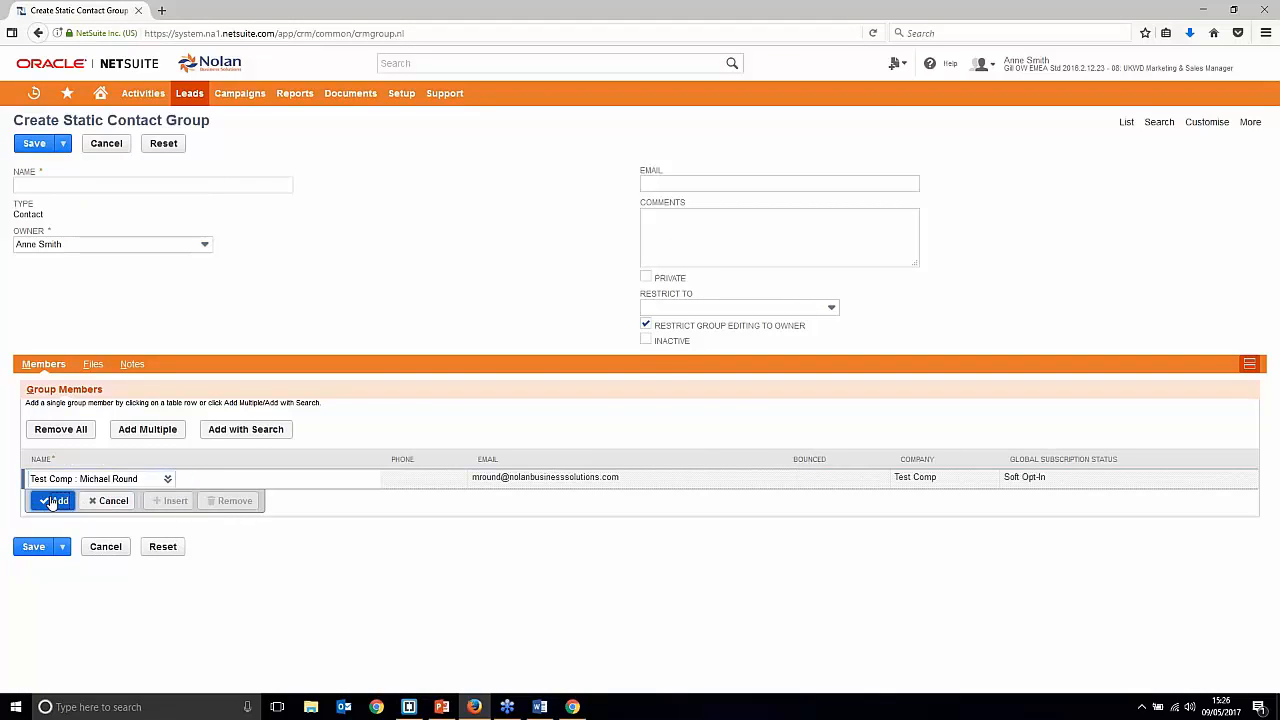
click(48, 502)
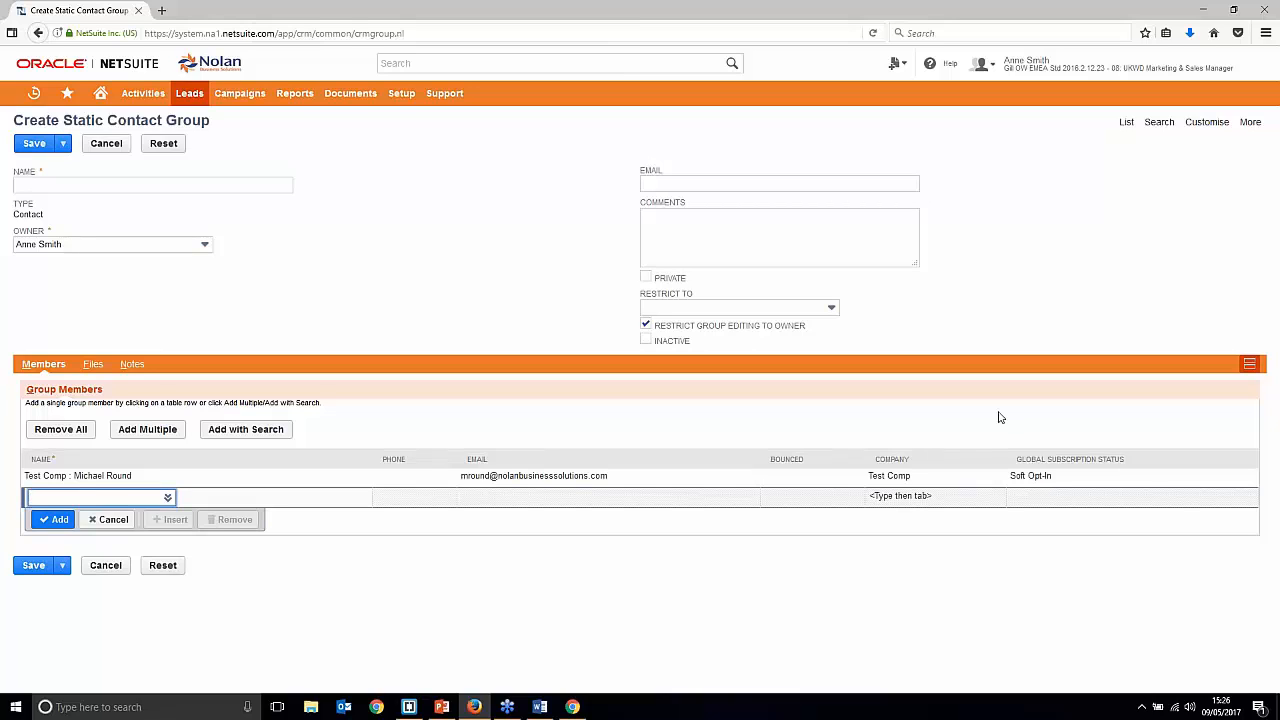
Step: Search 'smith' in Add Multiple and add the Smith & Co. contact as a second member
click(168, 497)
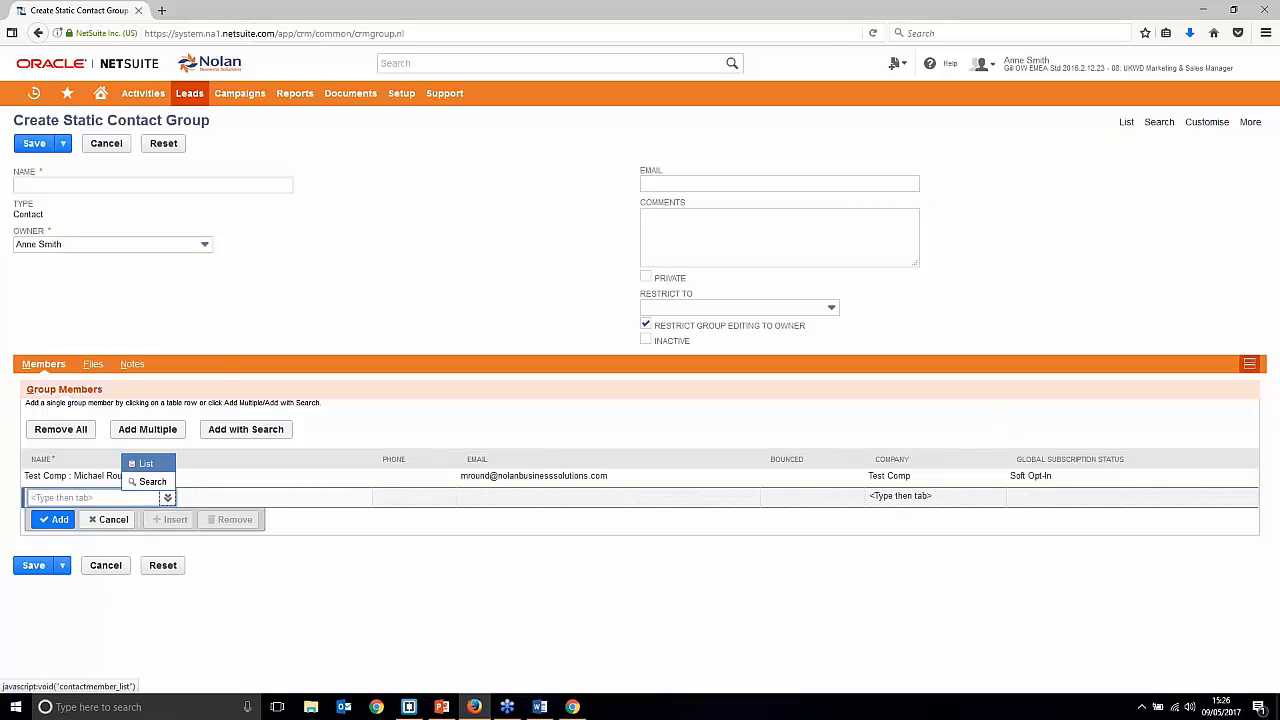
click(147, 429)
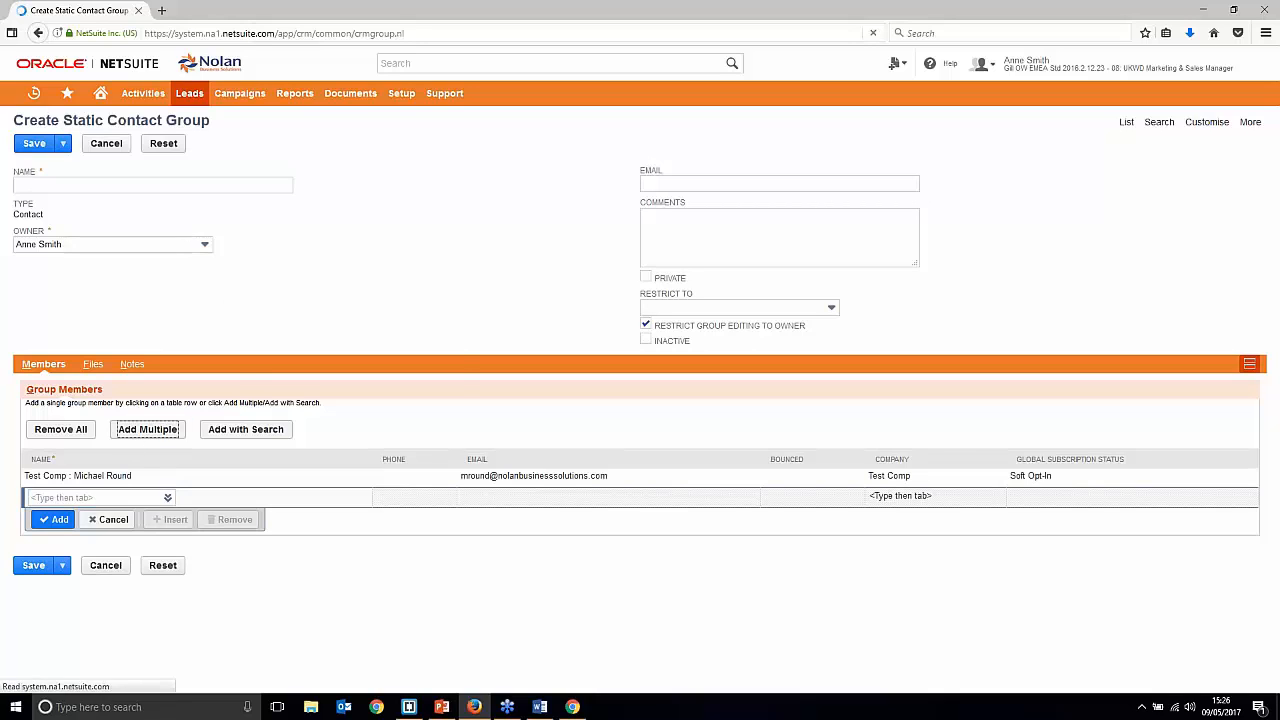
text(smith)
click(172, 178)
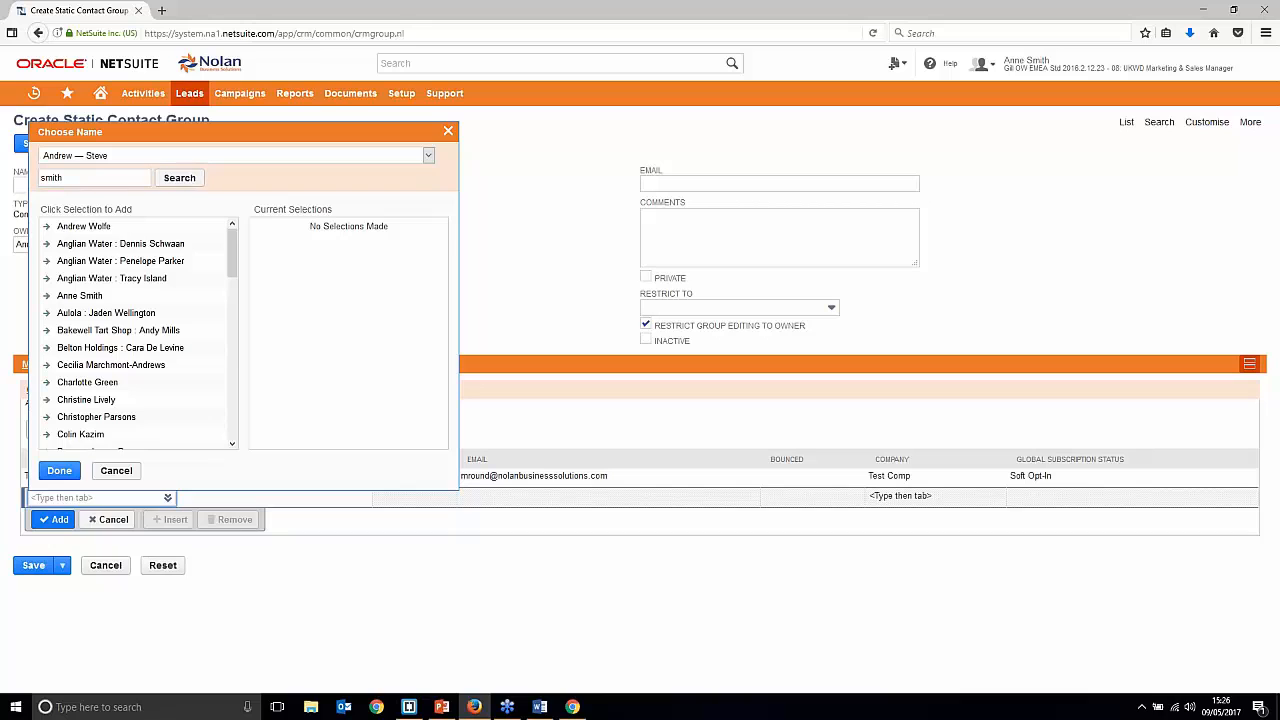
click(178, 178)
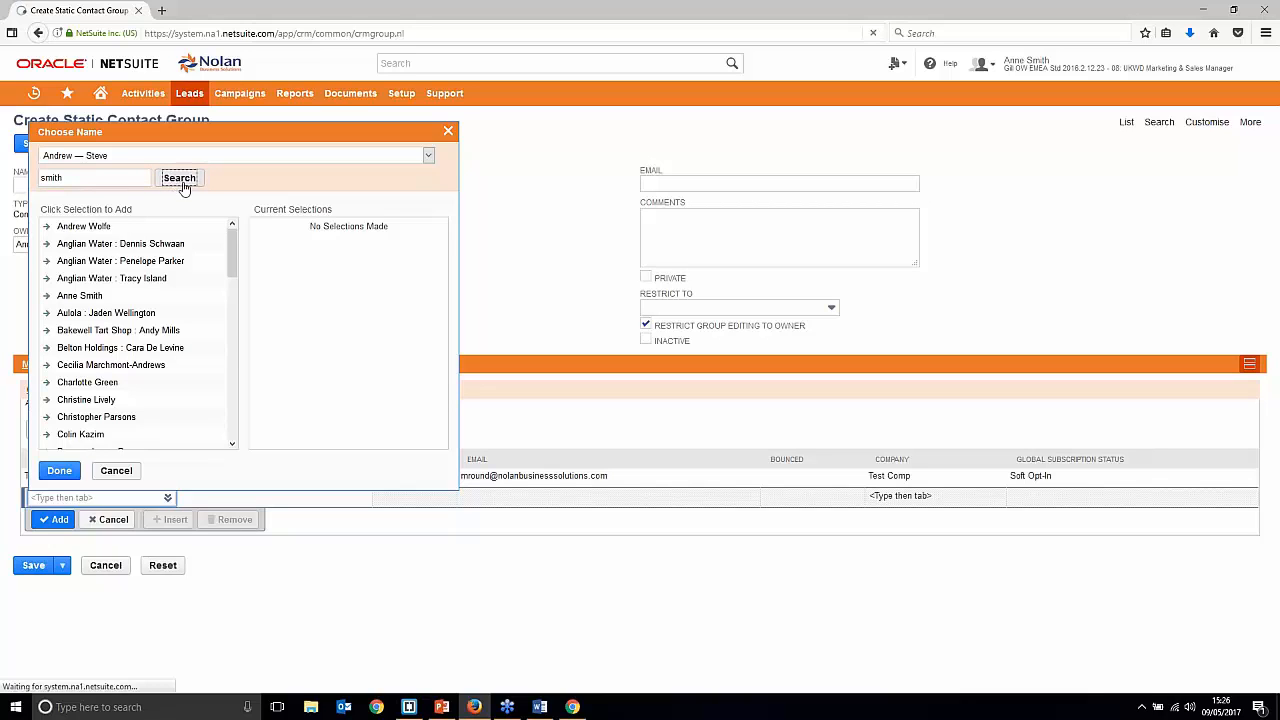
click(170, 204)
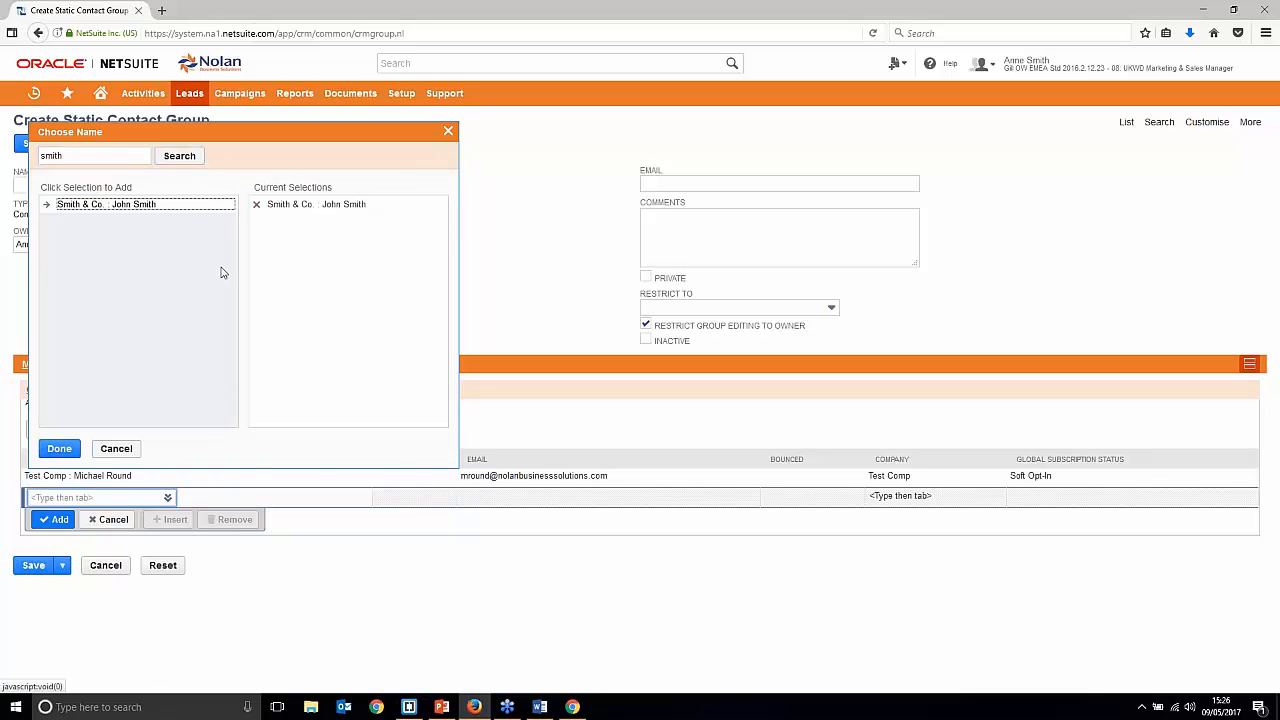
click(59, 449)
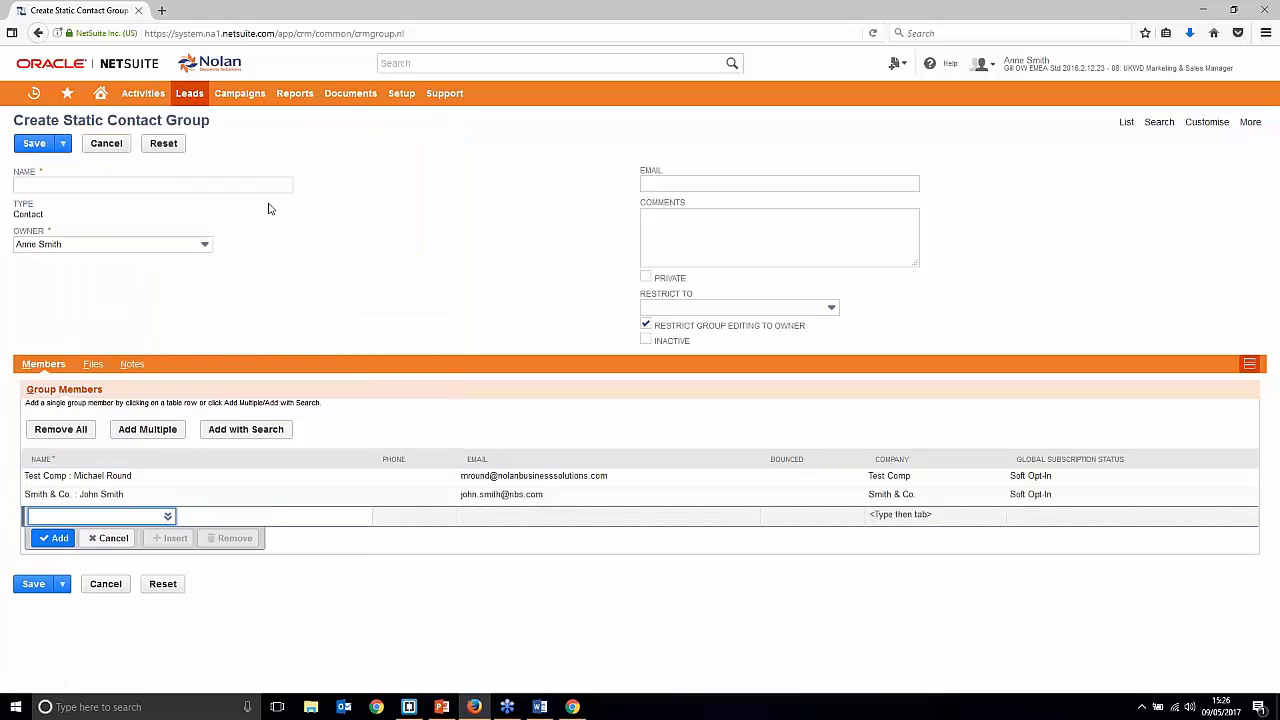
click(220, 184)
Step: Name the group 'Test Code', leave Owner and Restrict To unchanged, and save it
text(Test Code)
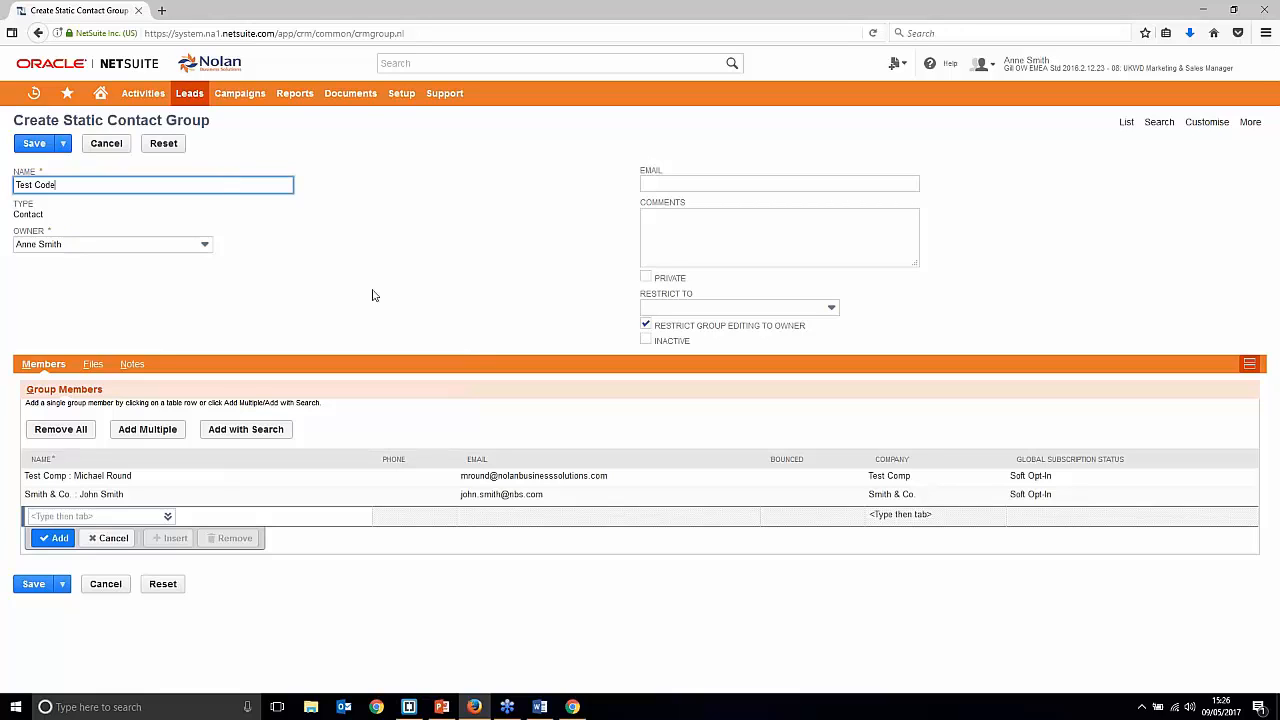
click(181, 247)
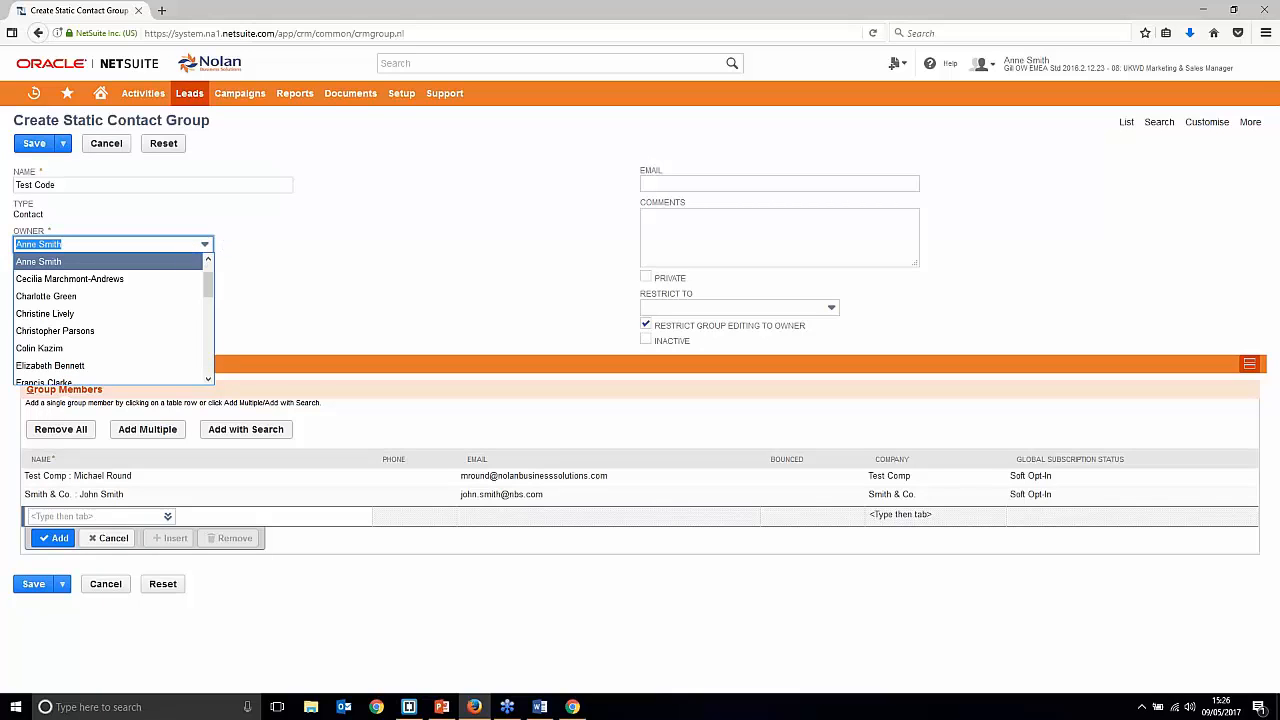
click(390, 278)
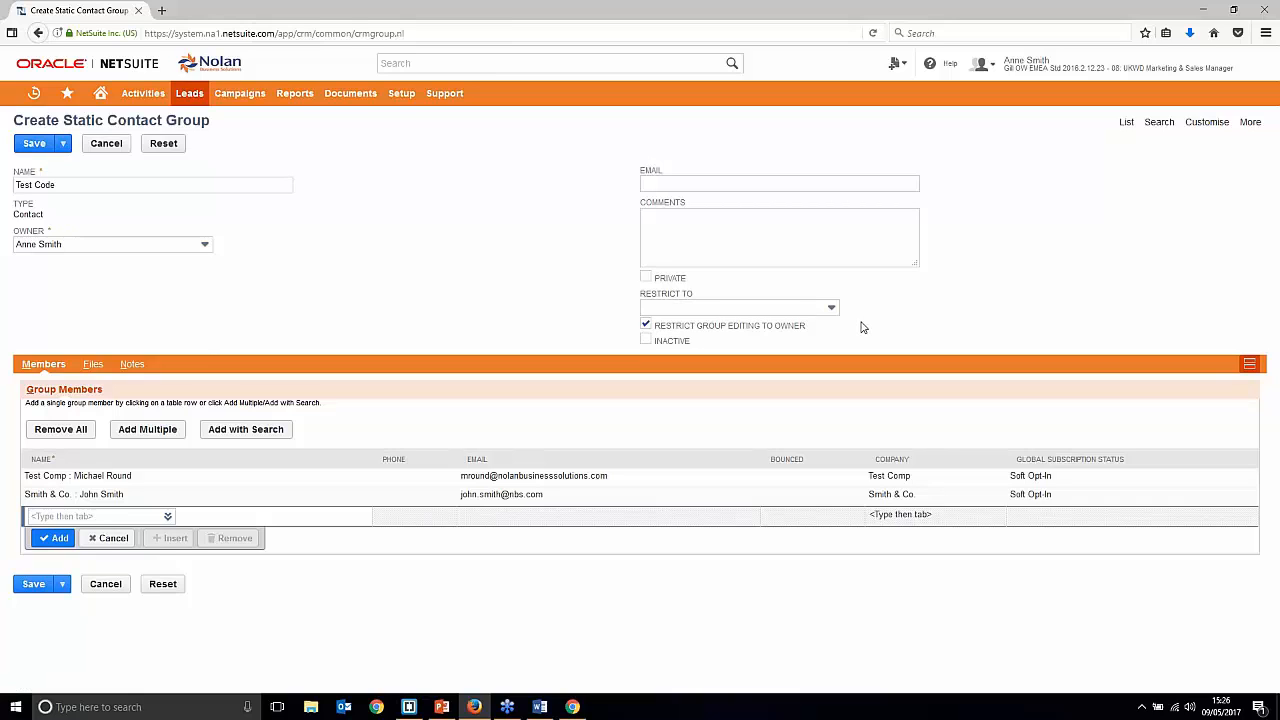
click(815, 308)
click(951, 291)
click(34, 142)
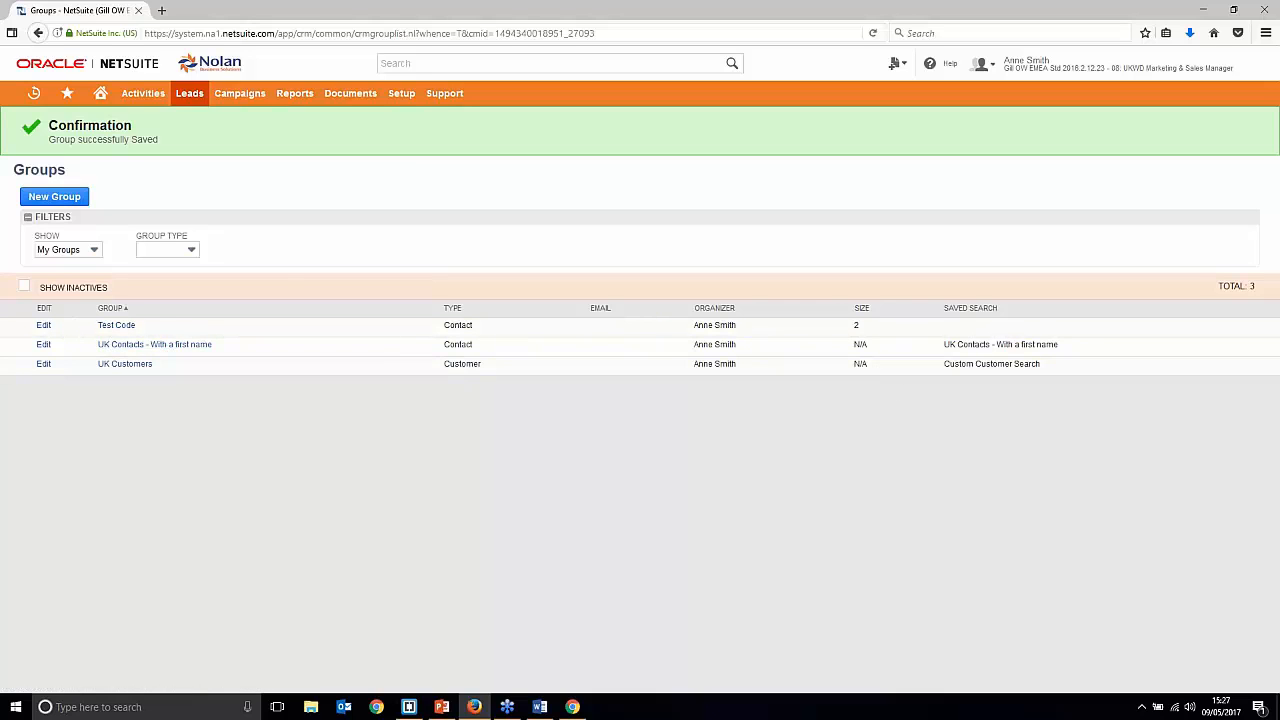
Step: Start a new Dynamic group with Contact members and continue to its blank form
click(84, 195)
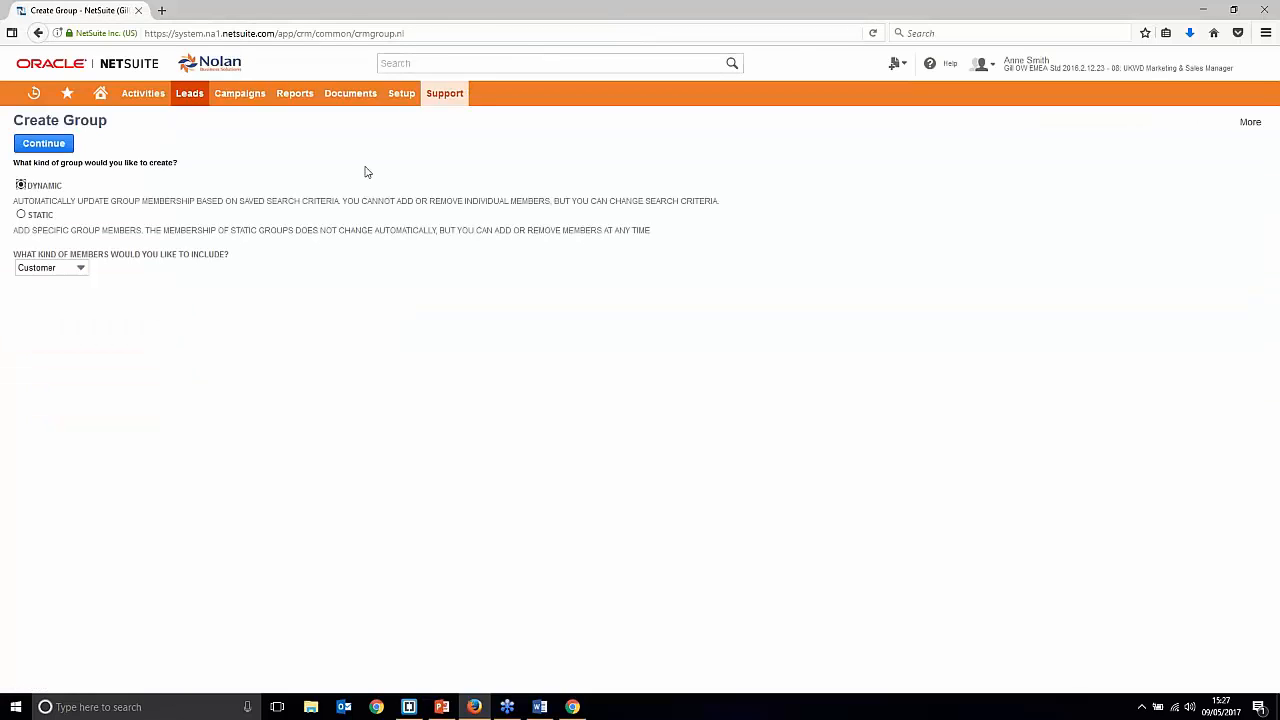
click(67, 276)
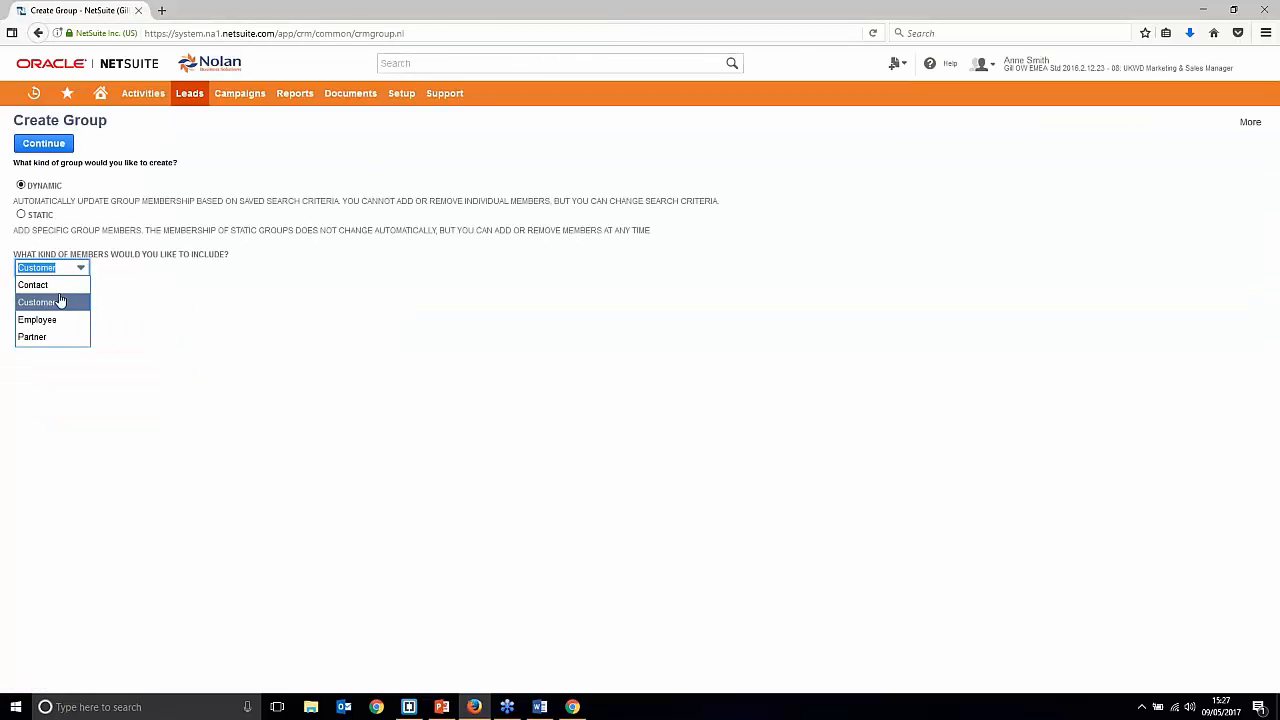
click(57, 286)
click(490, 271)
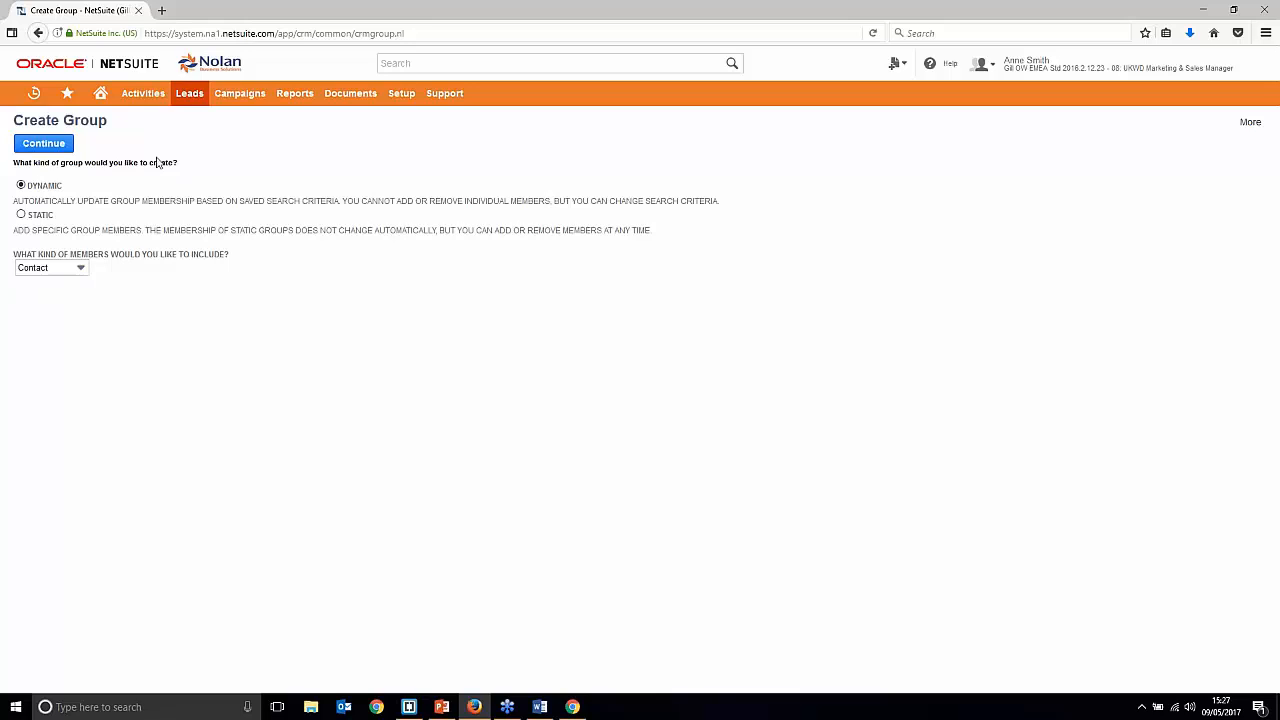
click(50, 145)
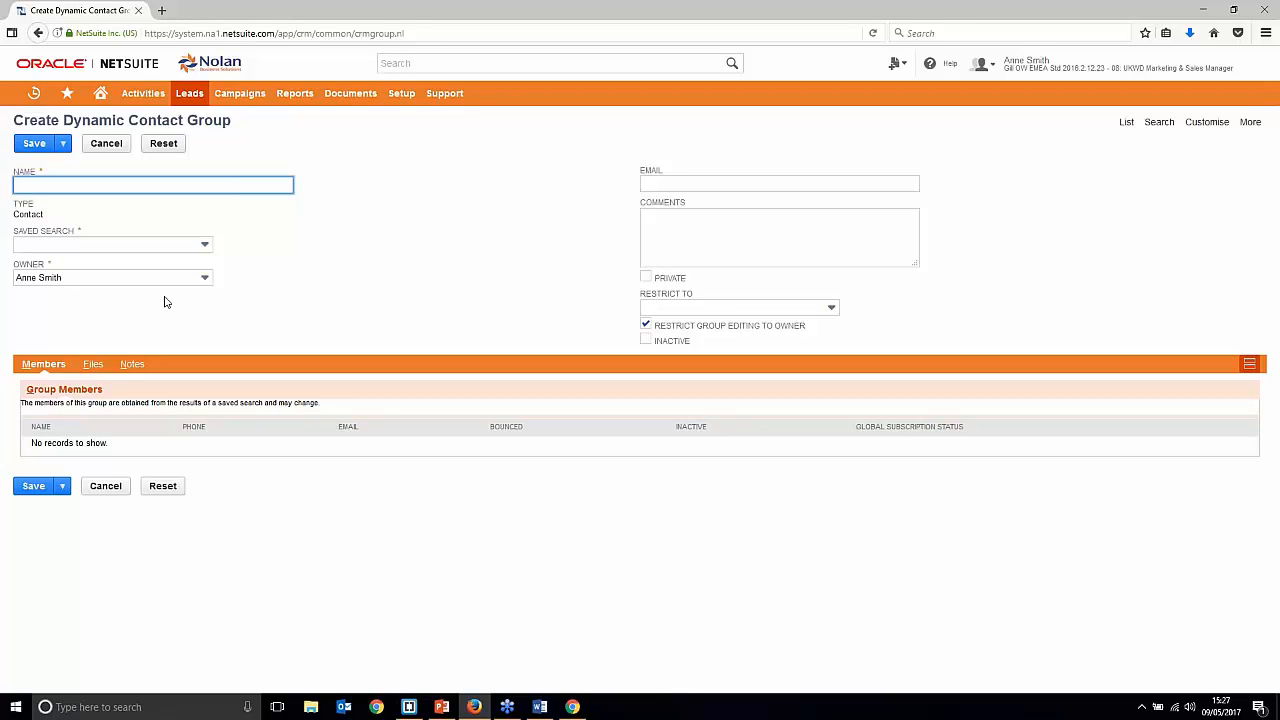
text(Dynam)
key(BackSpace)
key(BackSpace)
text(namic Group Test)
click(198, 245)
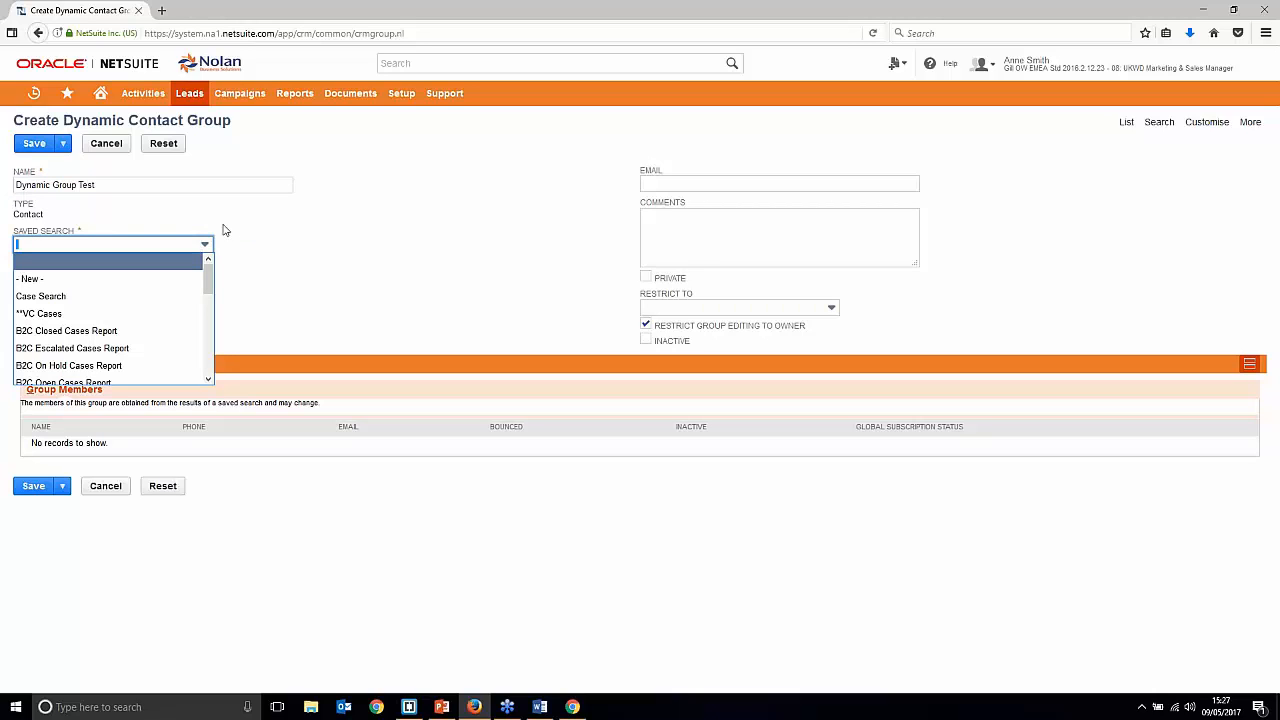
scroll(150, 300, down, 2)
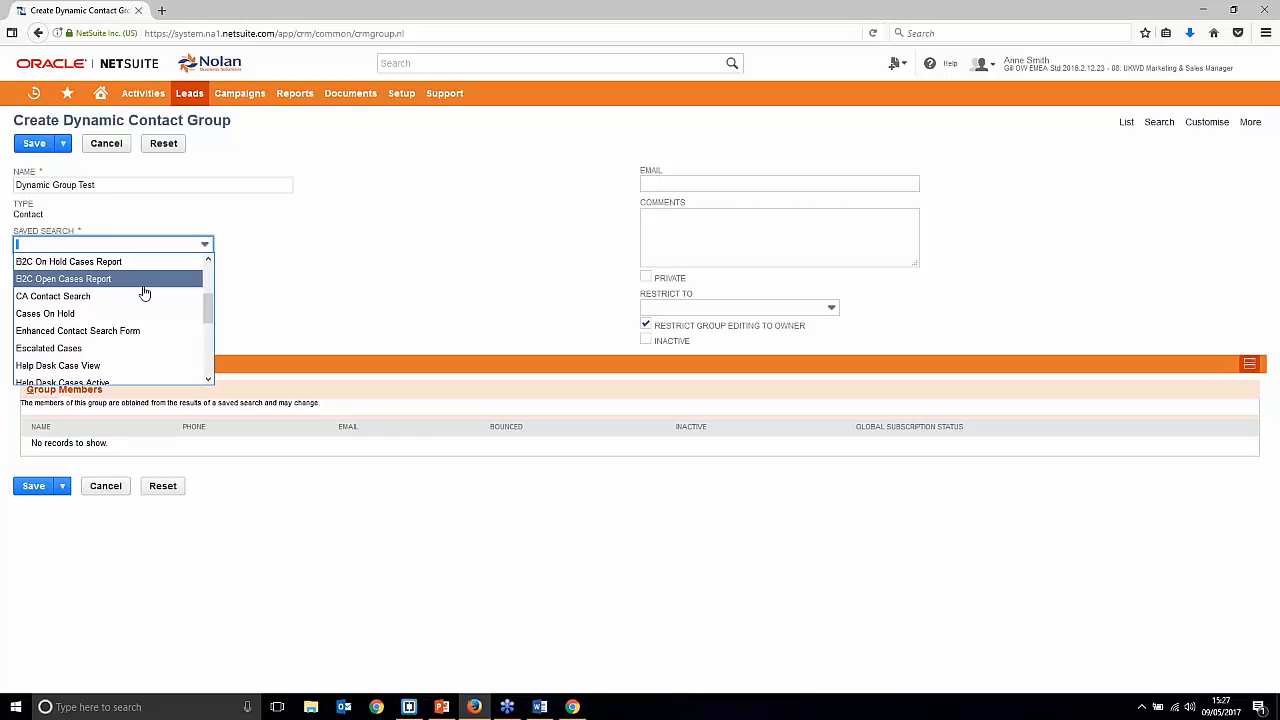
click(421, 231)
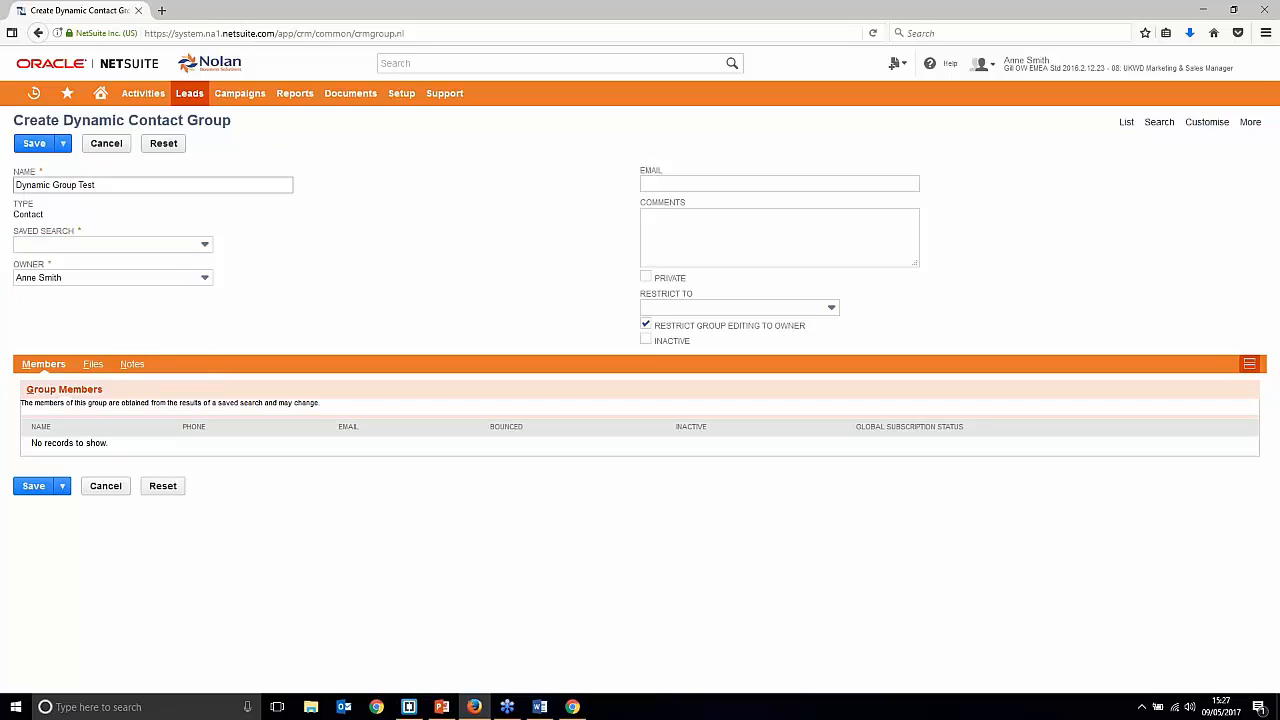
mouse_move(226, 249)
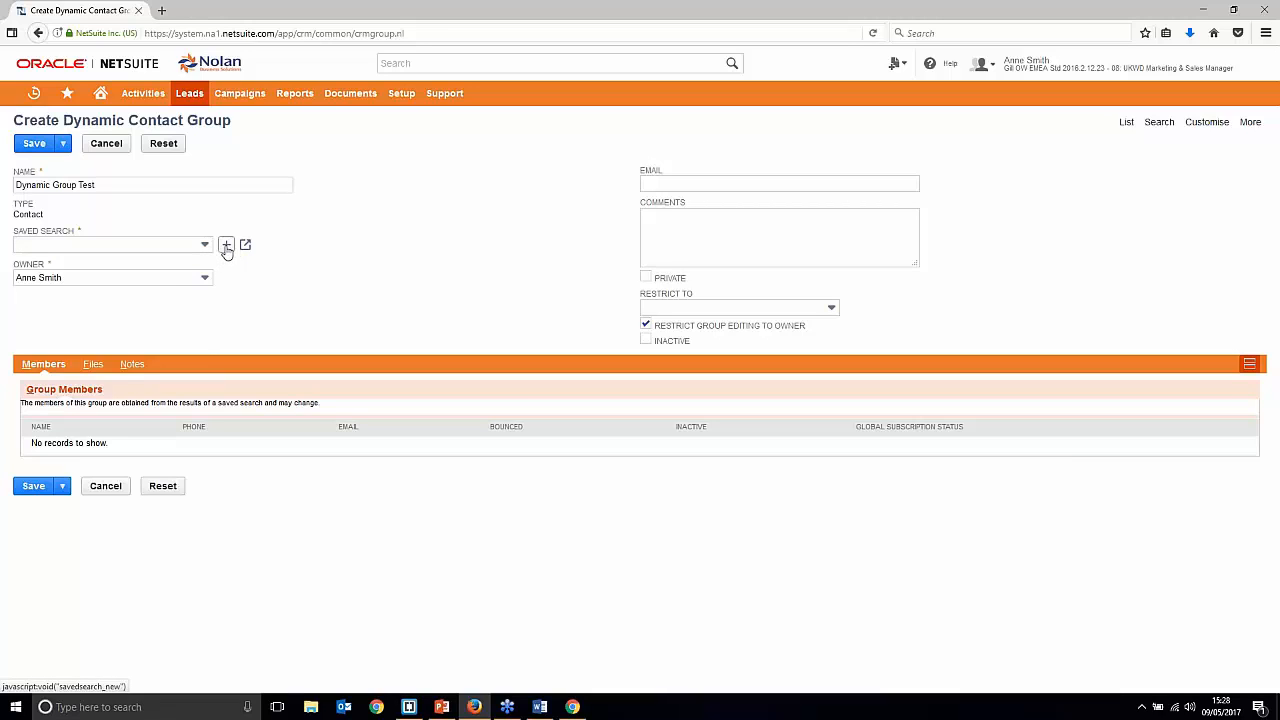
Step: Start a new Contact saved search for the dynamic group
click(228, 252)
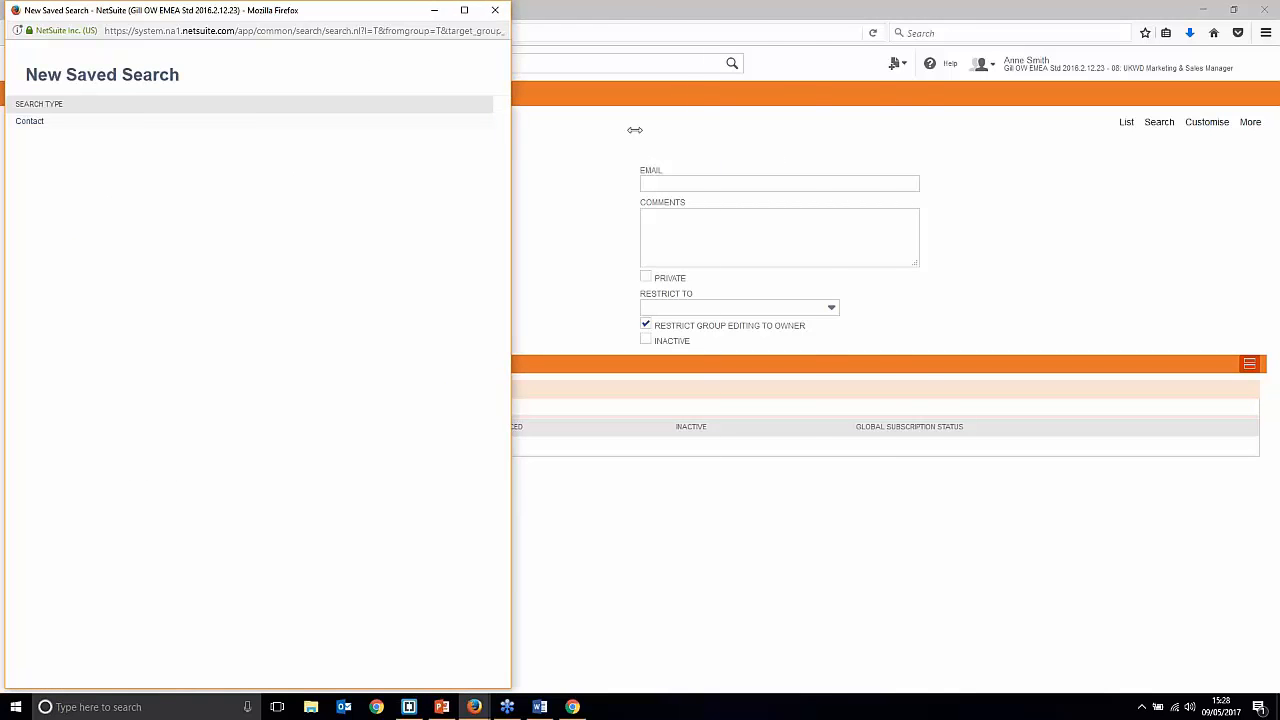
click(36, 123)
drag(462, 12, 459, 47)
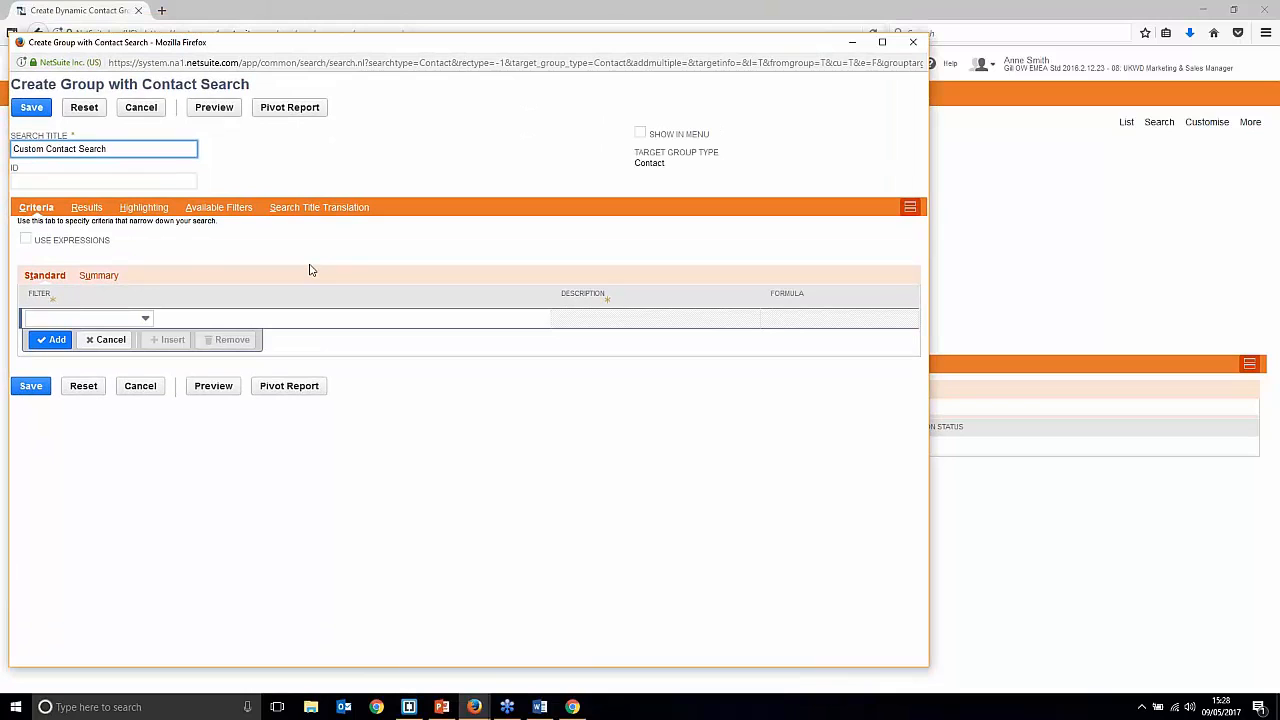
Step: Add a Country is United Kingdom filter and choose First Name as the next filter
click(140, 318)
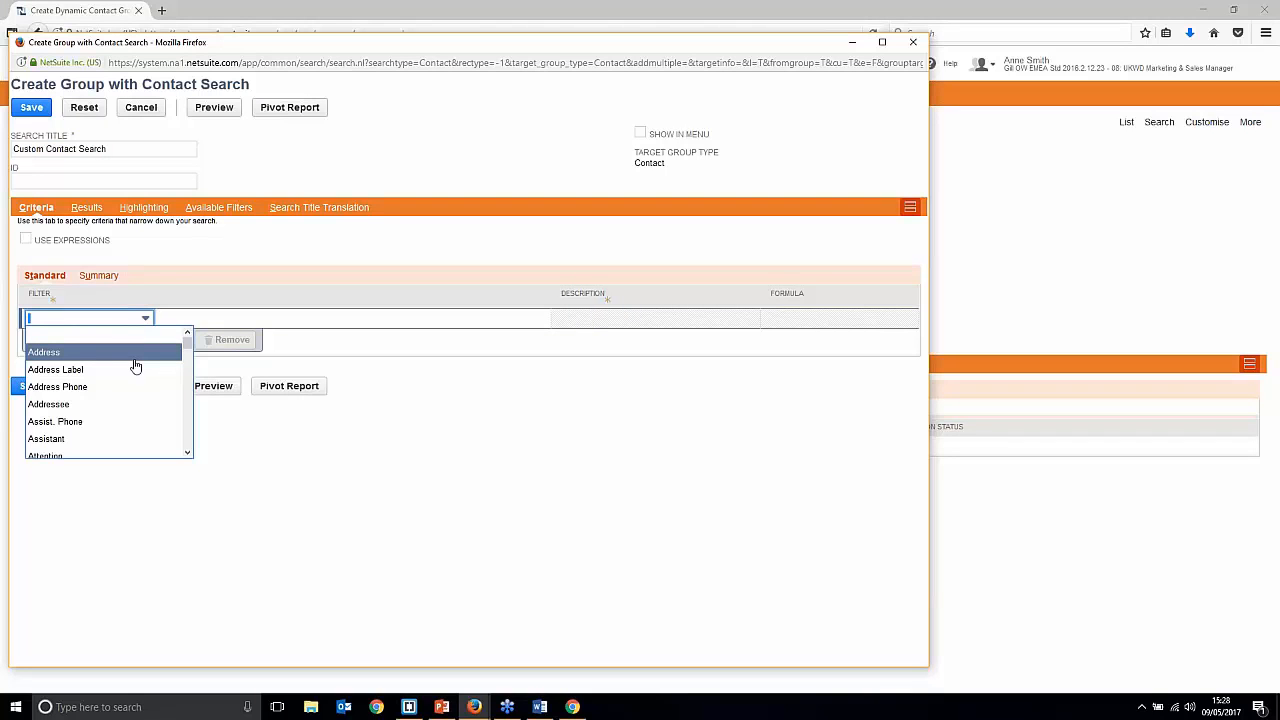
scroll(134, 372, down, 4)
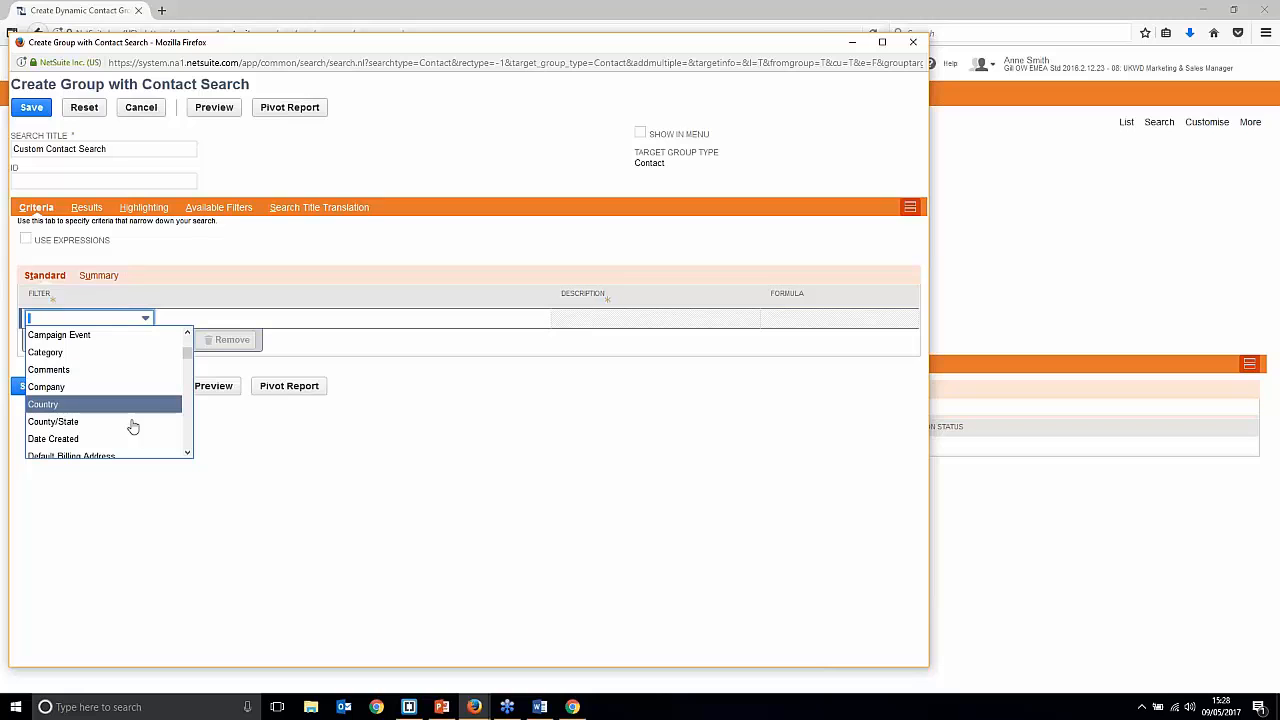
click(80, 406)
click(372, 320)
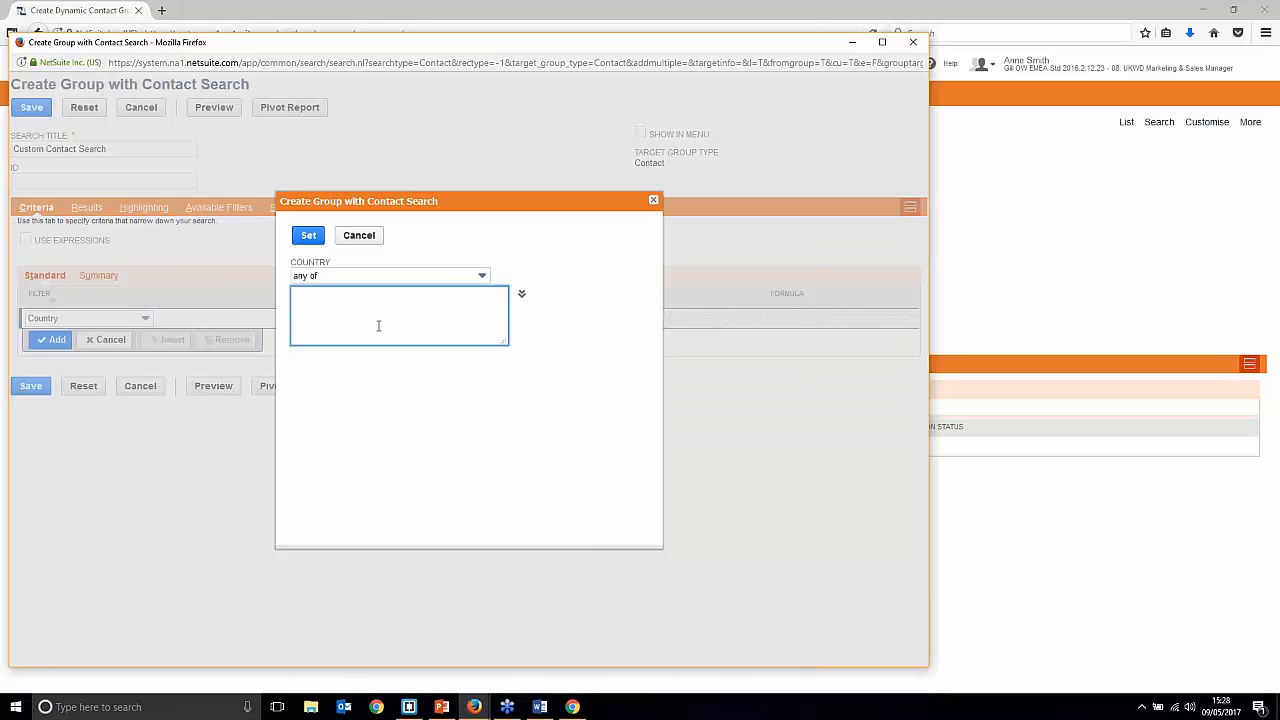
text(united)
click(377, 371)
click(303, 240)
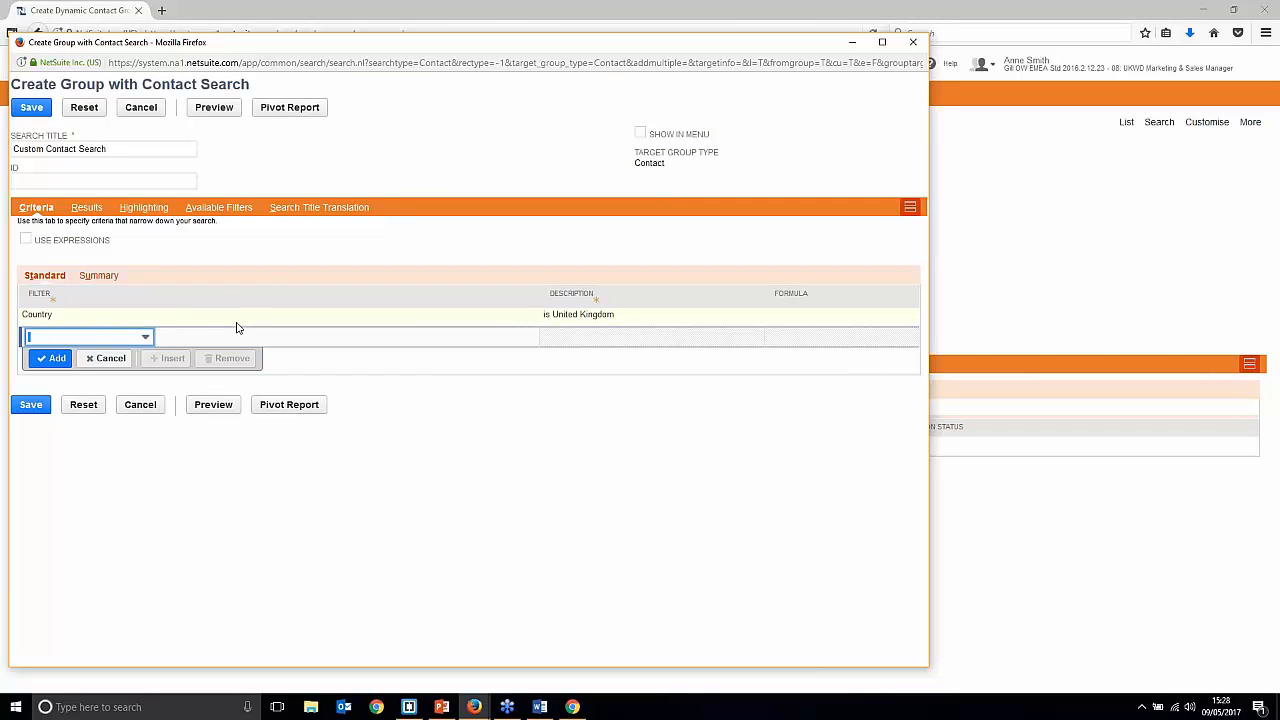
text(fi)
click(57, 361)
Step: Set the First Name filter to 'is not empty' and title the search 'First Name - In the UK'
click(366, 273)
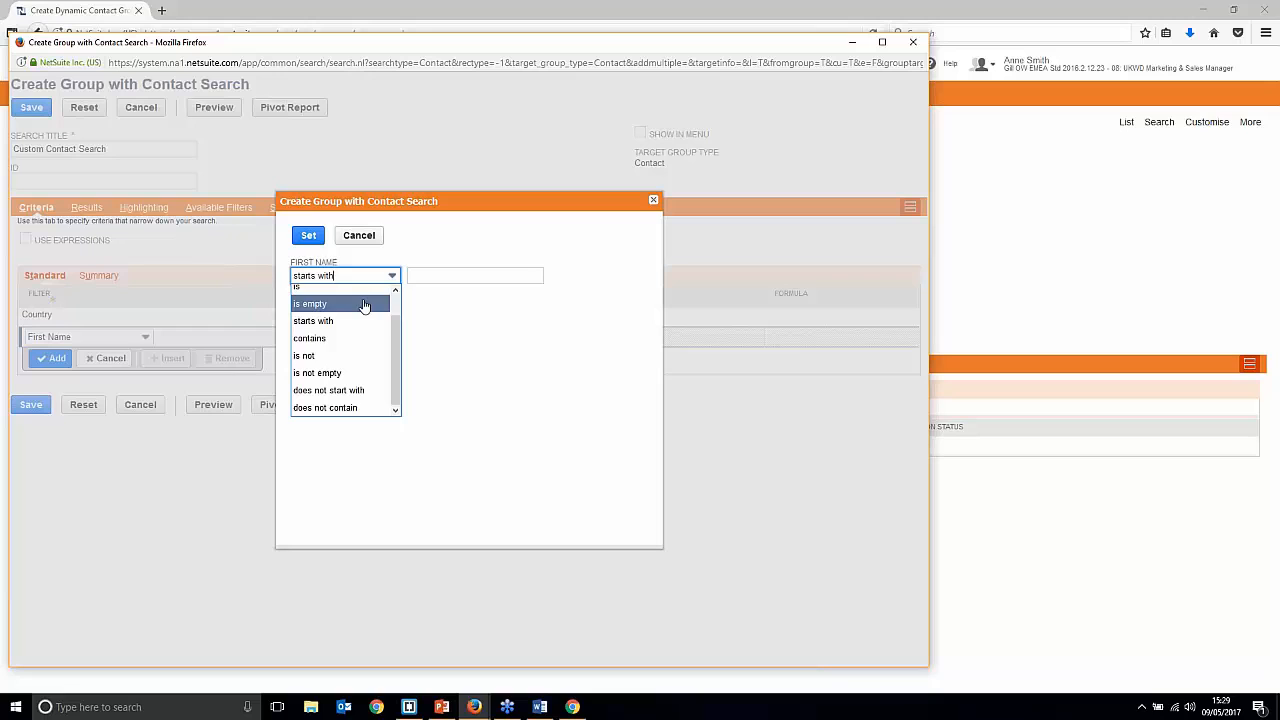
click(320, 374)
click(304, 239)
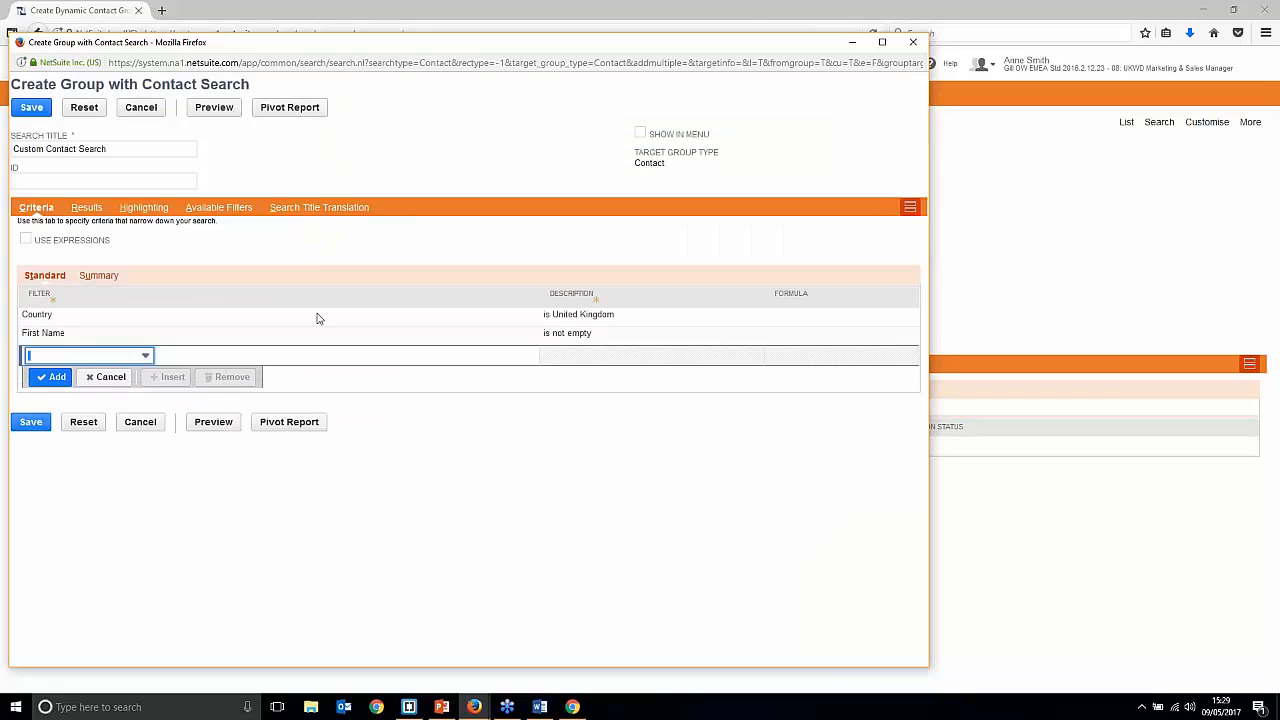
drag(171, 149, 6, 128)
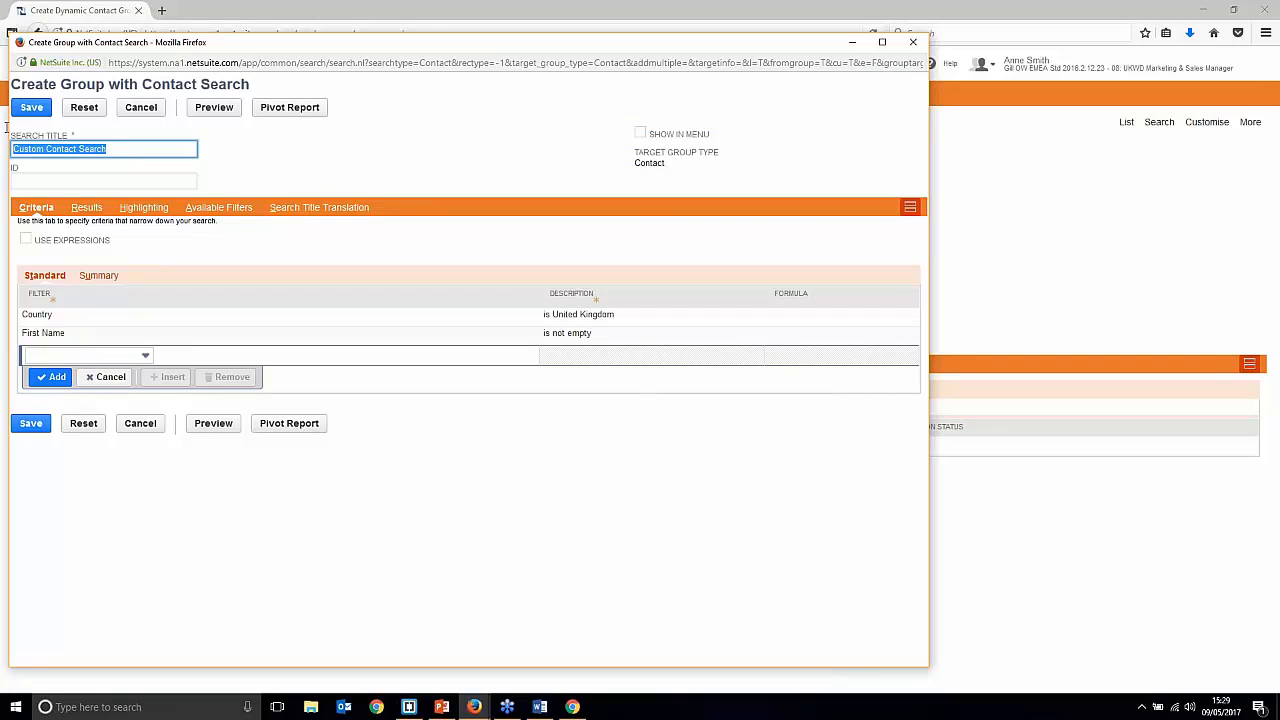
text(First Name )
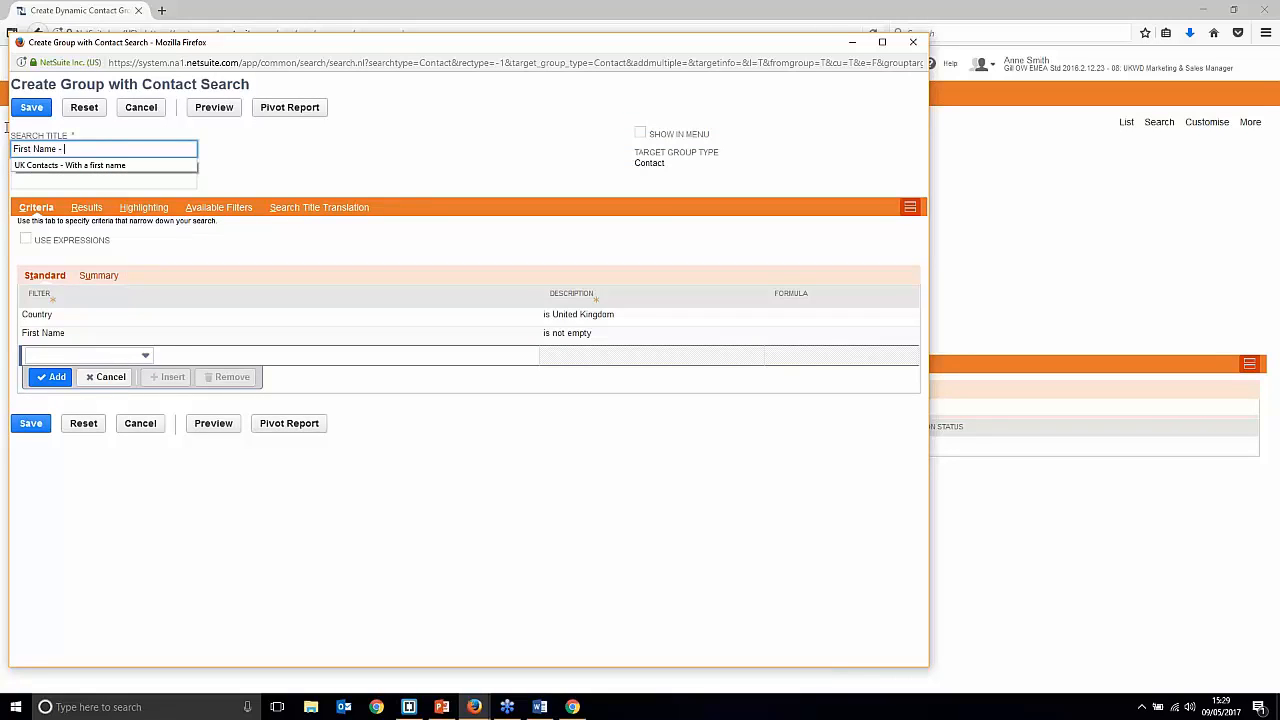
text(- In )
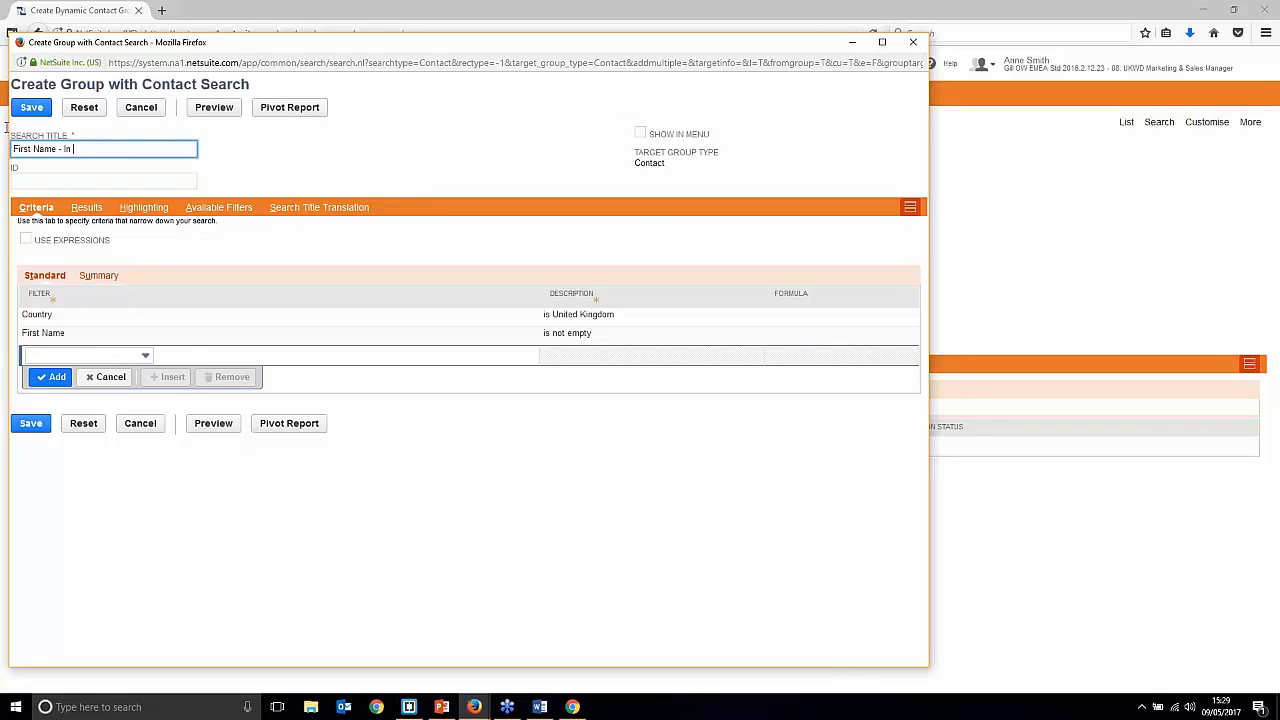
text(the UK)
Step: Save the First Name - In the UK search, then save the Dynamic Group Test group
click(31, 107)
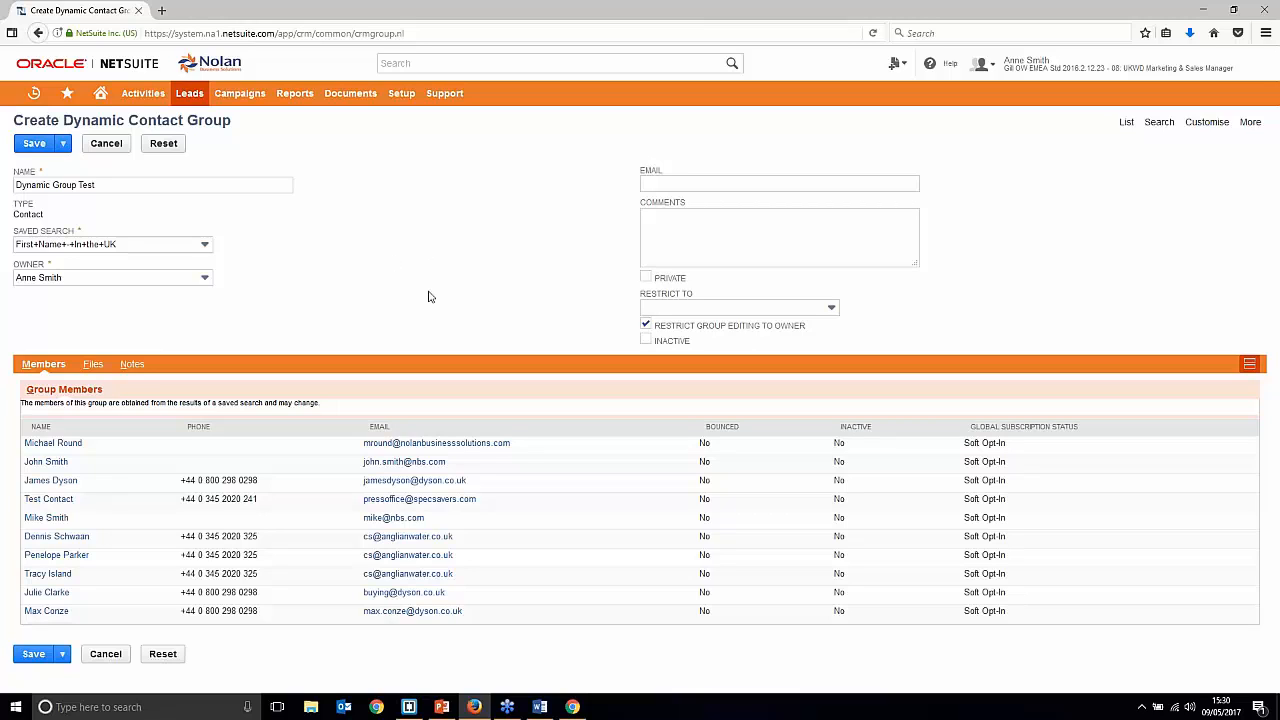
click(34, 143)
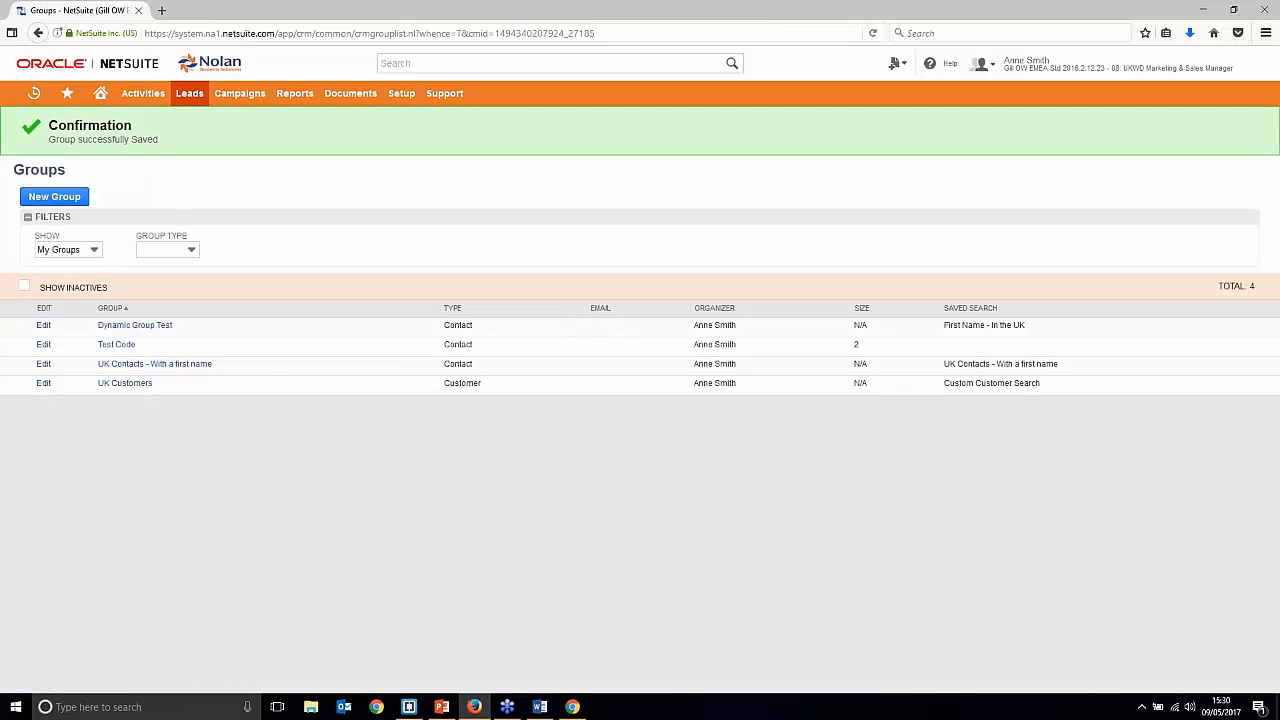
Step: Review the Groups list confirming Dynamic Group Test uses the First Name - In the UK saved search
mouse_move(312, 91)
Step: Start the NetSuite Marketing deck's full-screen slide show from slide 3, Agenda
click(441, 707)
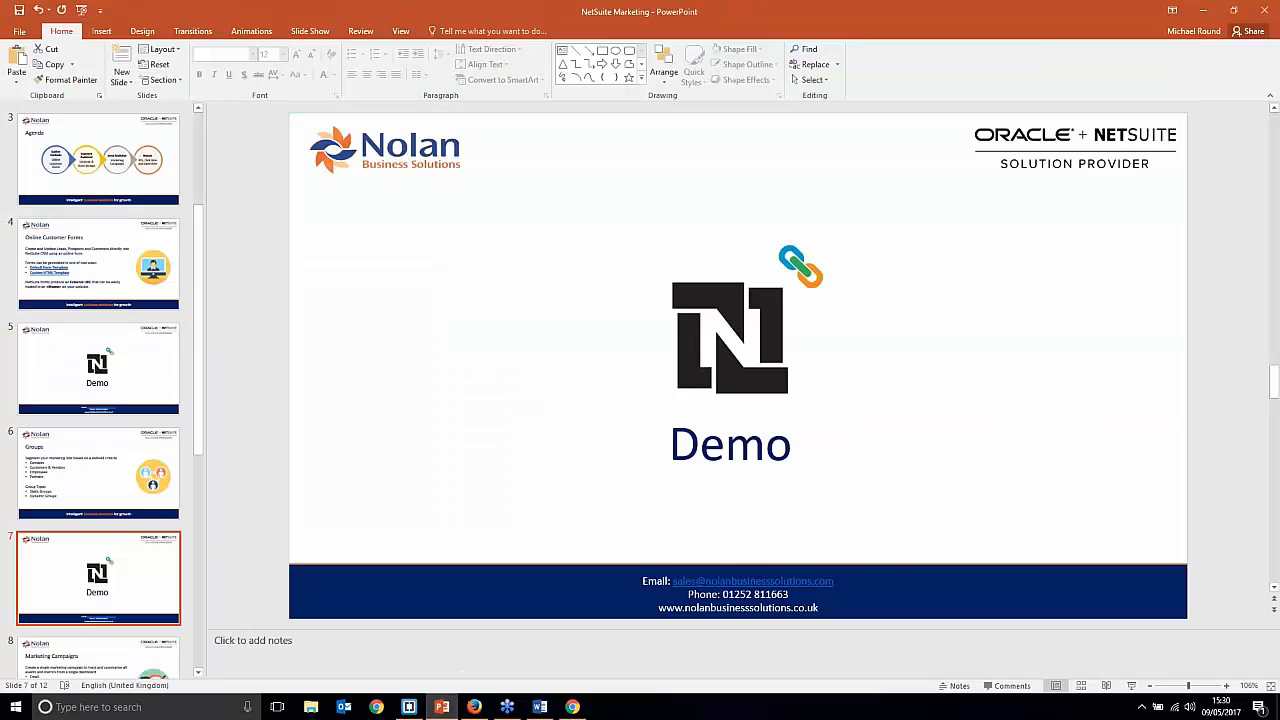
click(43, 190)
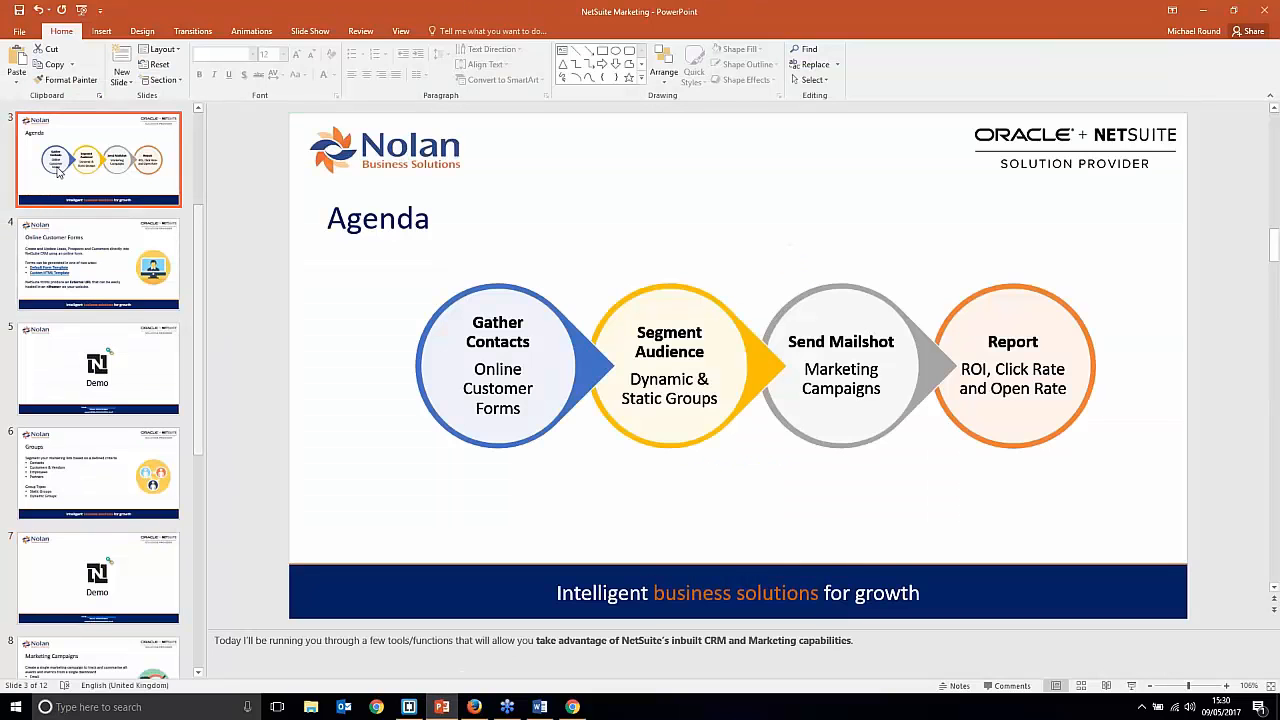
click(1131, 687)
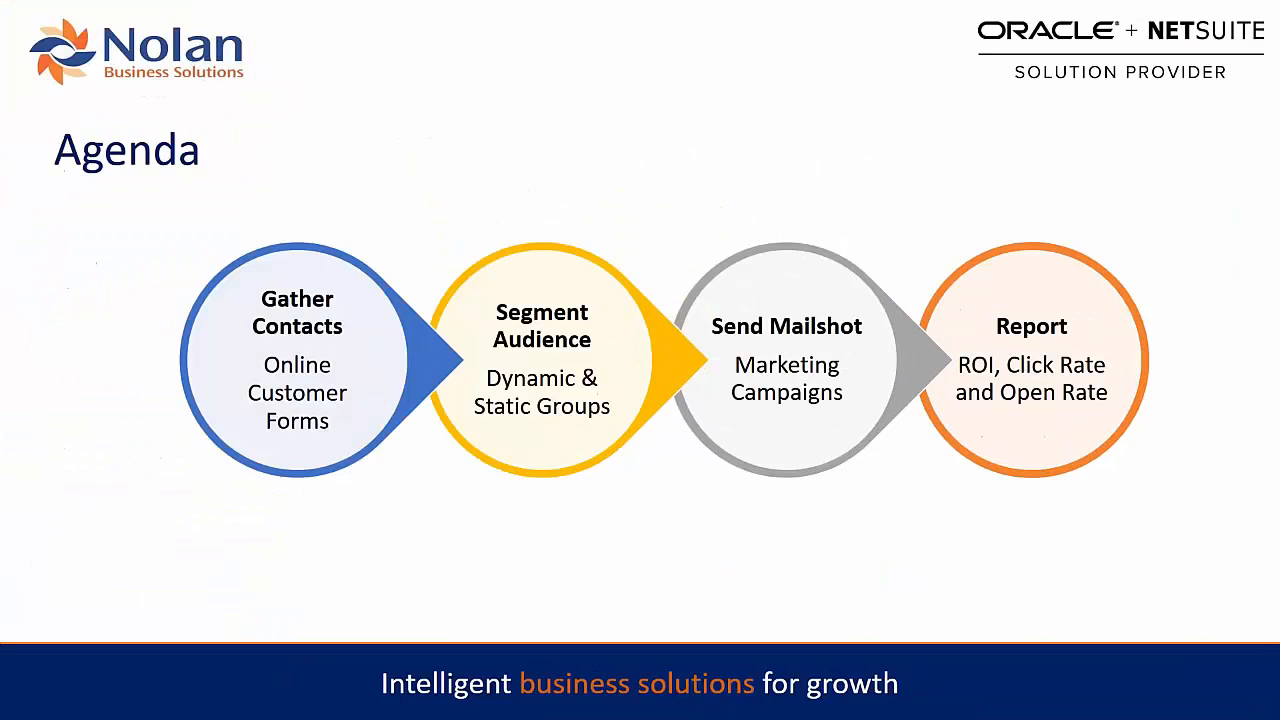
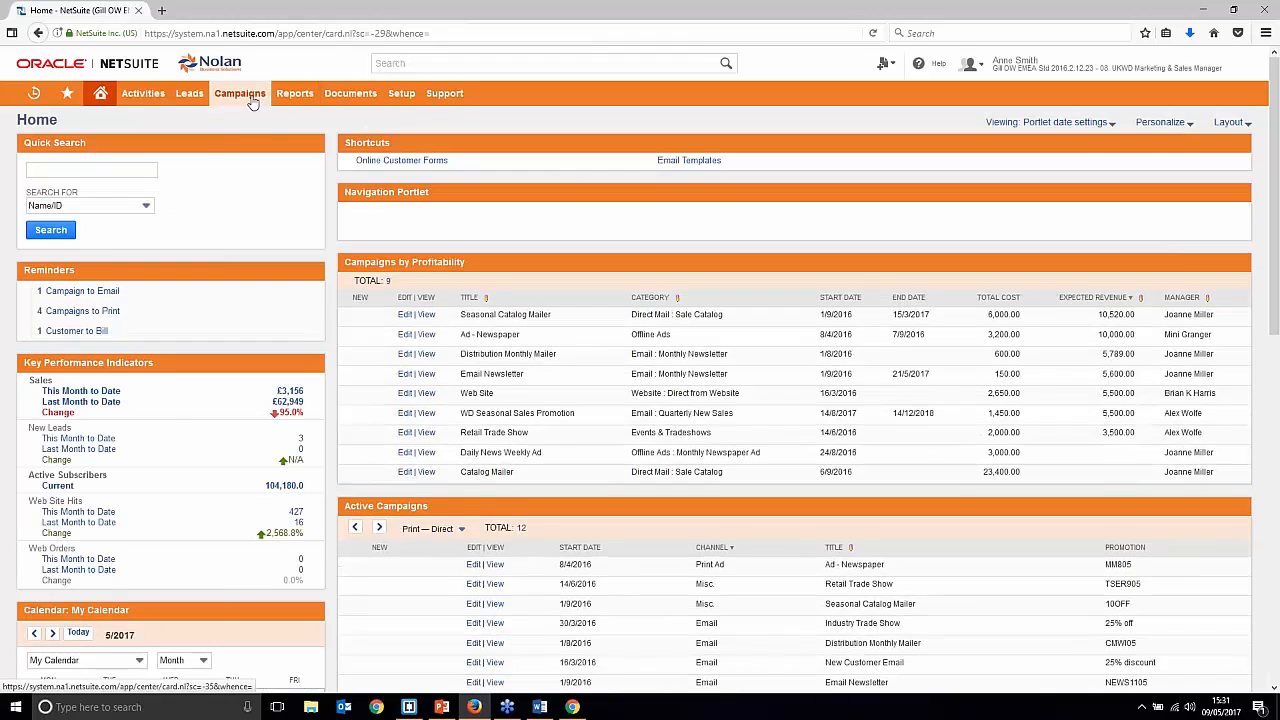
Step: Open the Marketing Campaigns list of 24 campaigns and start a new campaign record
mouse_move(253, 103)
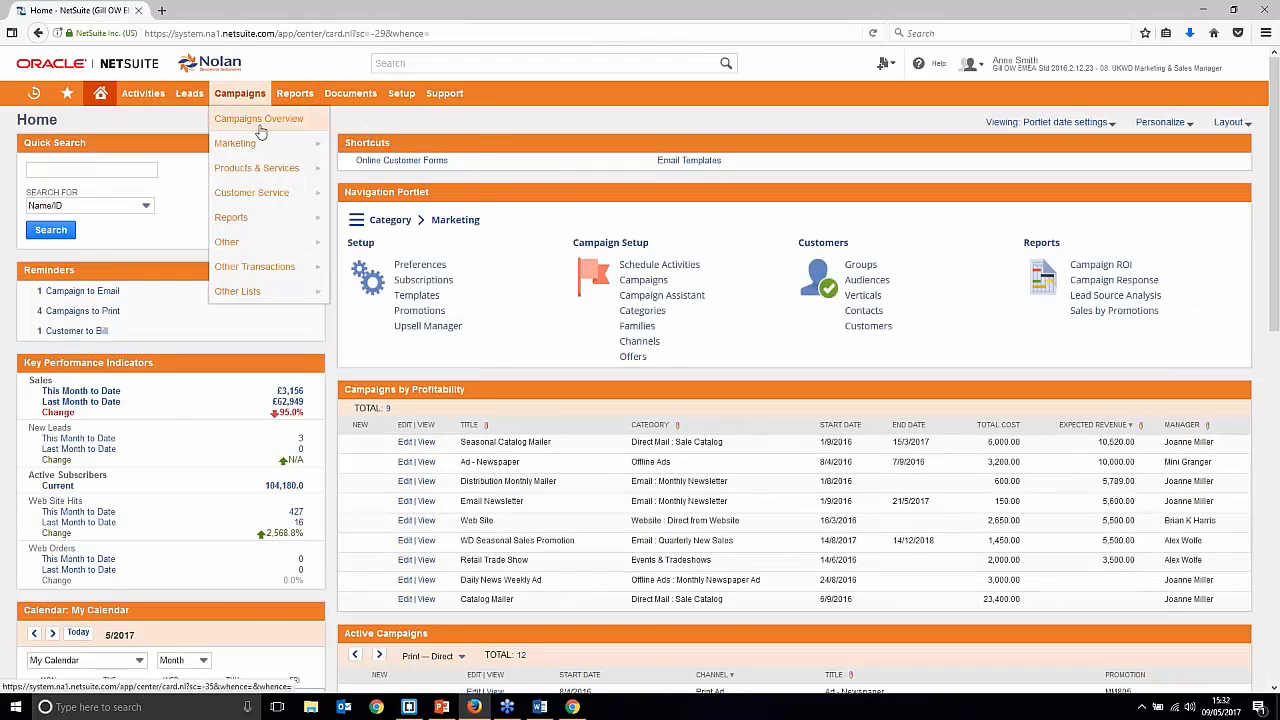
mouse_move(266, 141)
mouse_move(386, 196)
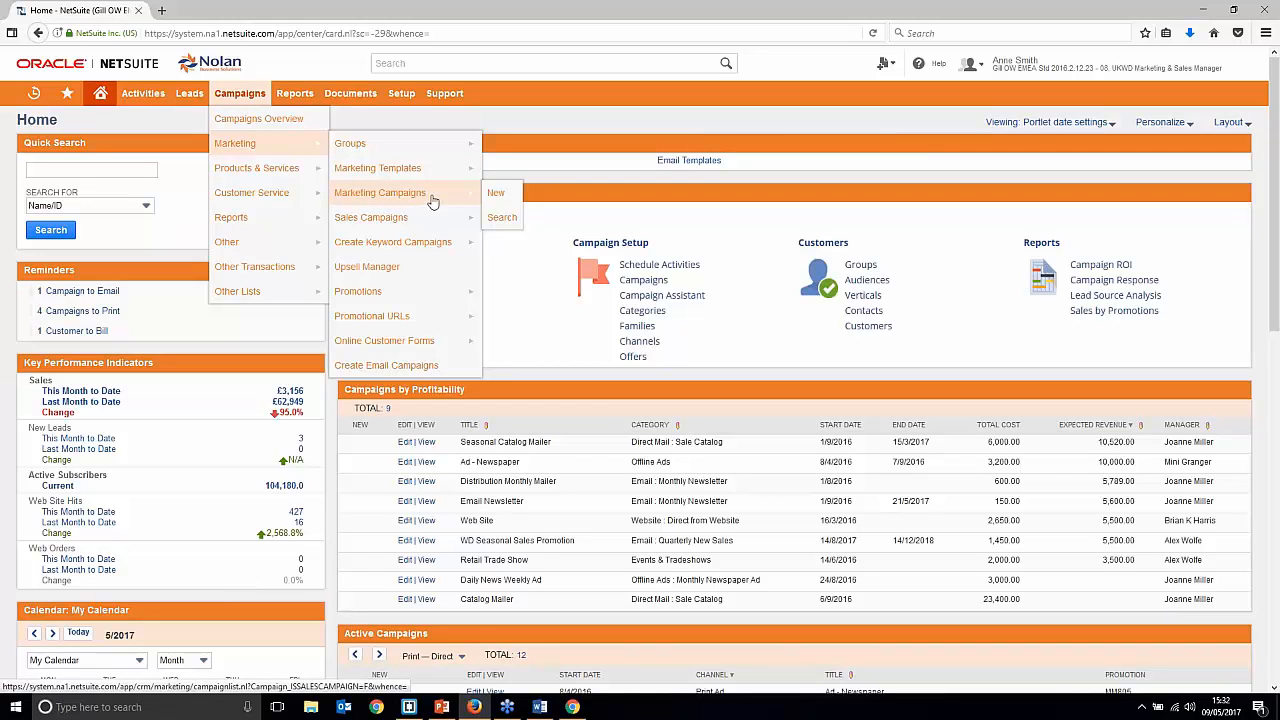
click(442, 197)
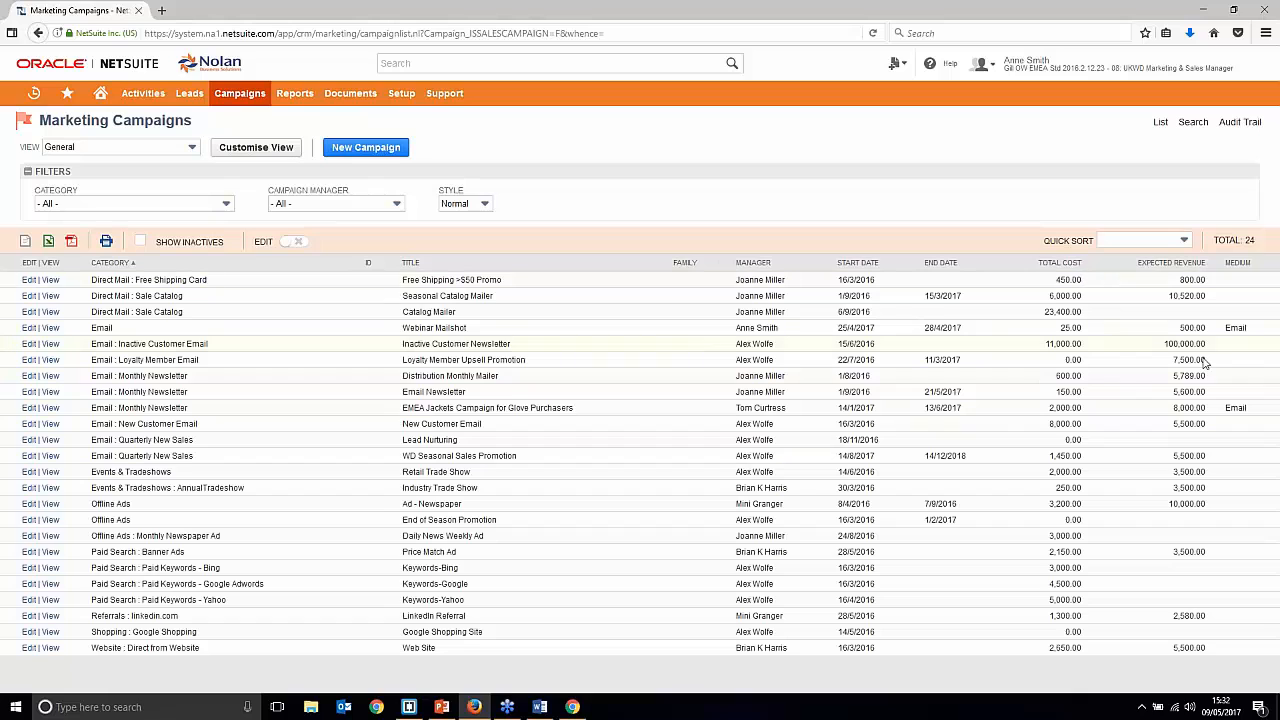
click(367, 149)
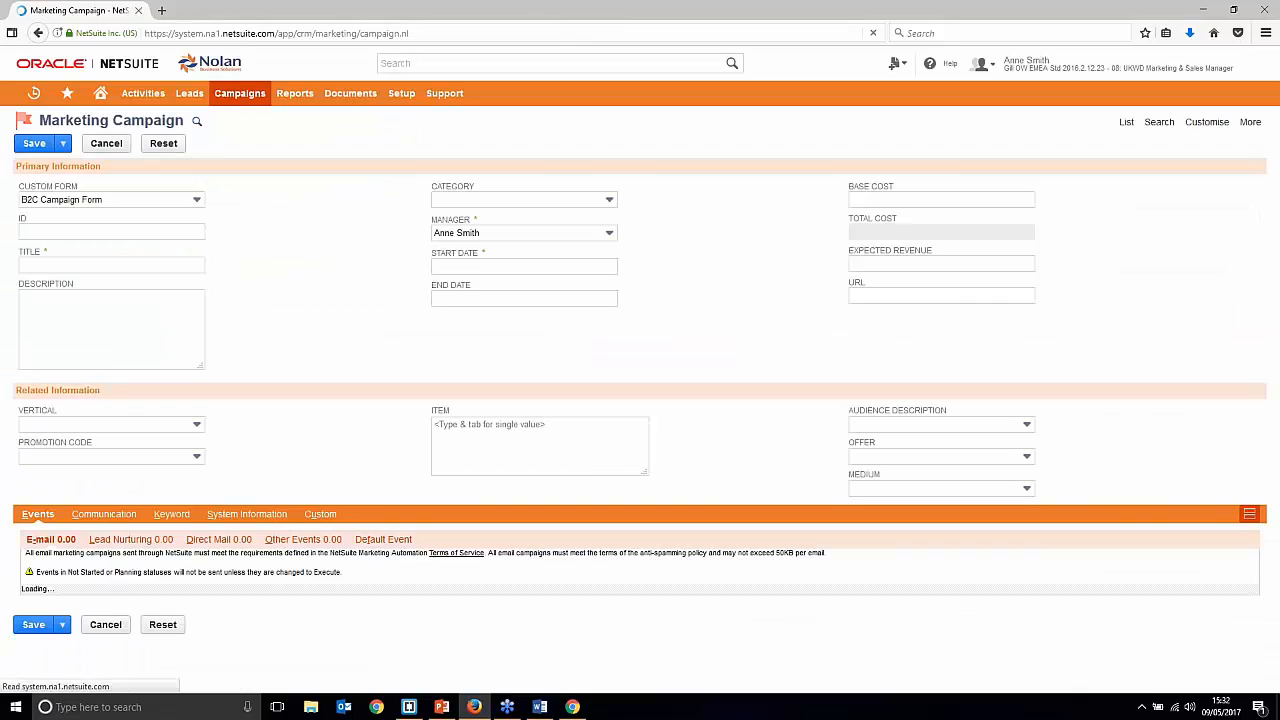
Step: Title the new campaign 'Webinar Mailshot'
click(139, 265)
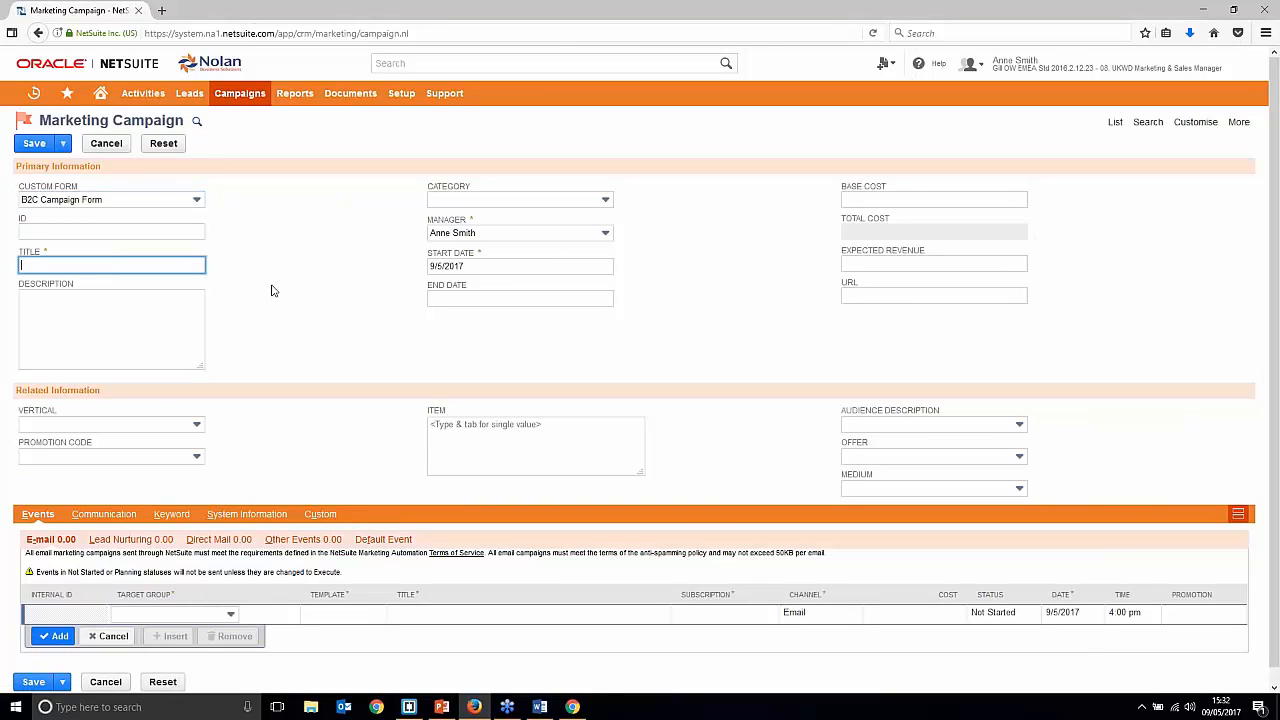
text(Webinar Mailshot)
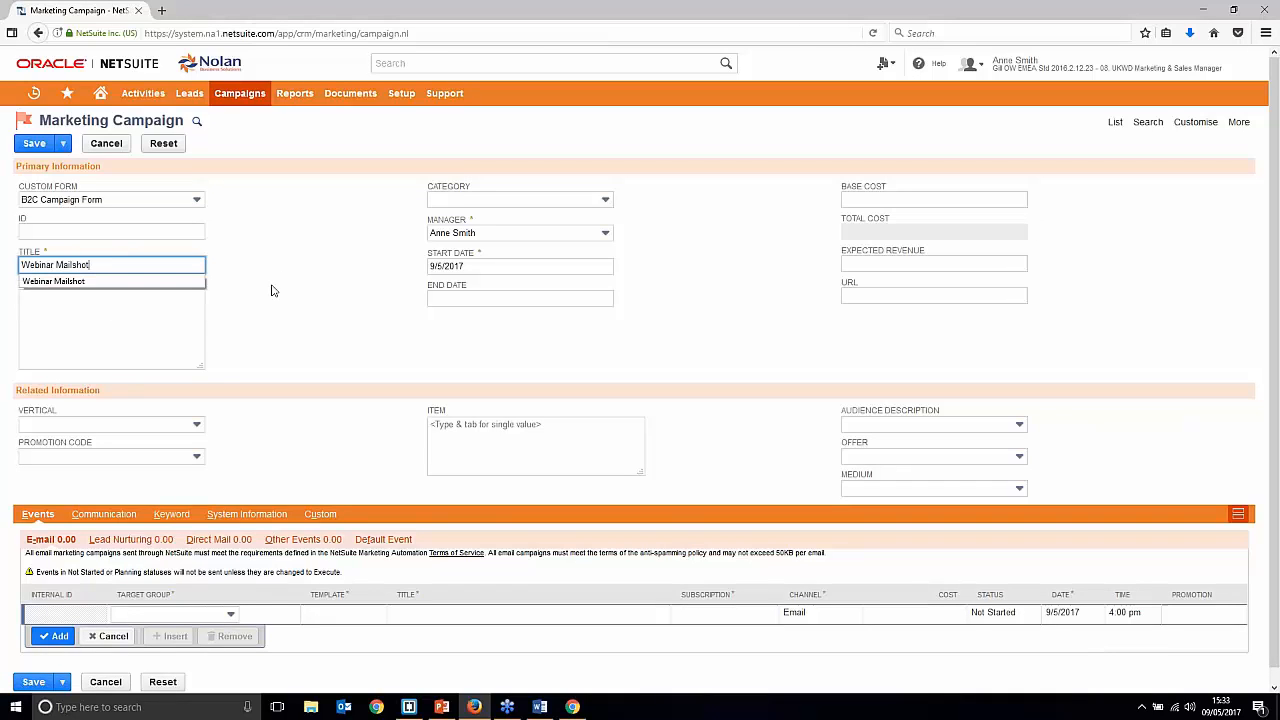
click(271, 290)
click(102, 293)
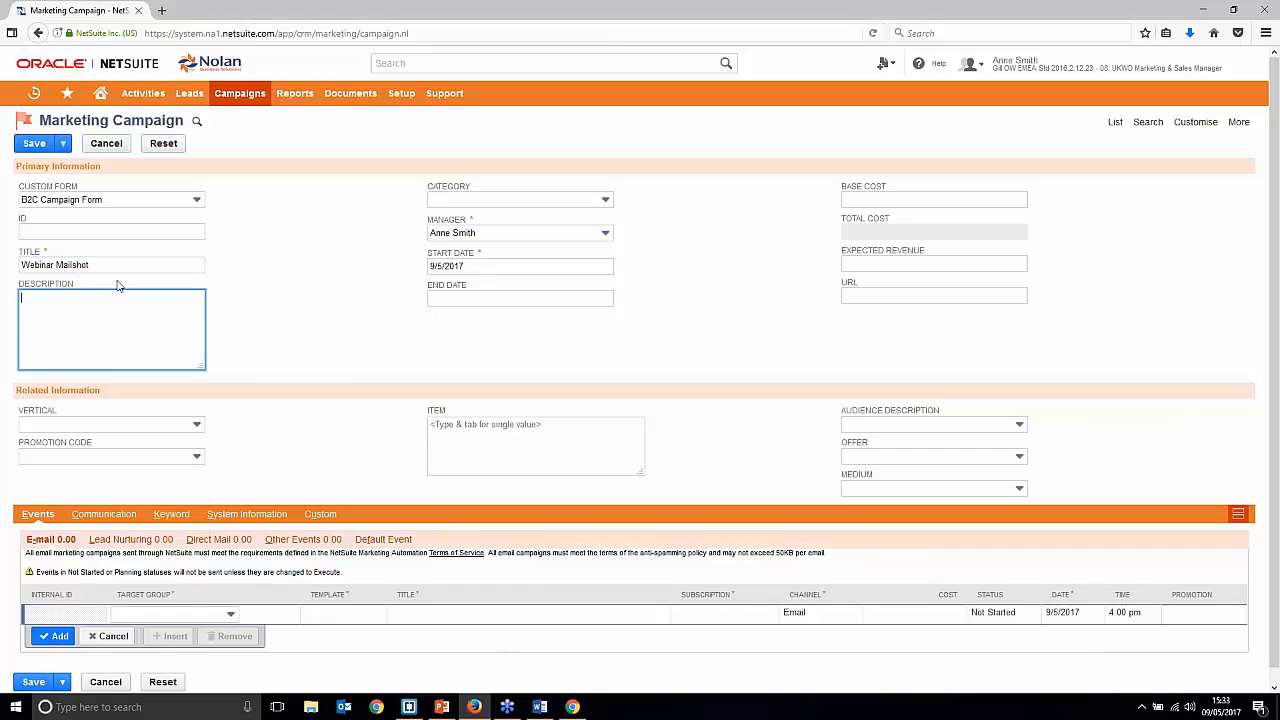
Step: Set the campaign category to Email
click(527, 202)
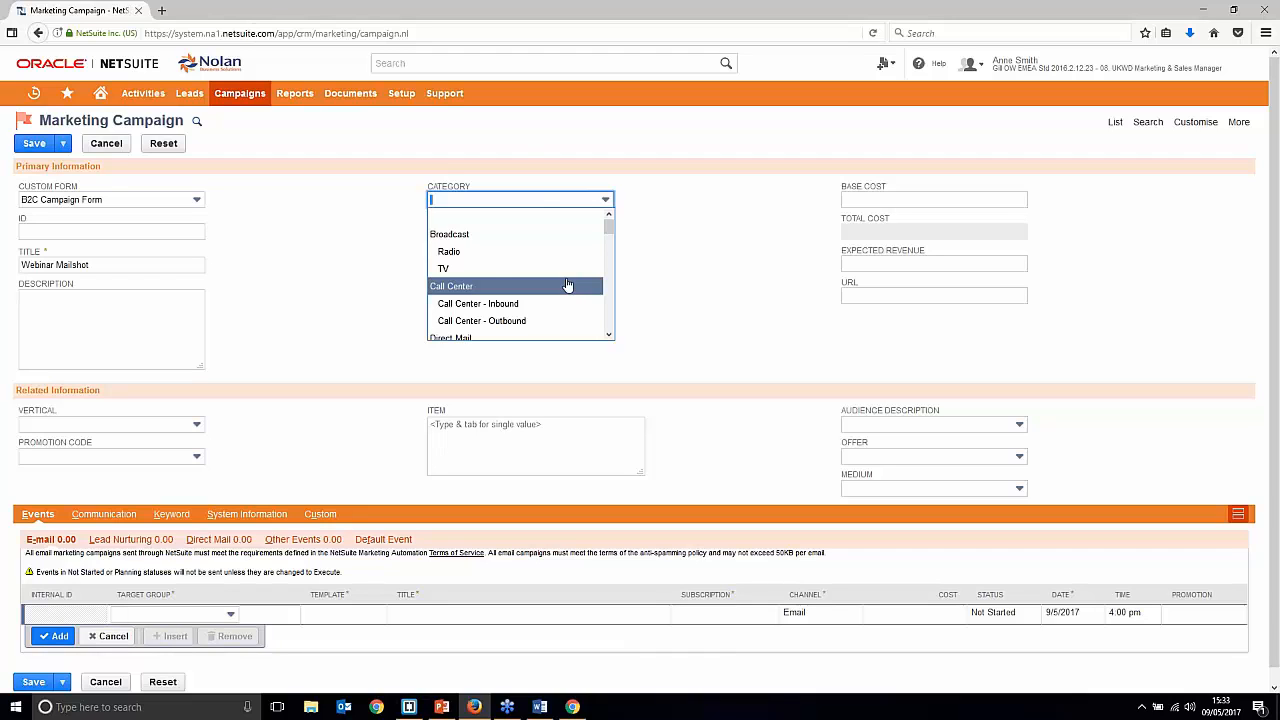
scroll(565, 290, down, 3)
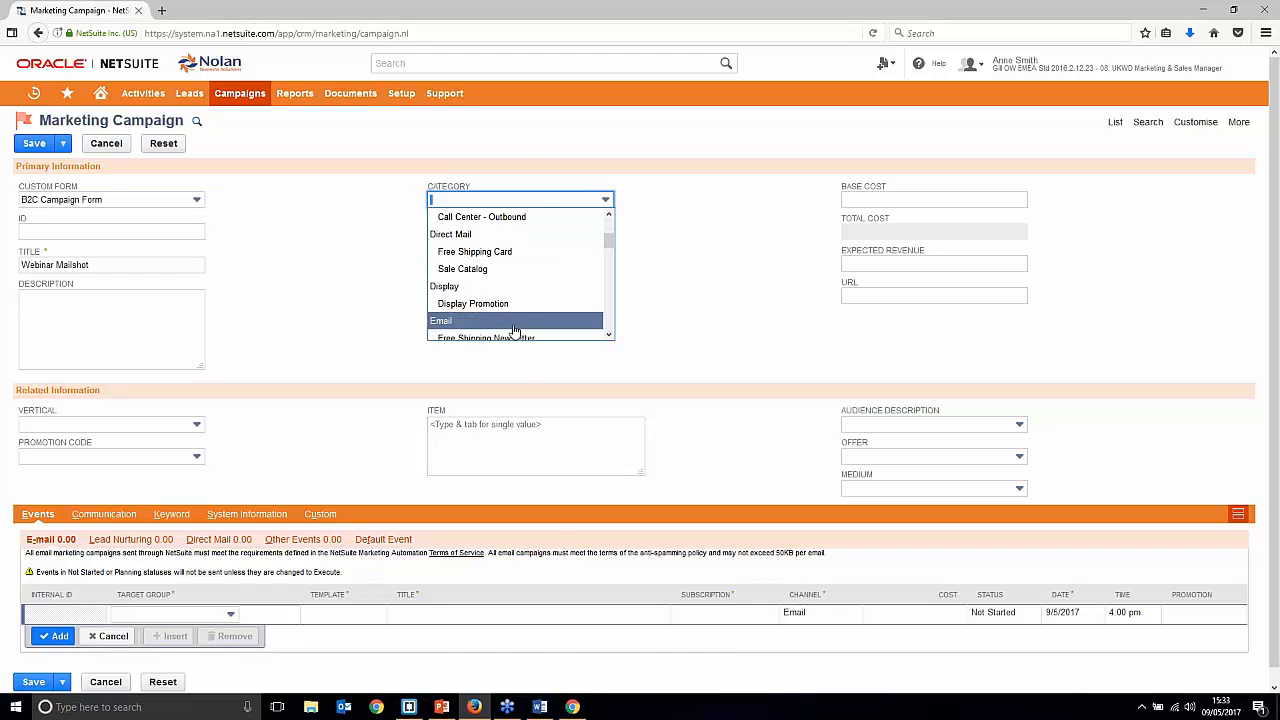
scroll(515, 330, down, 1)
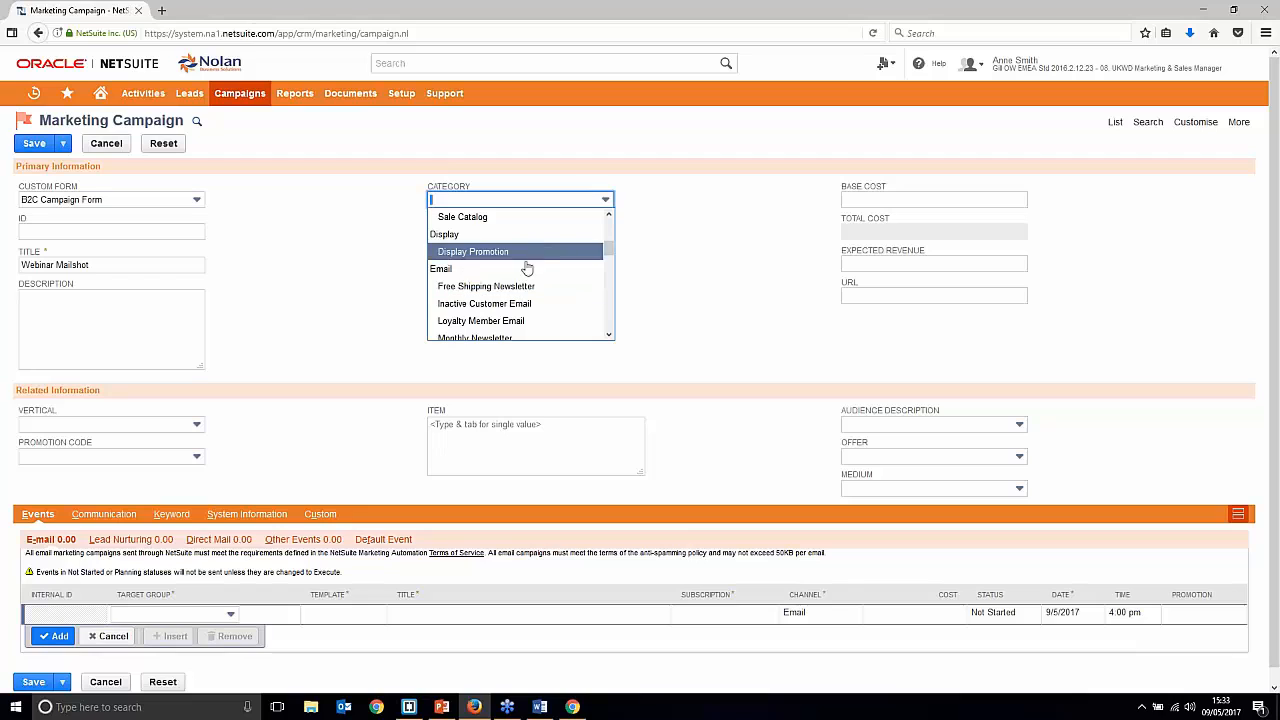
scroll(530, 275, down, 1)
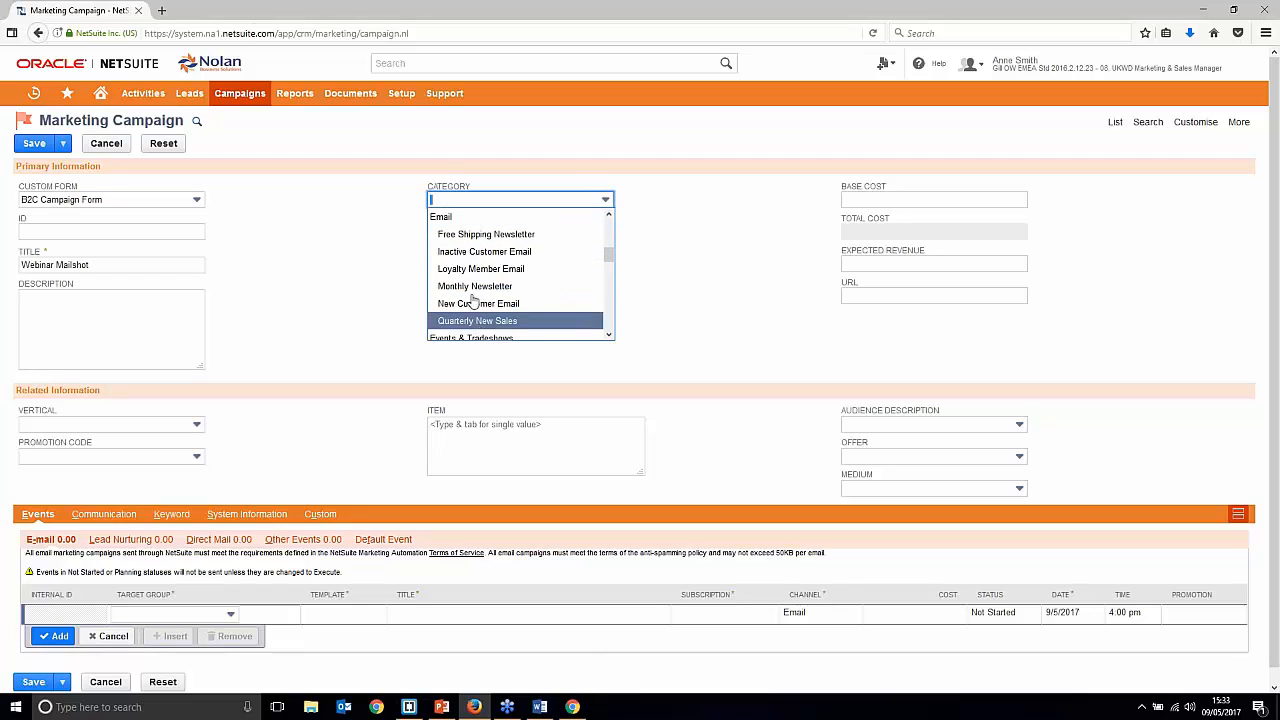
click(448, 217)
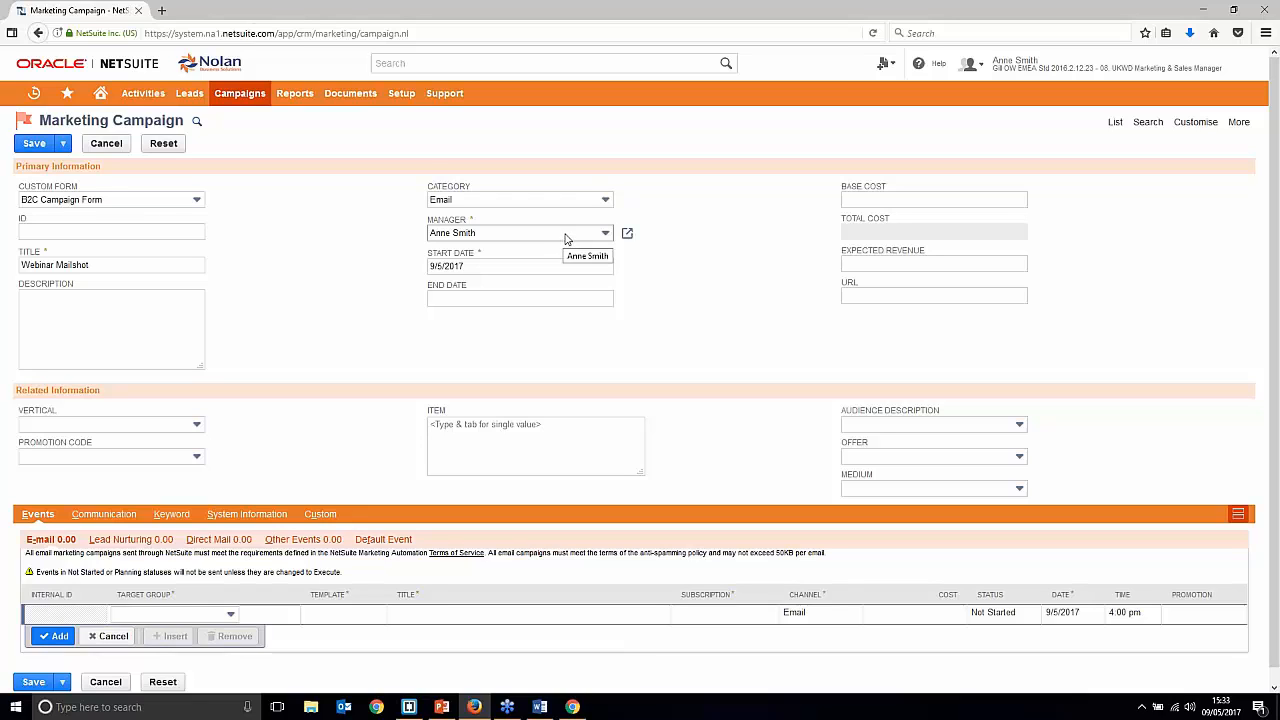
Step: Set the campaign end date to 9/6/2017 from the calendar
click(624, 300)
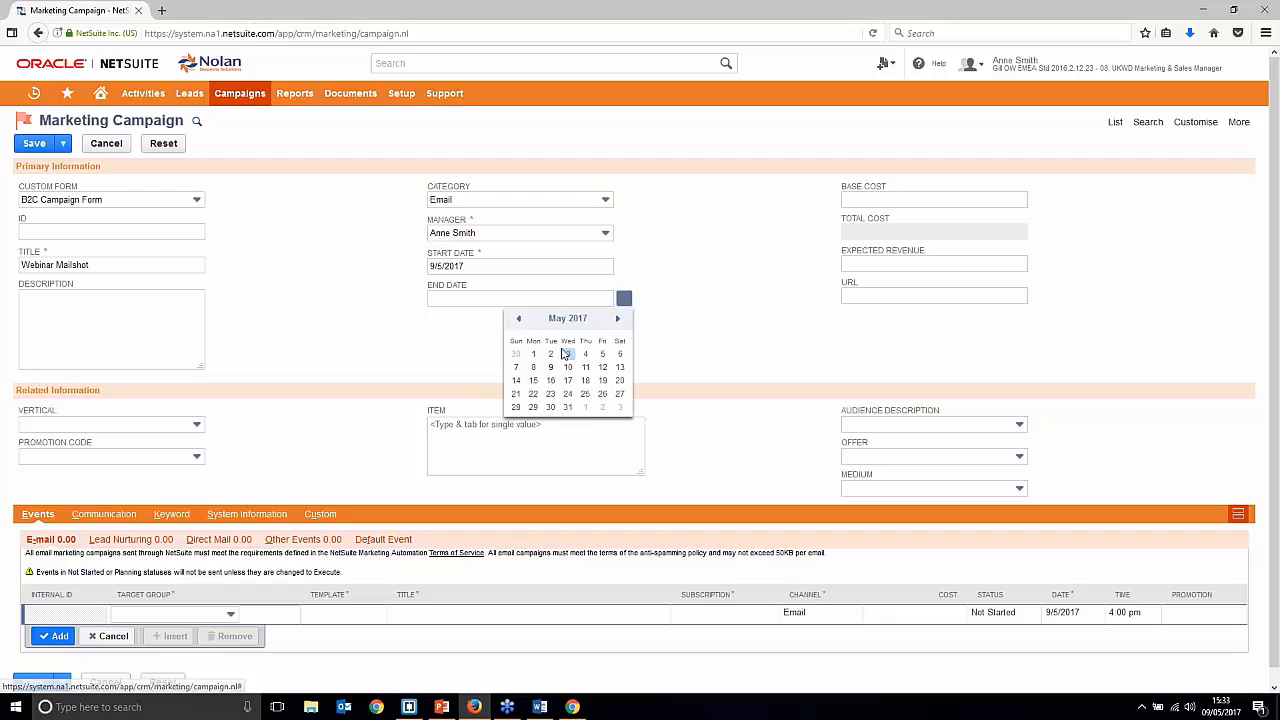
click(618, 319)
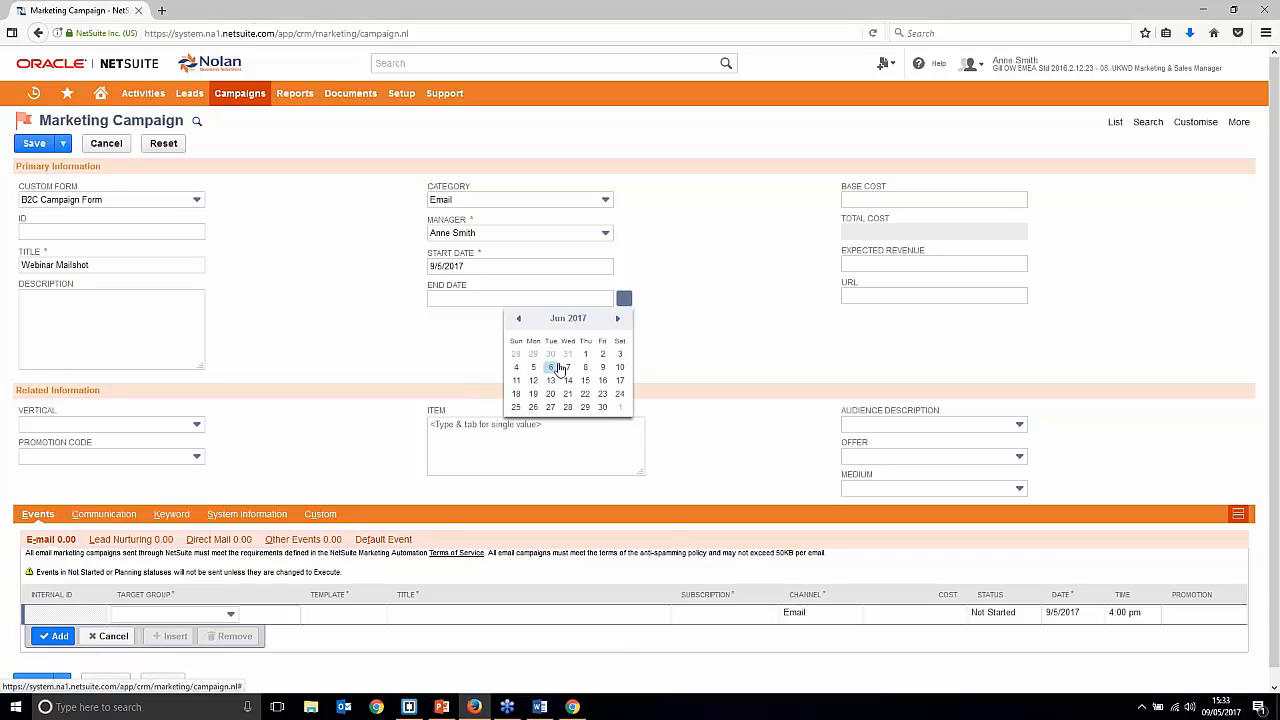
click(603, 367)
right_click(858, 200)
click(866, 200)
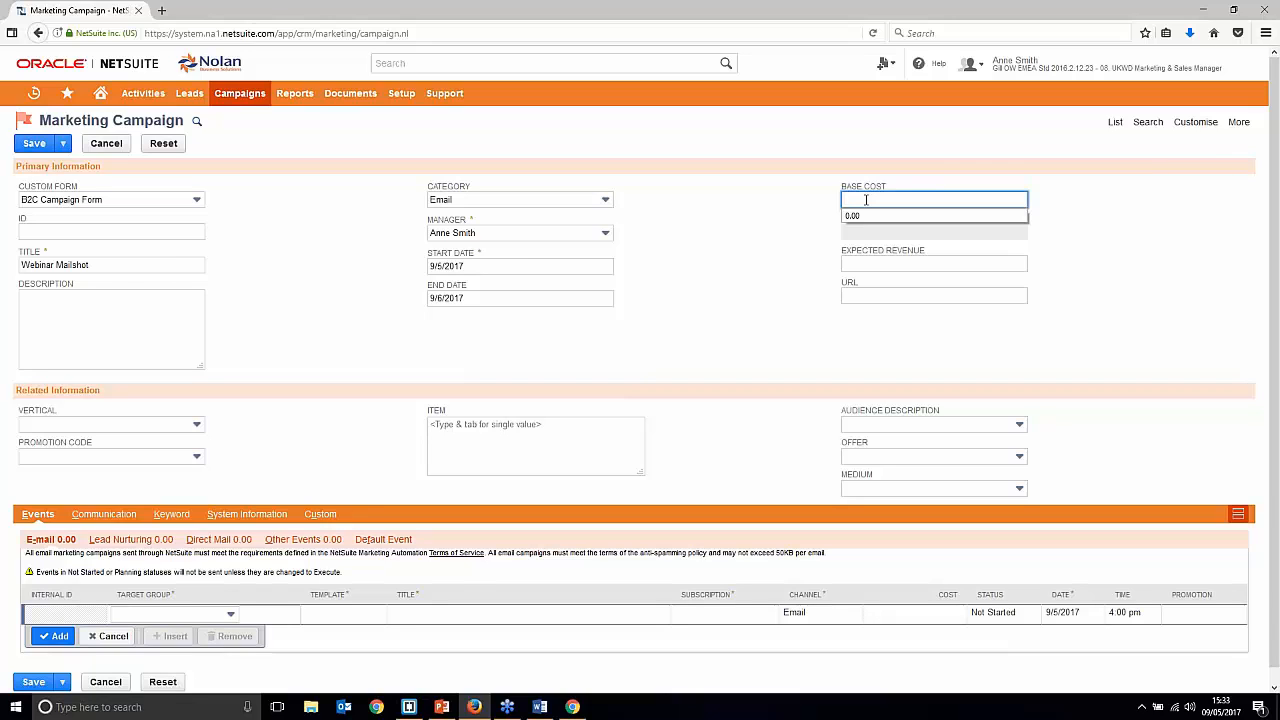
Step: Enter a base cost of 200.00 and expected revenue of 5,000.00
text(200)
click(823, 233)
click(906, 266)
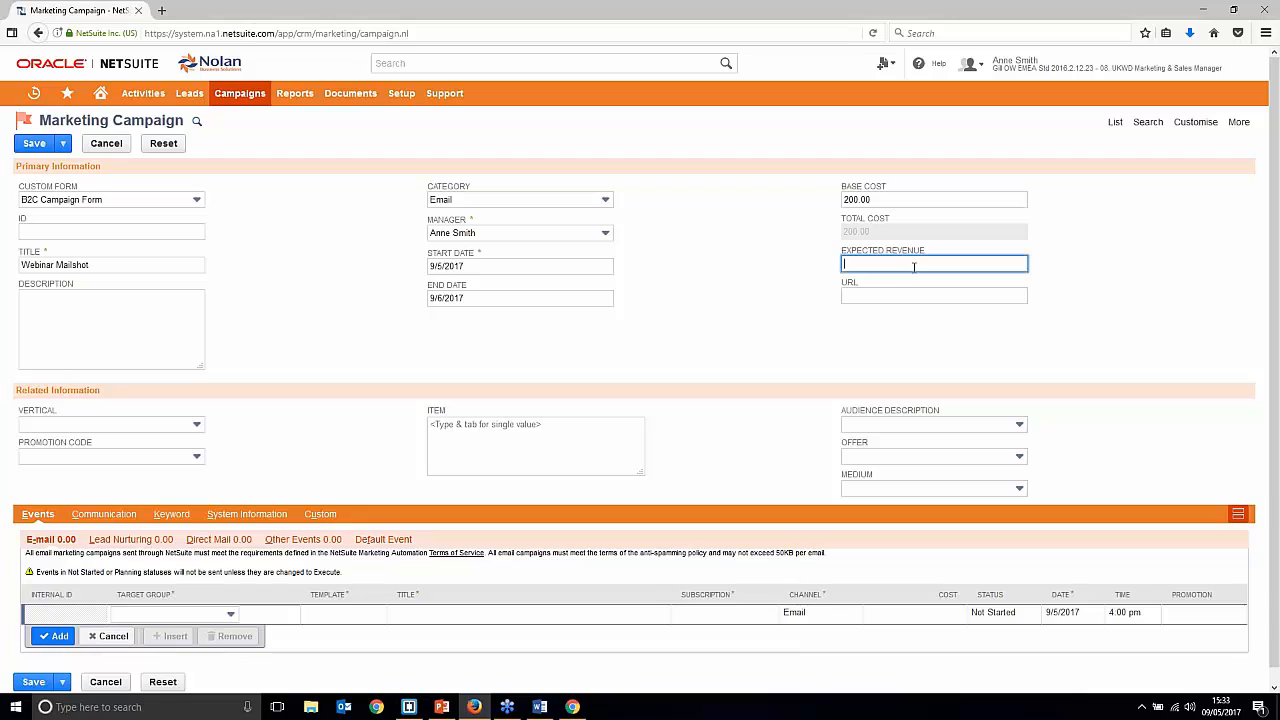
text(5000)
click(790, 354)
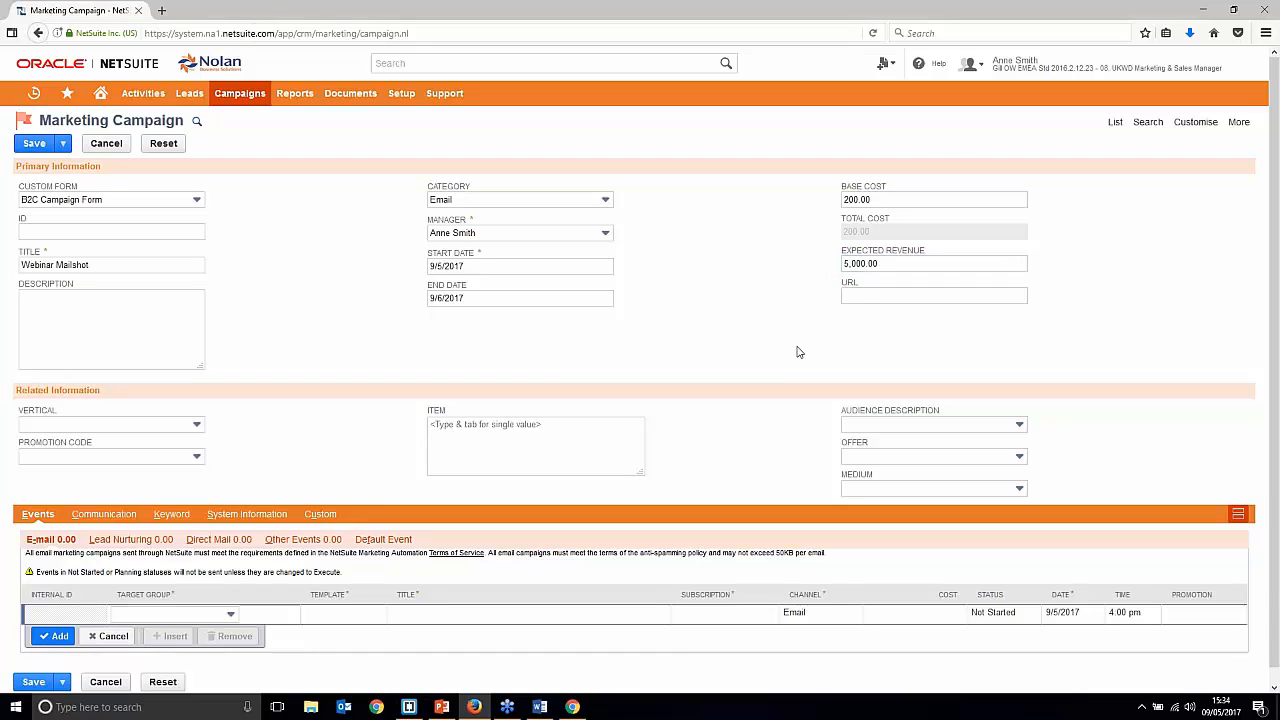
click(864, 199)
click(1005, 264)
Step: Set the vertical to All Verticals, leaving promotion code and item empty
scroll(694, 294, down, 1)
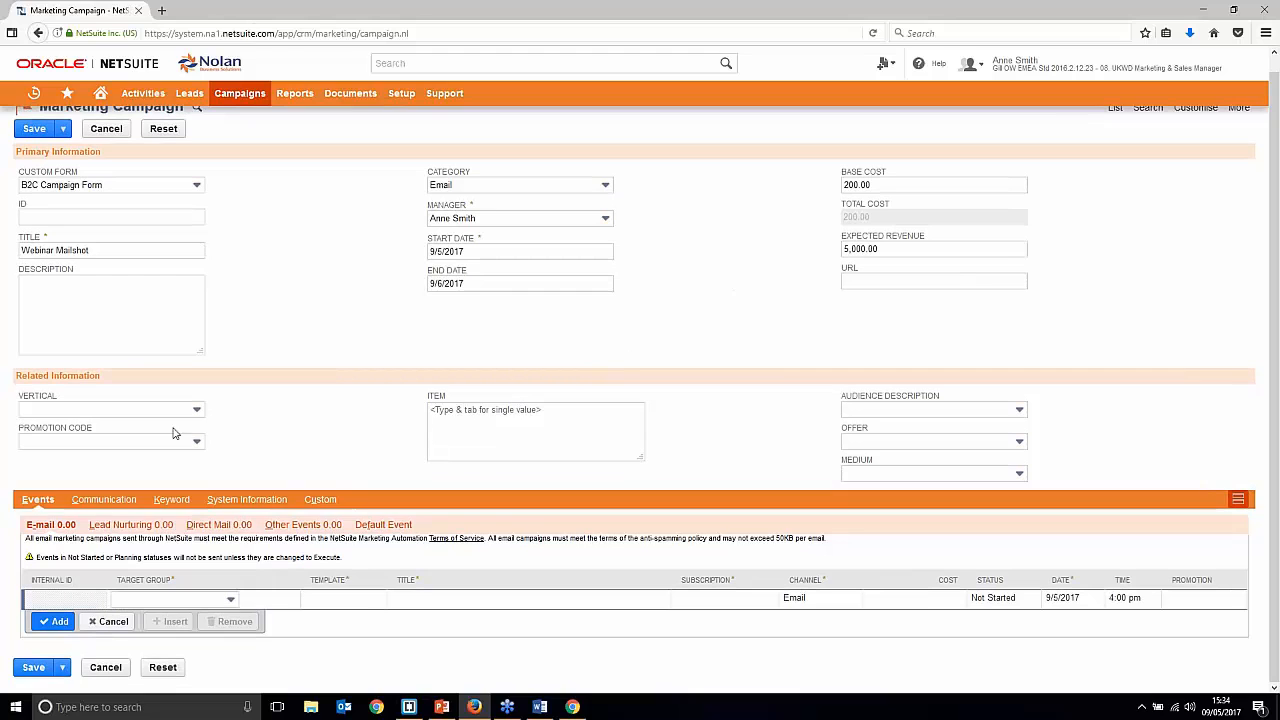
click(143, 414)
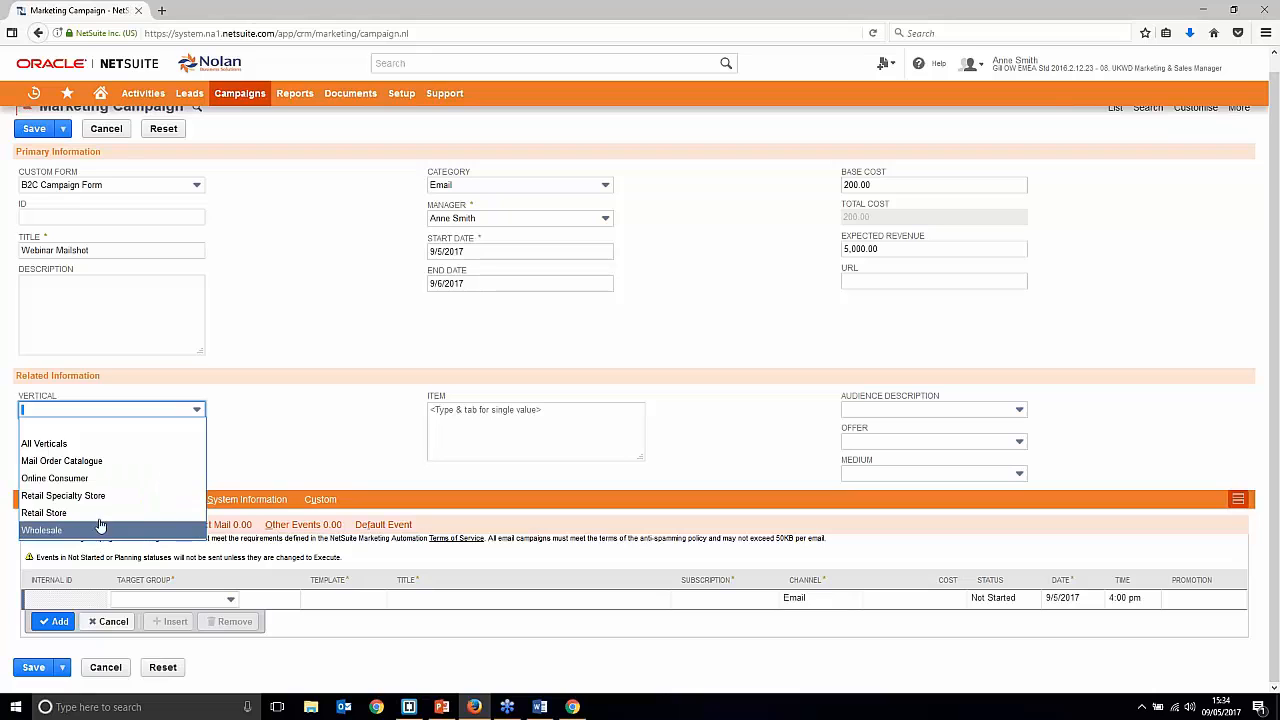
click(95, 443)
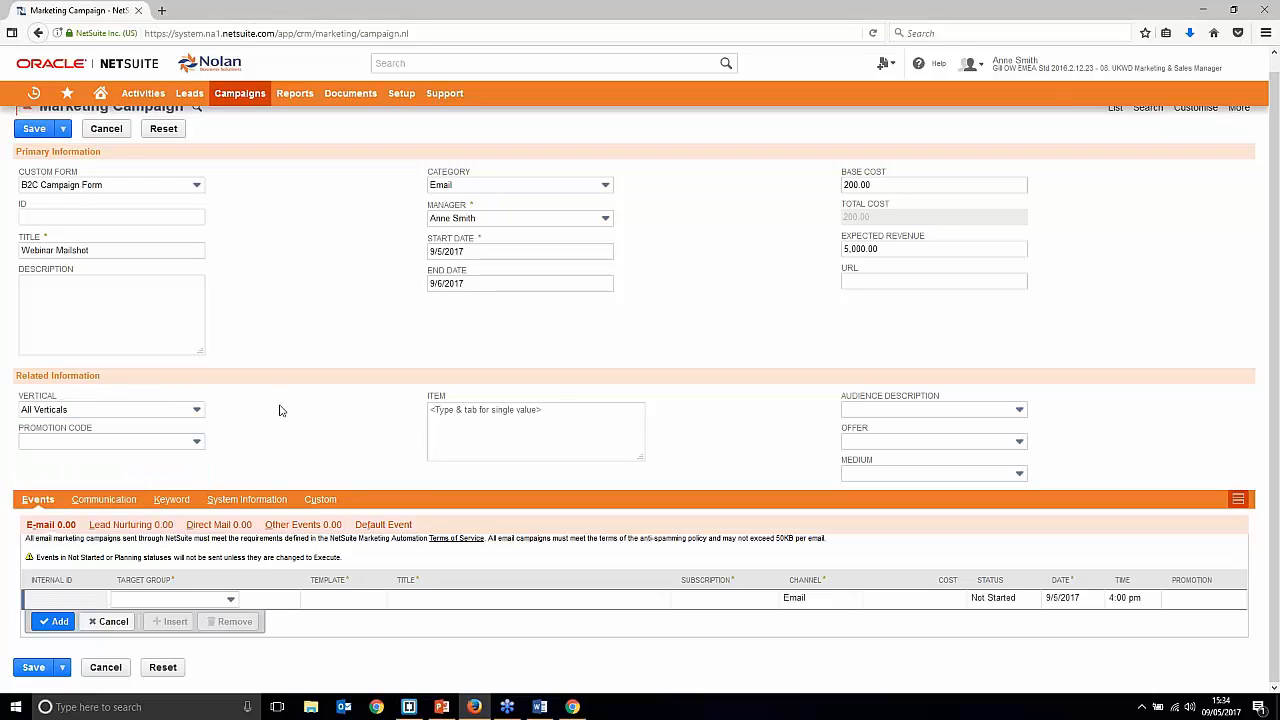
click(154, 438)
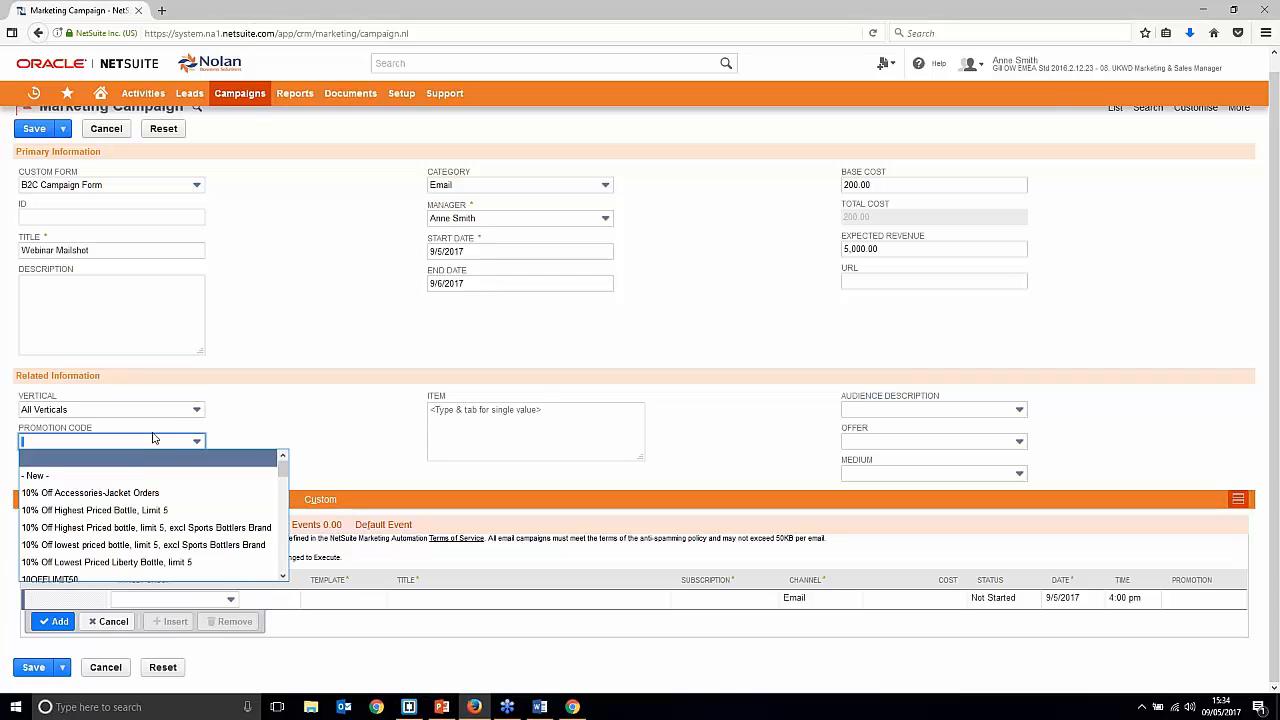
click(457, 440)
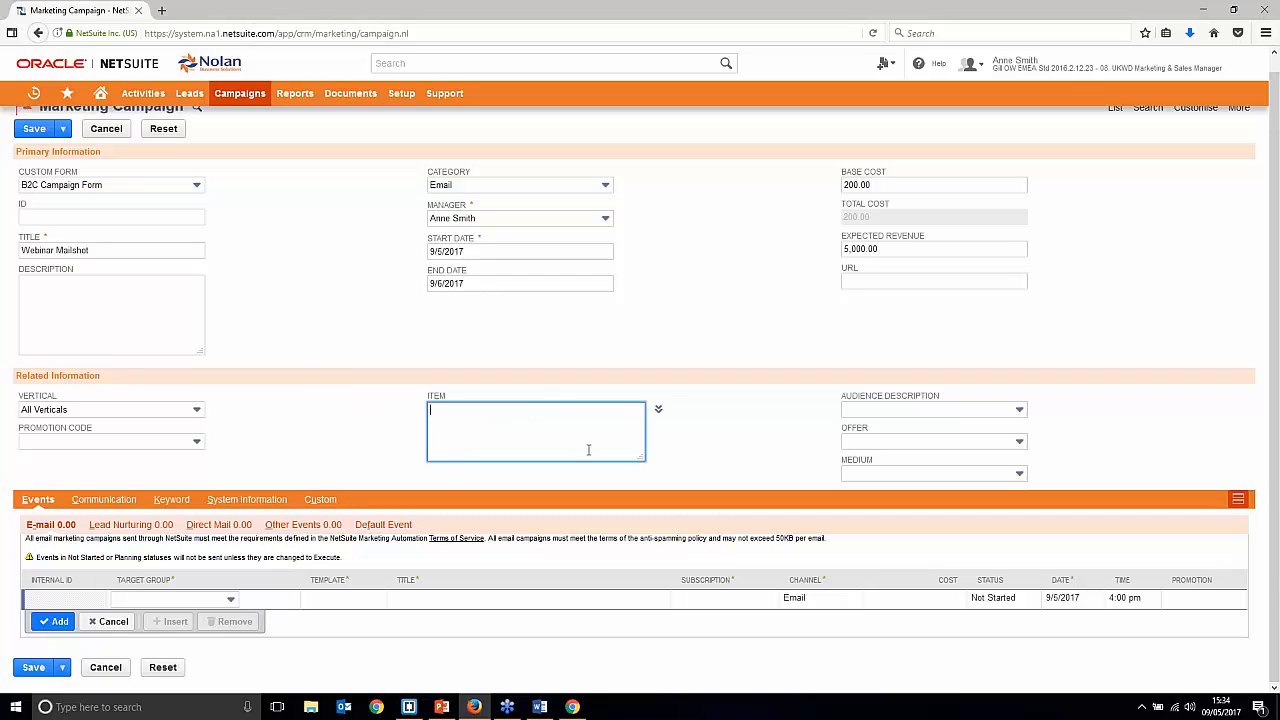
click(883, 413)
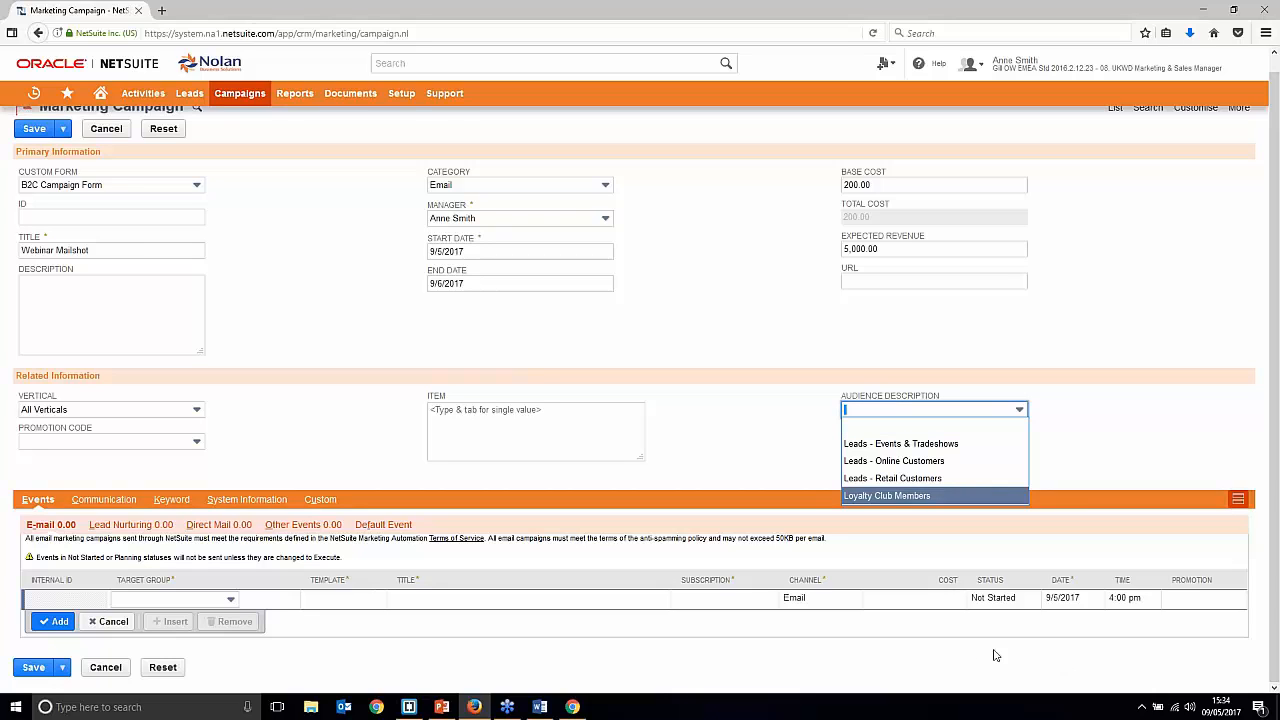
Step: Choose Leads - Online Customers as the campaign's audience description
click(927, 495)
click(1019, 409)
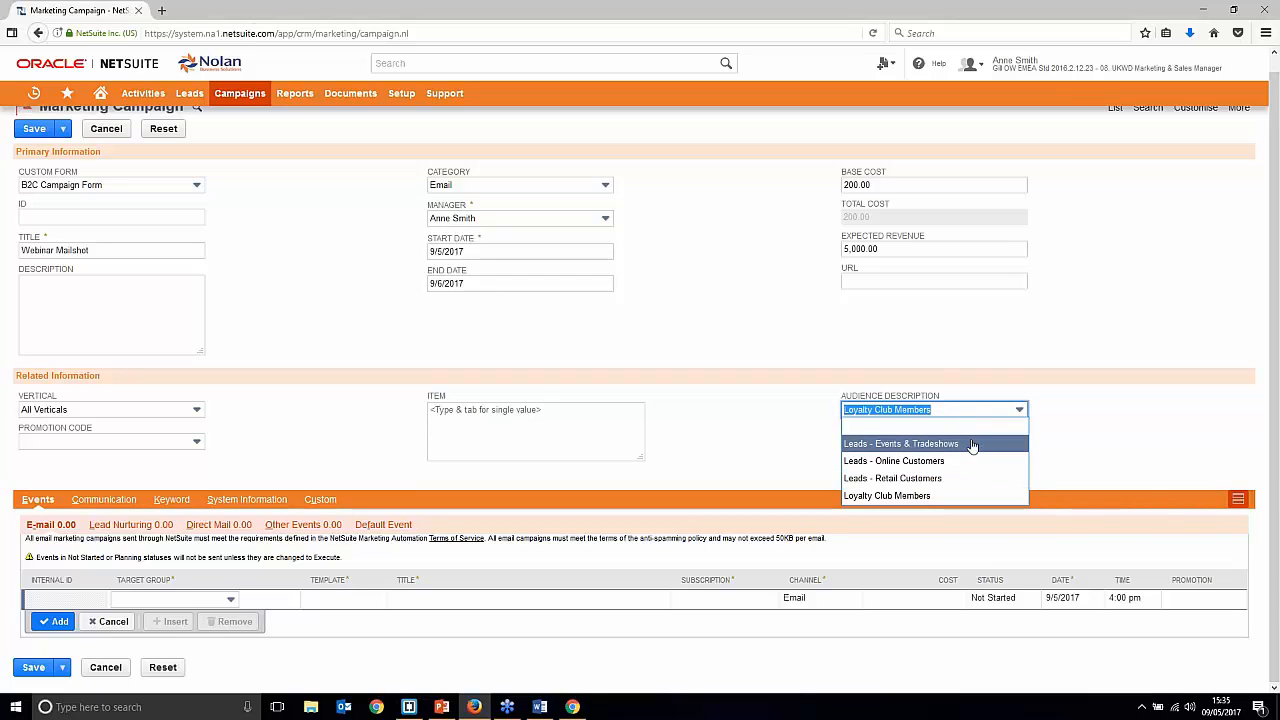
click(955, 461)
click(940, 461)
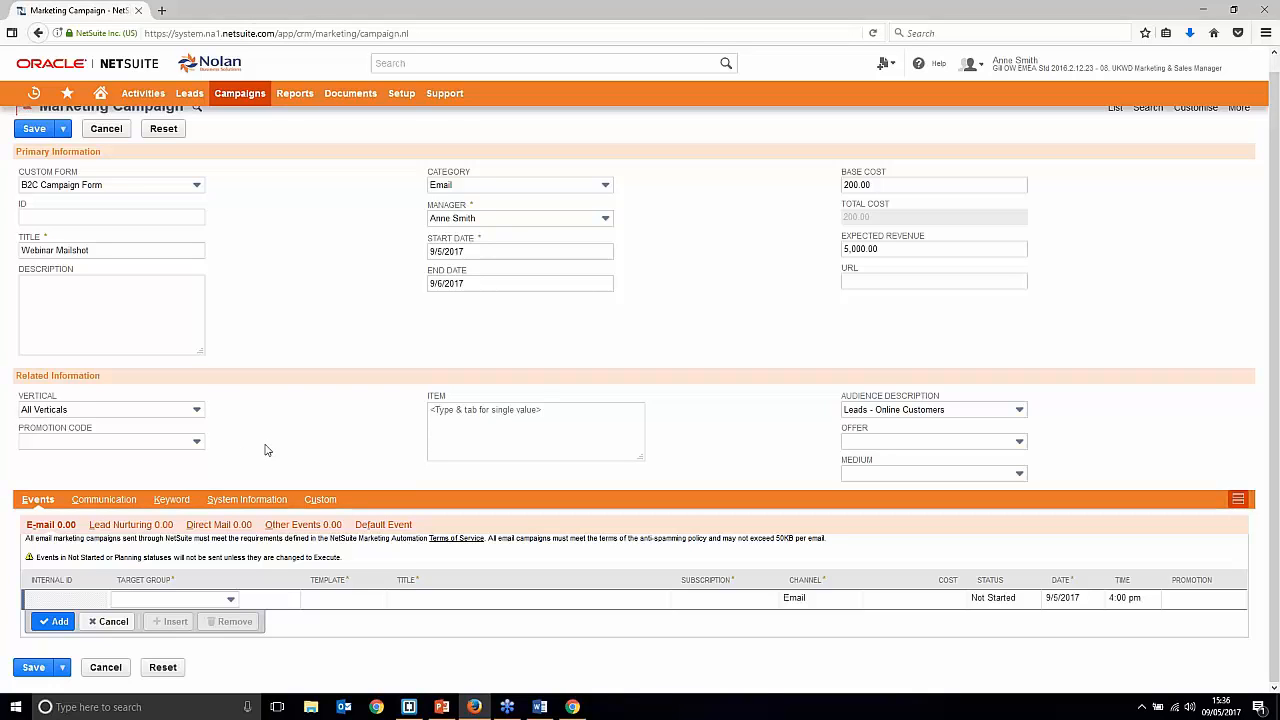
Step: Target the email event at the UK Contacts - With a first name group
click(205, 600)
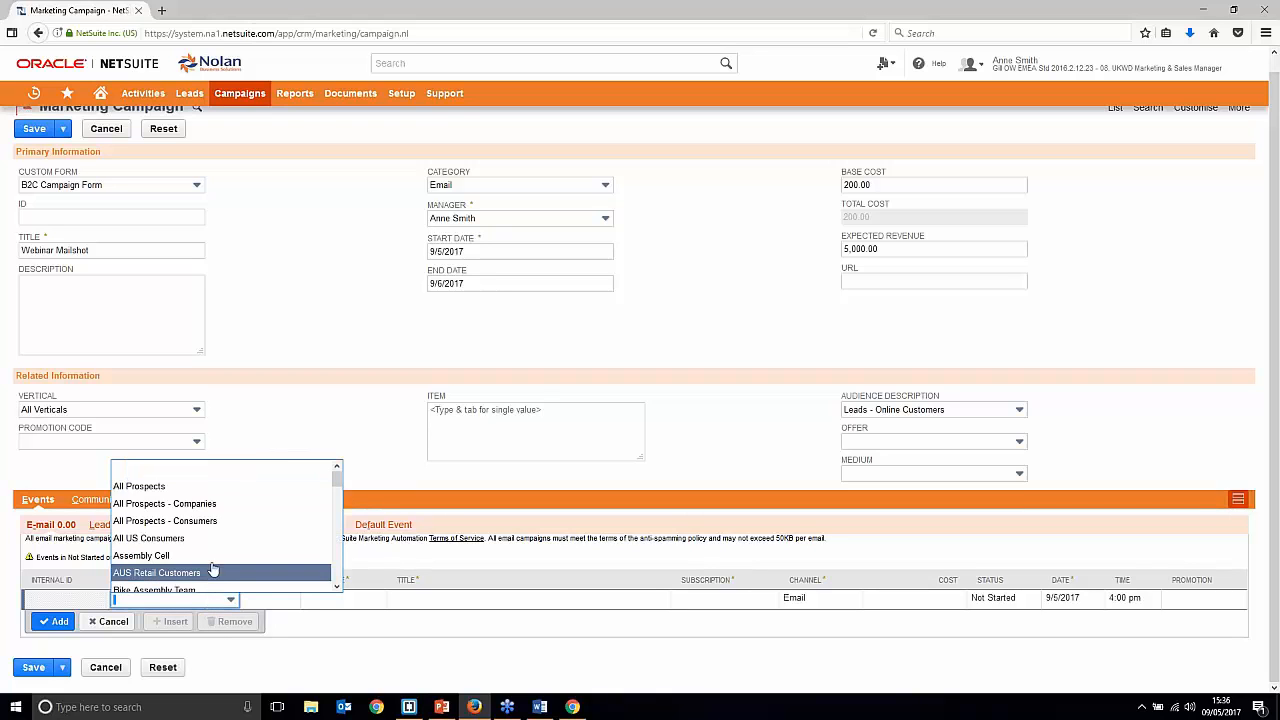
scroll(213, 570, down, 2)
drag(339, 500, 323, 560)
key(u)
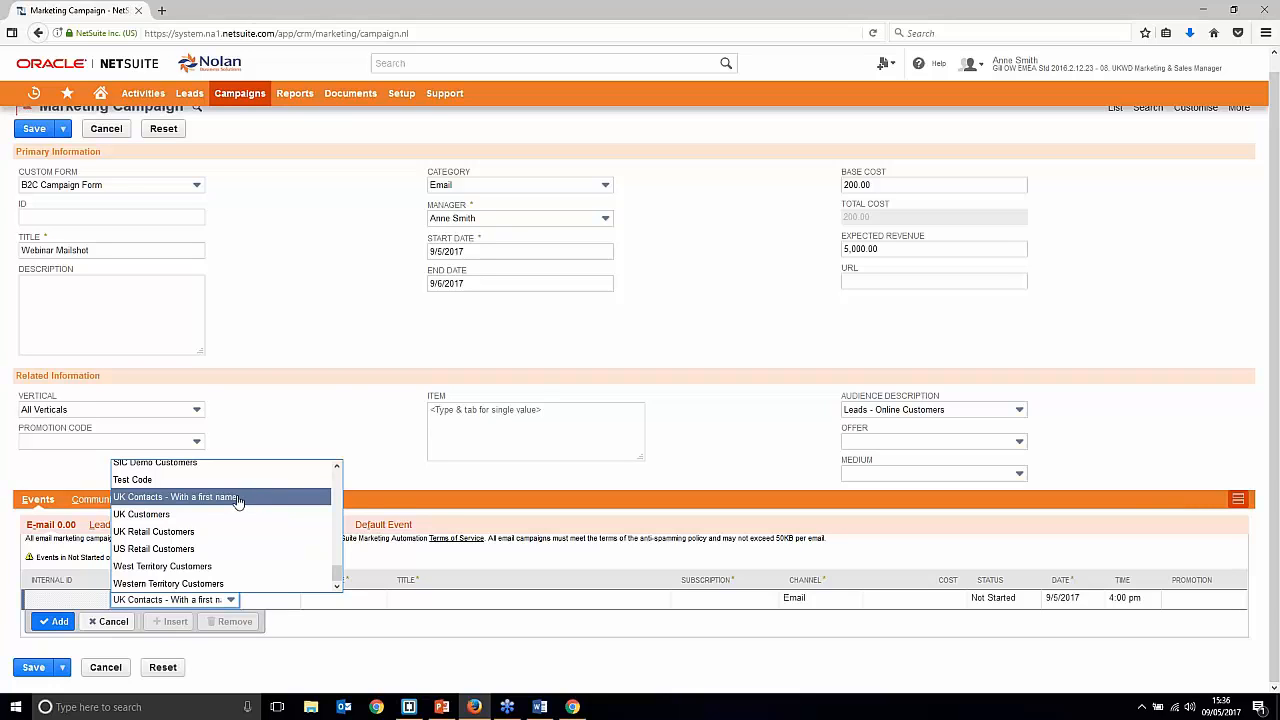
click(240, 497)
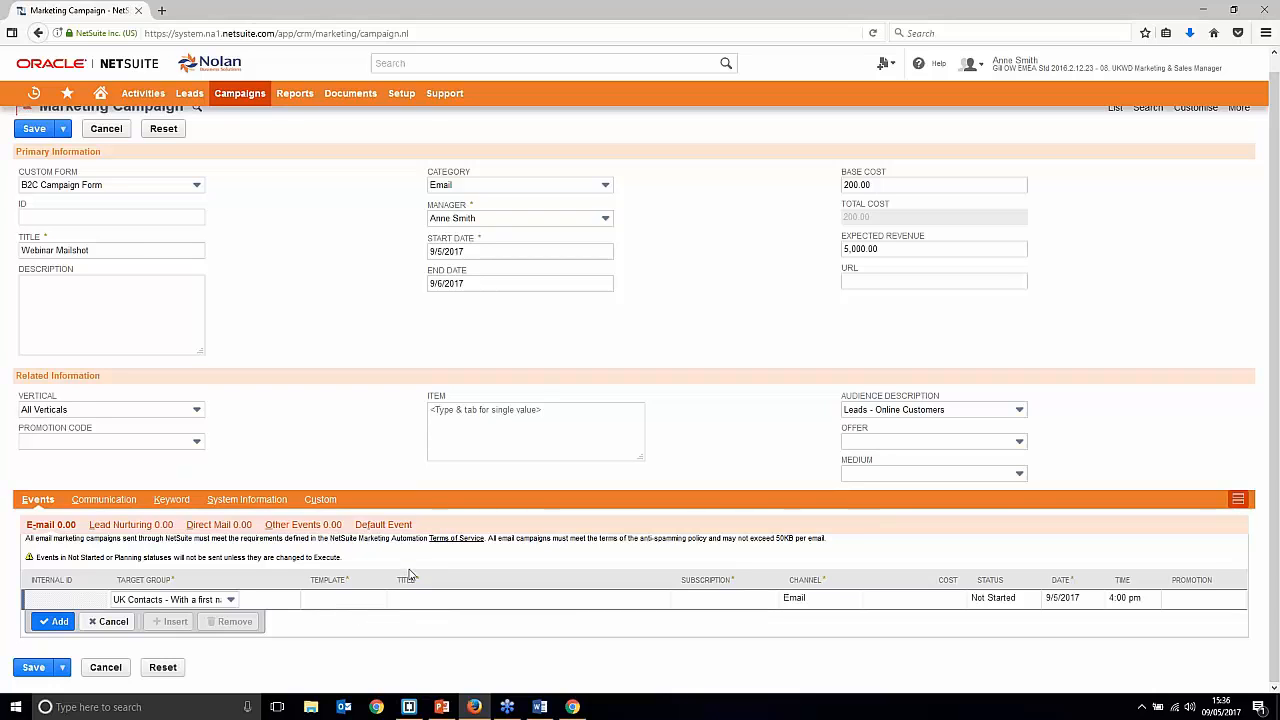
click(352, 597)
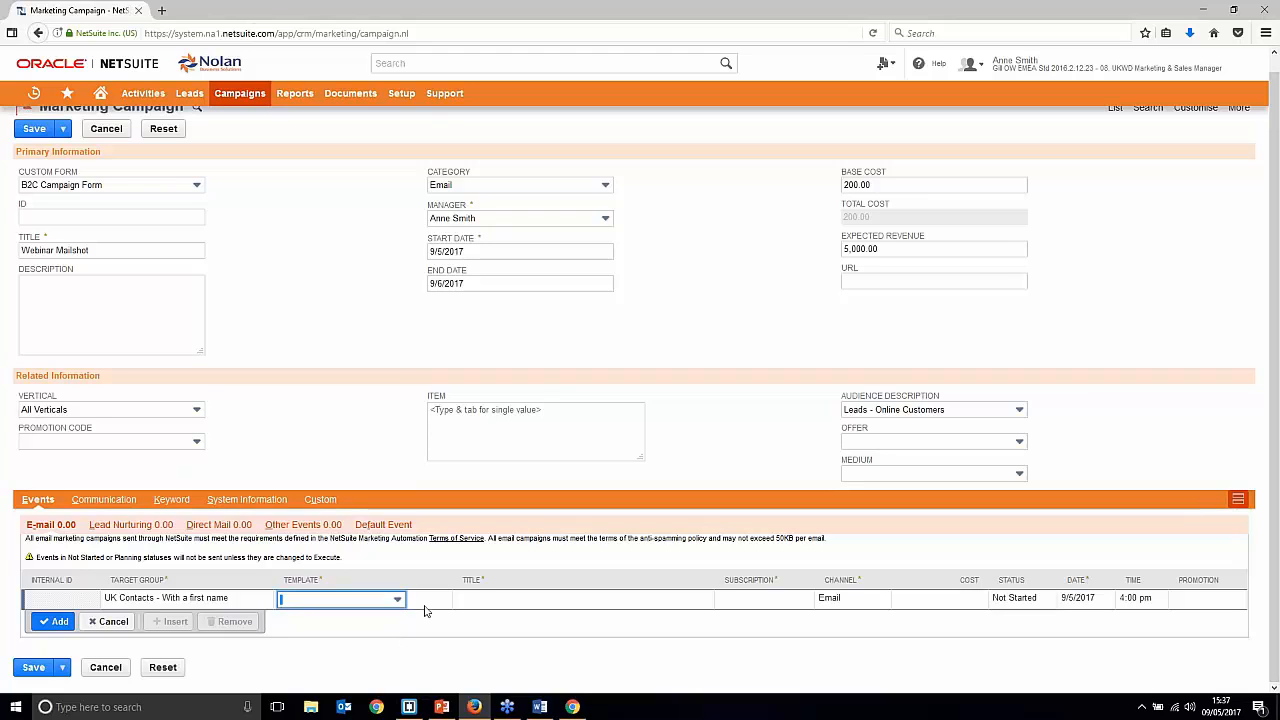
Step: Open the Home dashboard in a new browser tab and switch to it
right_click(102, 93)
click(150, 96)
click(195, 10)
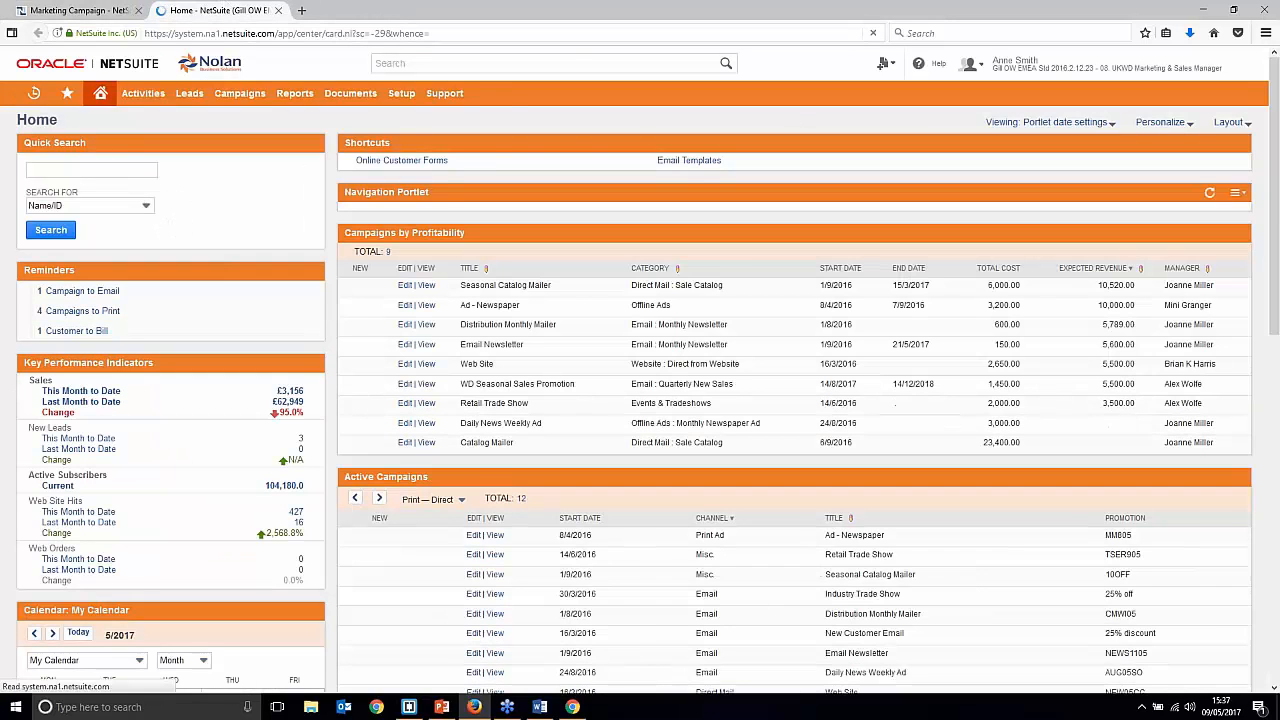
Step: Open Email Templates in a new tab and edit the Webinar Mailshot template
right_click(698, 162)
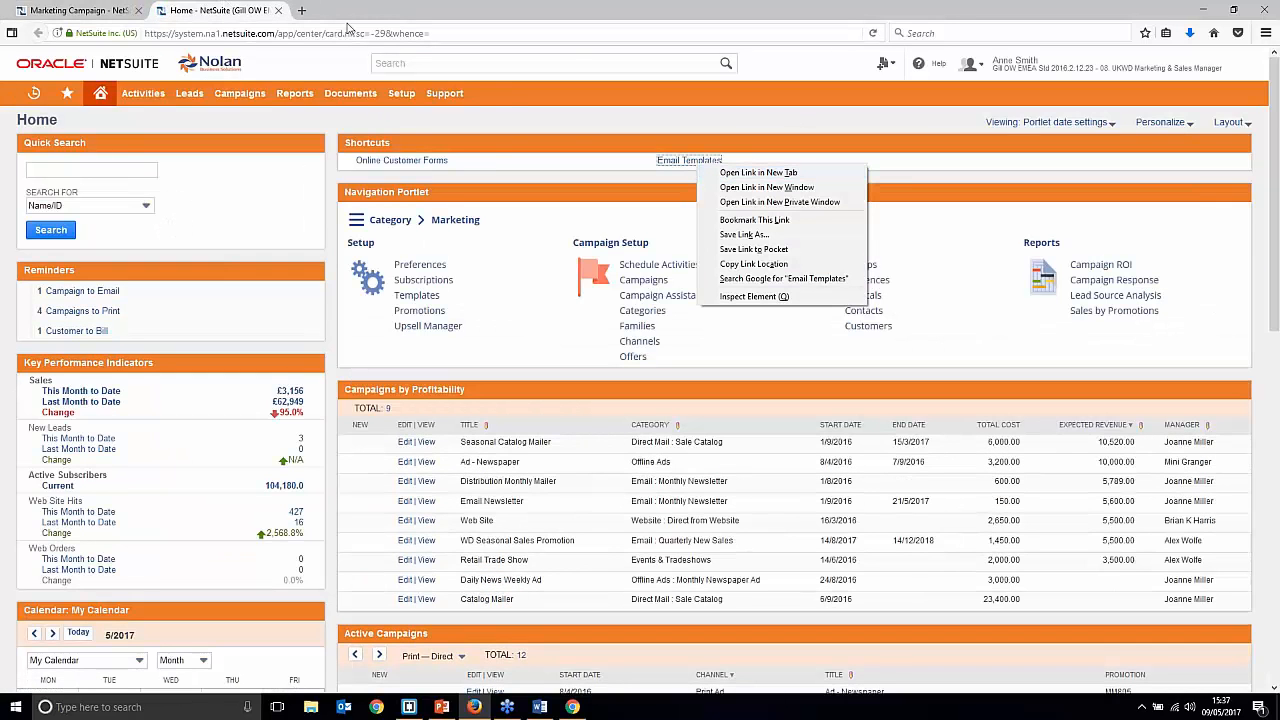
click(745, 172)
click(341, 8)
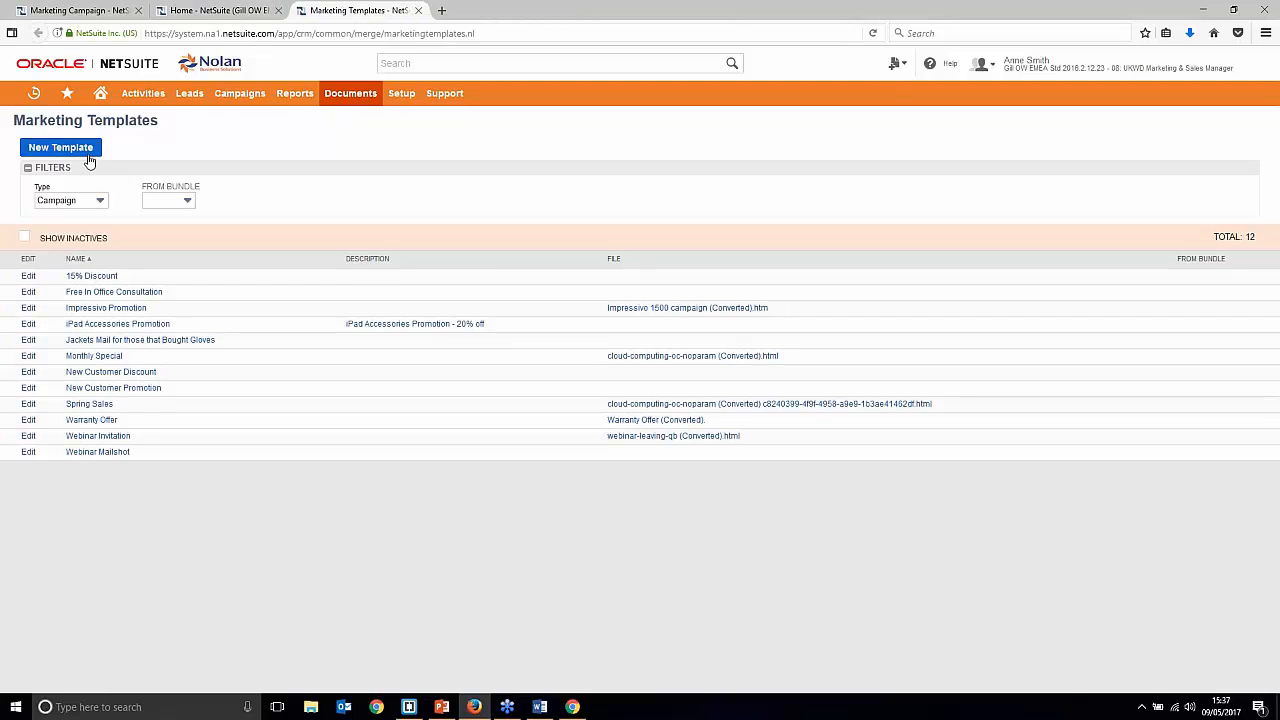
click(86, 453)
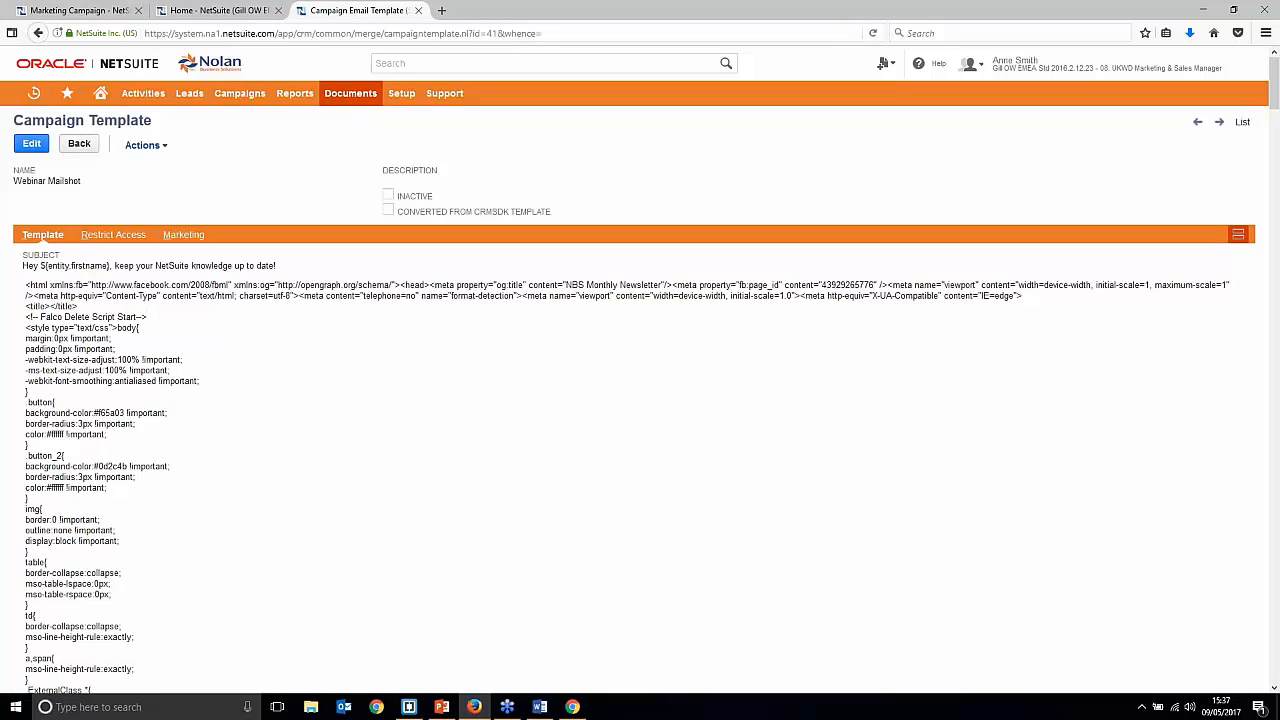
click(31, 145)
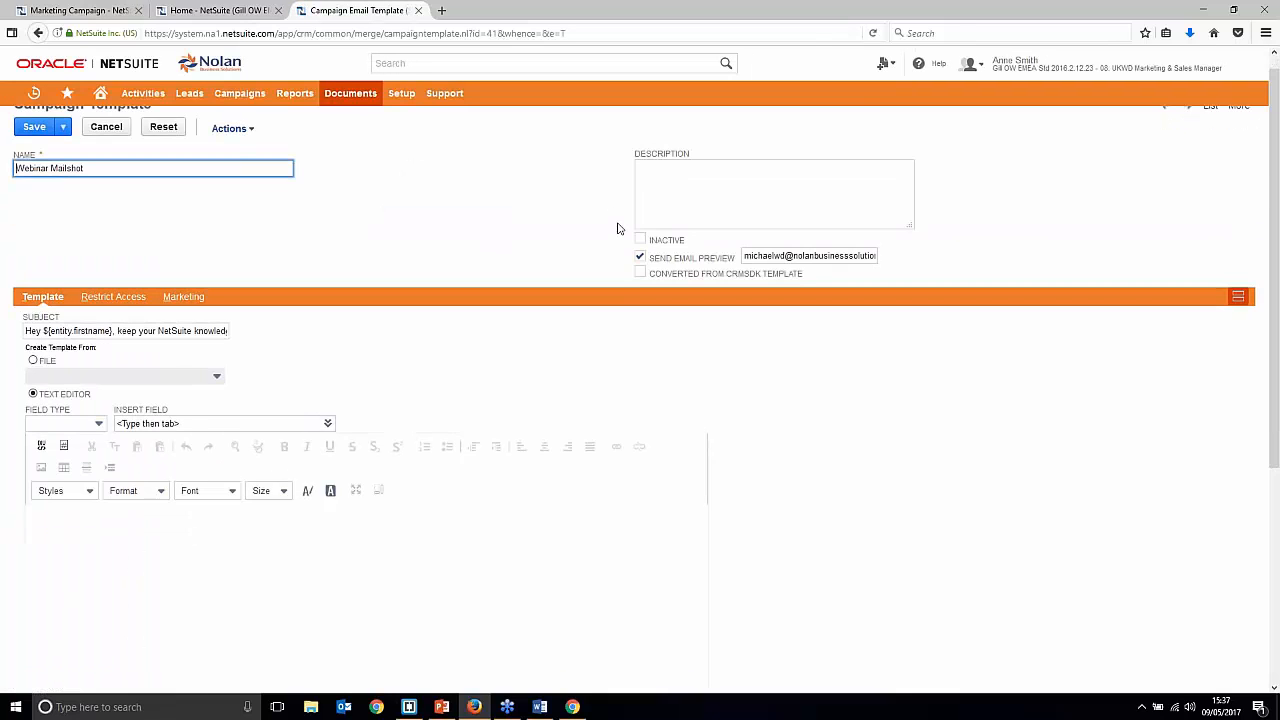
Step: Scroll through the Webinar Mailshot email body in the editor
scroll(777, 266, down, 3)
scroll(780, 272, down, 3)
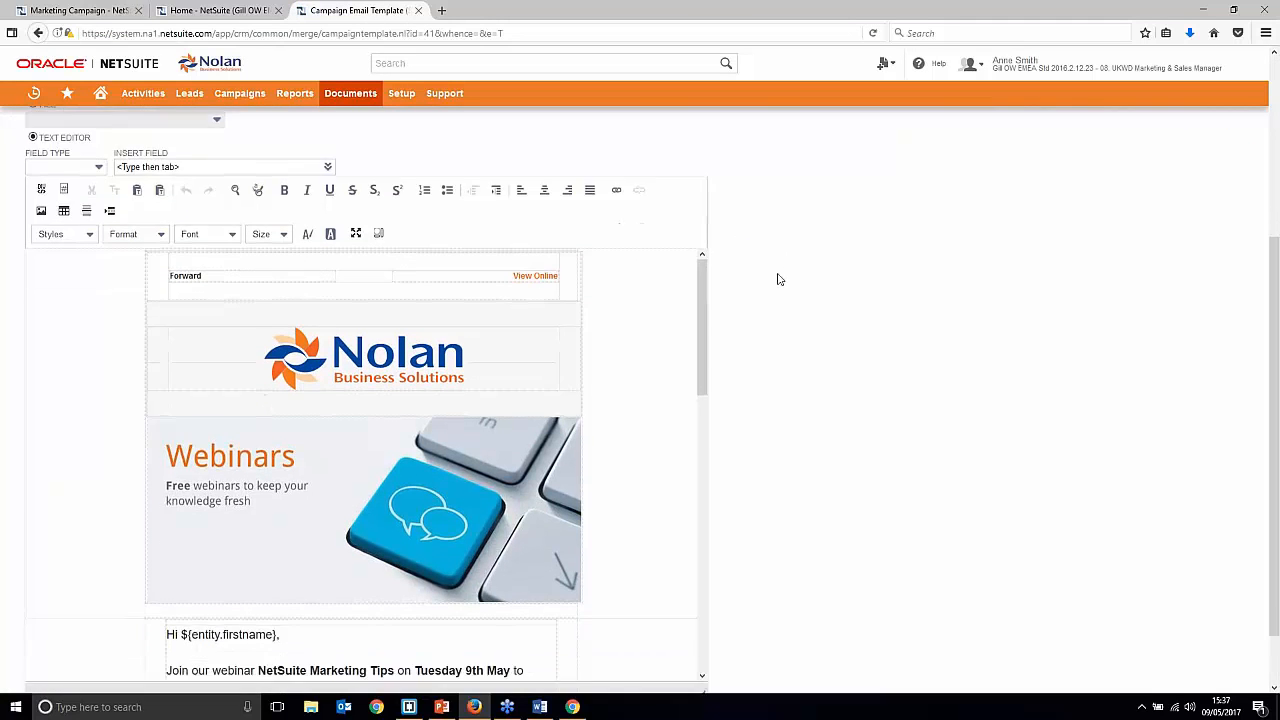
scroll(703, 292, down, 1)
scroll(403, 459, down, 4)
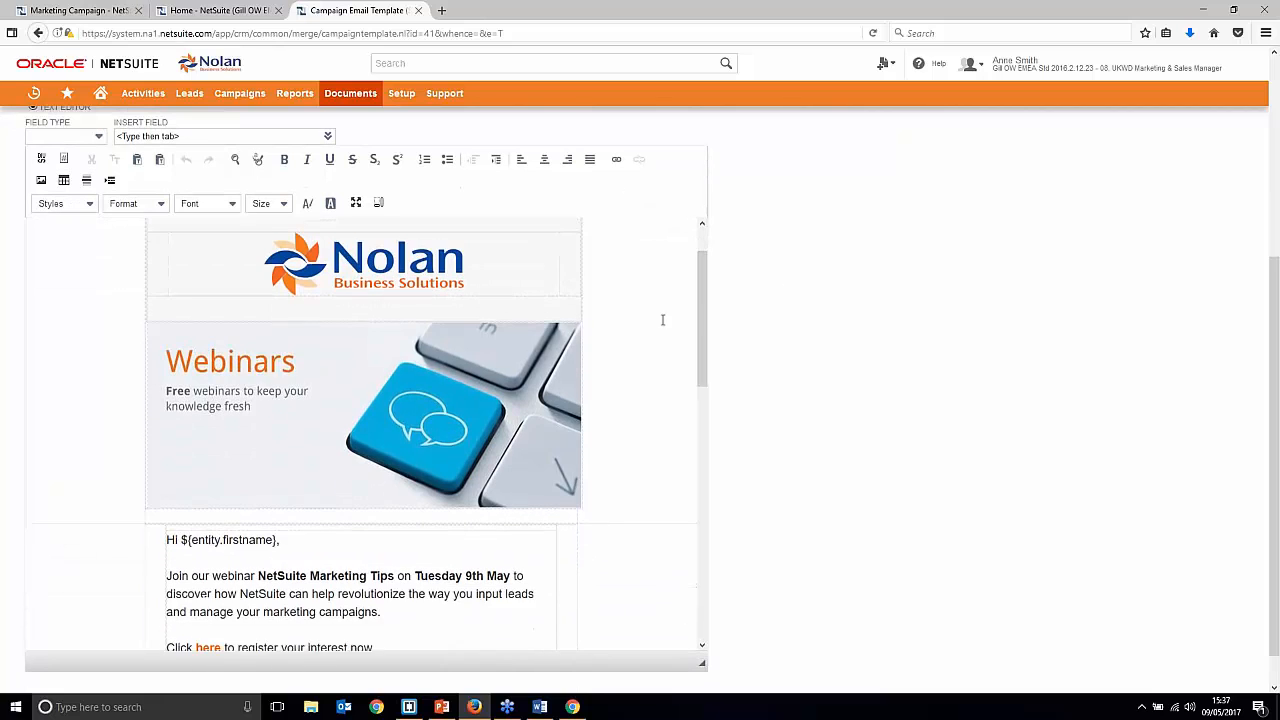
click(403, 459)
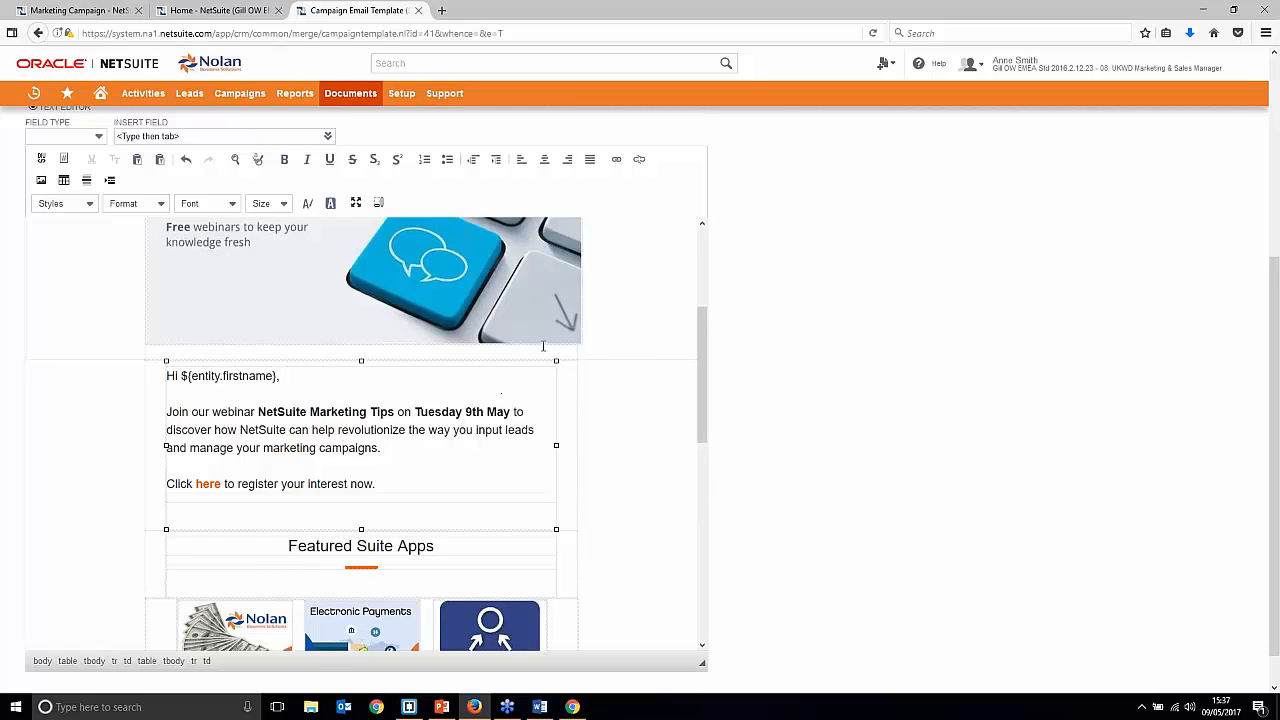
scroll(851, 374, down, 1)
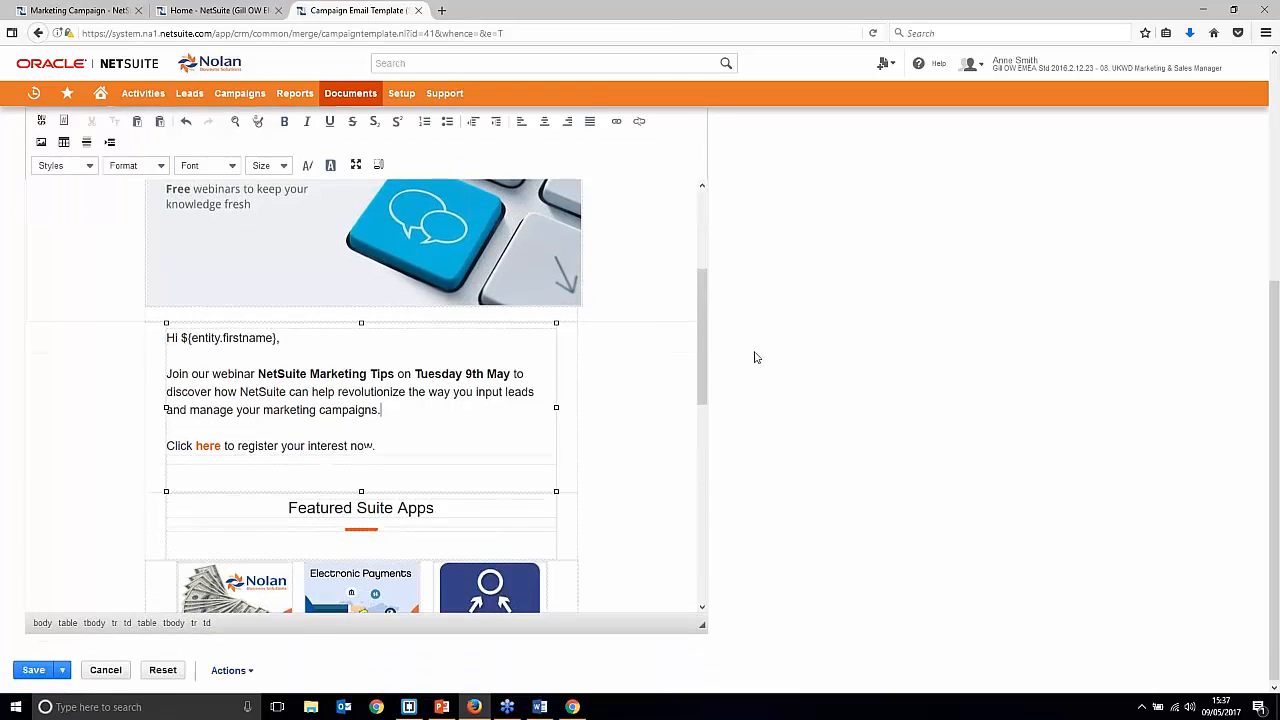
scroll(654, 343, down, 5)
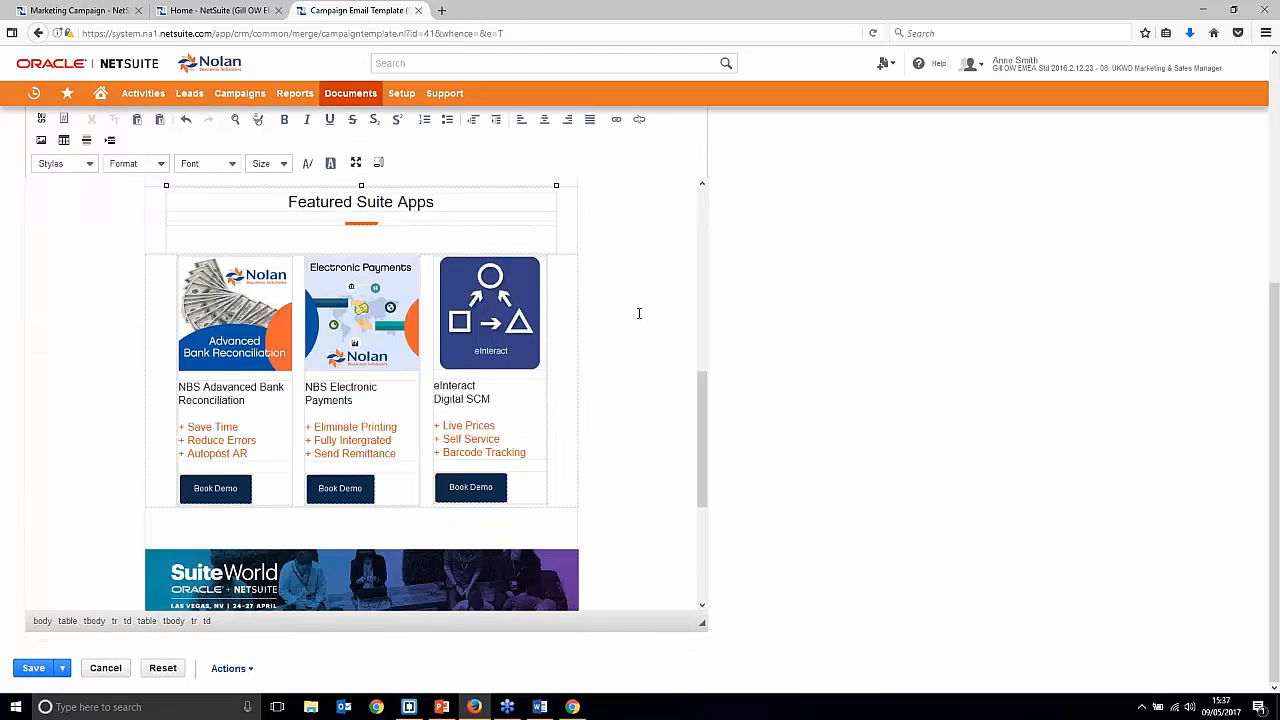
scroll(645, 308, down, 5)
scroll(648, 290, up, 9)
scroll(640, 300, up, 5)
scroll(474, 301, down, 1)
scroll(471, 294, up, 1)
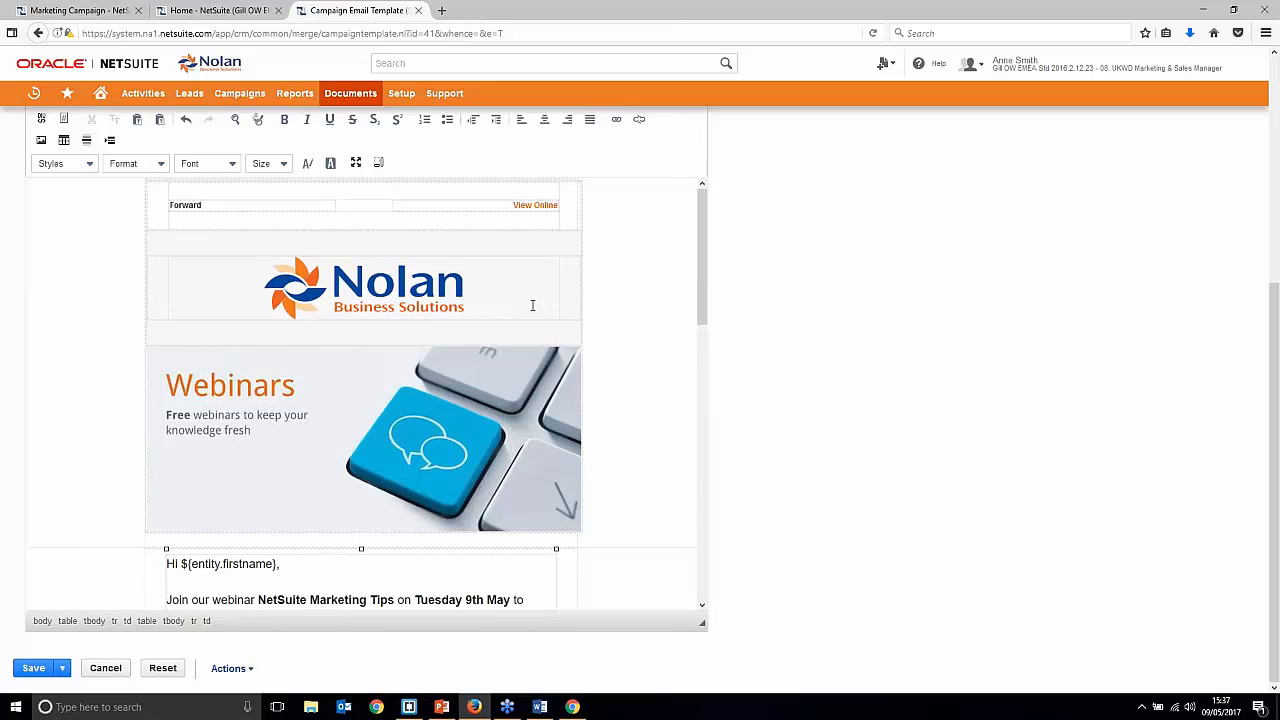
scroll(532, 305, down, 4)
scroll(515, 338, up, 1)
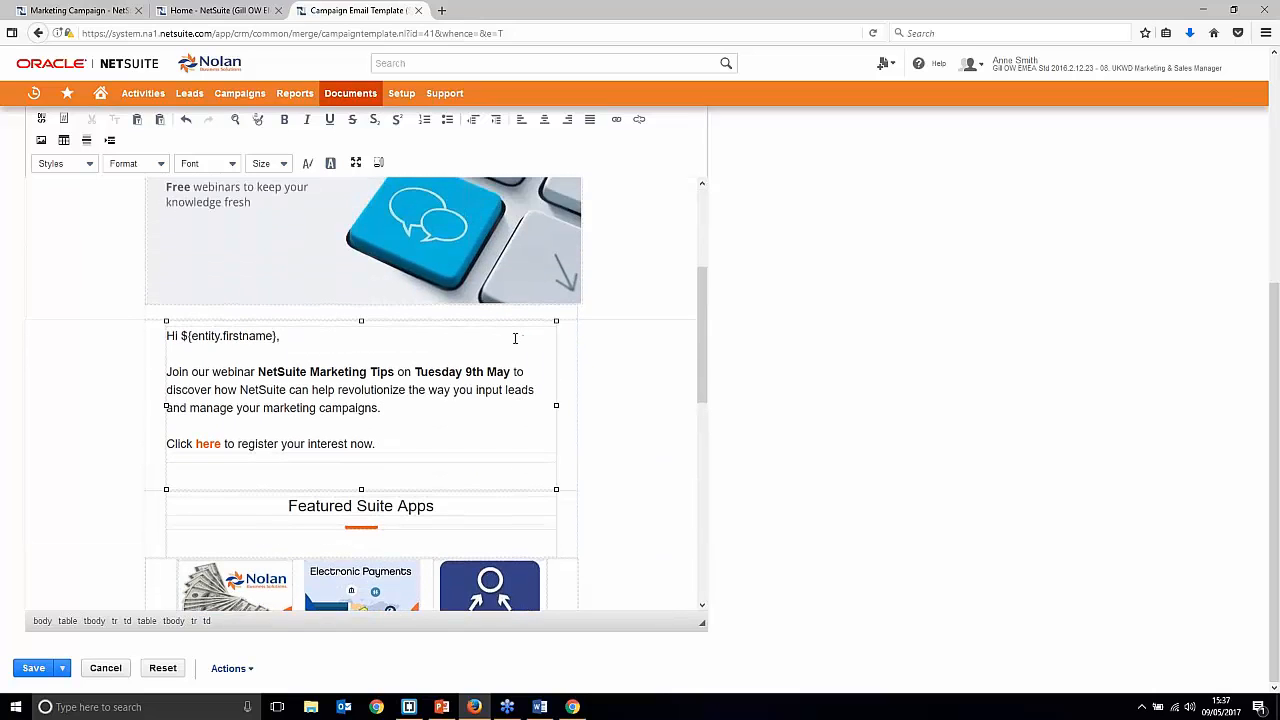
Step: Select the ${entity.firstname} merge field in the greeting and review the email
drag(290, 335, 185, 339)
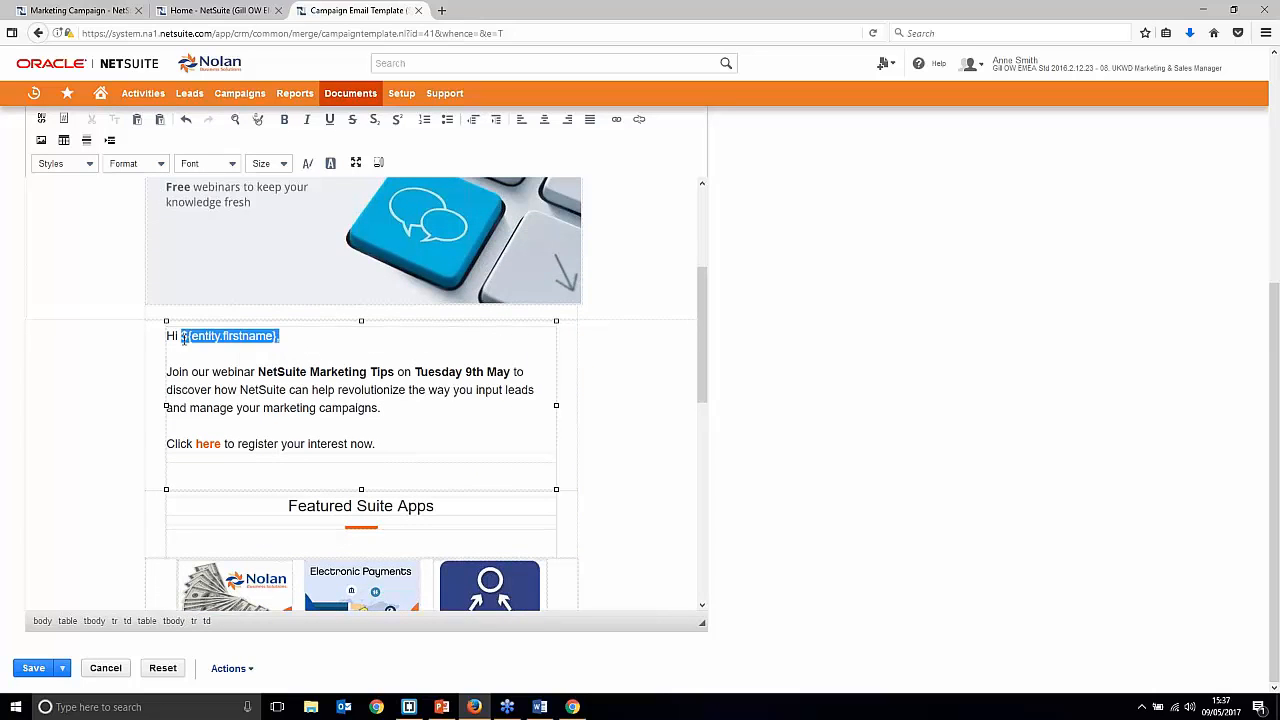
click(303, 347)
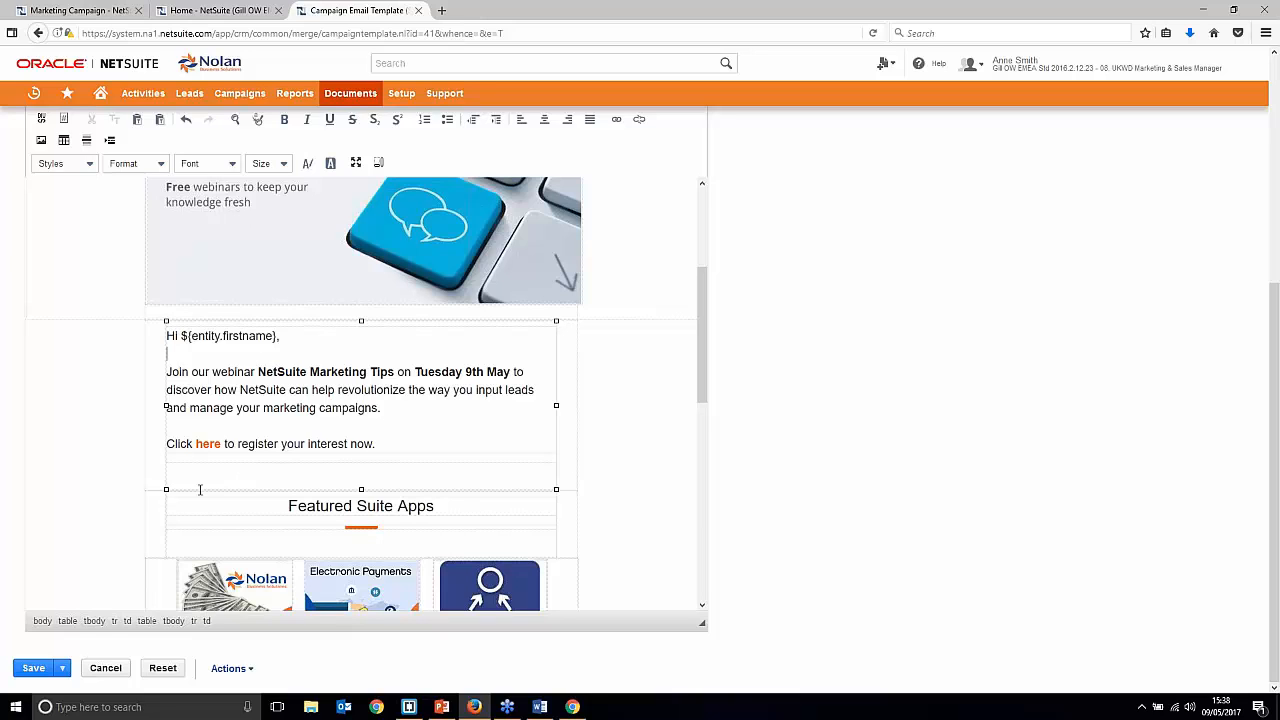
scroll(360, 400, down, 3)
scroll(284, 488, up, 15)
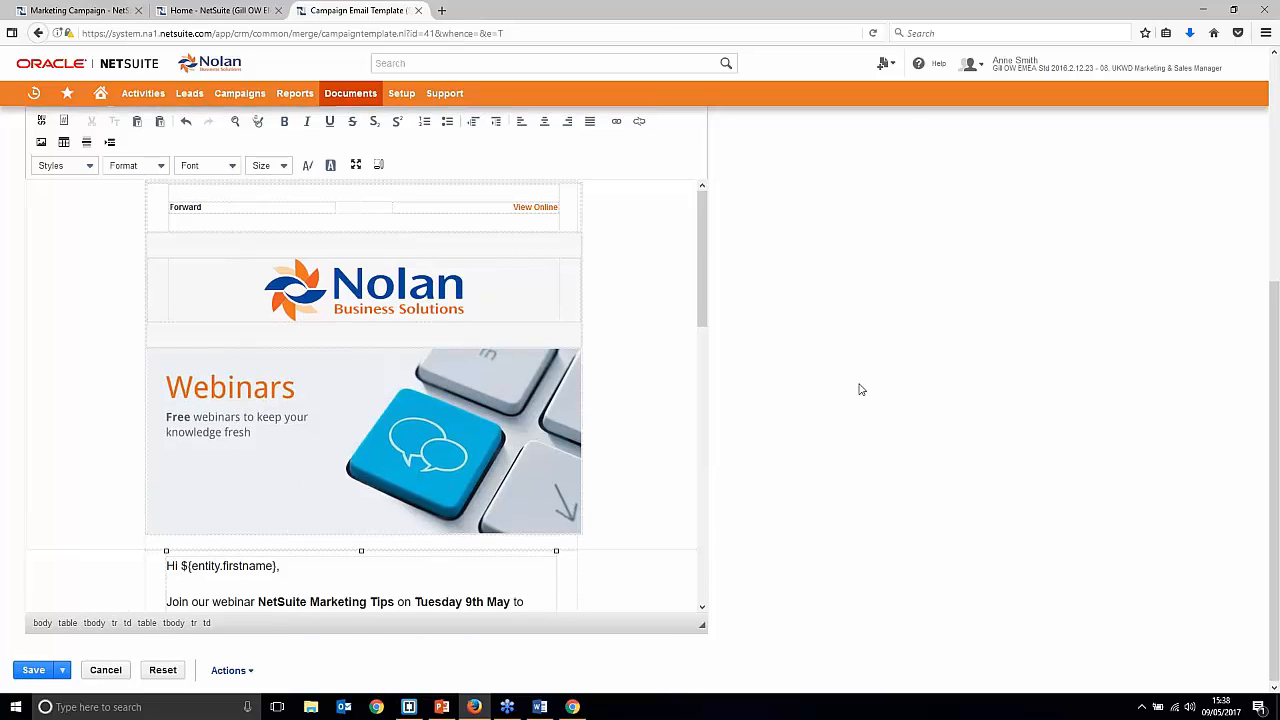
scroll(857, 389, up, 3)
scroll(843, 377, down, 1)
scroll(797, 364, down, 1)
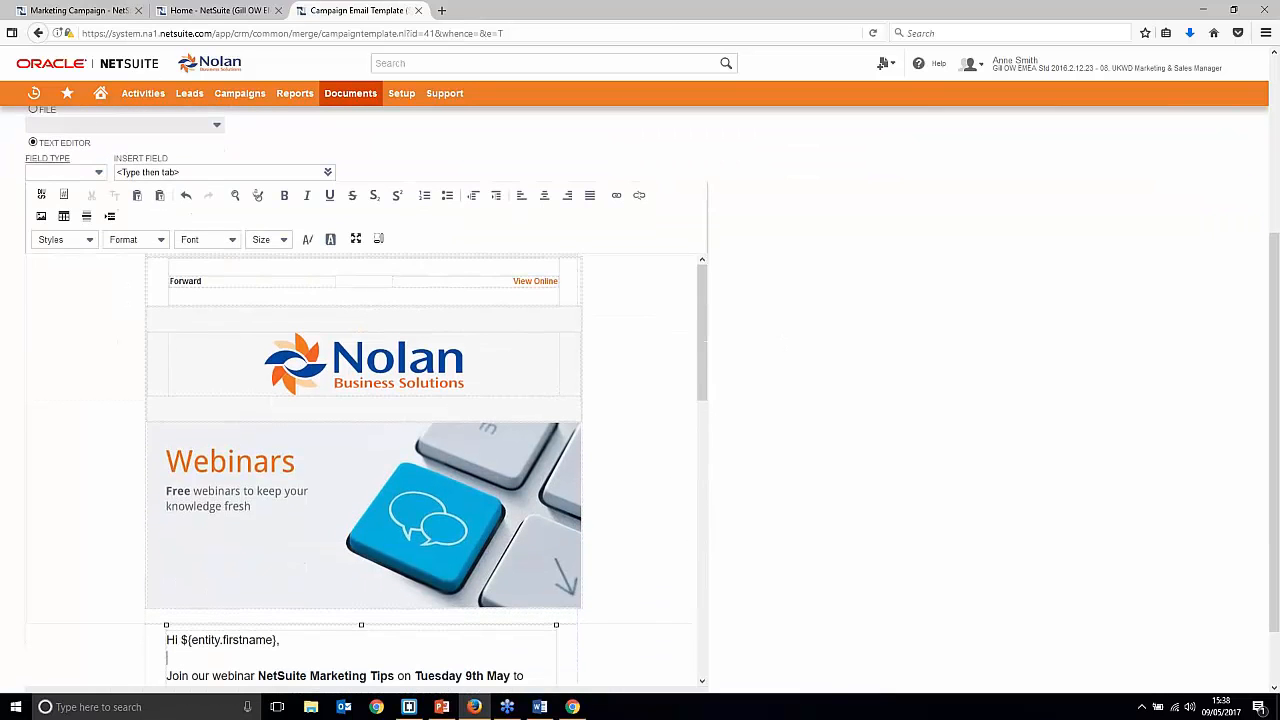
click(41, 195)
click(257, 358)
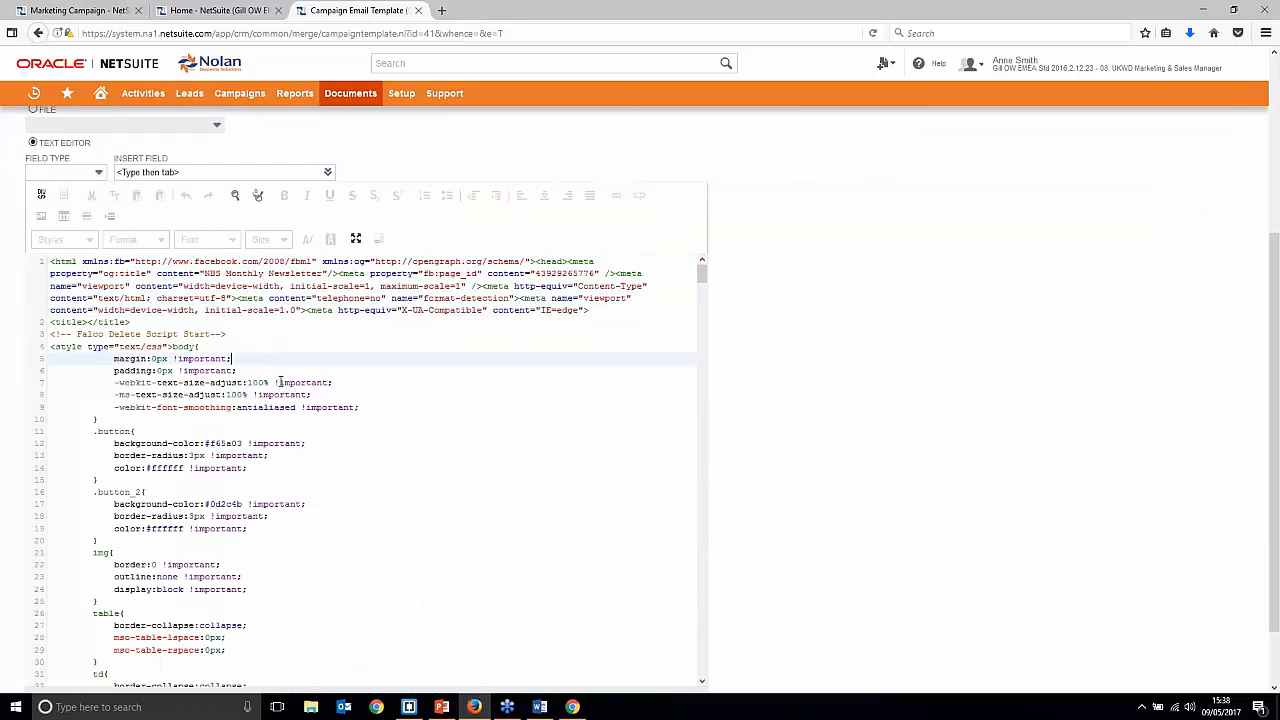
scroll(302, 392, down, 10)
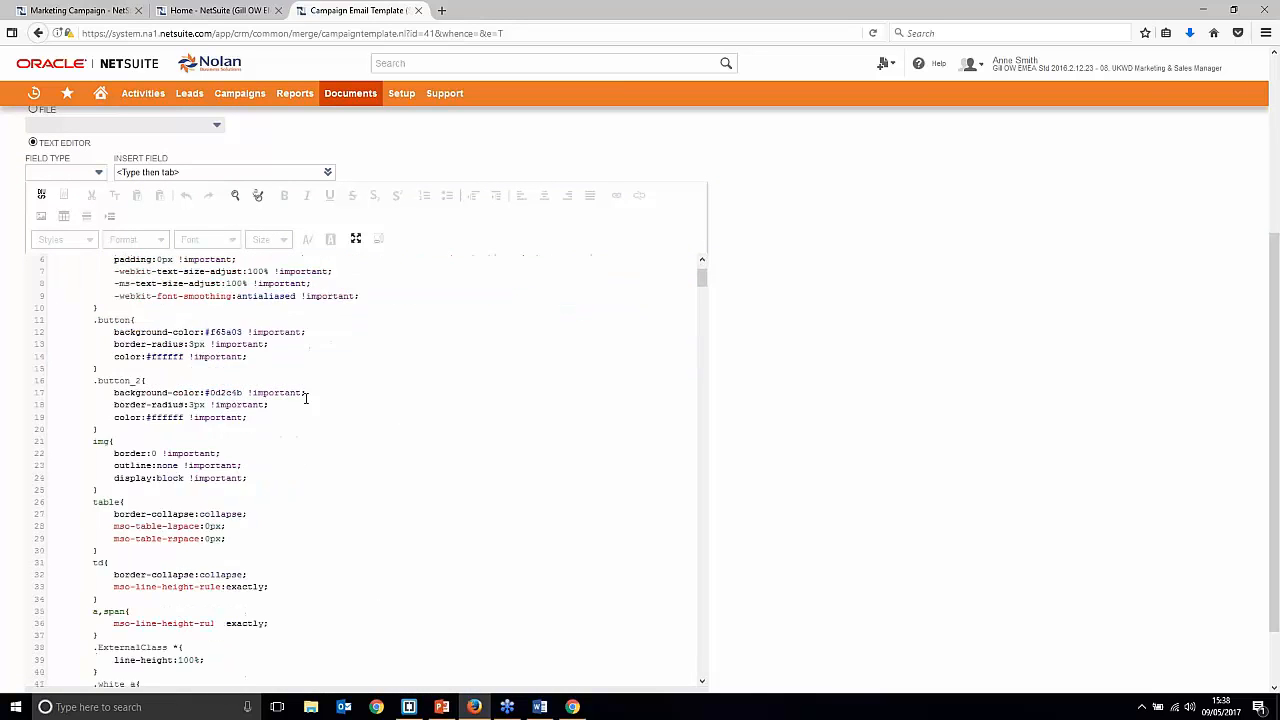
scroll(214, 380, down, 4)
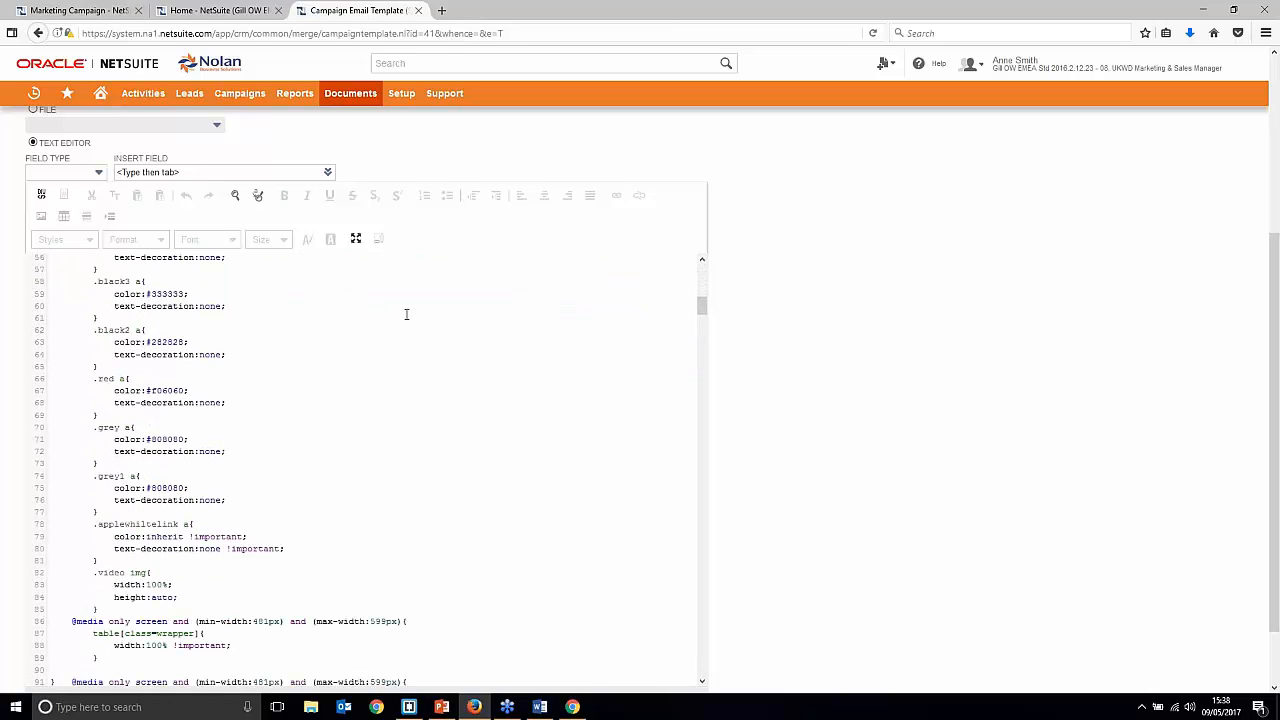
scroll(800, 348, down, 3)
scroll(682, 360, down, 2)
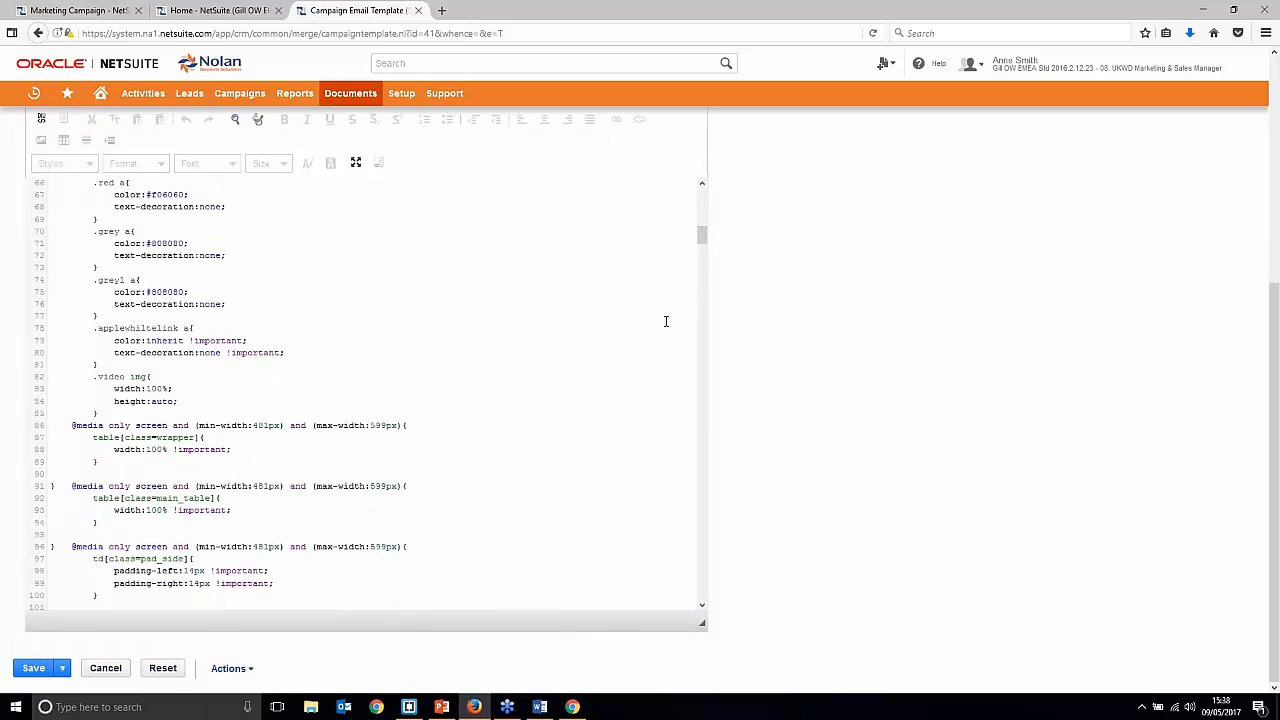
scroll(709, 294, up, 5)
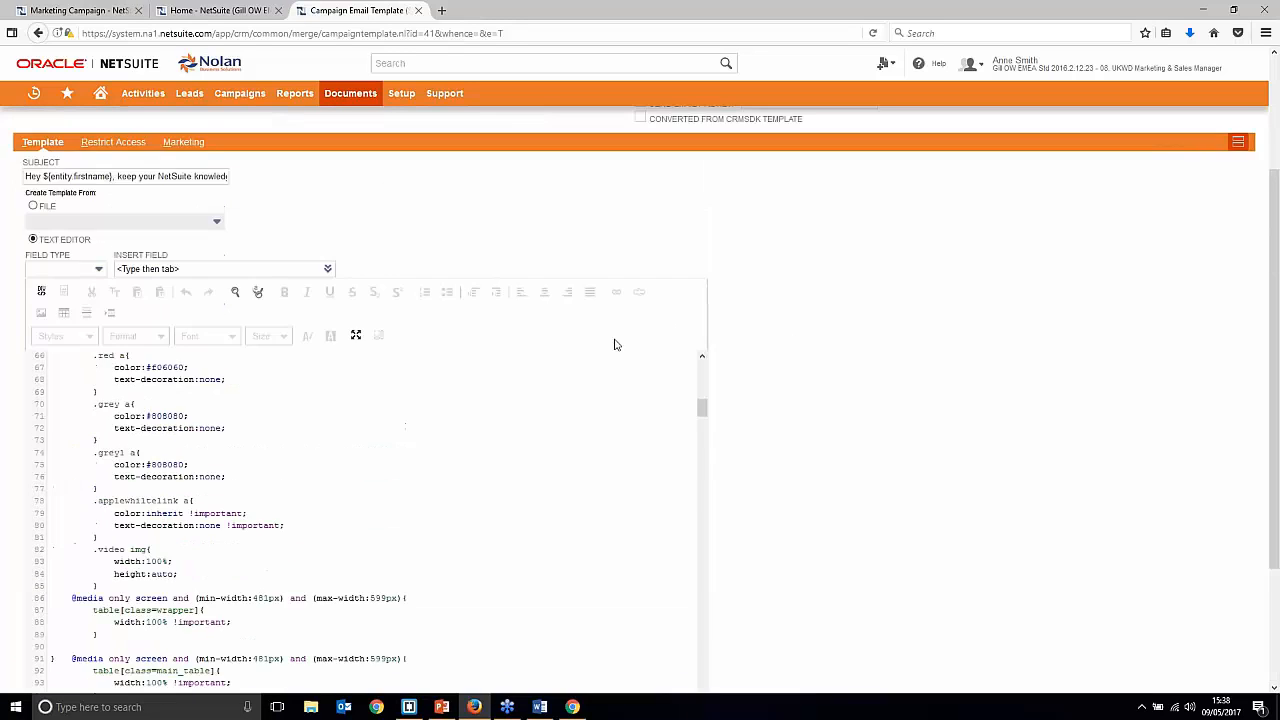
click(41, 462)
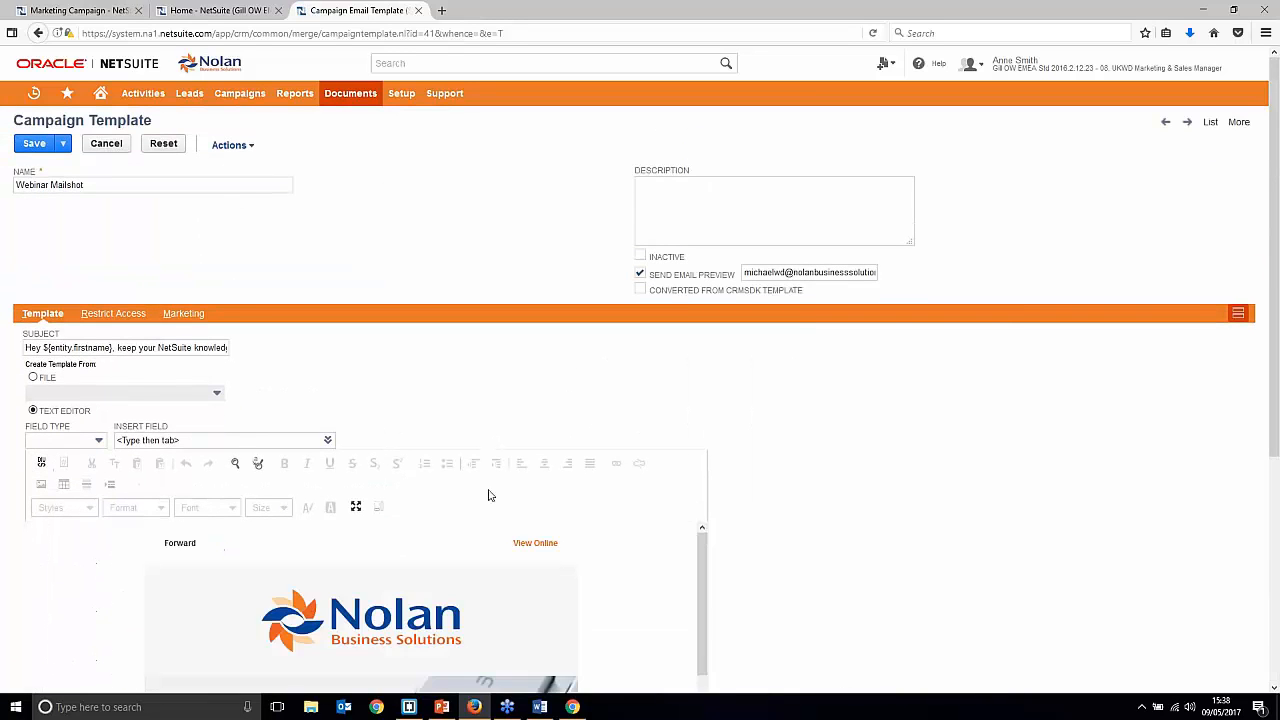
scroll(870, 435, down, 3)
scroll(606, 438, down, 2)
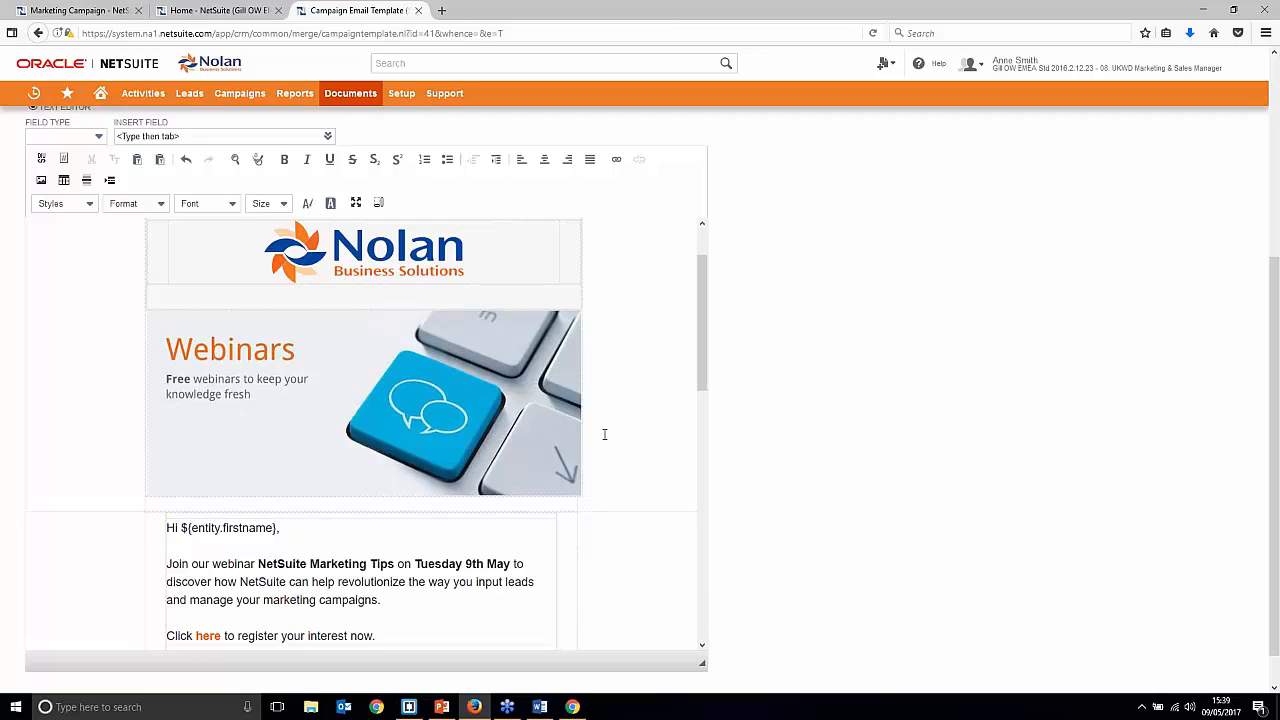
Step: Change the webinar date from May to June, save the template, and return to the campaign
double_click(498, 564)
text(June)
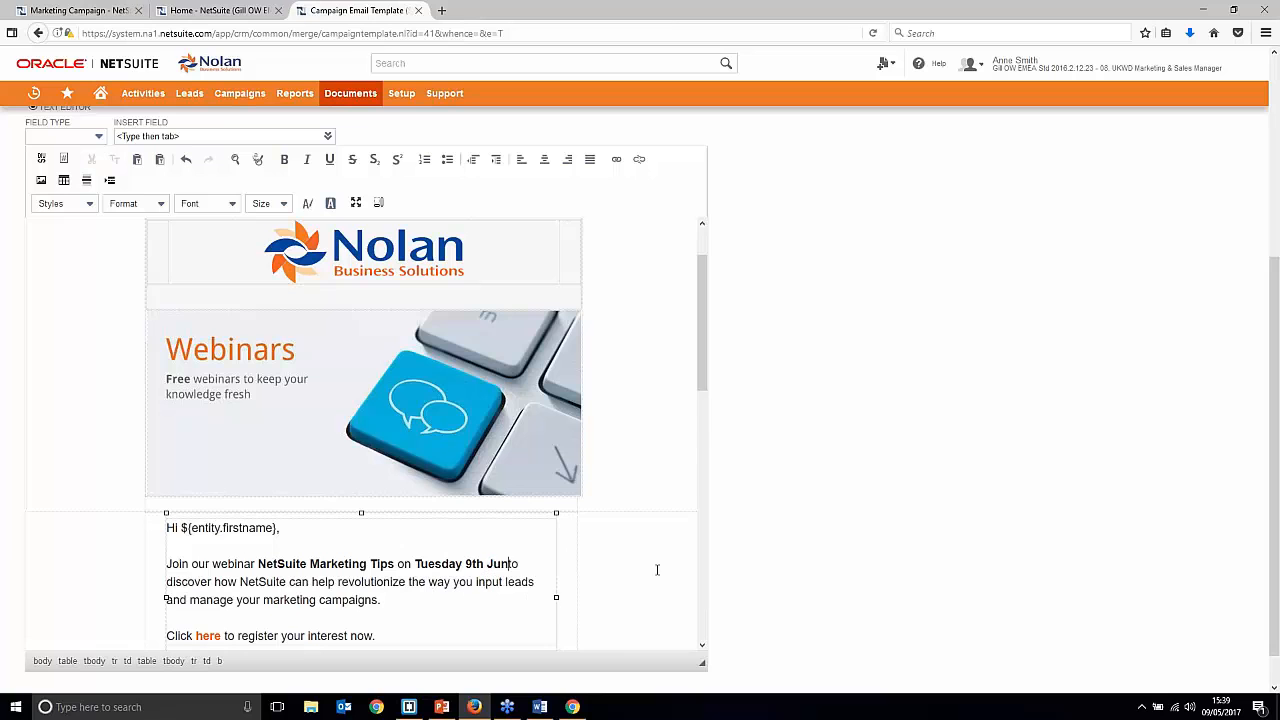
scroll(690, 480, up, 1)
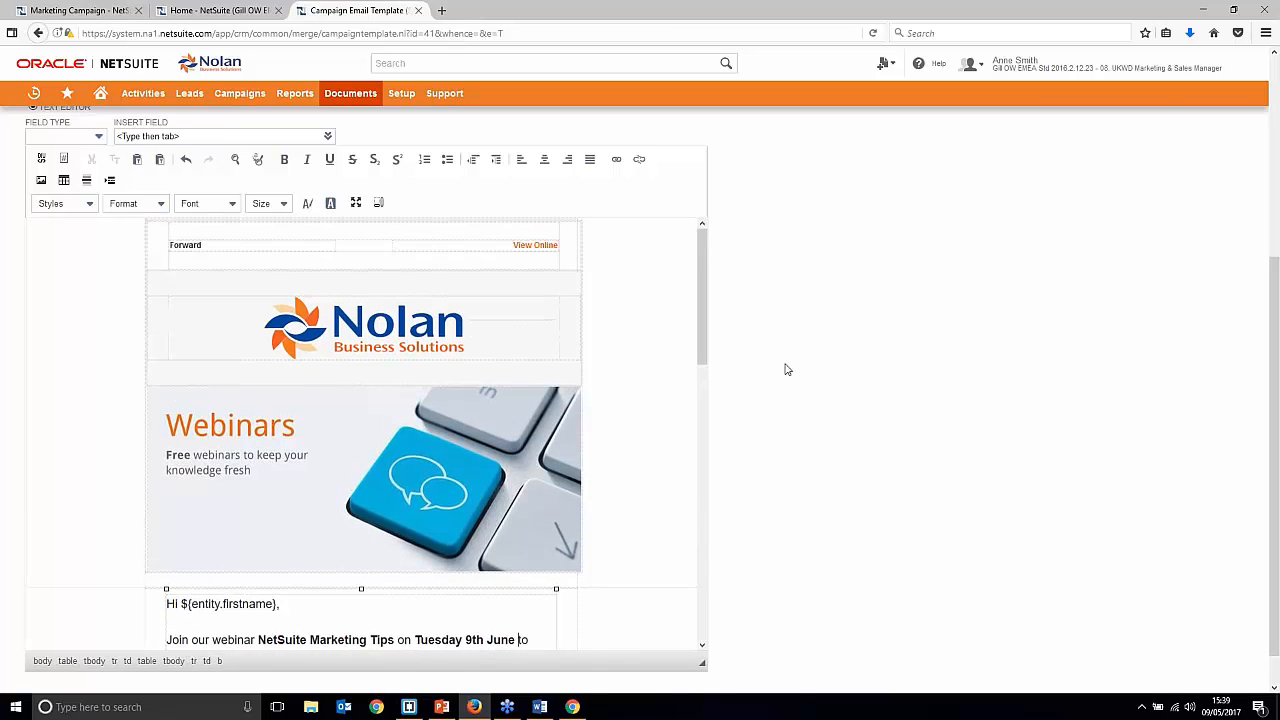
scroll(786, 366, up, 3)
click(36, 144)
click(744, 305)
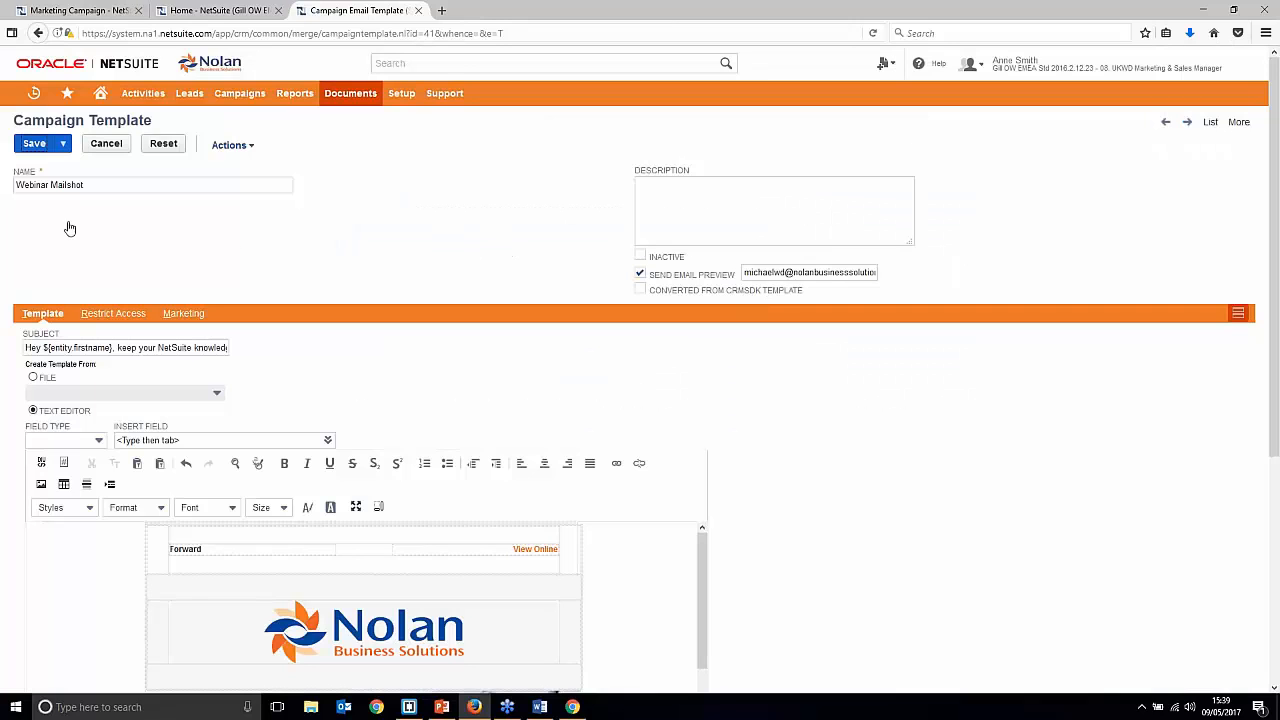
click(29, 145)
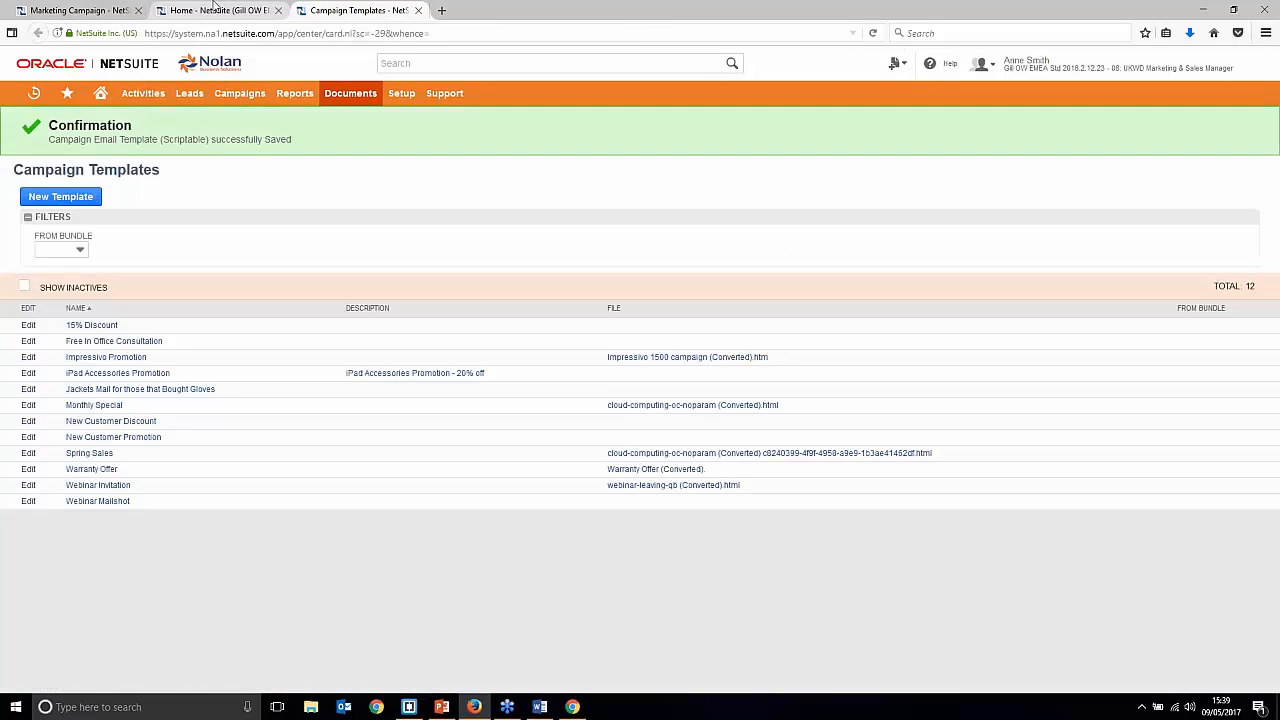
click(262, 9)
click(120, 9)
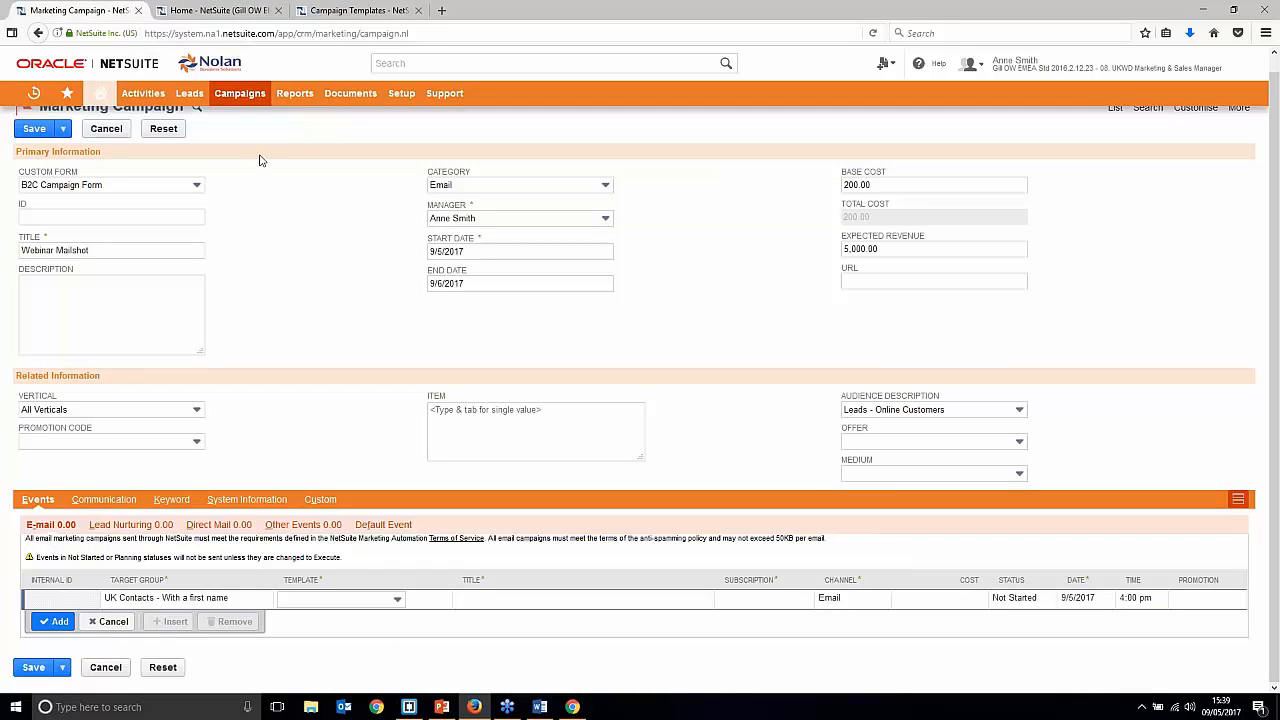
Step: Assign the Webinar Mailshot template to the email event and check its ${entity.firstname} title
click(345, 603)
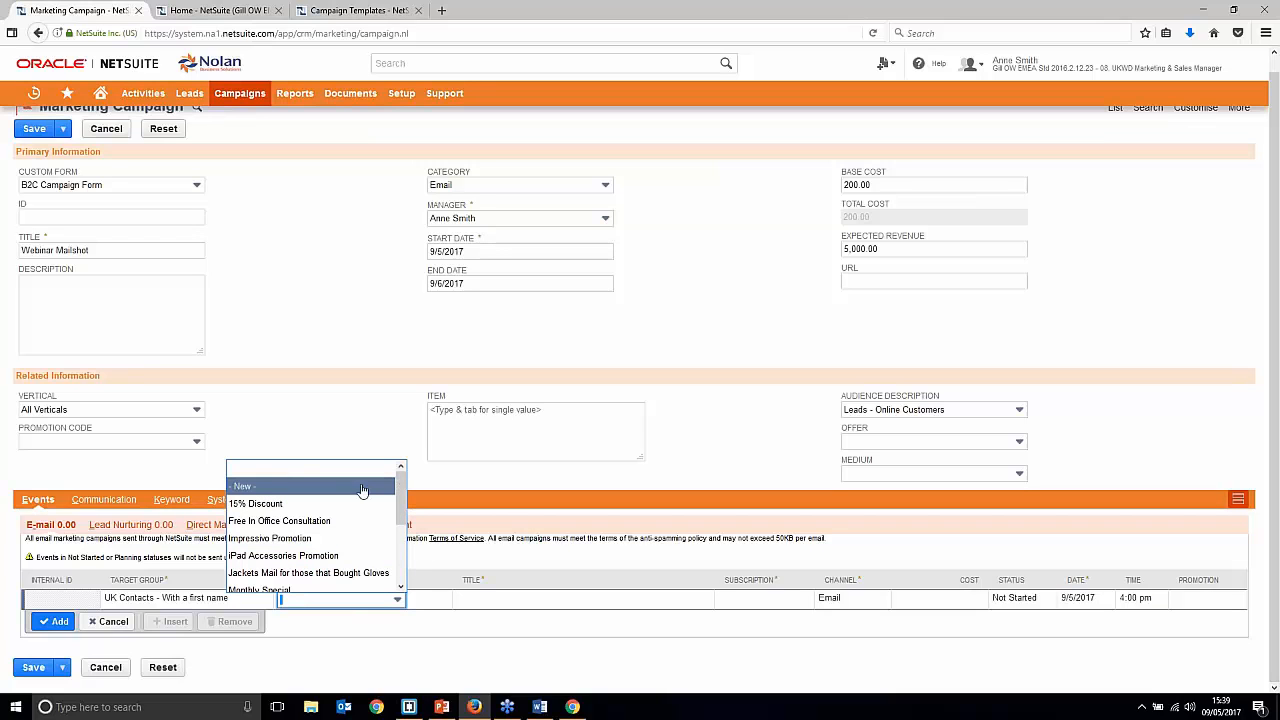
drag(395, 500, 396, 550)
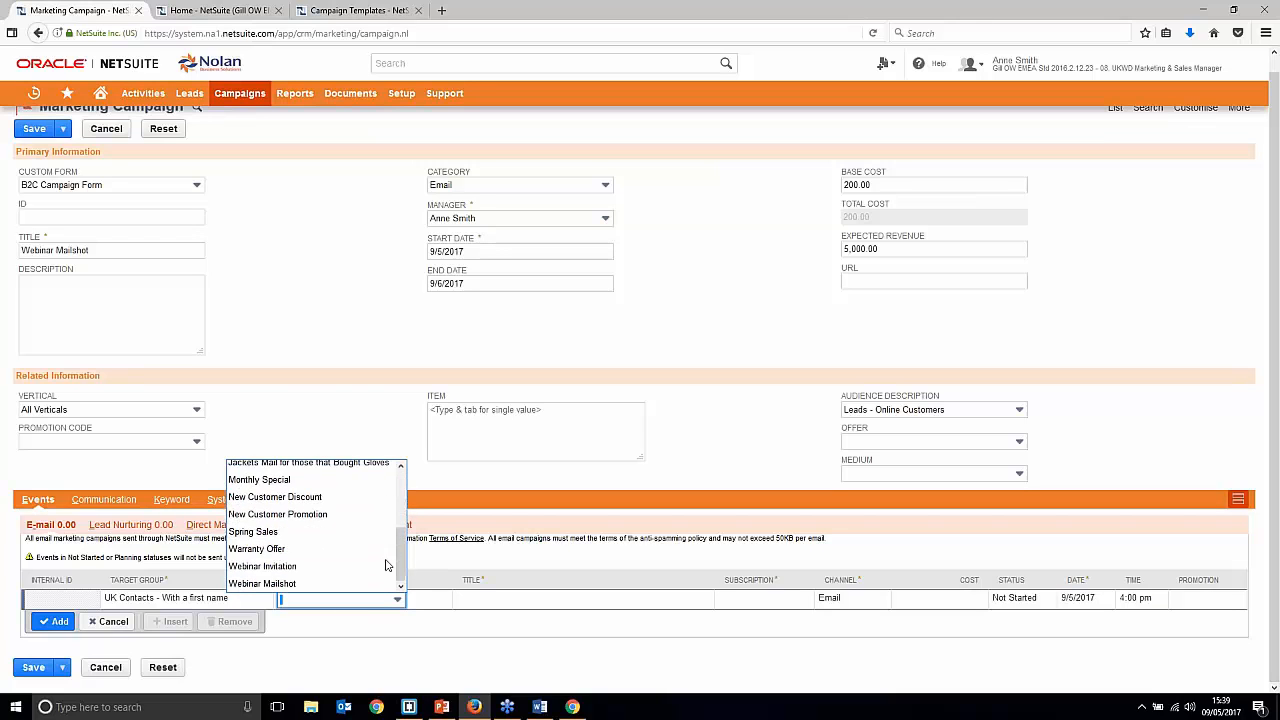
click(322, 584)
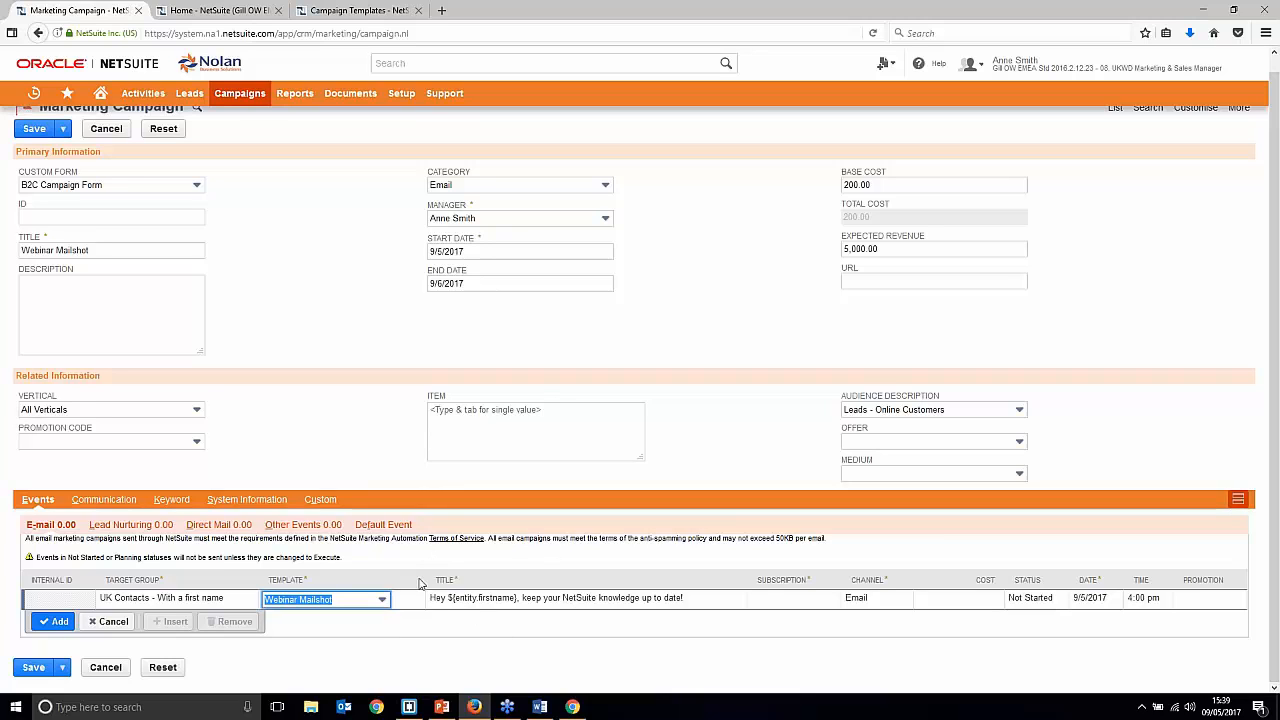
click(478, 597)
click(421, 599)
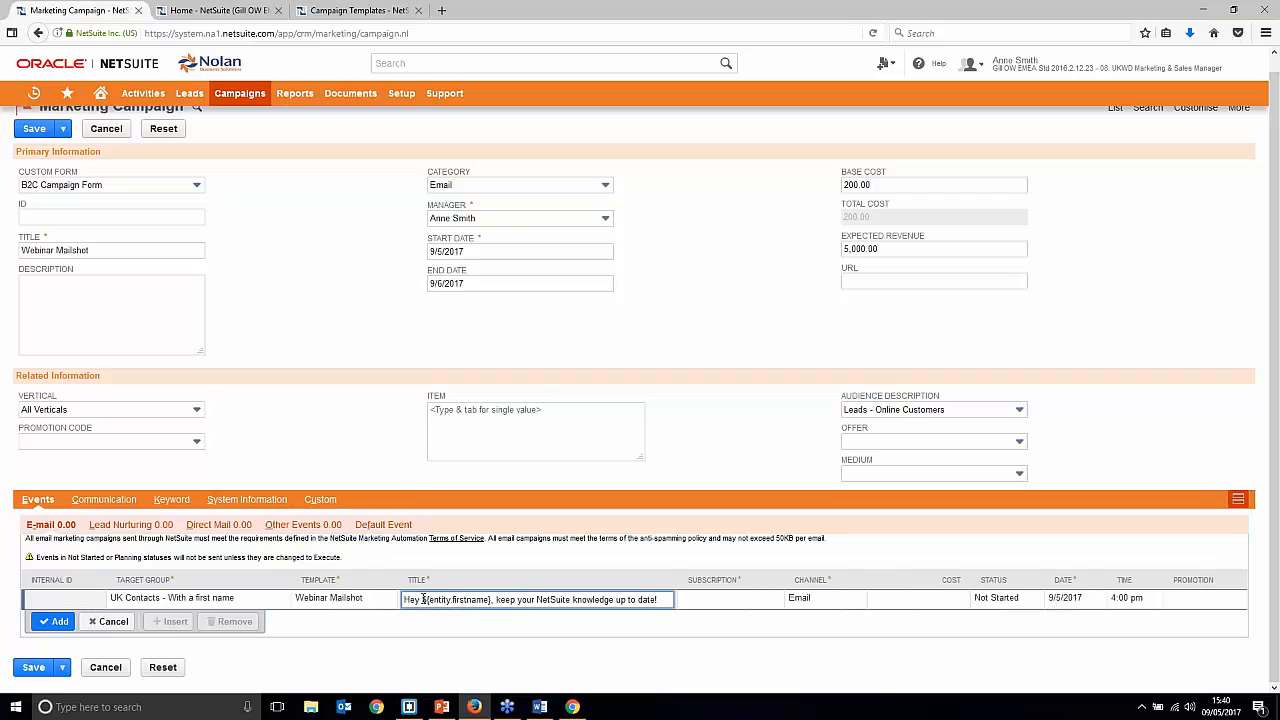
drag(423, 599, 495, 599)
click(503, 599)
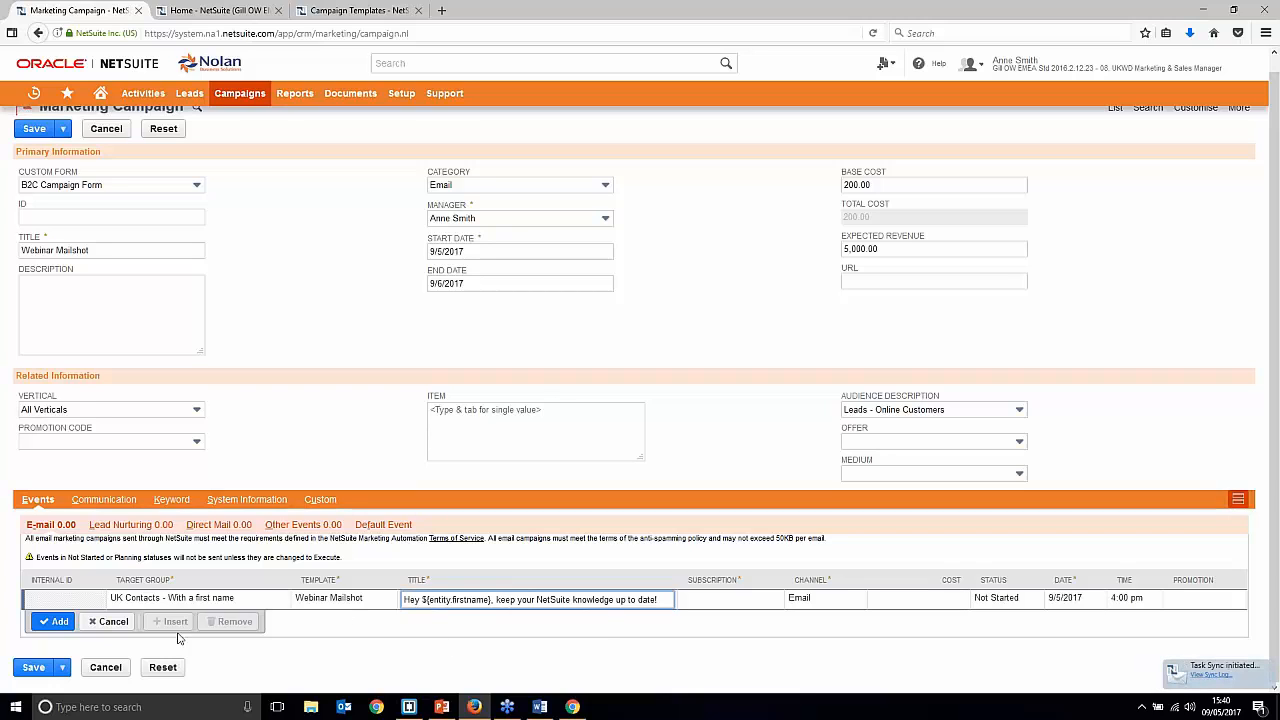
Step: Give the email event Marketing subscription, Email channel and a cost of 10.00
click(730, 604)
click(714, 601)
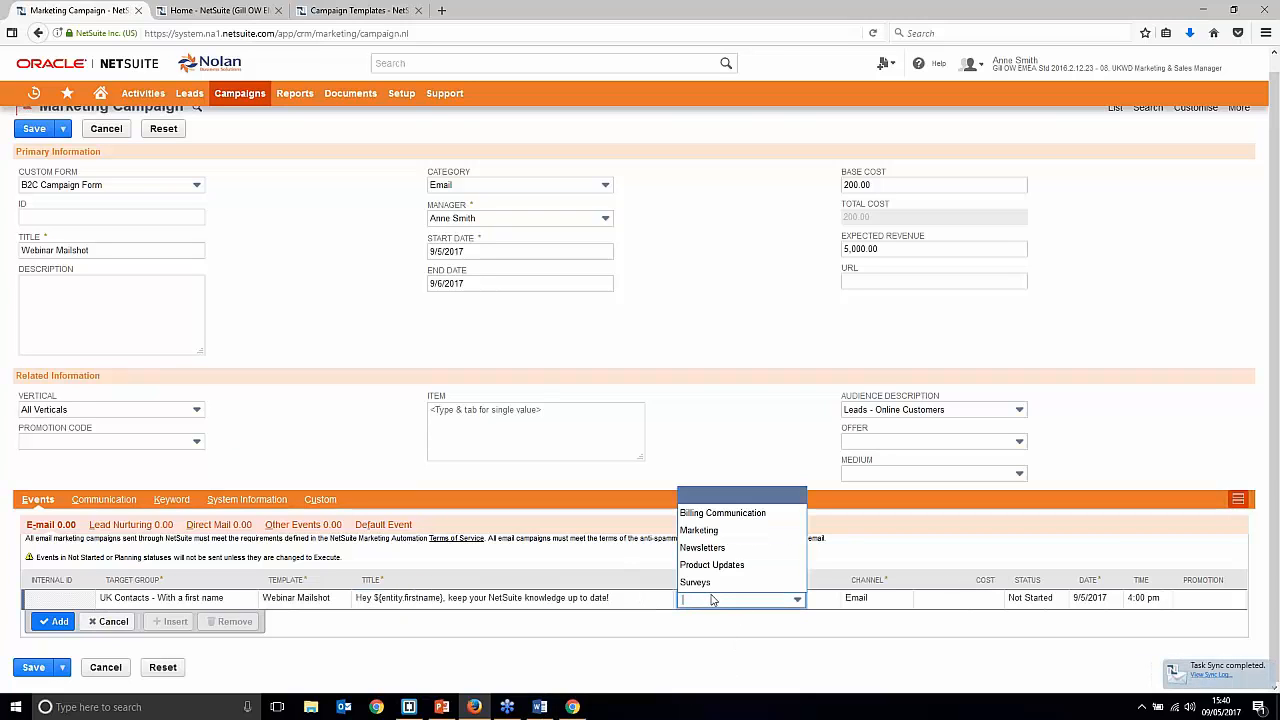
click(737, 530)
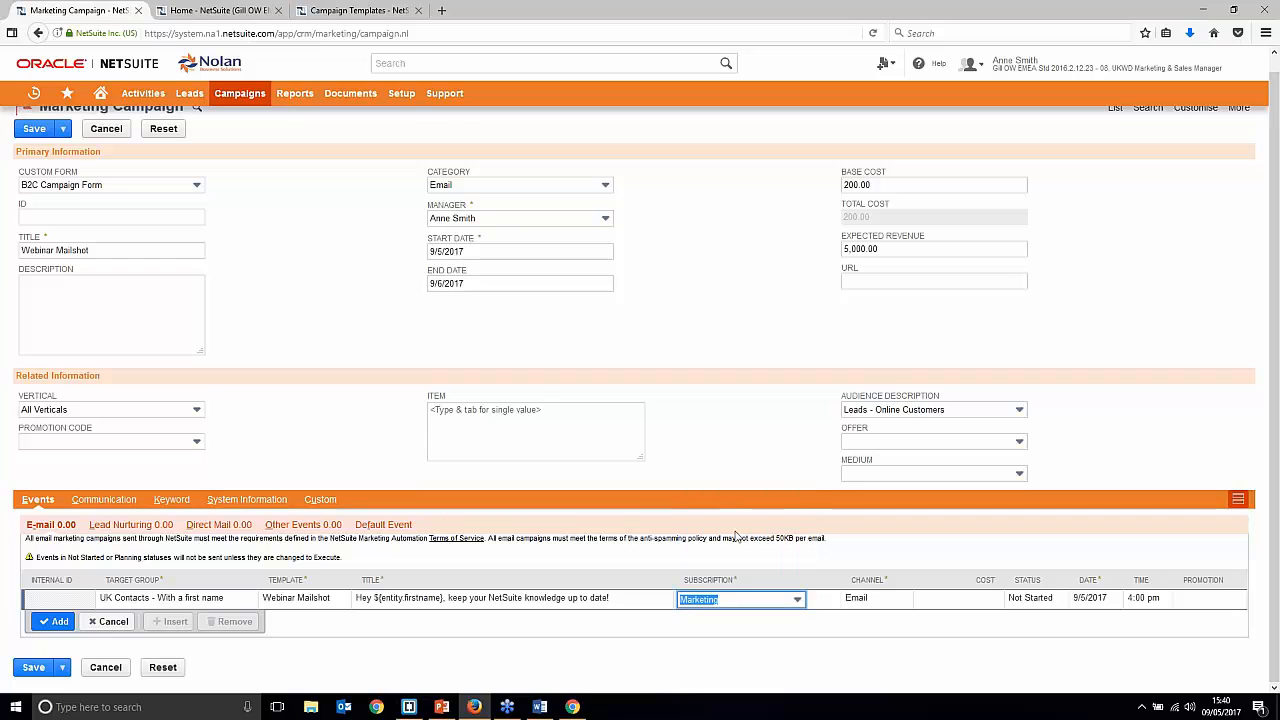
click(865, 599)
click(878, 600)
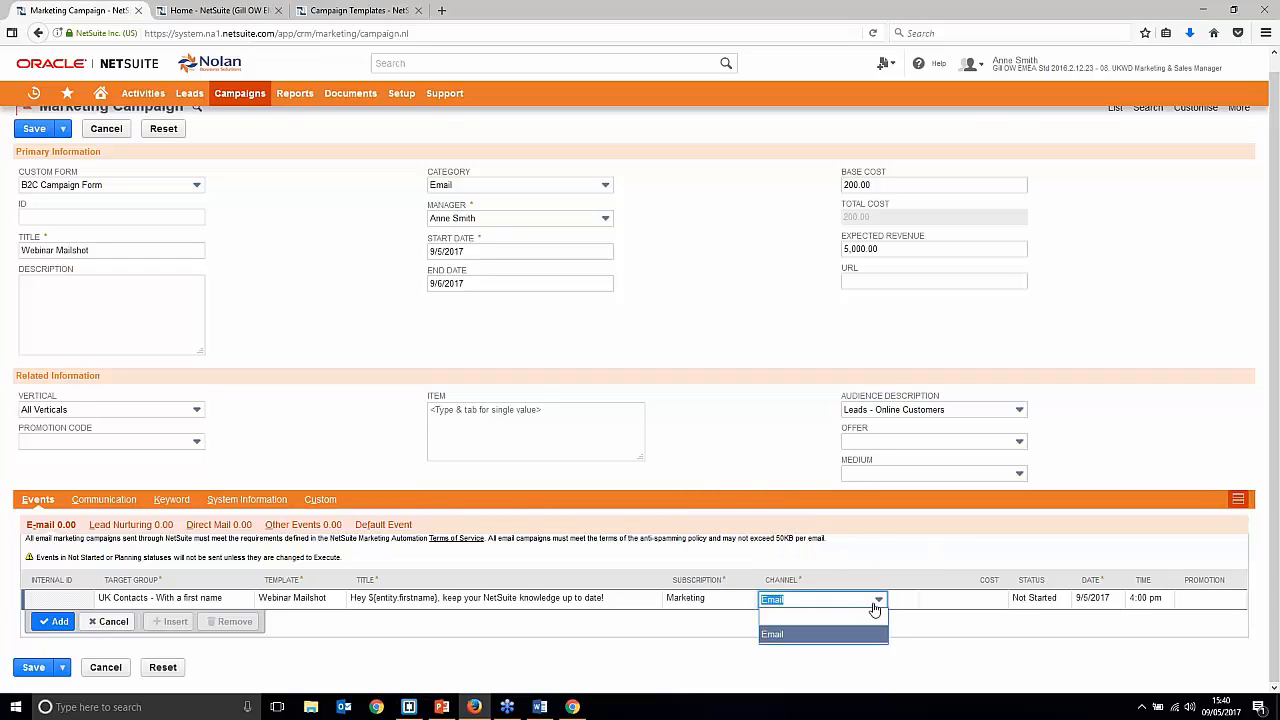
click(900, 563)
click(977, 598)
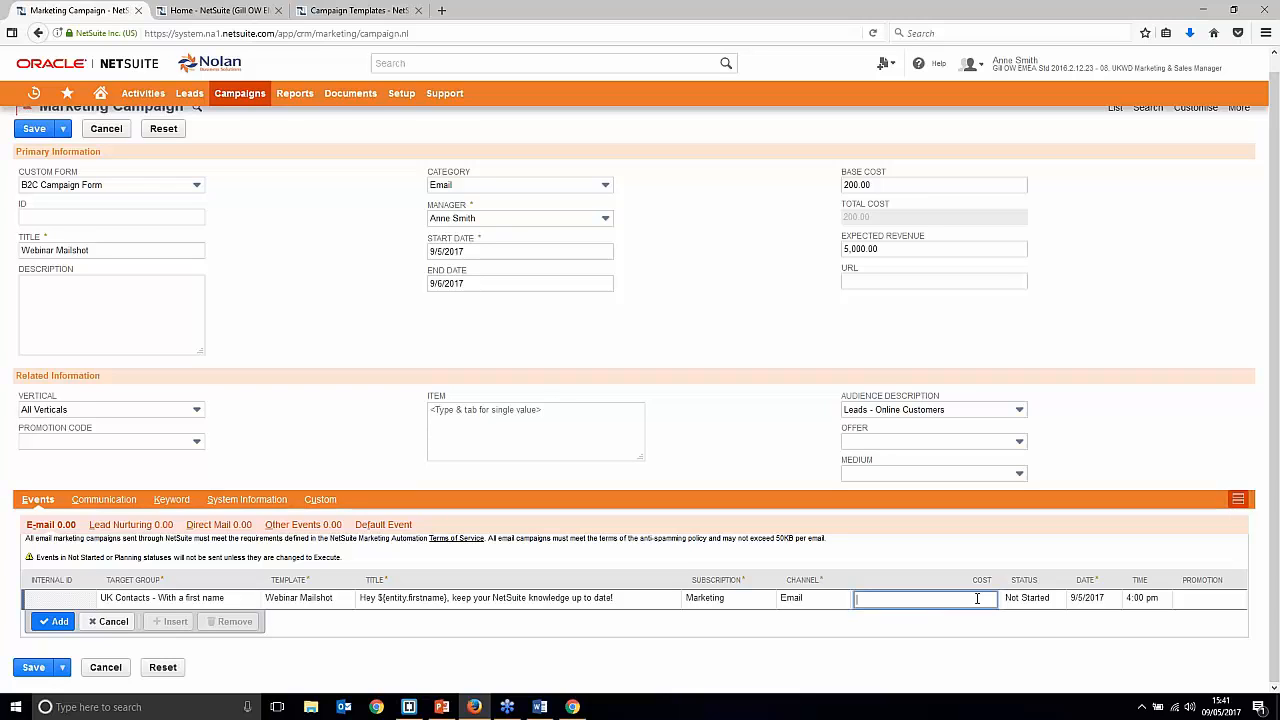
text(10)
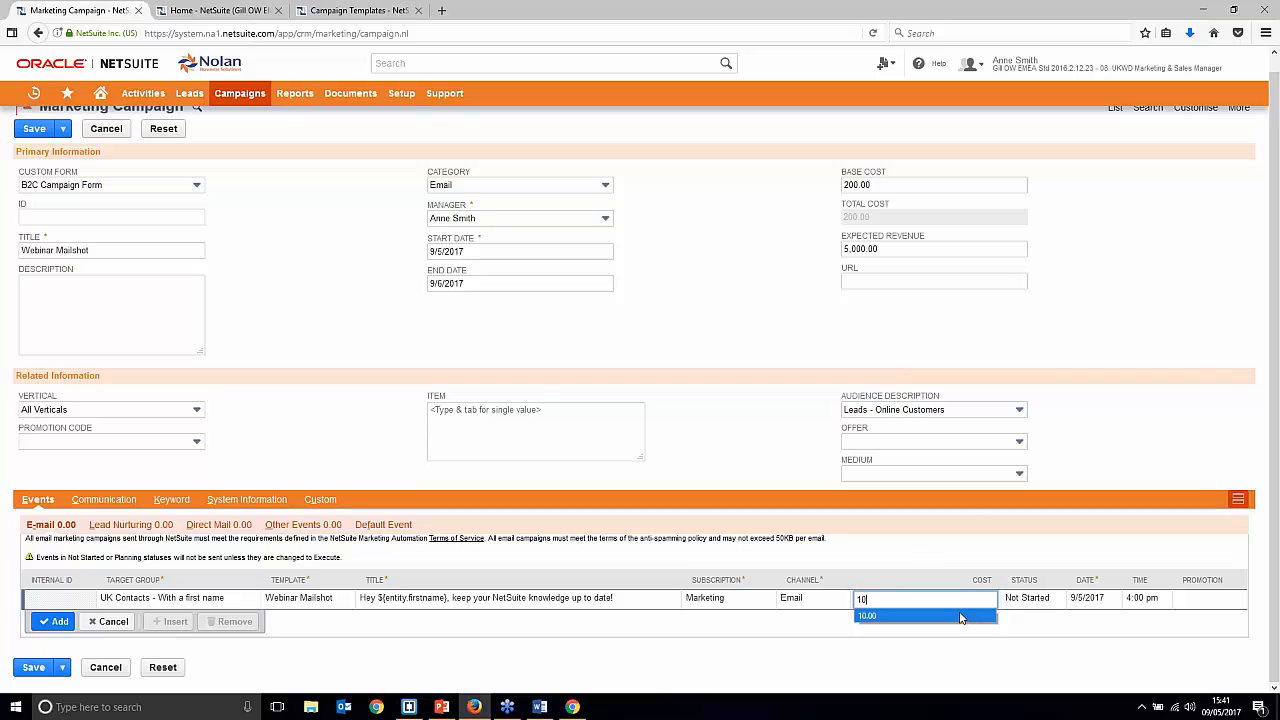
click(1046, 603)
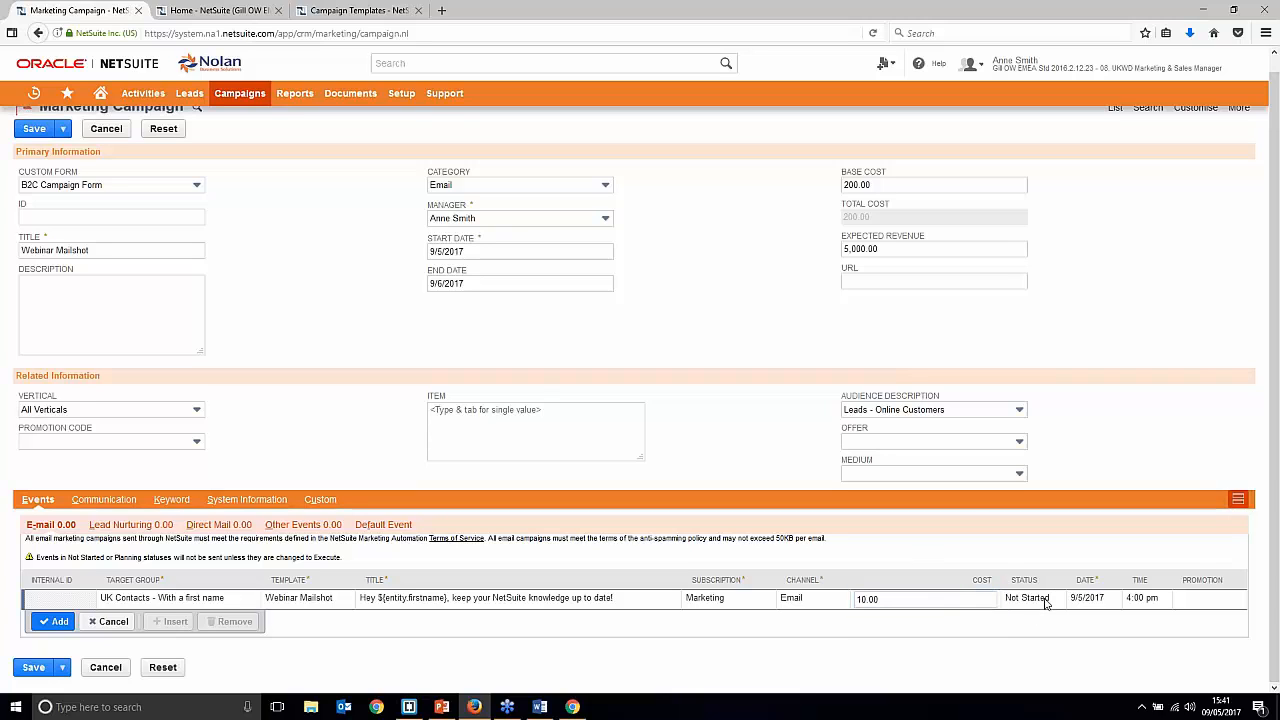
click(1024, 598)
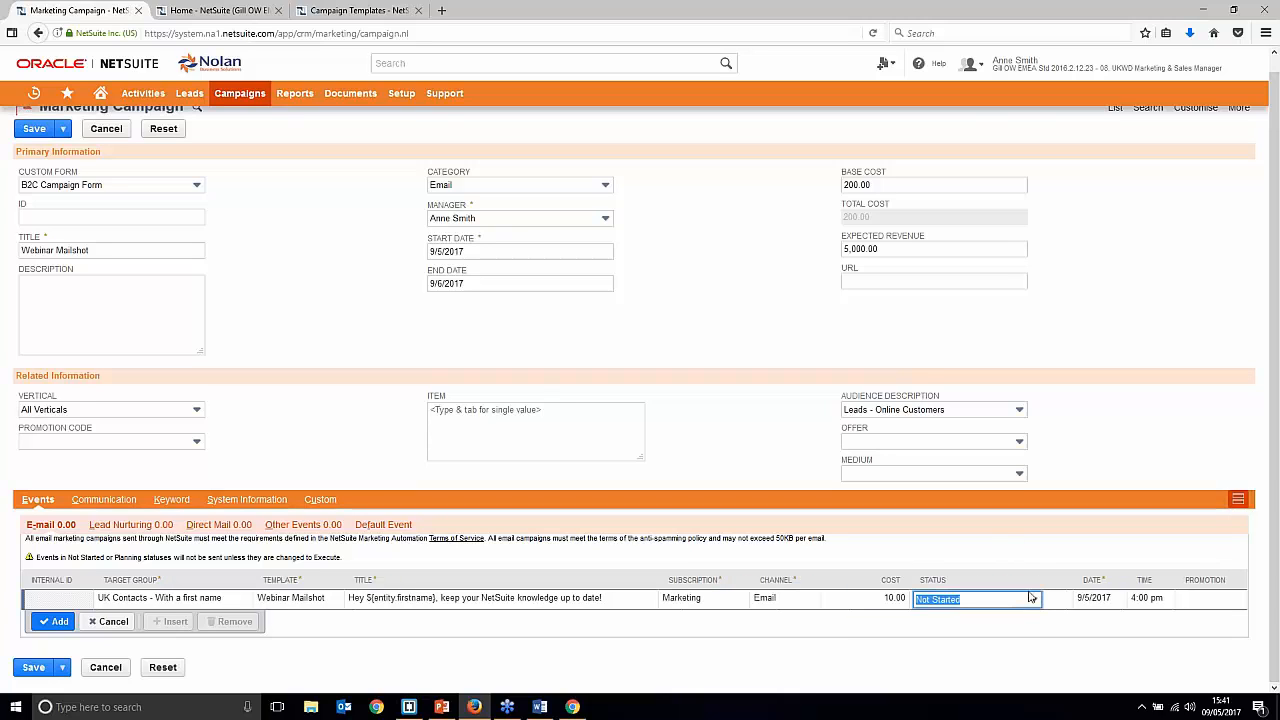
Step: Schedule the email event to Execute on 4 June 2017, add it, and save the campaign
click(1032, 602)
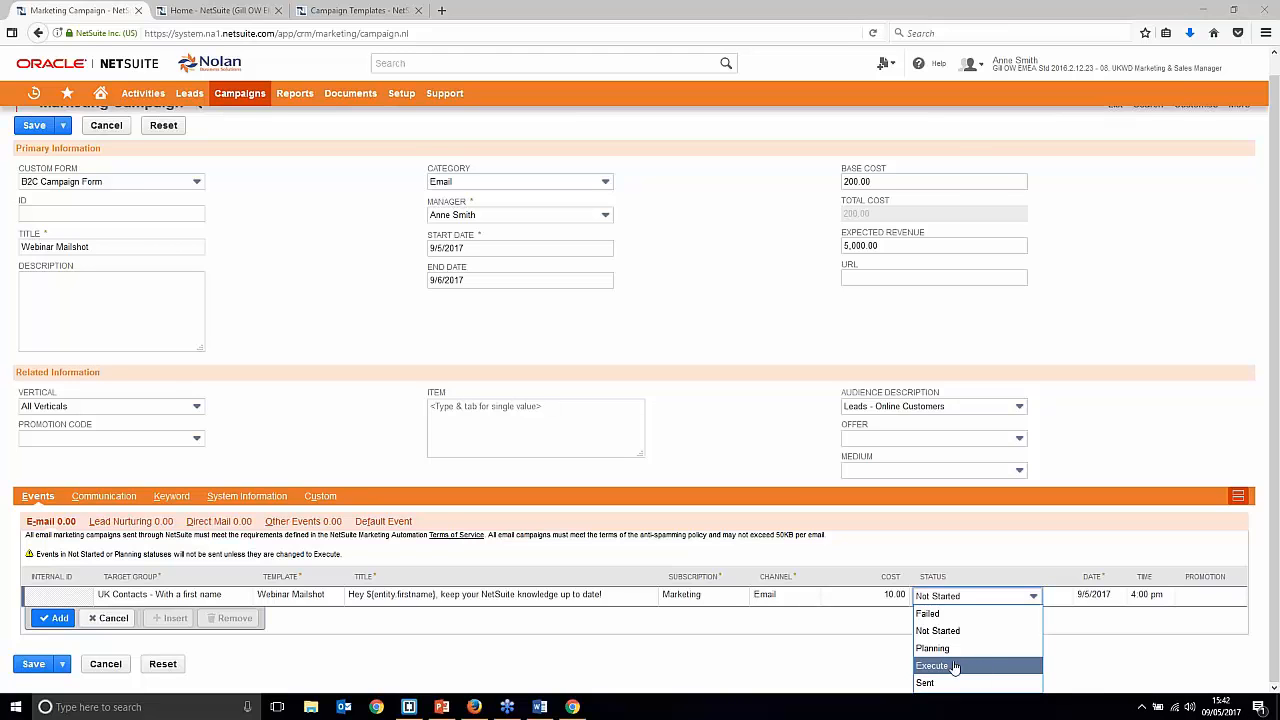
click(955, 665)
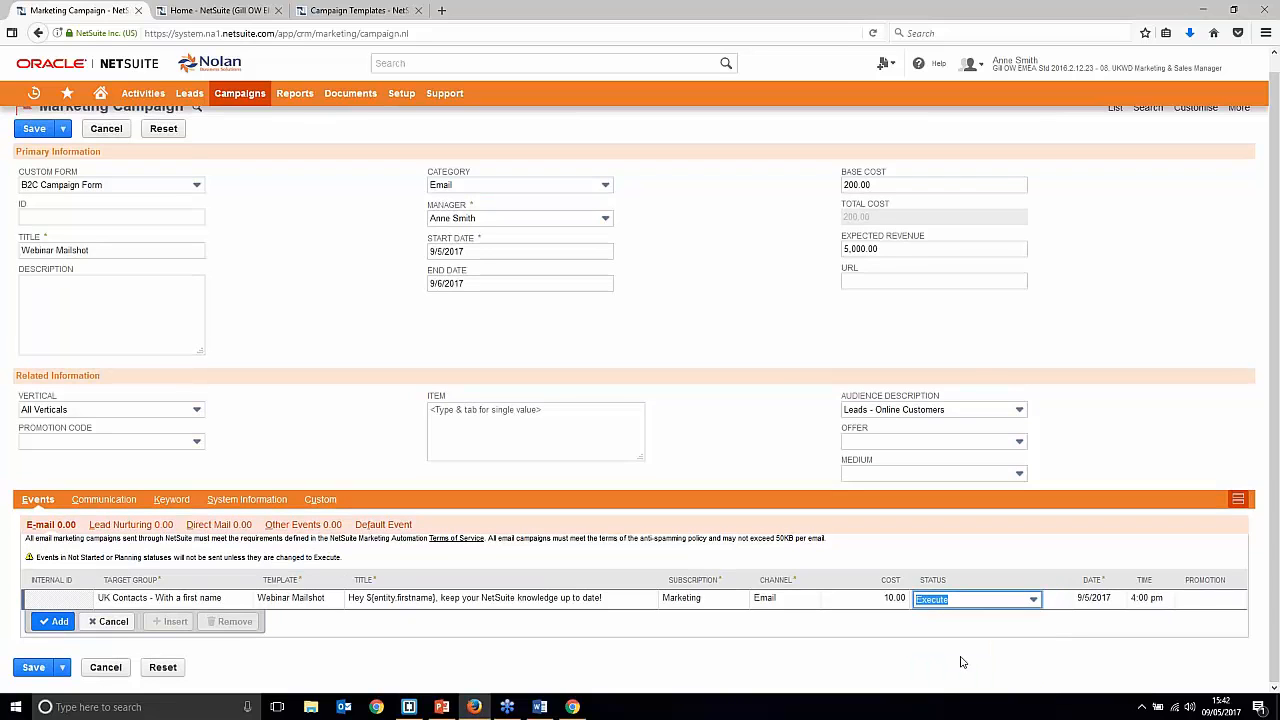
click(1094, 600)
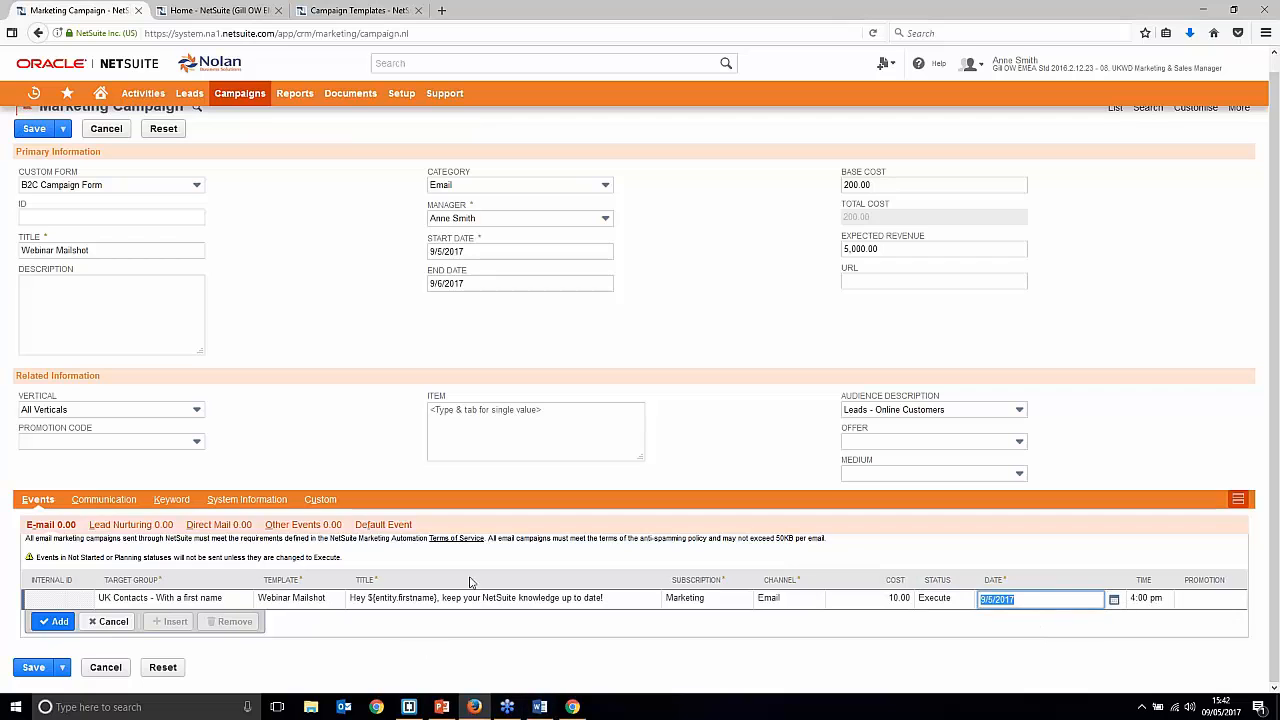
click(1114, 600)
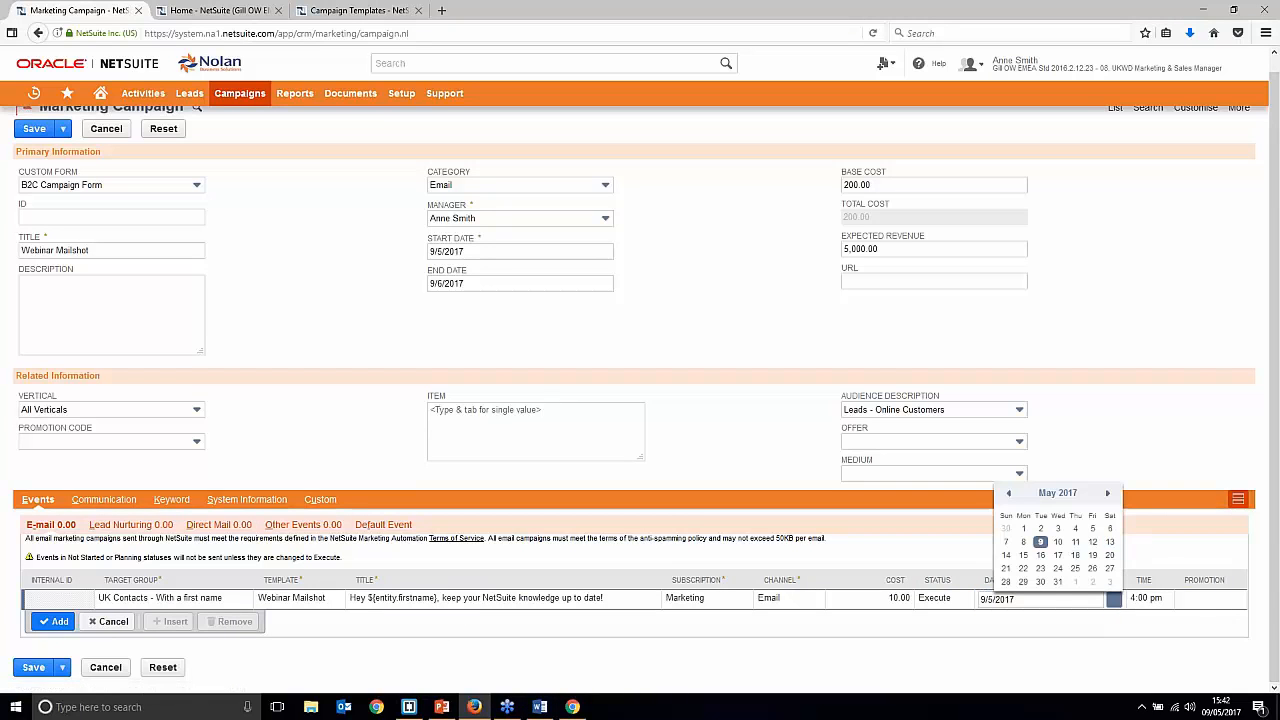
click(1107, 493)
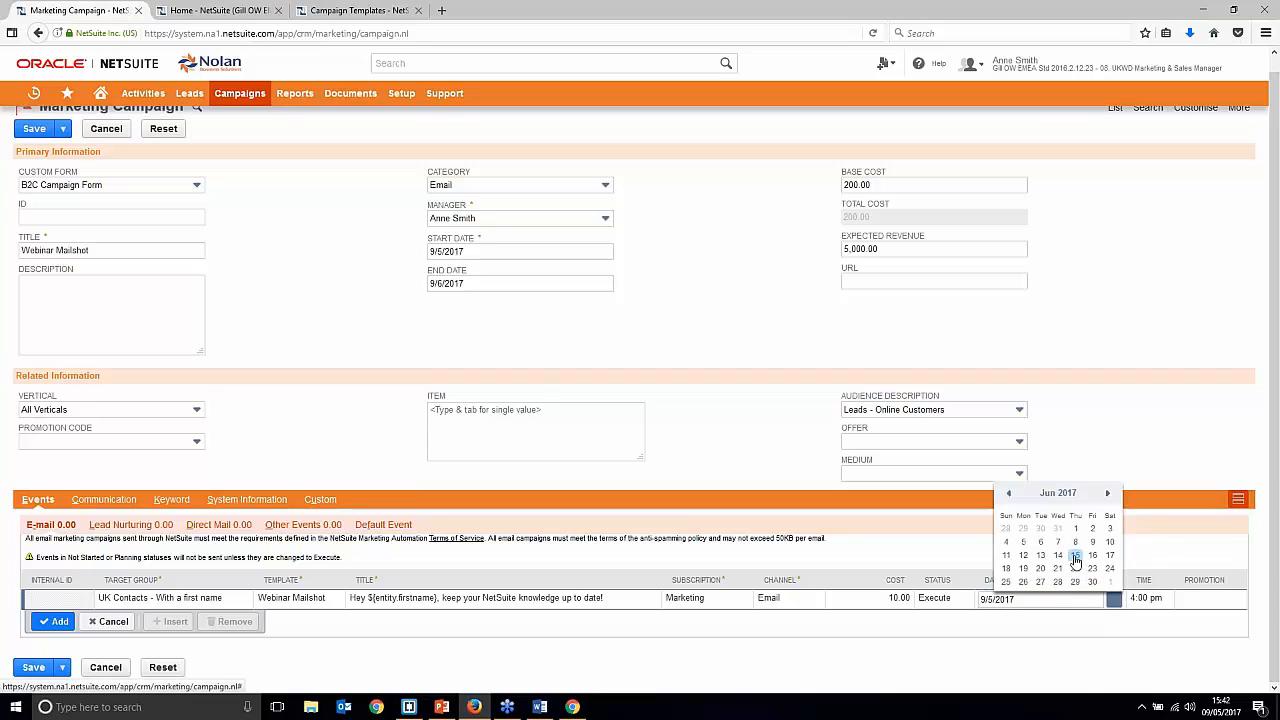
click(1006, 542)
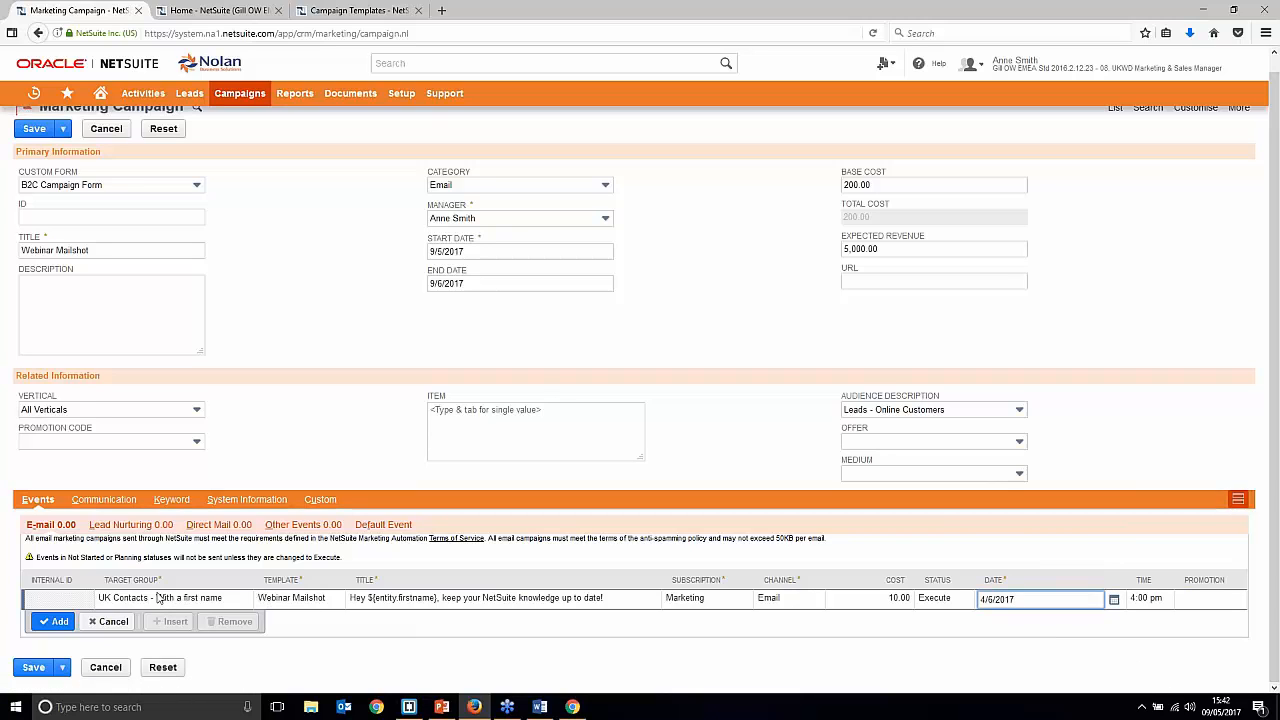
click(43, 622)
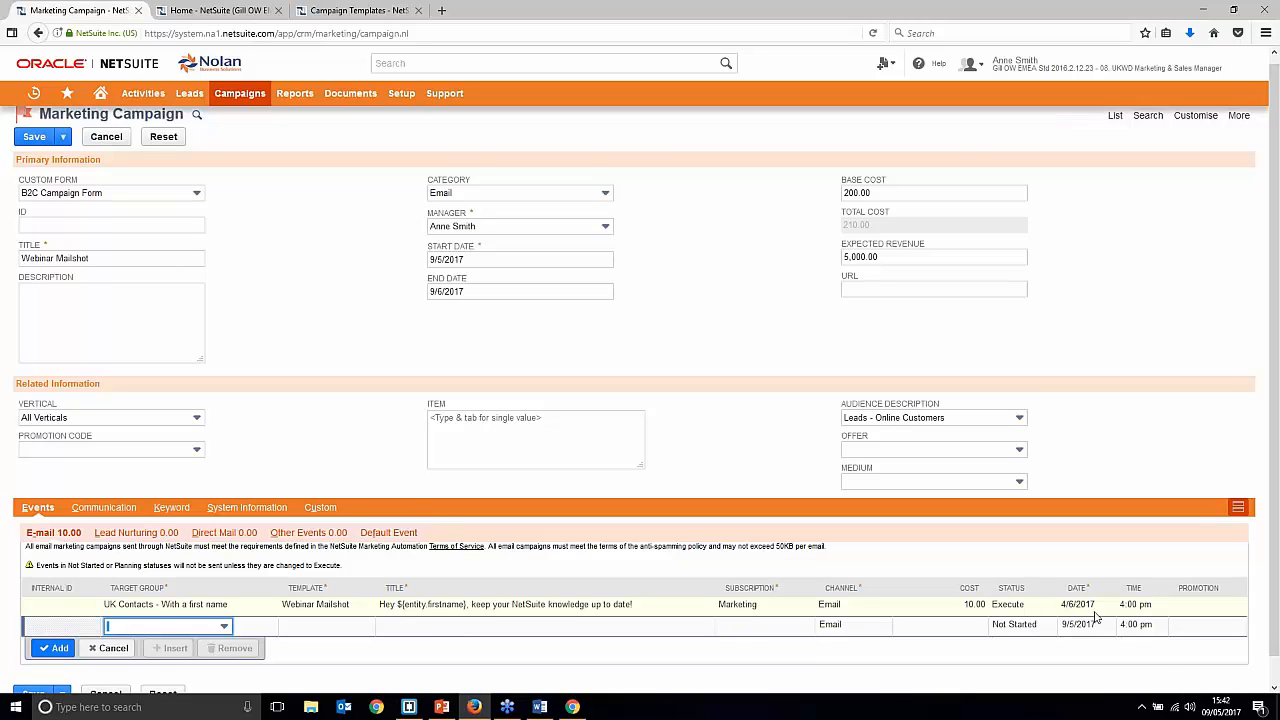
click(30, 140)
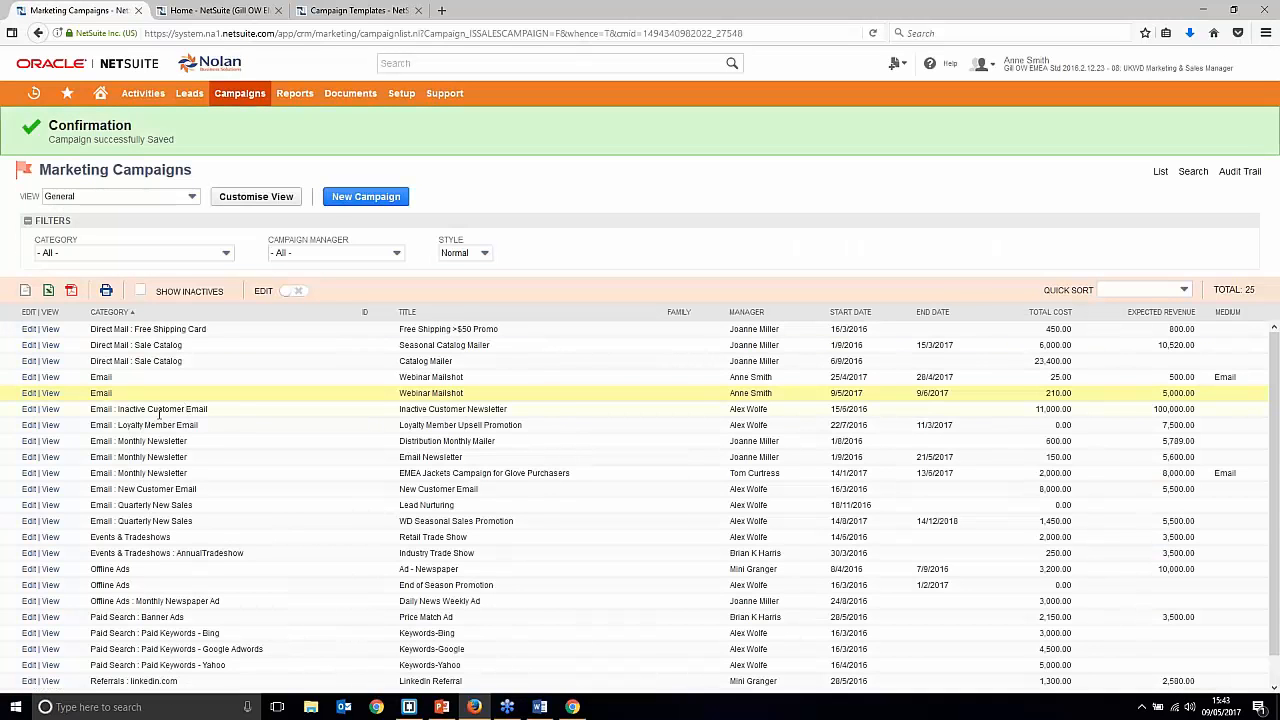
Step: Reopen the saved Webinar Mailshot campaign in edit mode
click(48, 393)
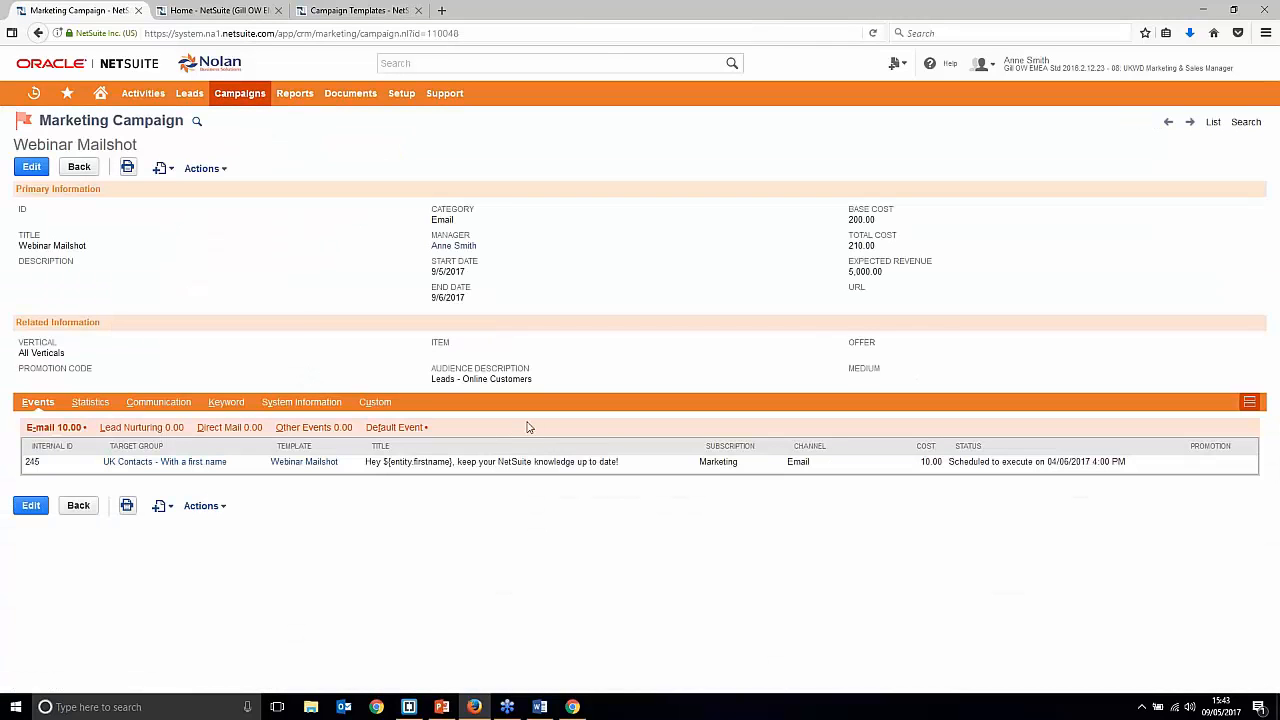
click(40, 172)
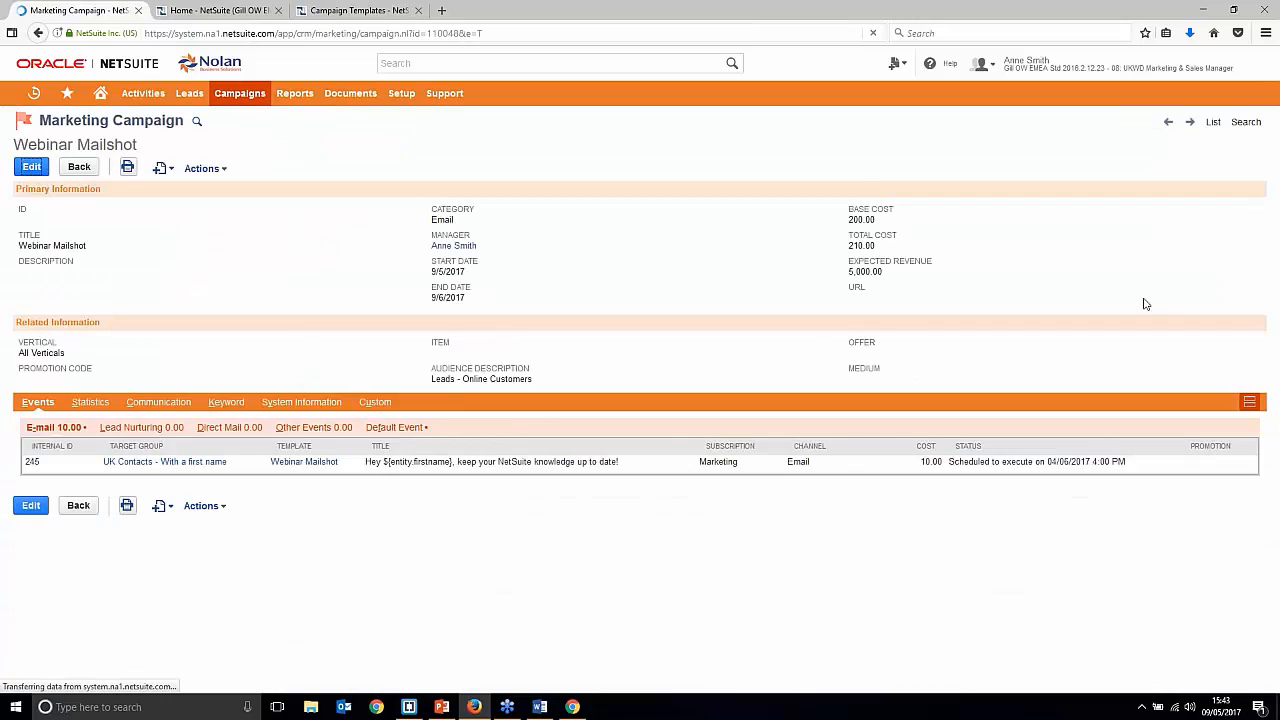
scroll(1058, 550, down, 2)
Step: Confirm the email event's status stays Execute and switch to the Other Events grid
click(1018, 582)
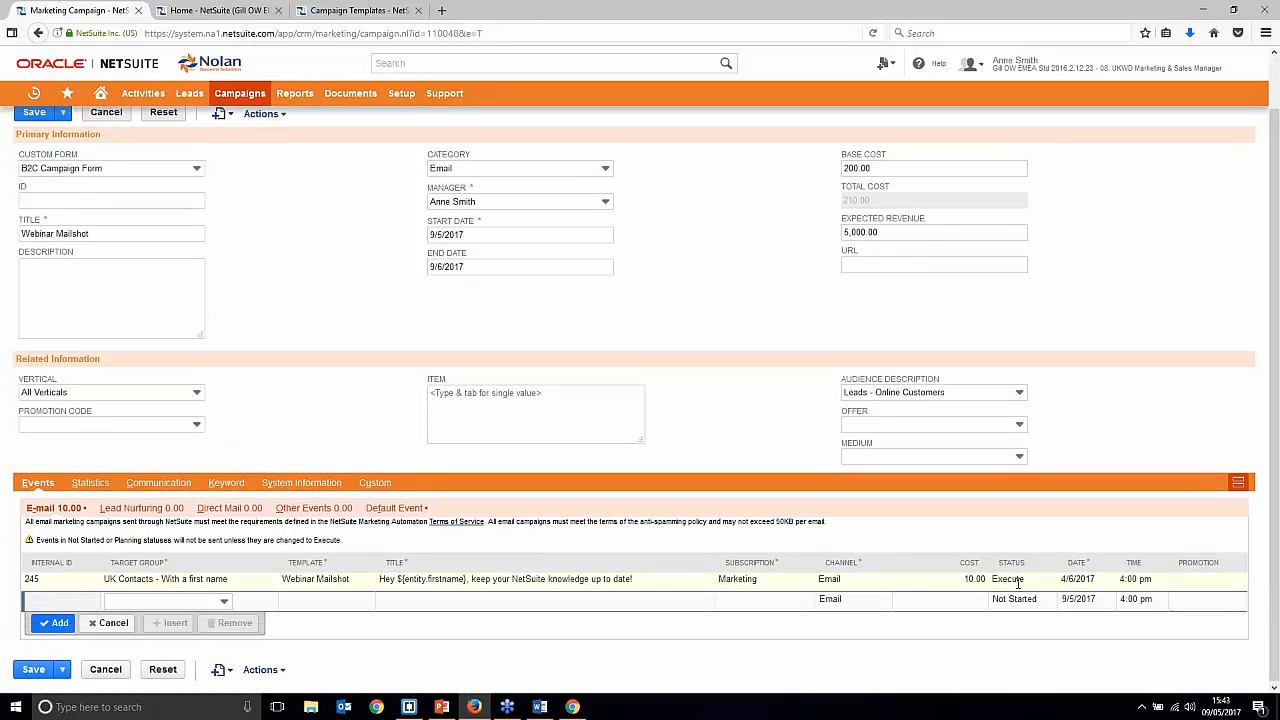
click(1016, 608)
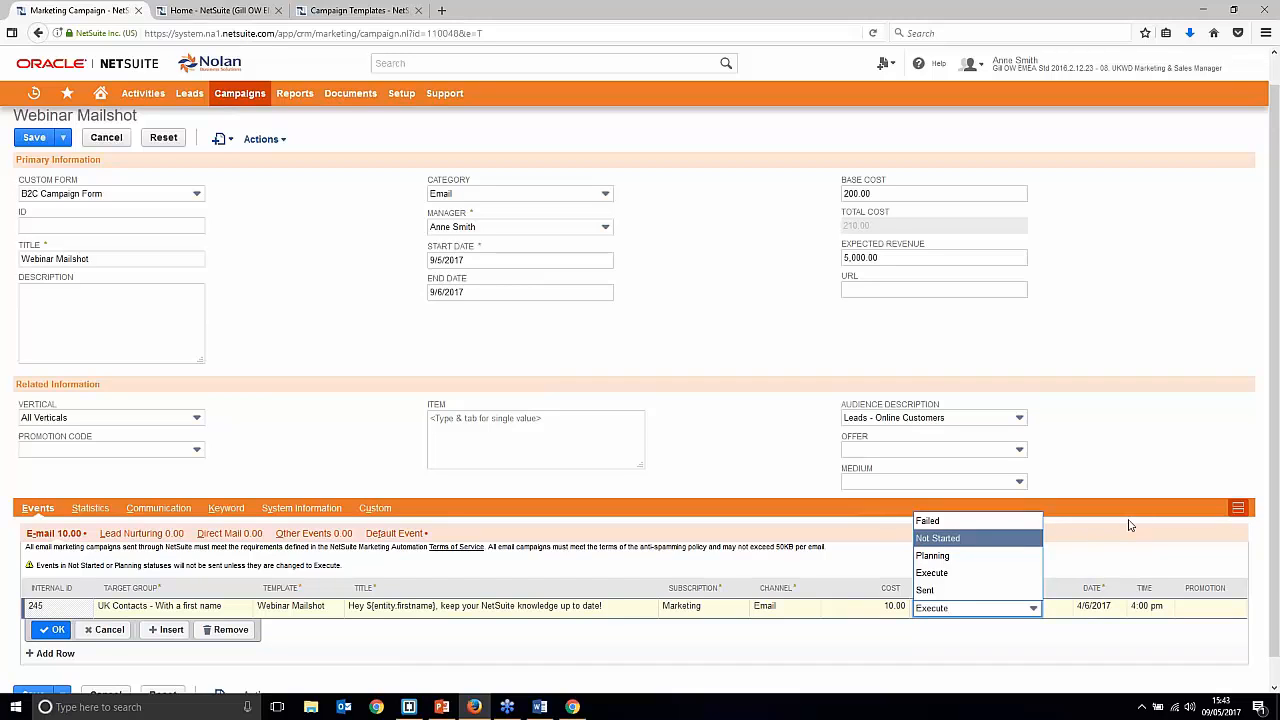
double_click(1110, 470)
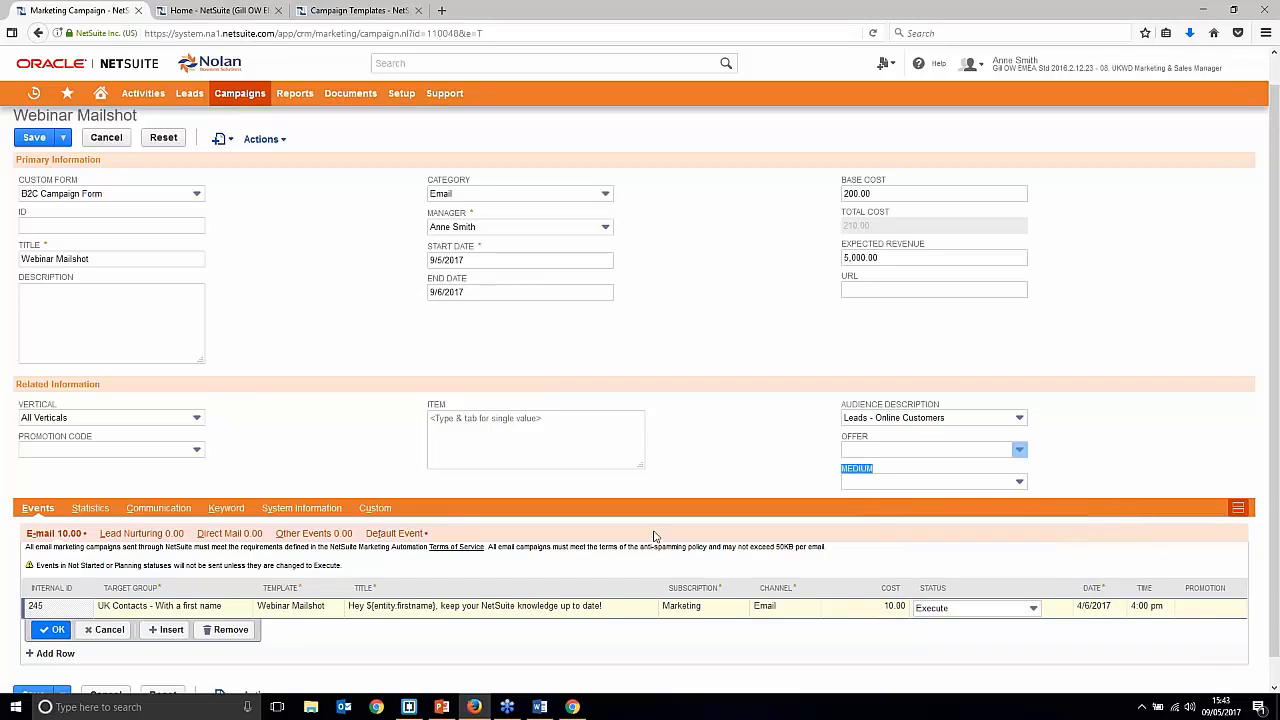
click(34, 654)
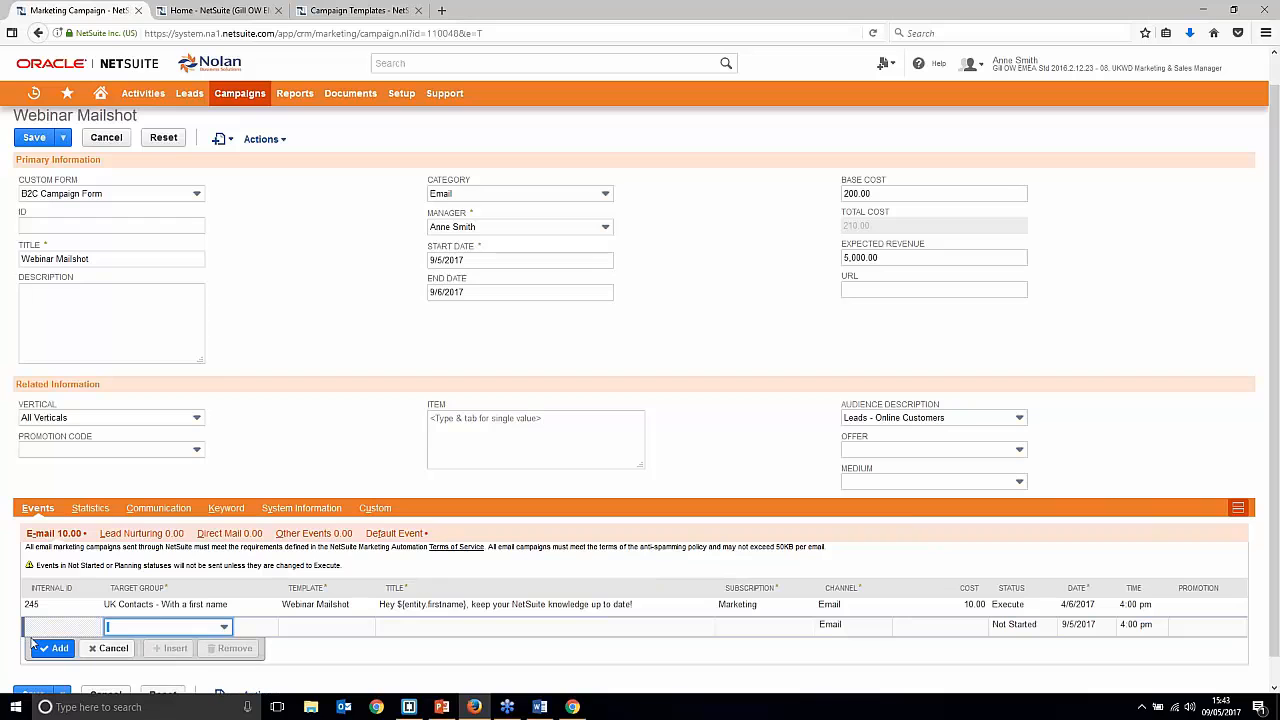
click(310, 535)
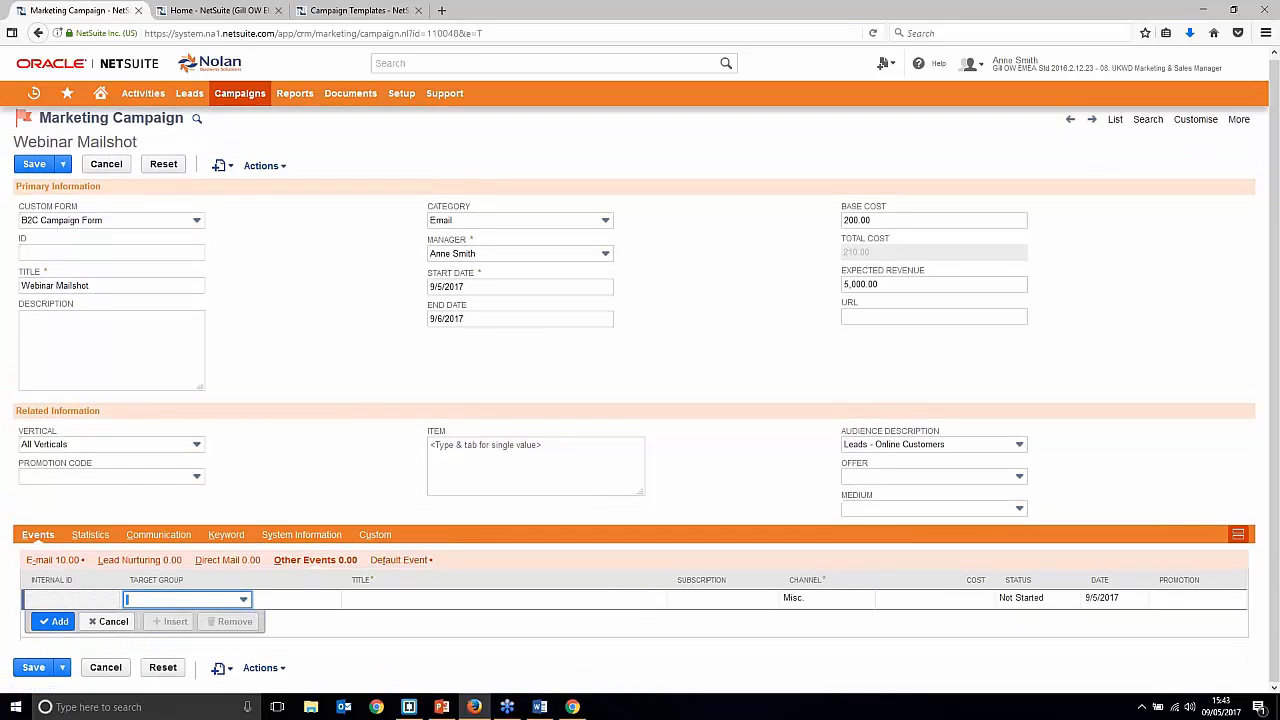
Step: Start a Trade Show event targeting UK Customers with the Marketing subscription
click(229, 604)
scroll(163, 523, down, 10)
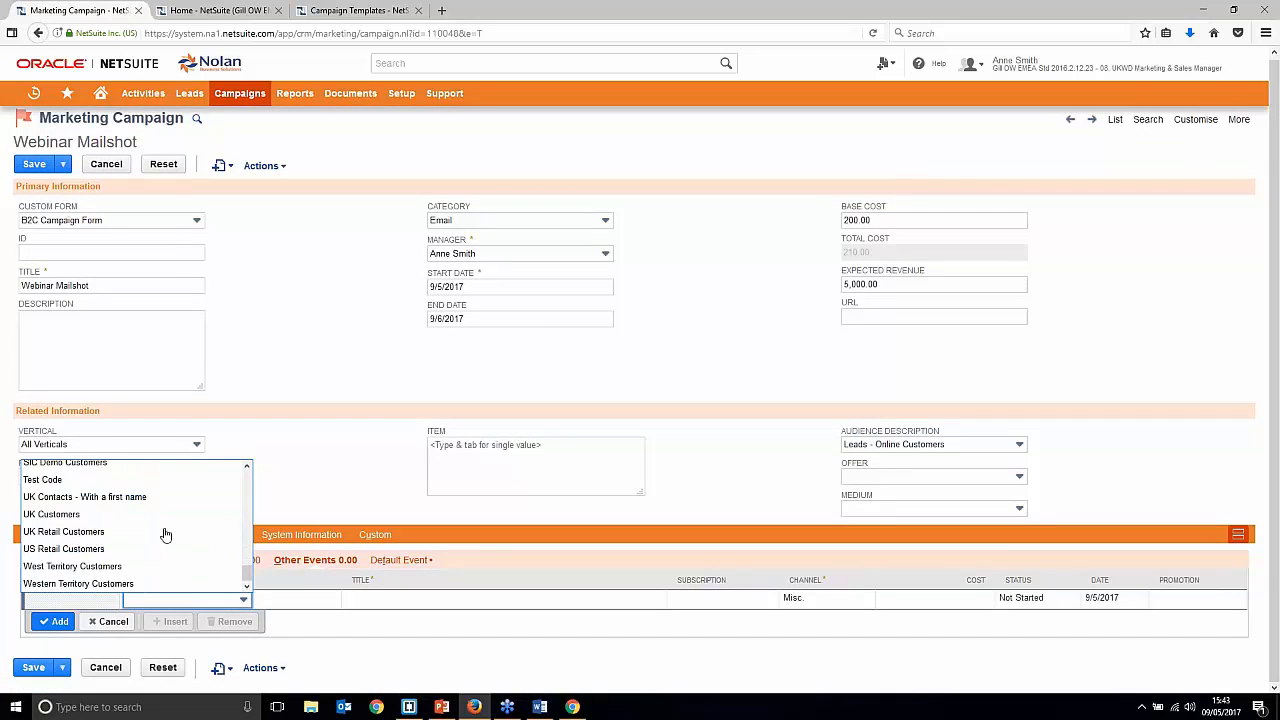
click(130, 514)
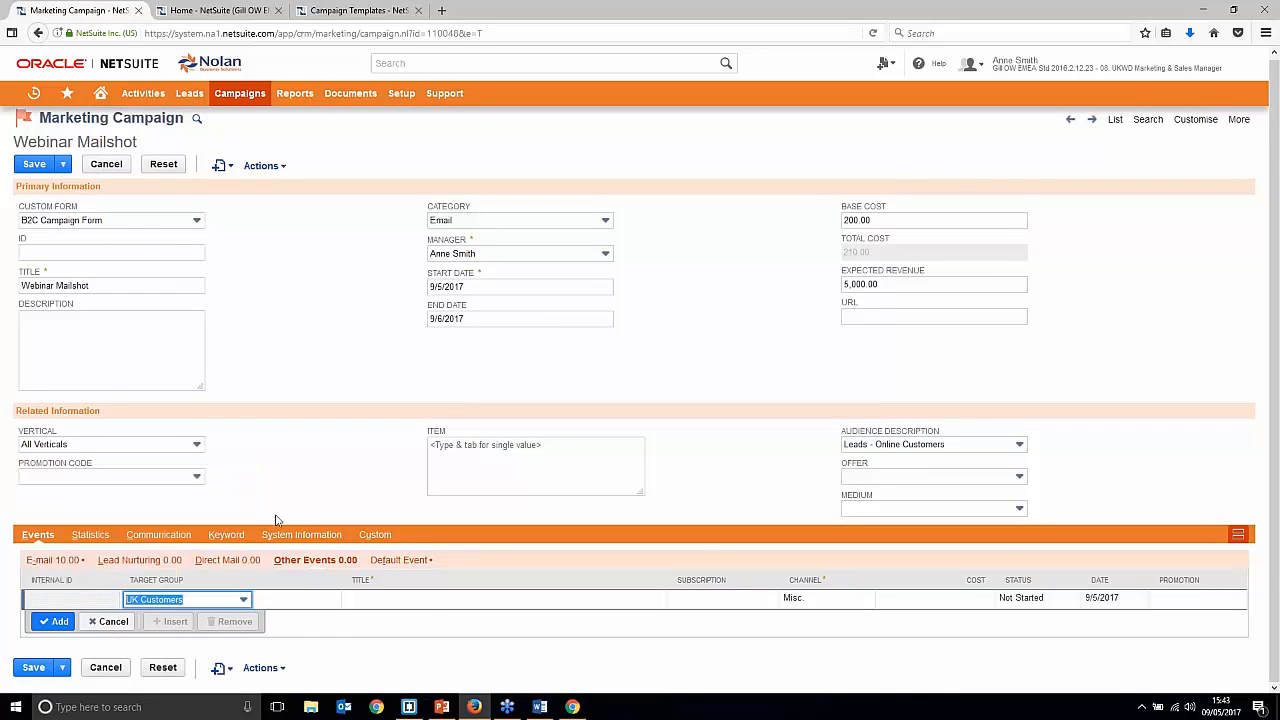
click(424, 609)
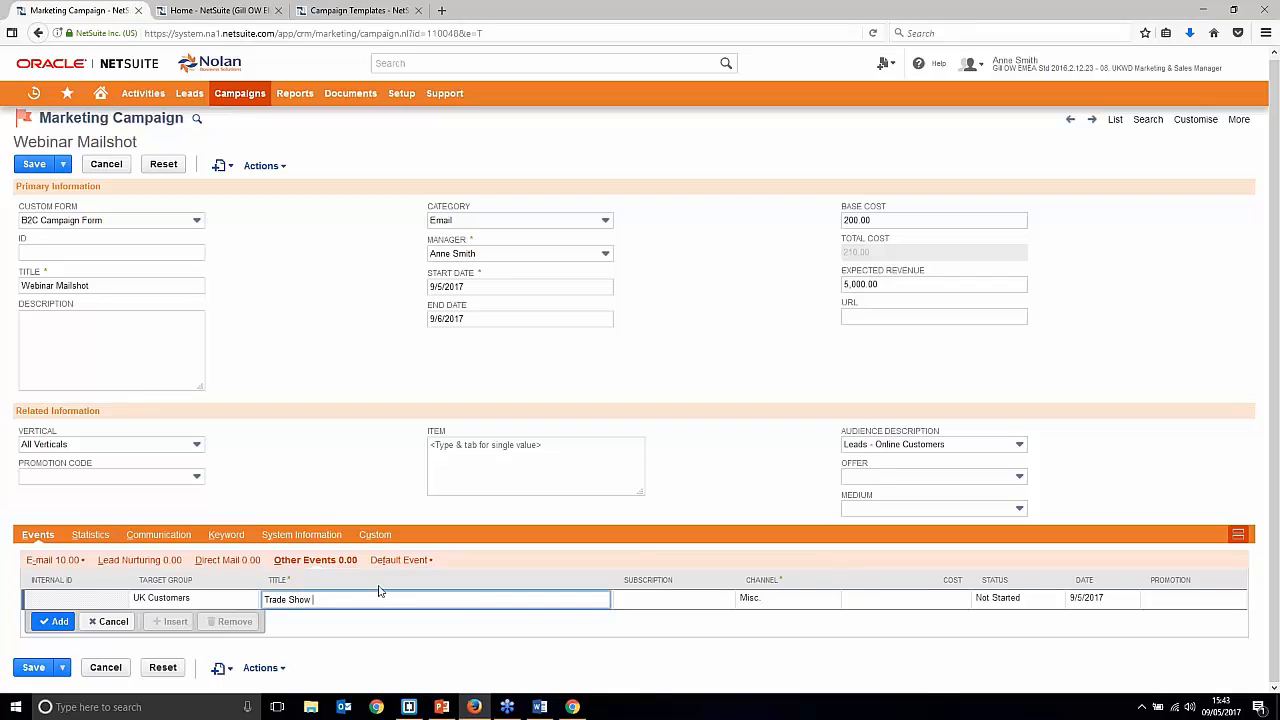
click(677, 606)
click(679, 604)
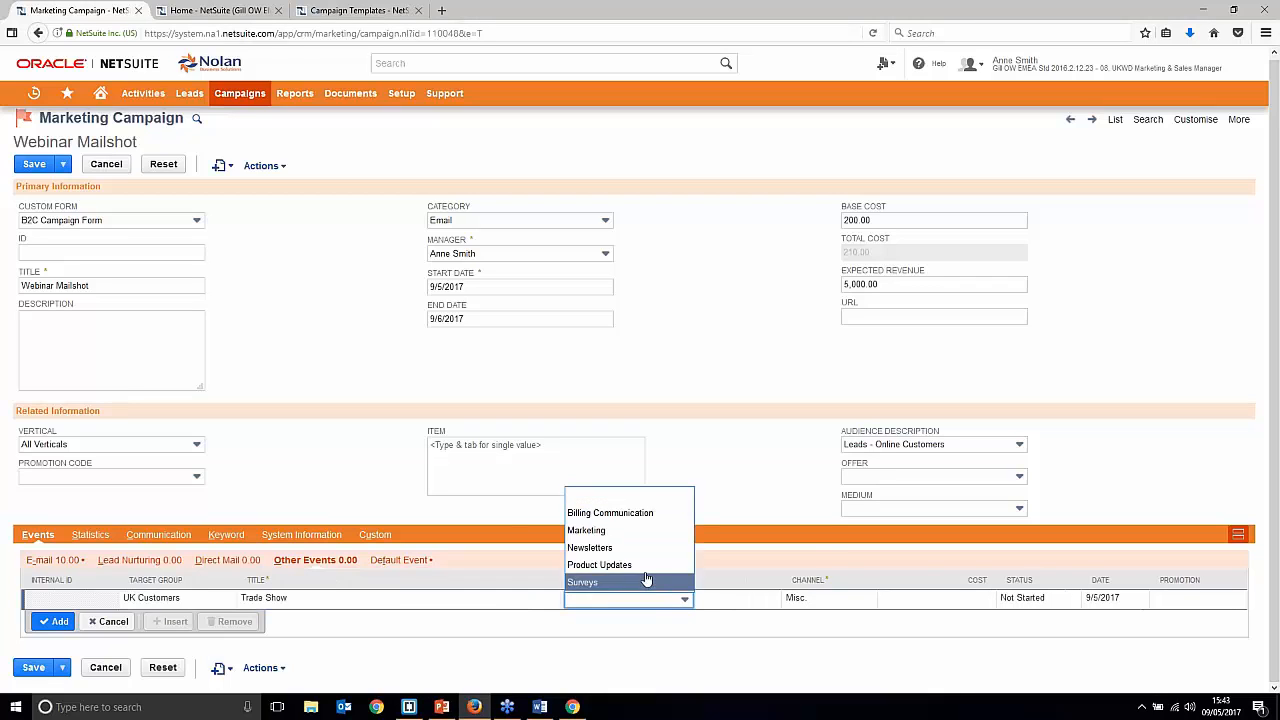
click(622, 531)
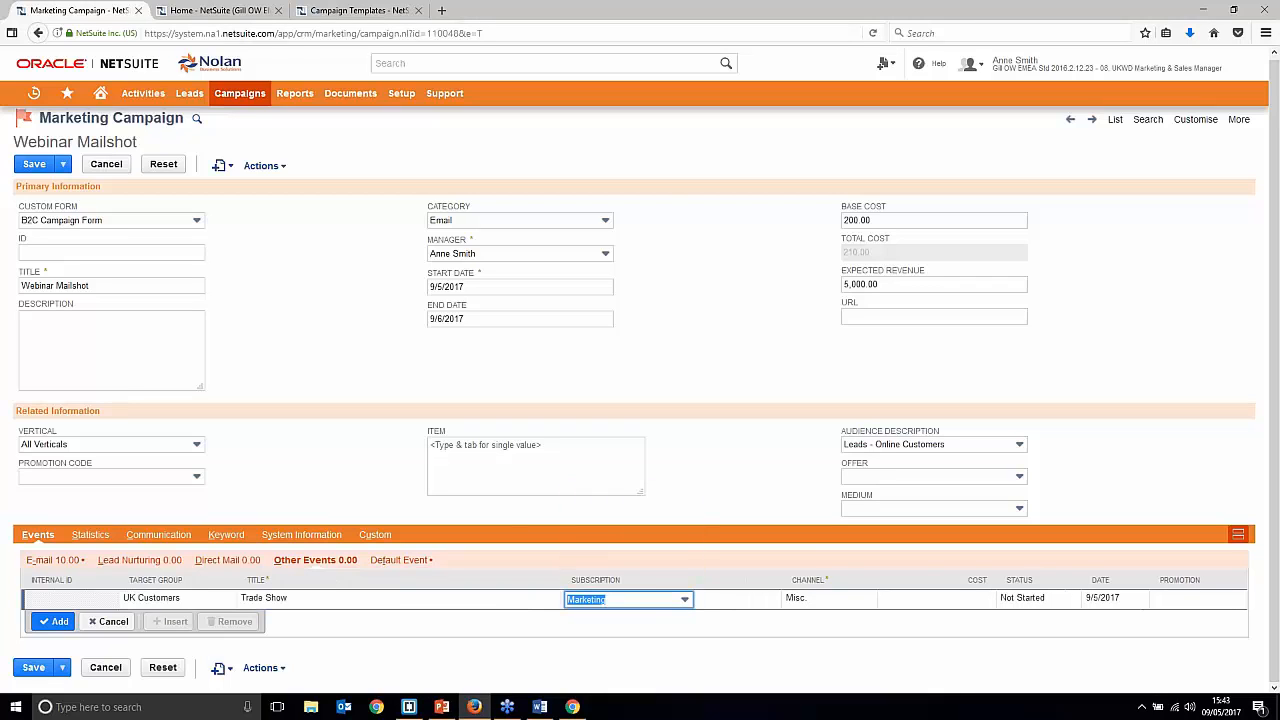
Step: Give the Trade Show event cost 200 and status Not Started, add it, and save the campaign
click(850, 603)
click(948, 606)
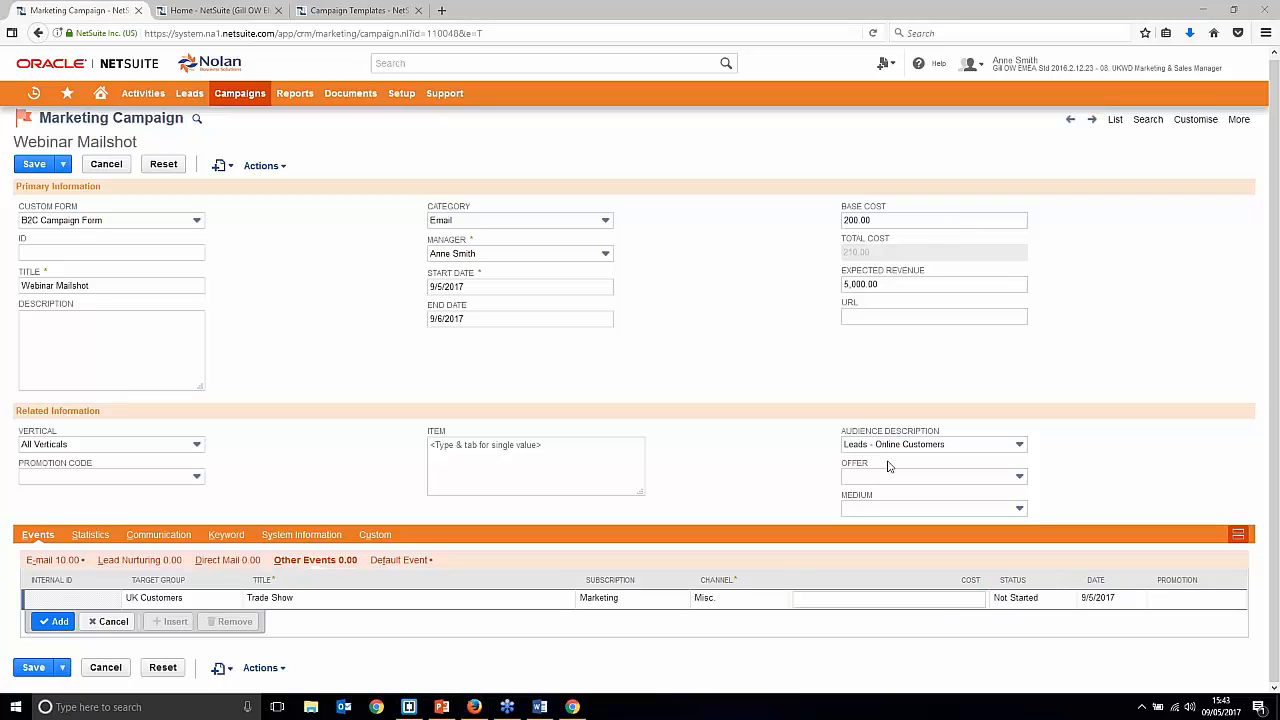
click(966, 600)
text(200)
click(1140, 493)
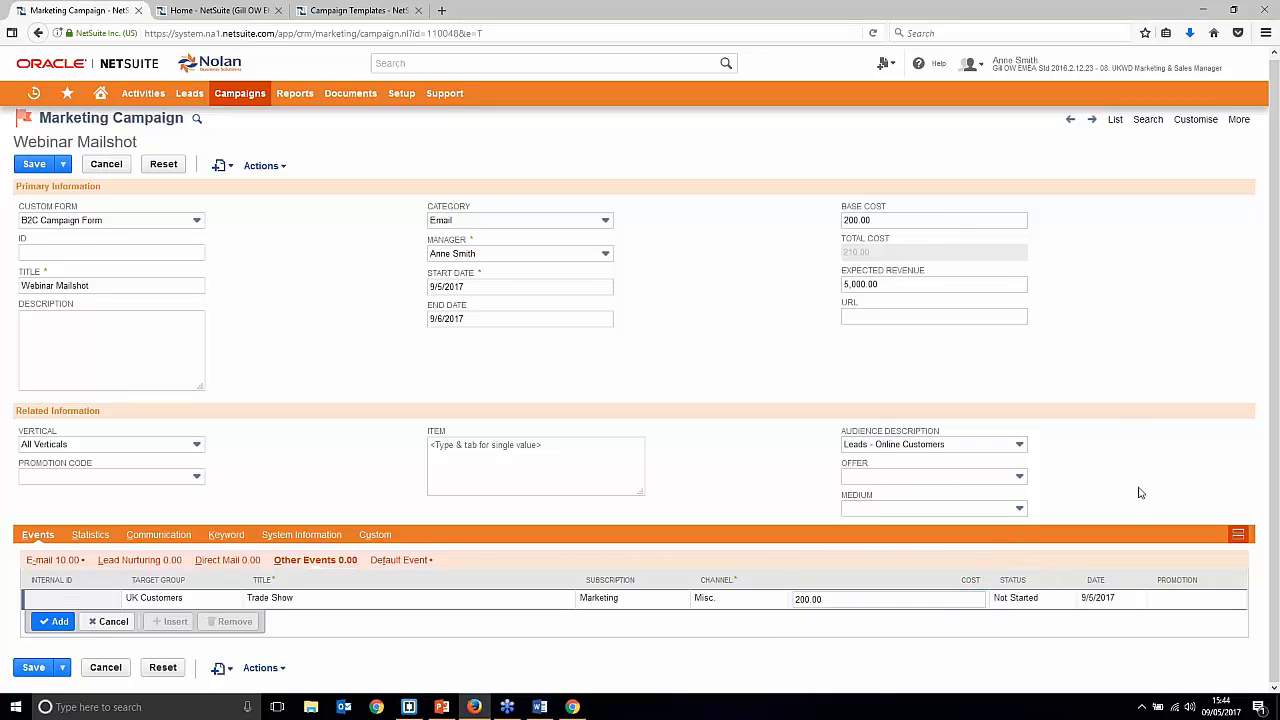
click(1036, 606)
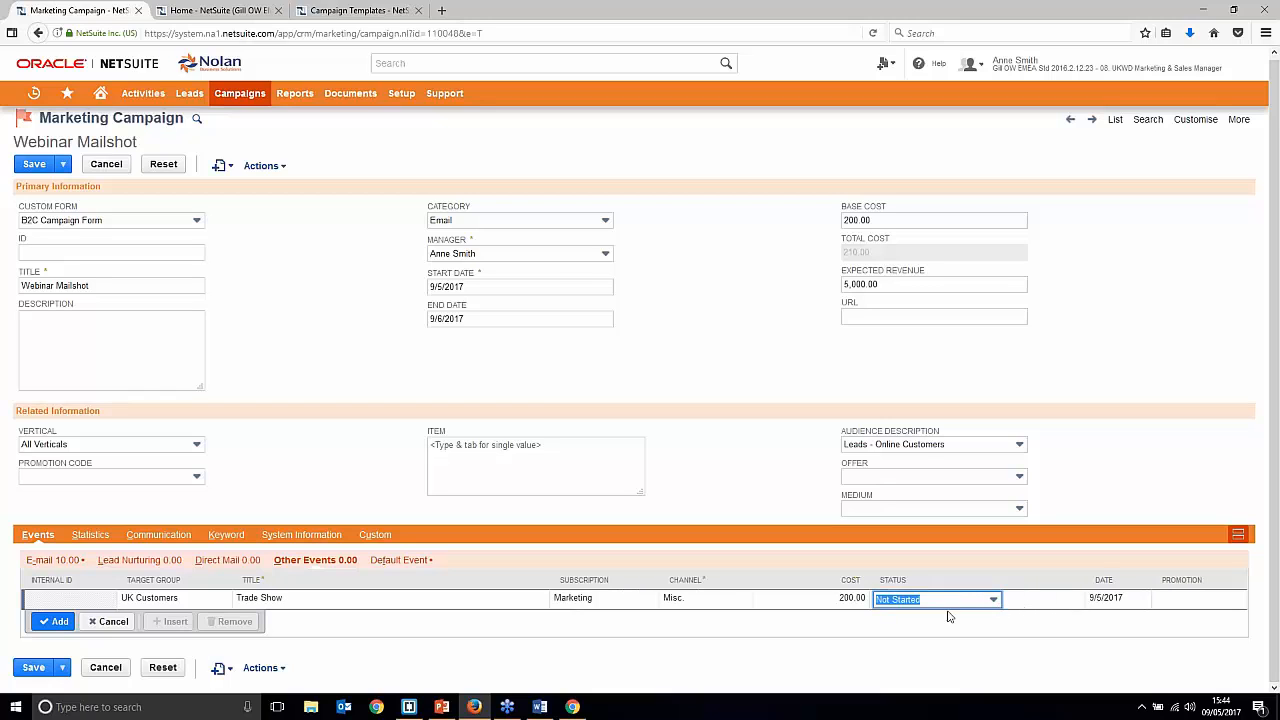
click(878, 488)
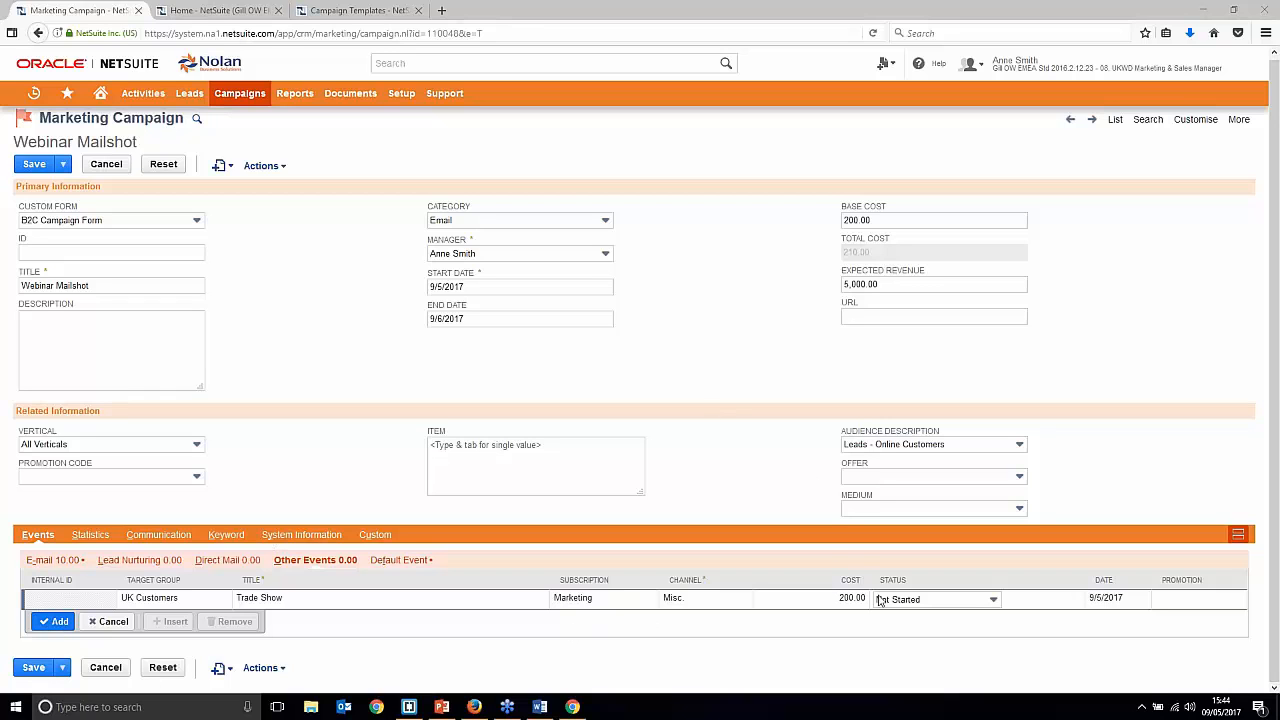
click(57, 624)
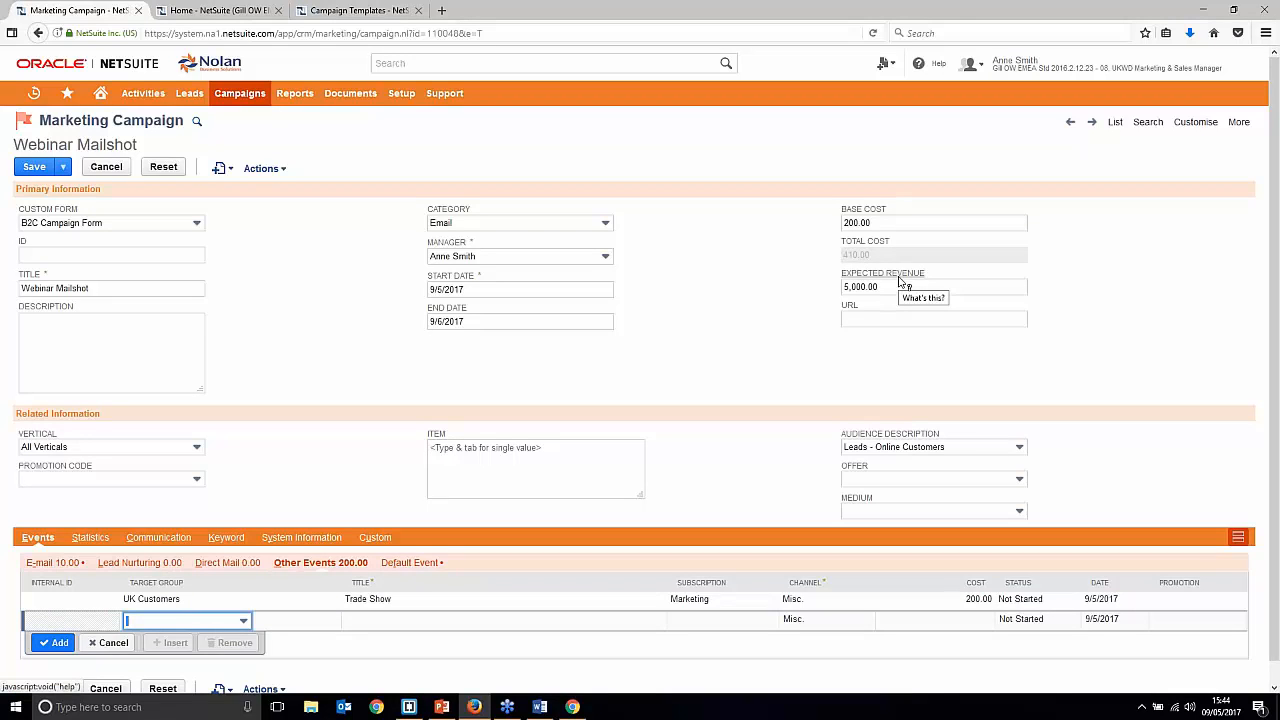
click(34, 167)
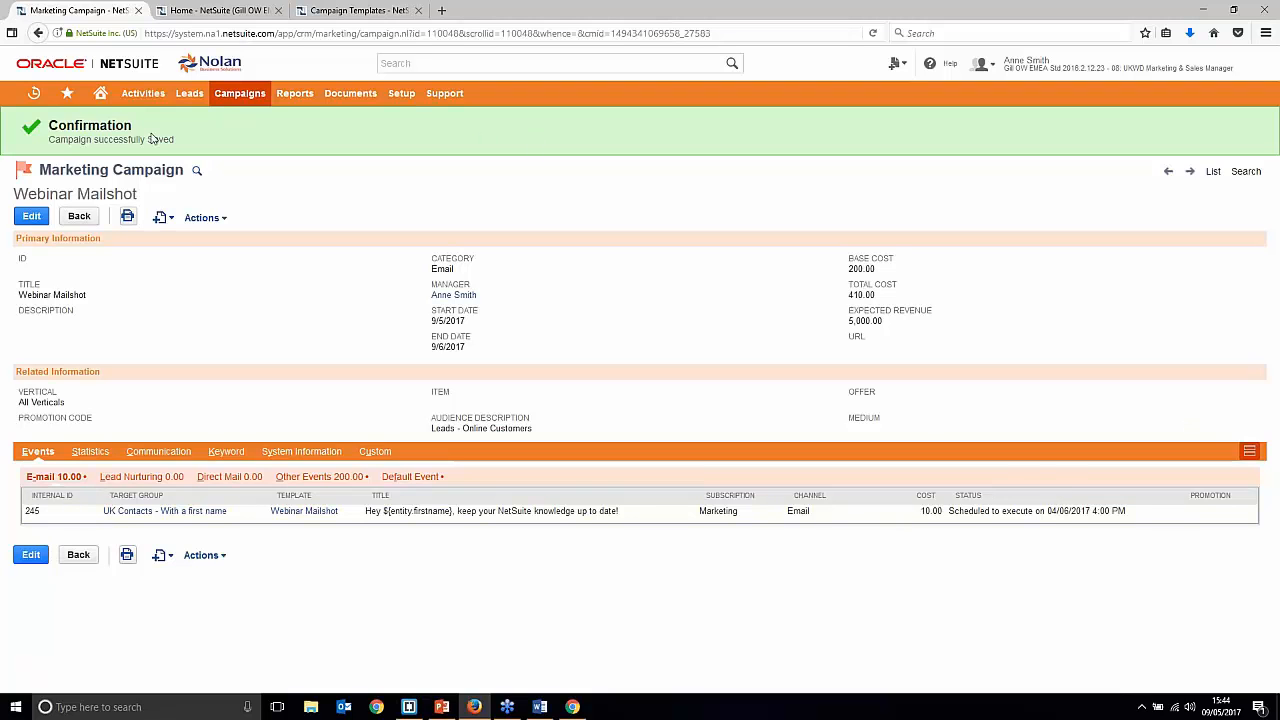
Step: Open the Home dashboard in a new browser tab
right_click(102, 96)
click(140, 107)
click(225, 10)
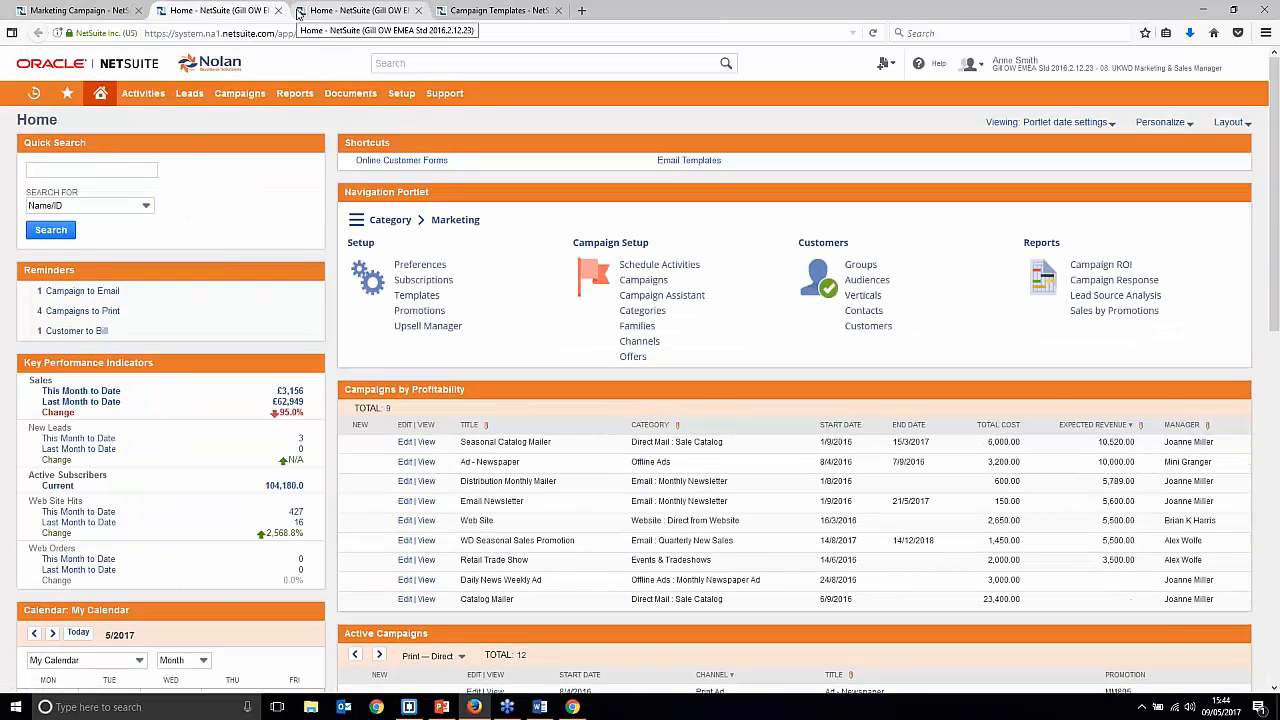
Step: Collapse the Quick Search portlet and look over the dashboard's campaign reminders
click(193, 135)
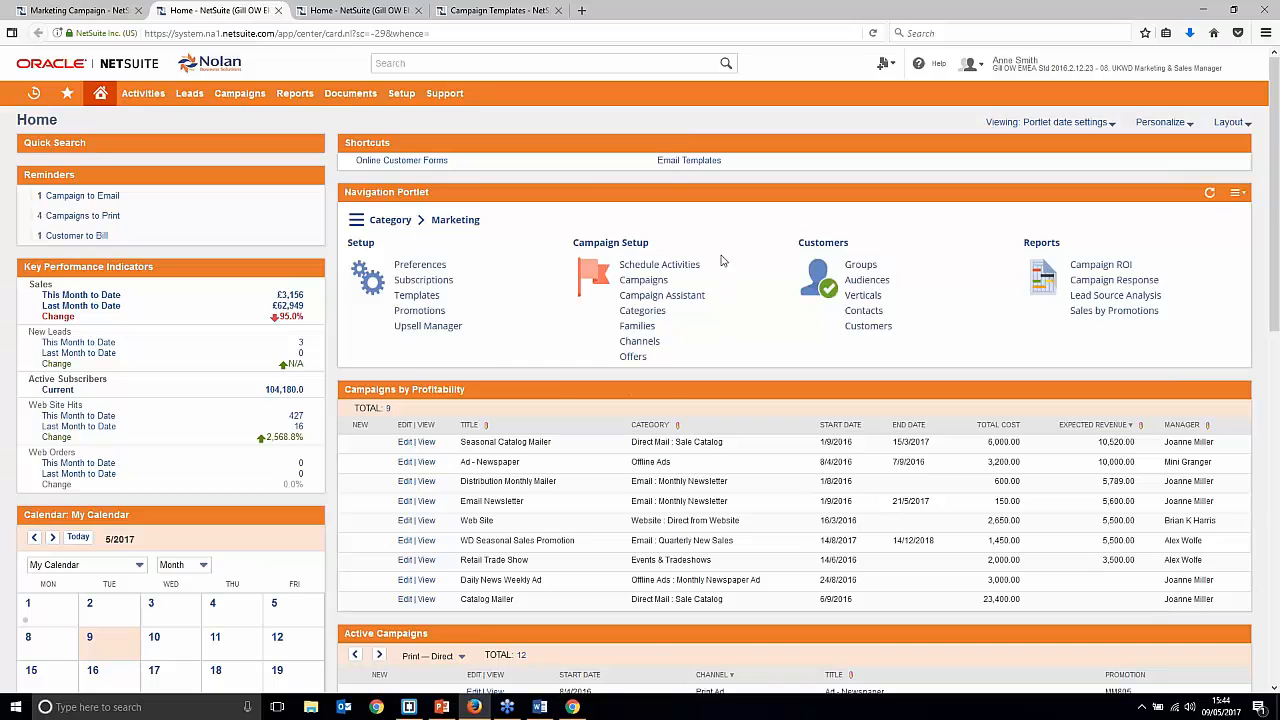
scroll(665, 187, down, 2)
scroll(665, 187, down, 5)
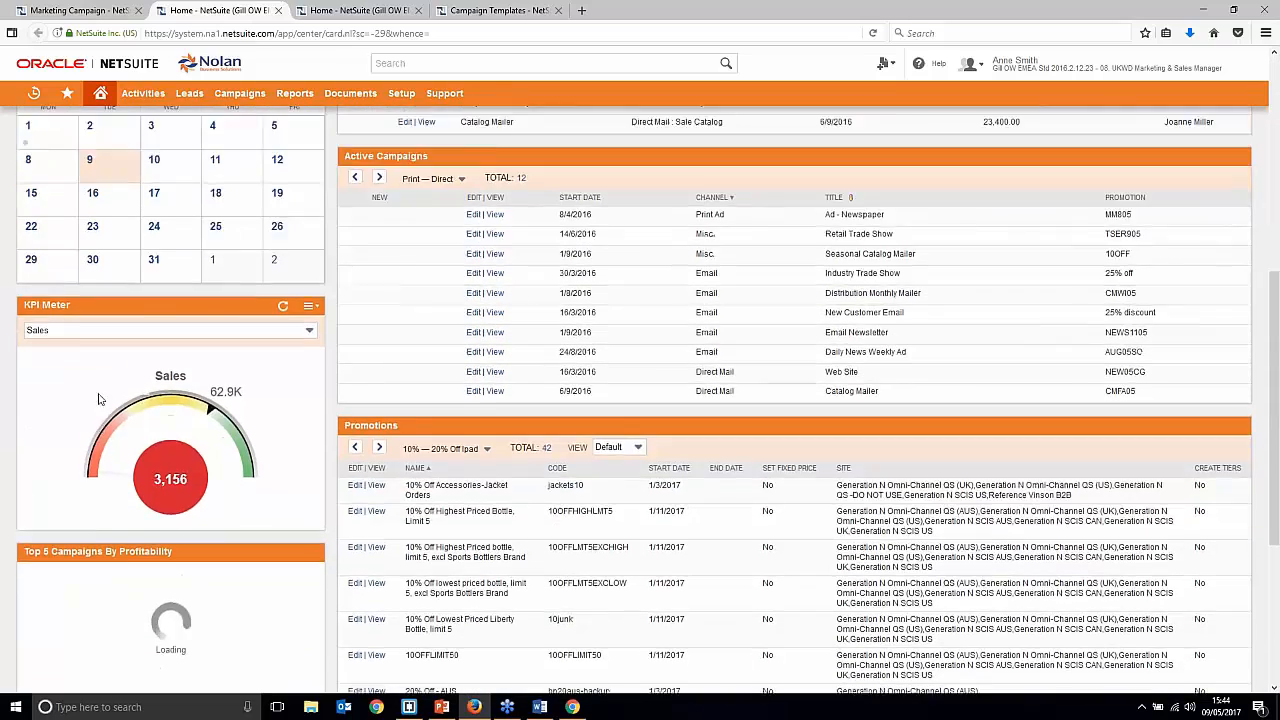
scroll(100, 398, up, 3)
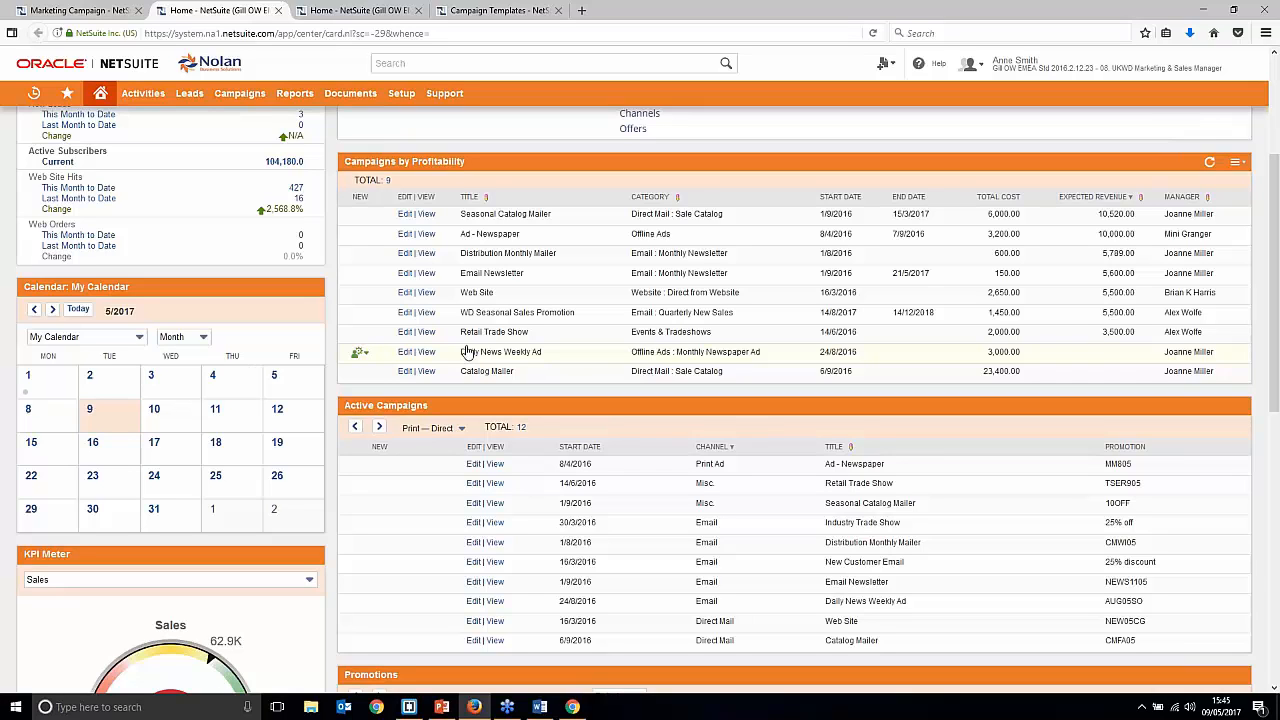
scroll(517, 351, down, 5)
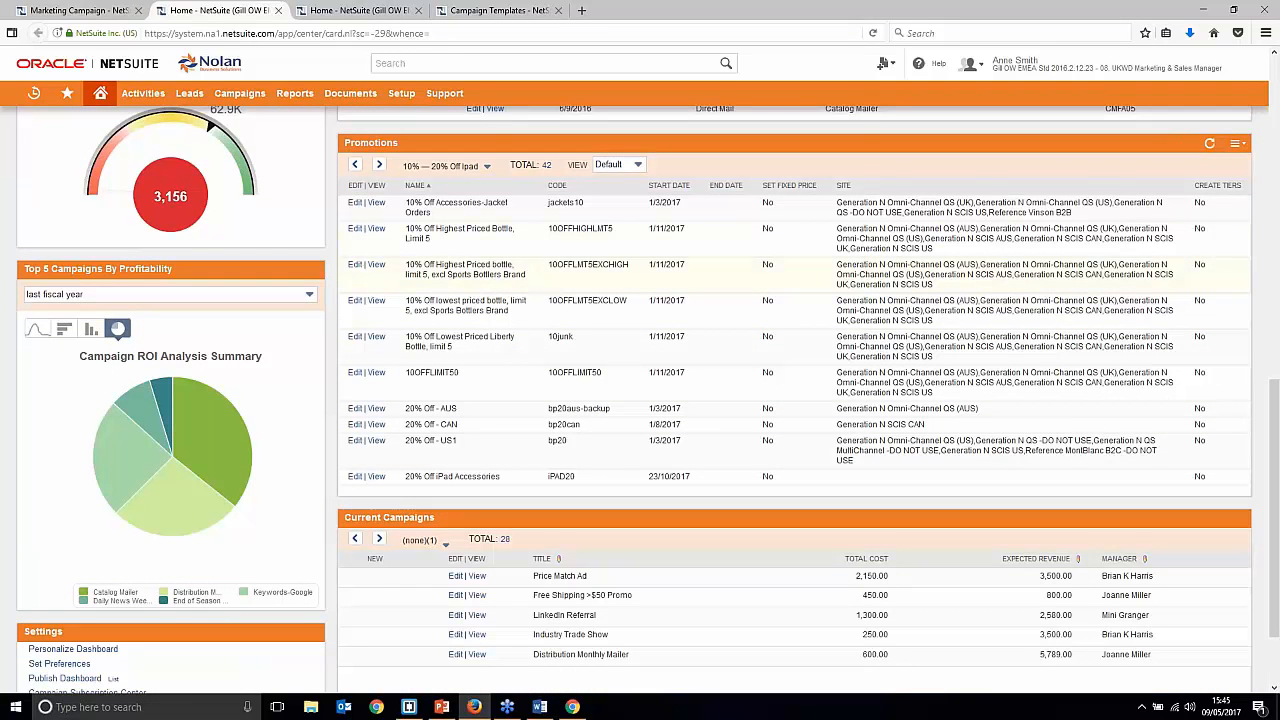
scroll(640, 400, down, 1)
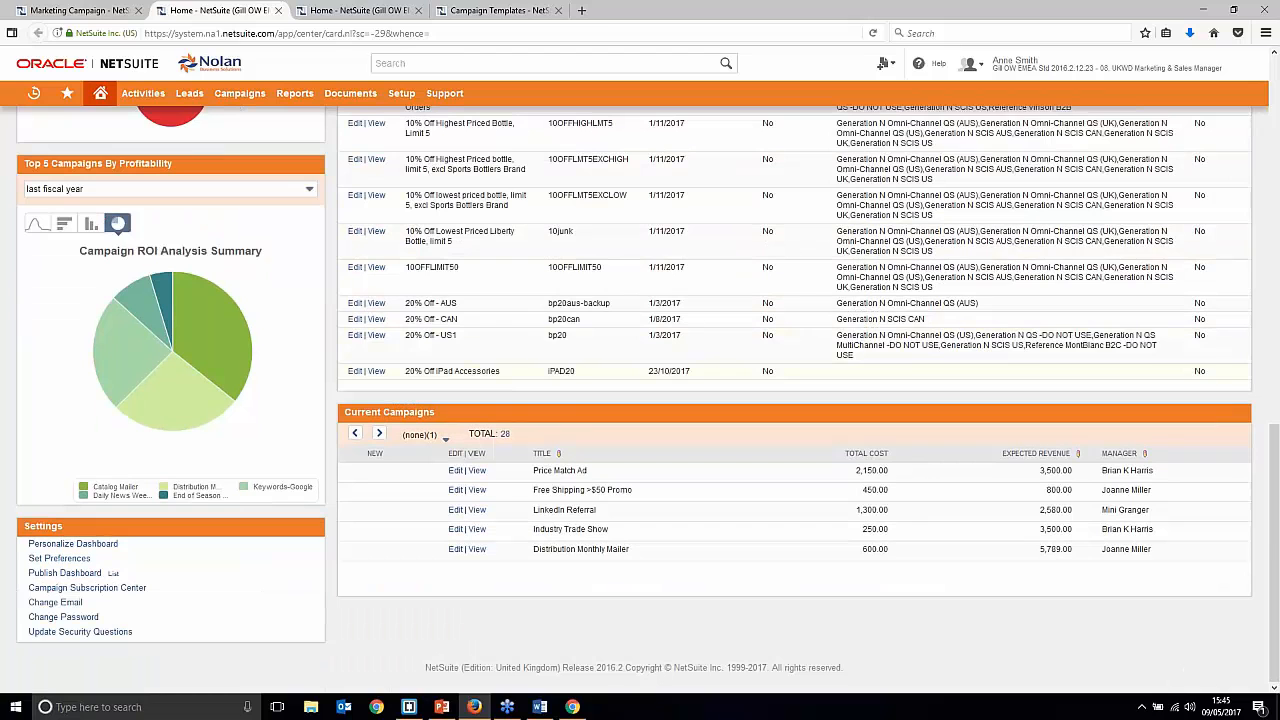
scroll(640, 400, up, 1)
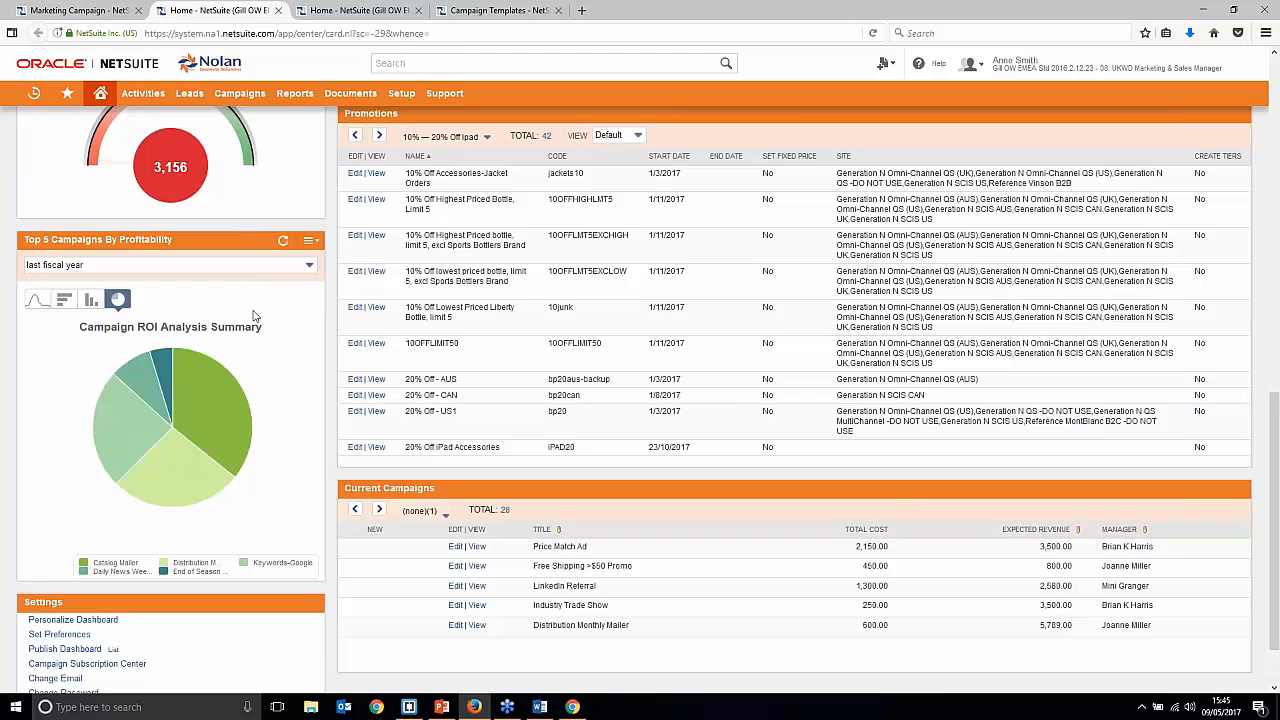
scroll(260, 320, up, 10)
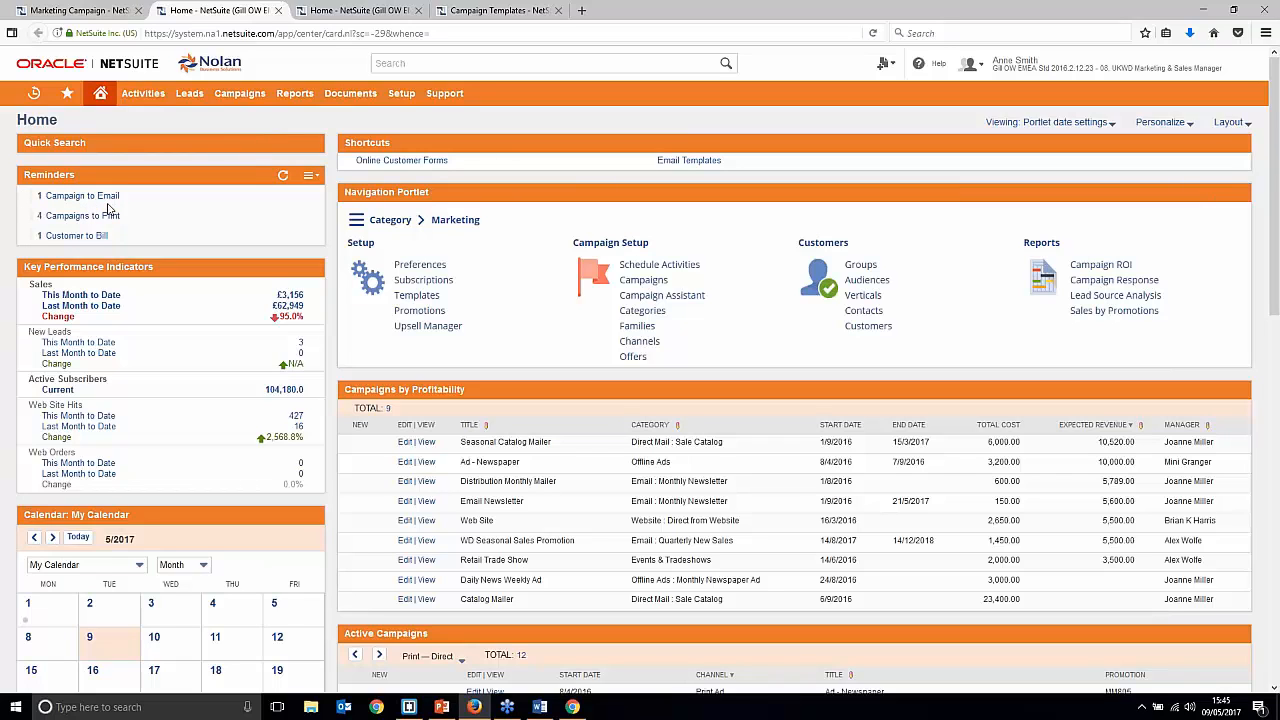
Step: Refresh the Reminders portlet and close the duplicate home and campaign templates tabs
click(284, 178)
click(418, 10)
click(418, 10)
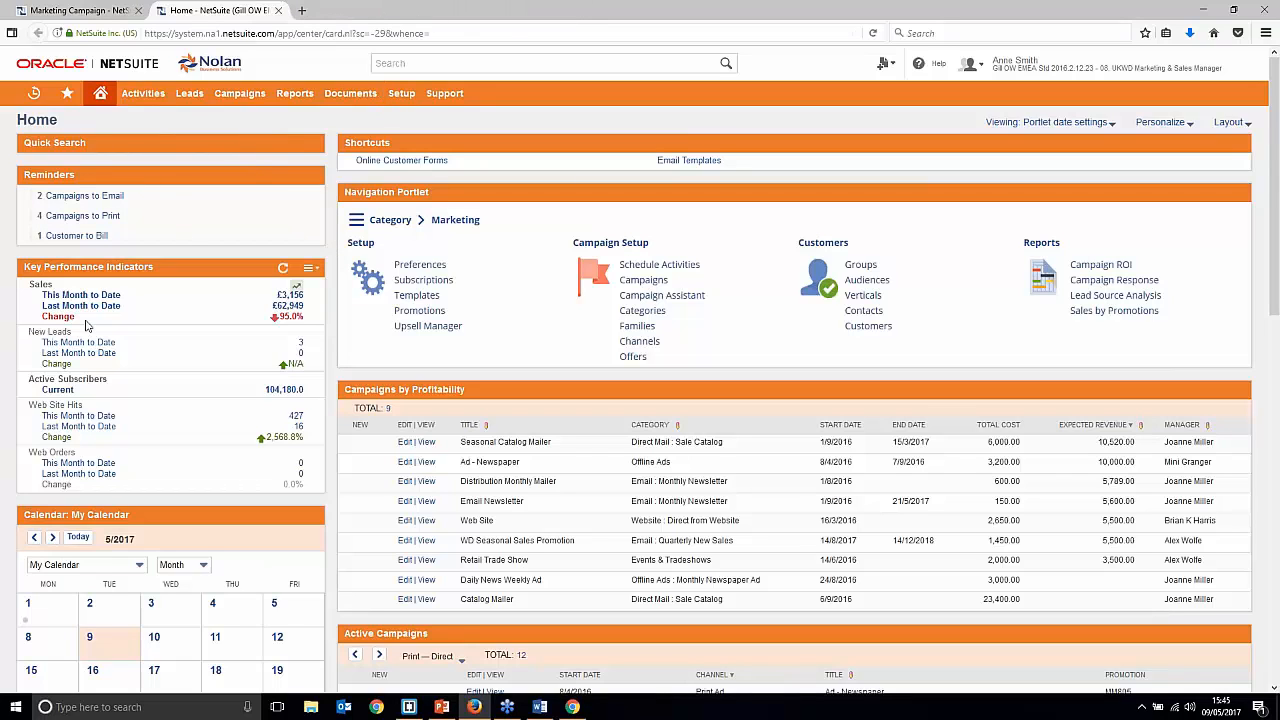
Step: Open Campaigns to Email in a new tab and view the Webinar Mailshot record's scheduled email
right_click(103, 198)
click(150, 206)
click(320, 11)
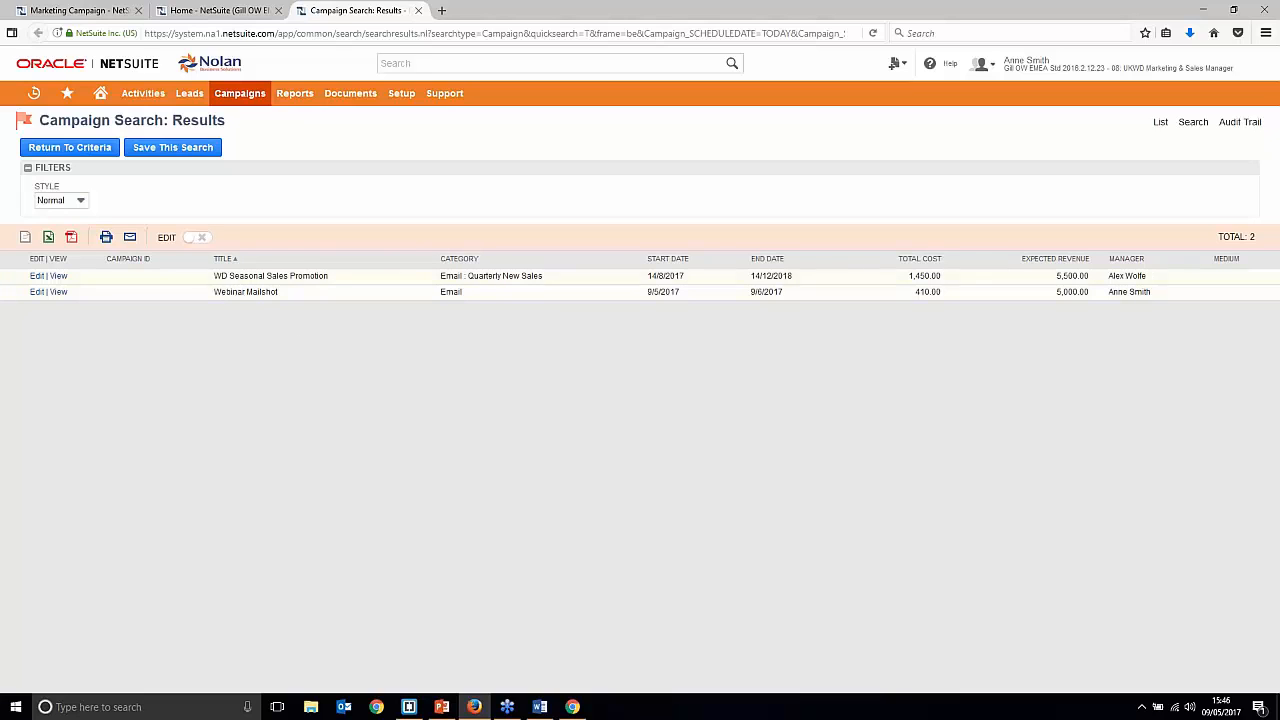
drag(217, 275, 345, 277)
click(339, 302)
click(56, 292)
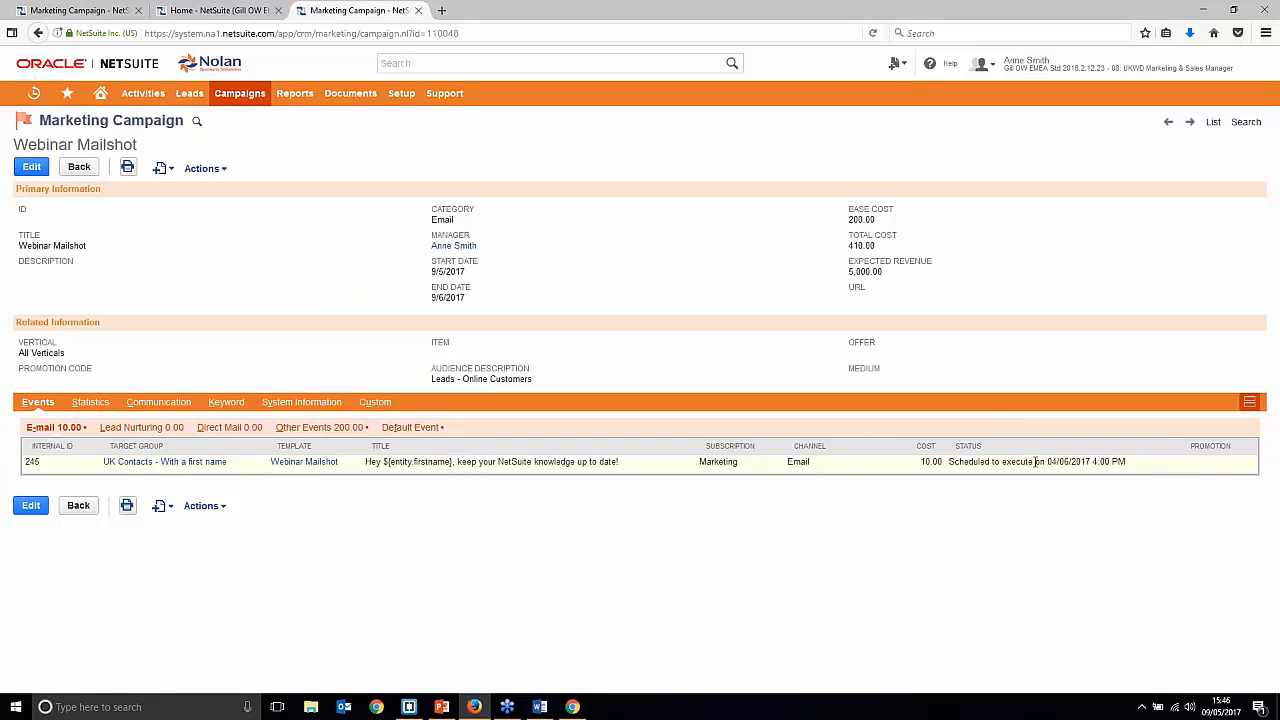
drag(1048, 461, 1064, 463)
click(1075, 507)
Step: Present slide 9, Reporting & Analytics, full screen in PowerPoint
click(436, 708)
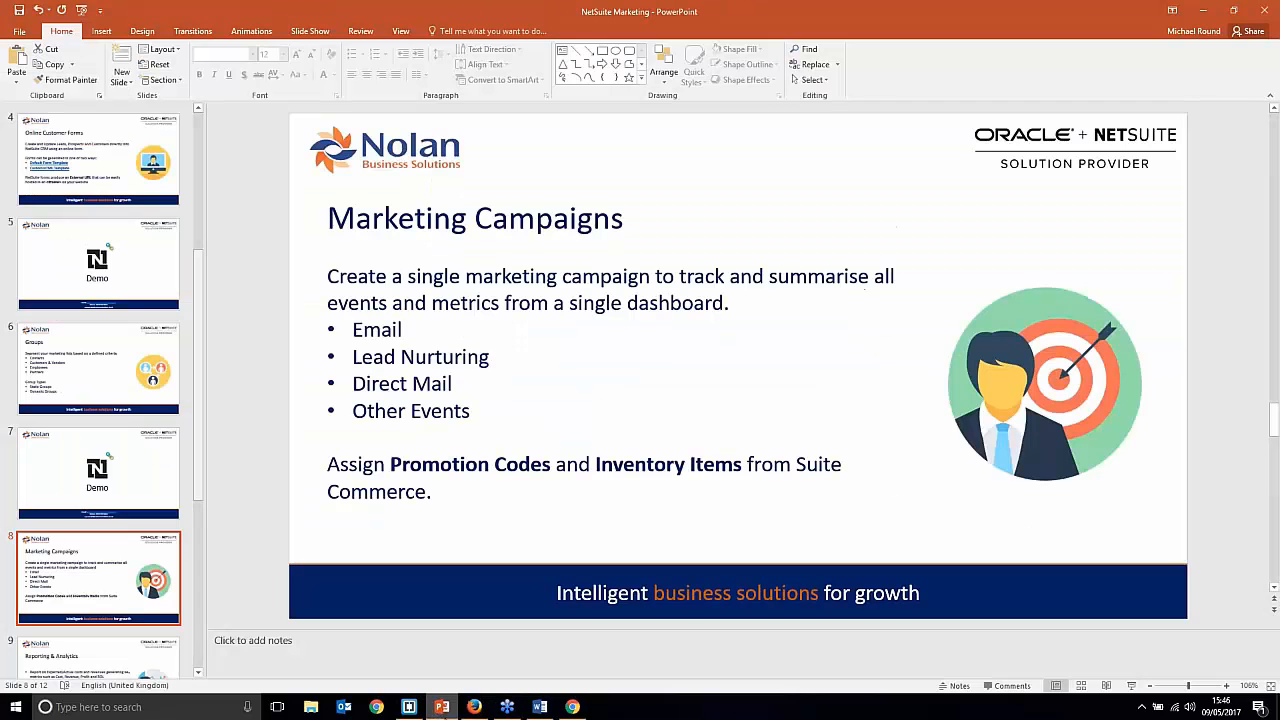
scroll(127, 343, down, 2)
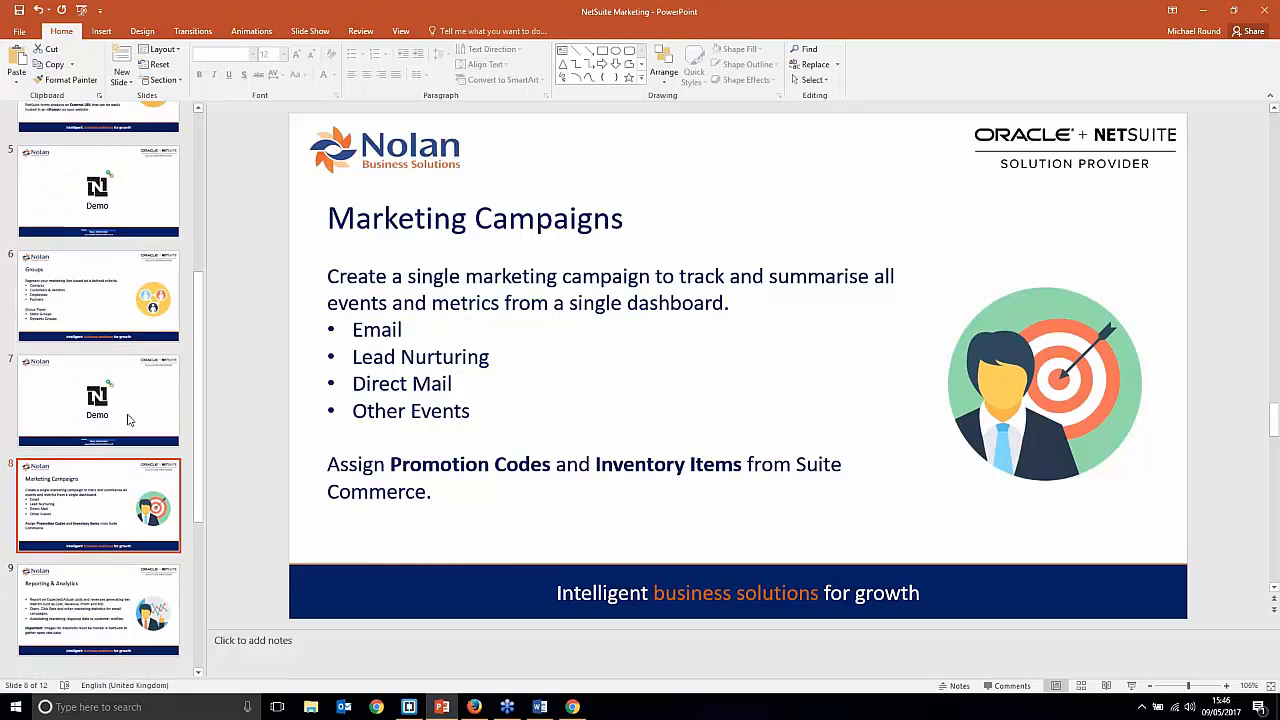
click(120, 520)
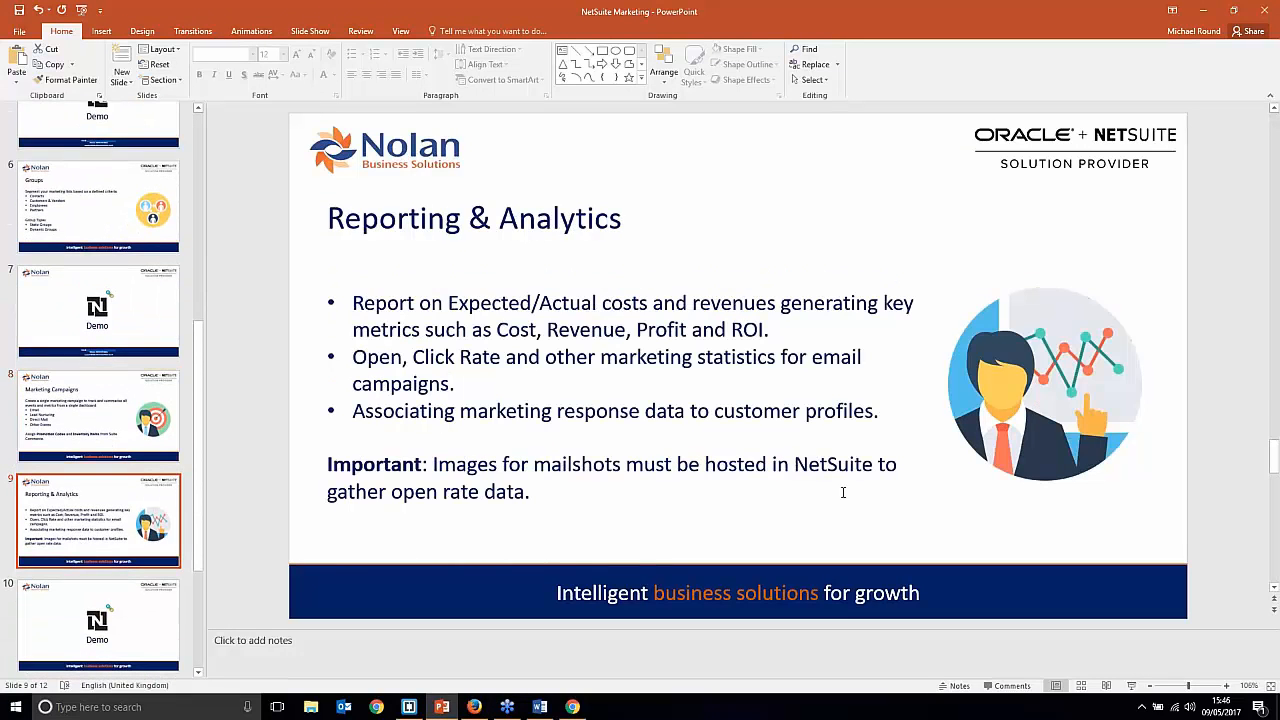
click(1133, 686)
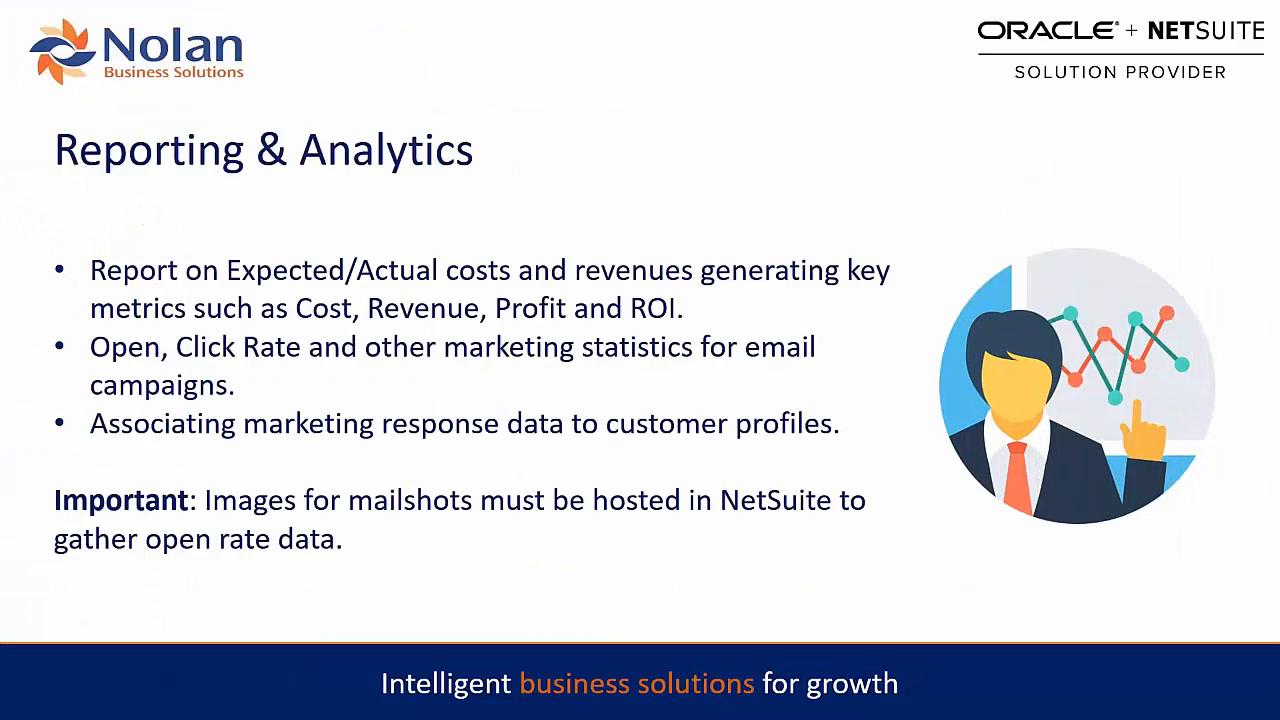
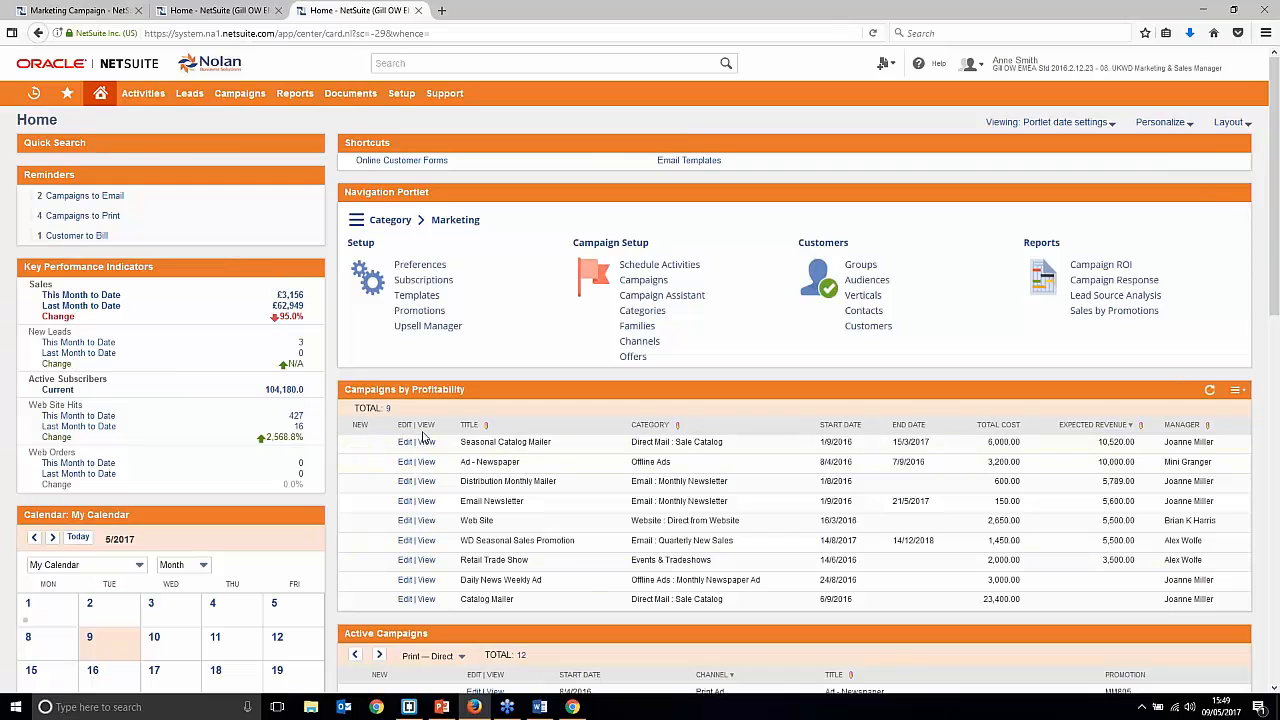
right_click(430, 443)
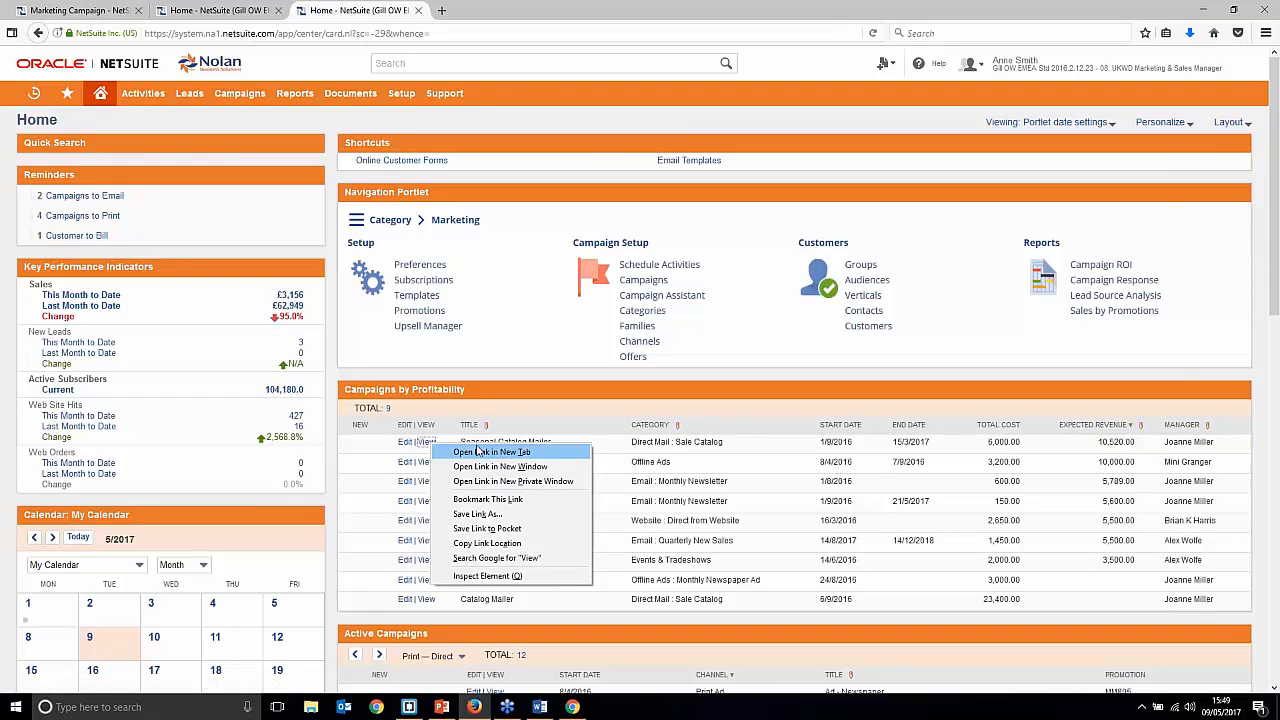
click(490, 451)
click(520, 9)
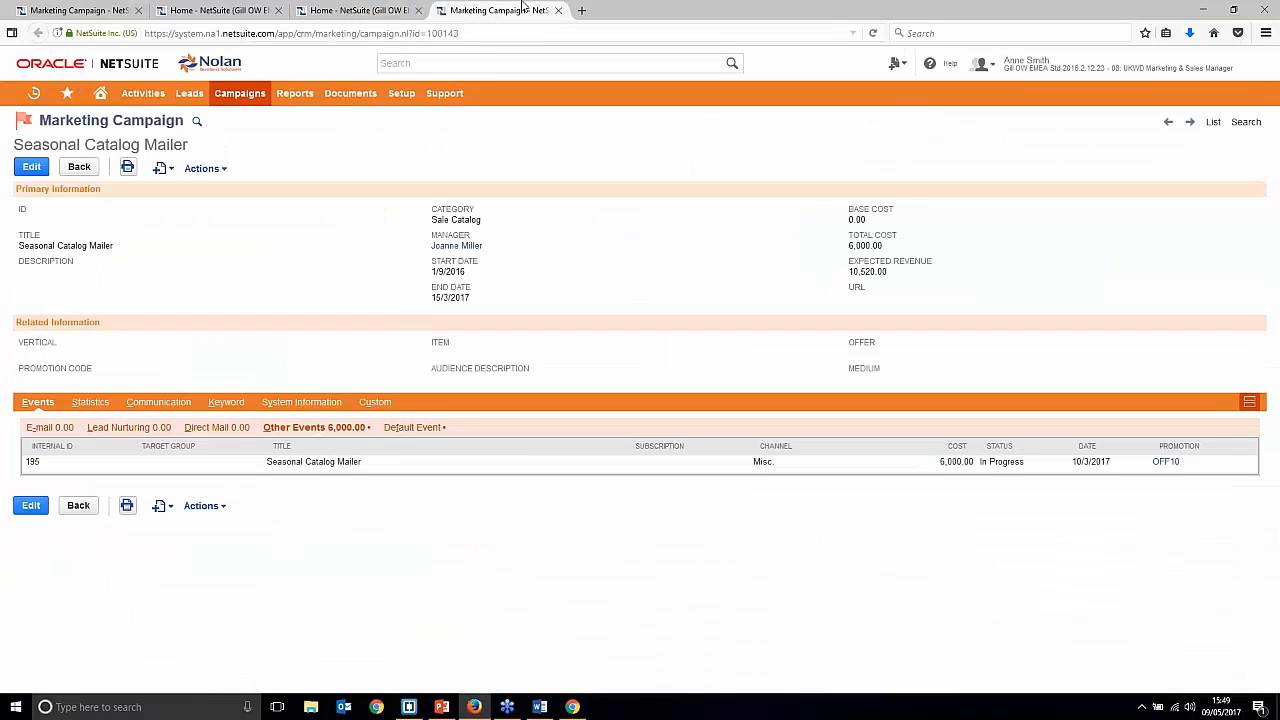
click(90, 403)
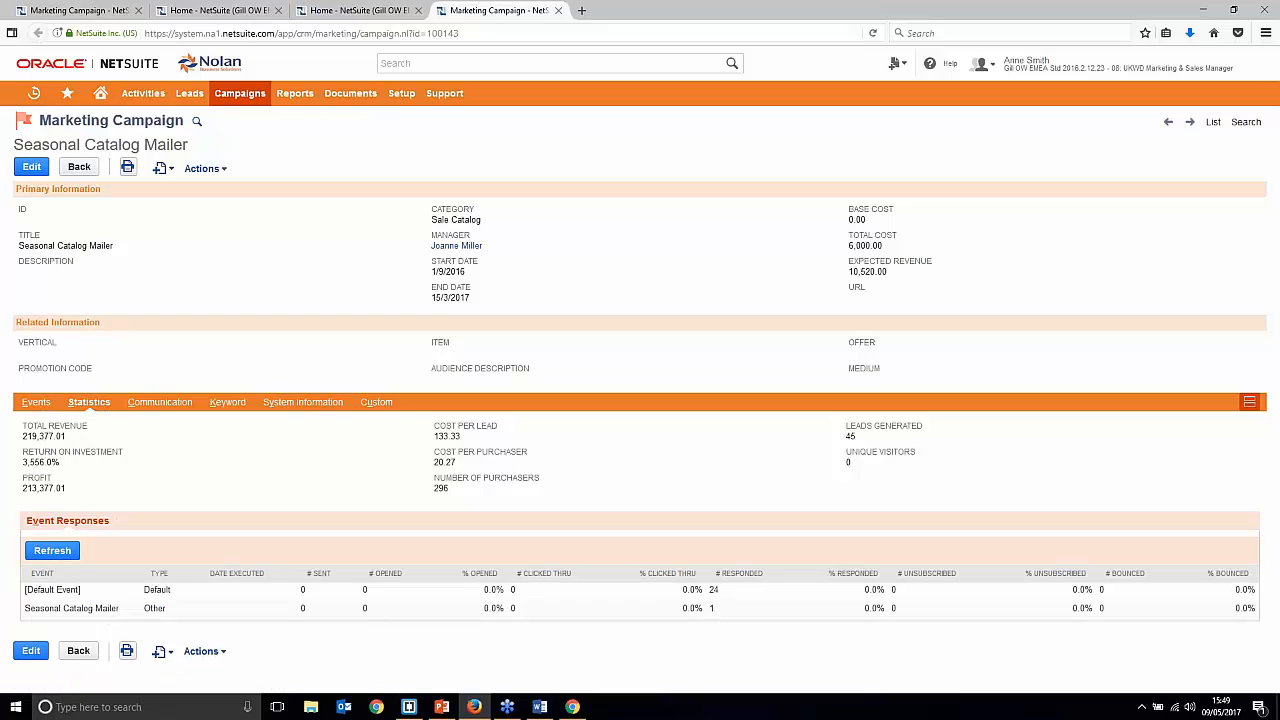
drag(27, 462, 75, 463)
click(97, 474)
click(100, 90)
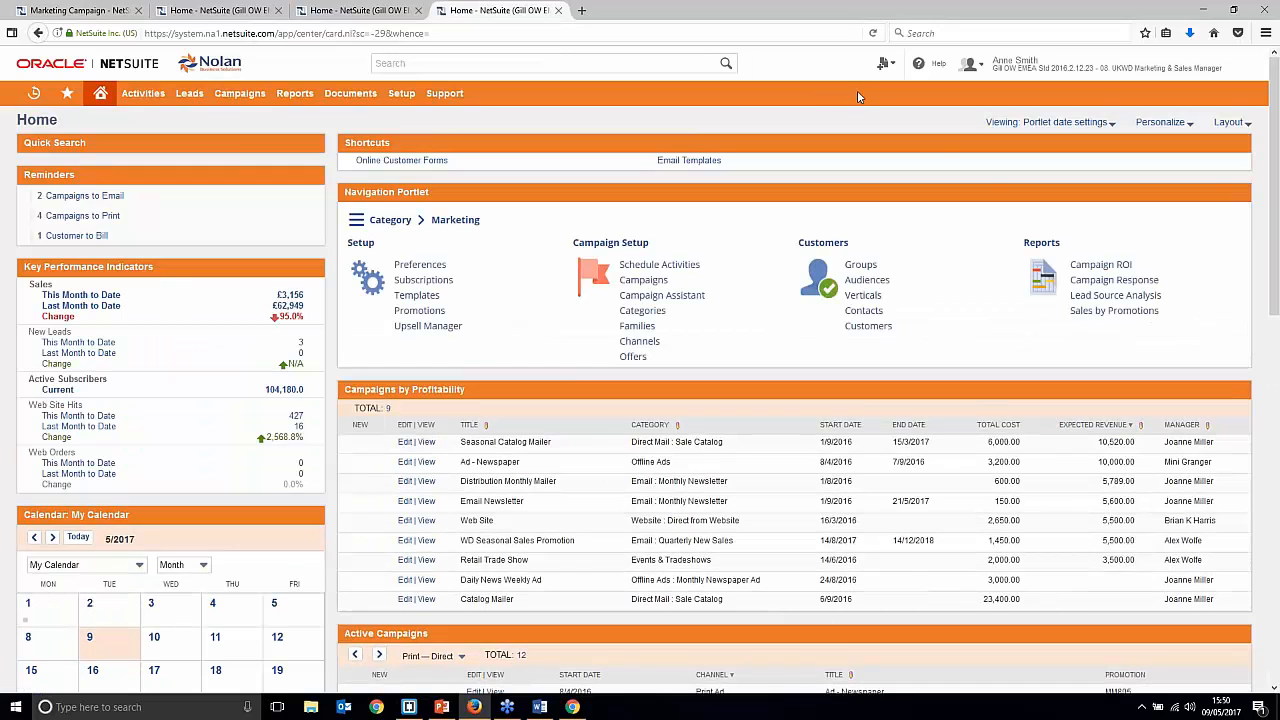
right_click(1090, 268)
click(1120, 276)
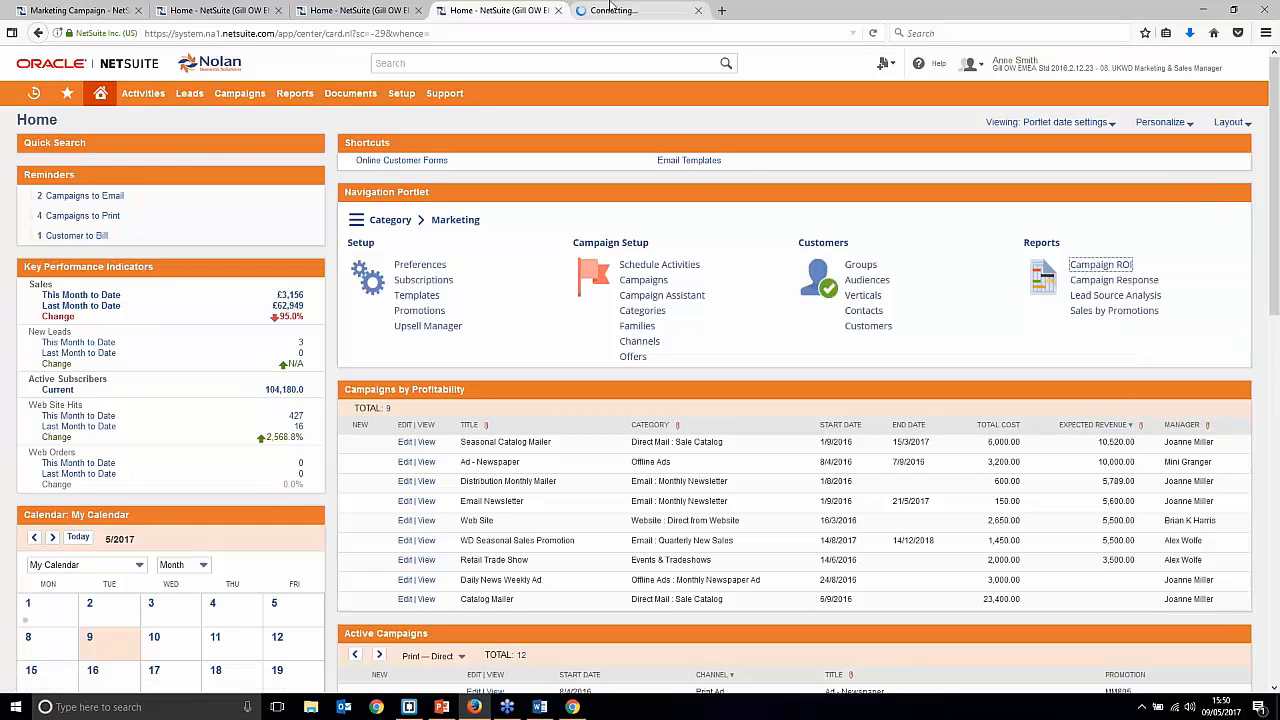
click(645, 10)
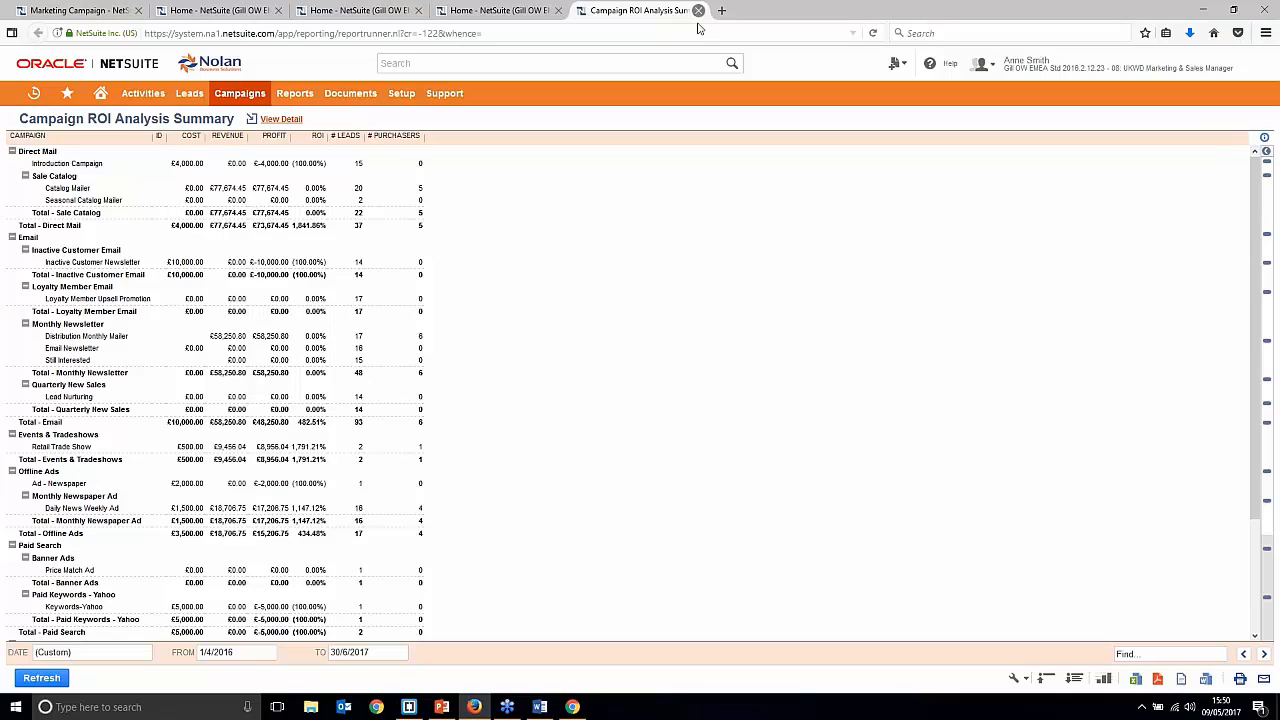
scroll(334, 220, down, 3)
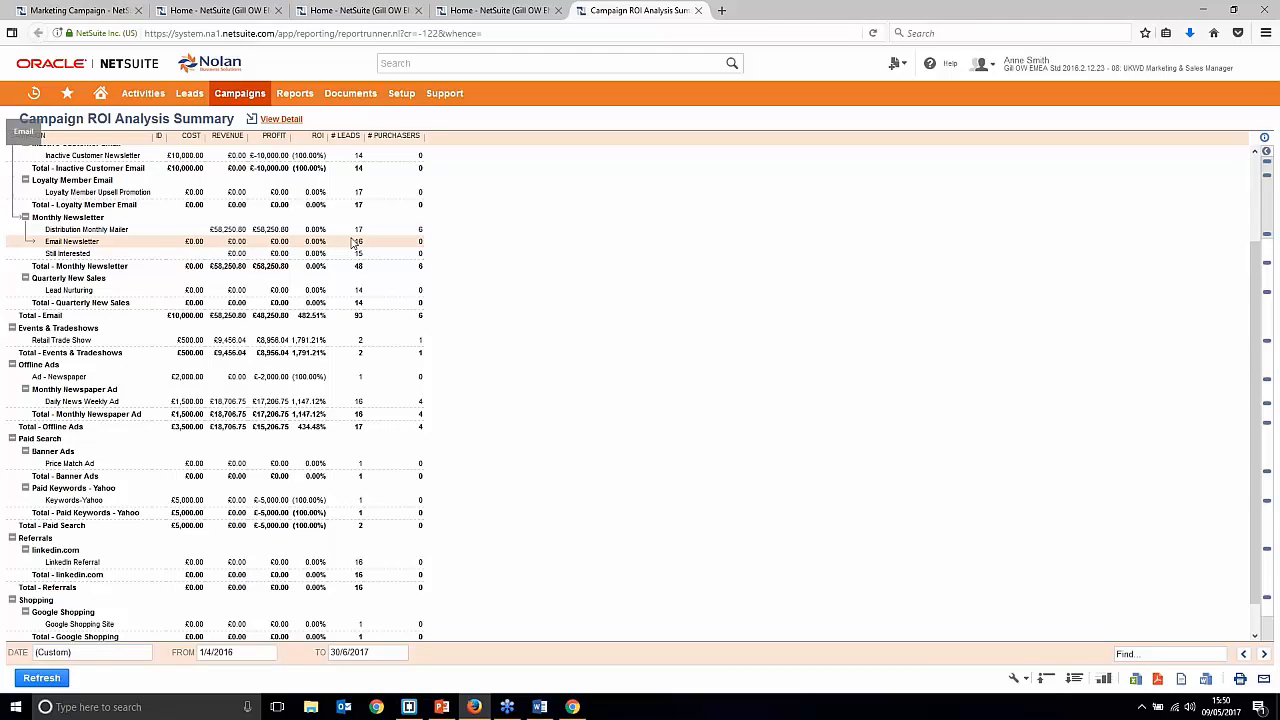
click(698, 10)
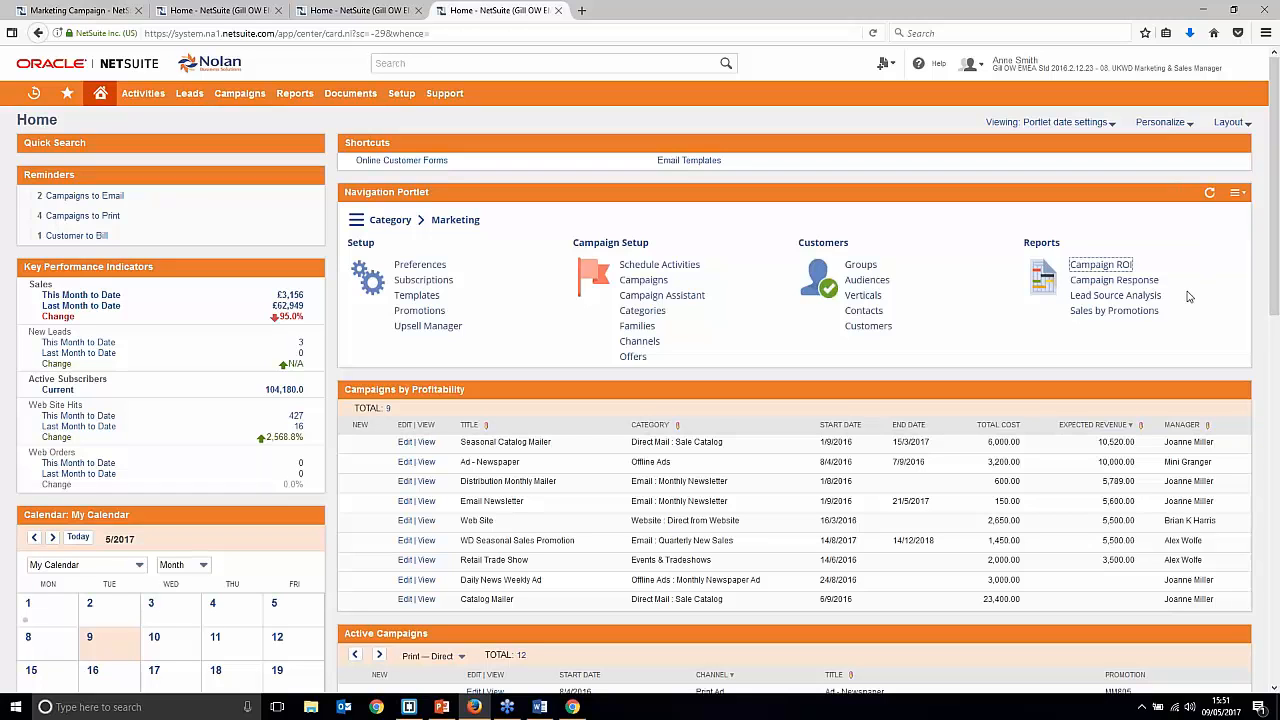
right_click(1152, 281)
click(1157, 292)
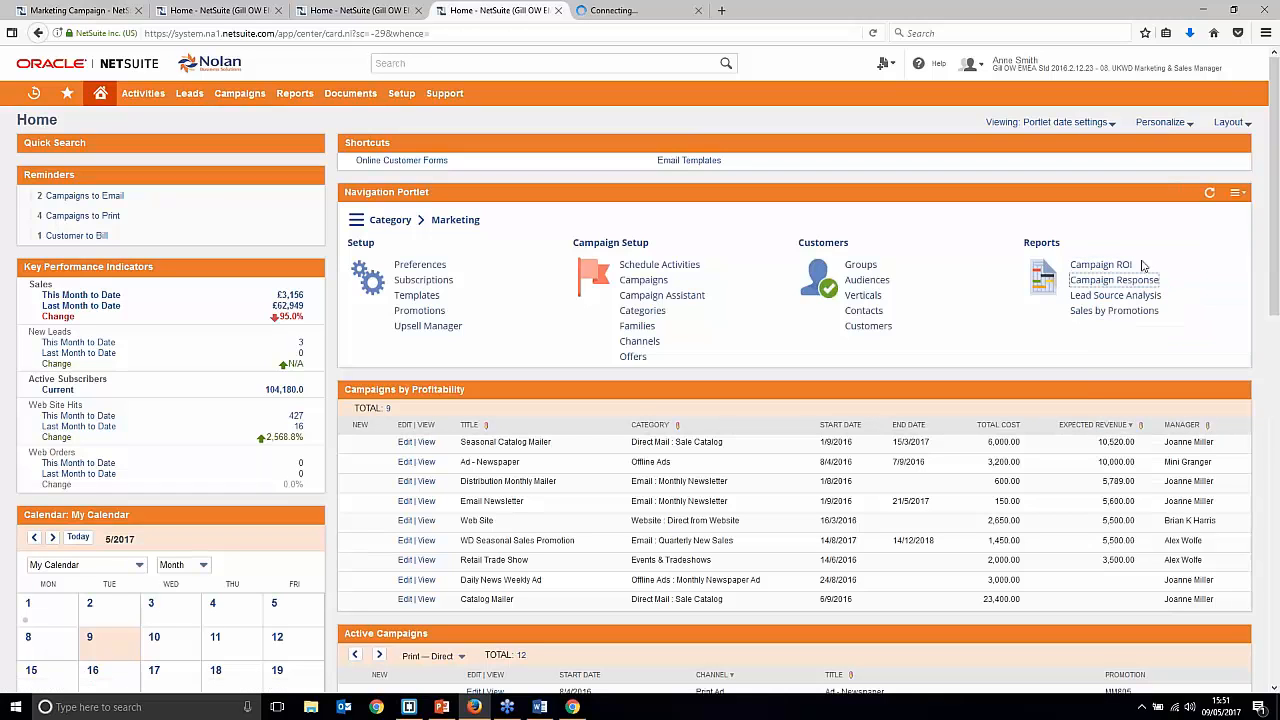
click(667, 11)
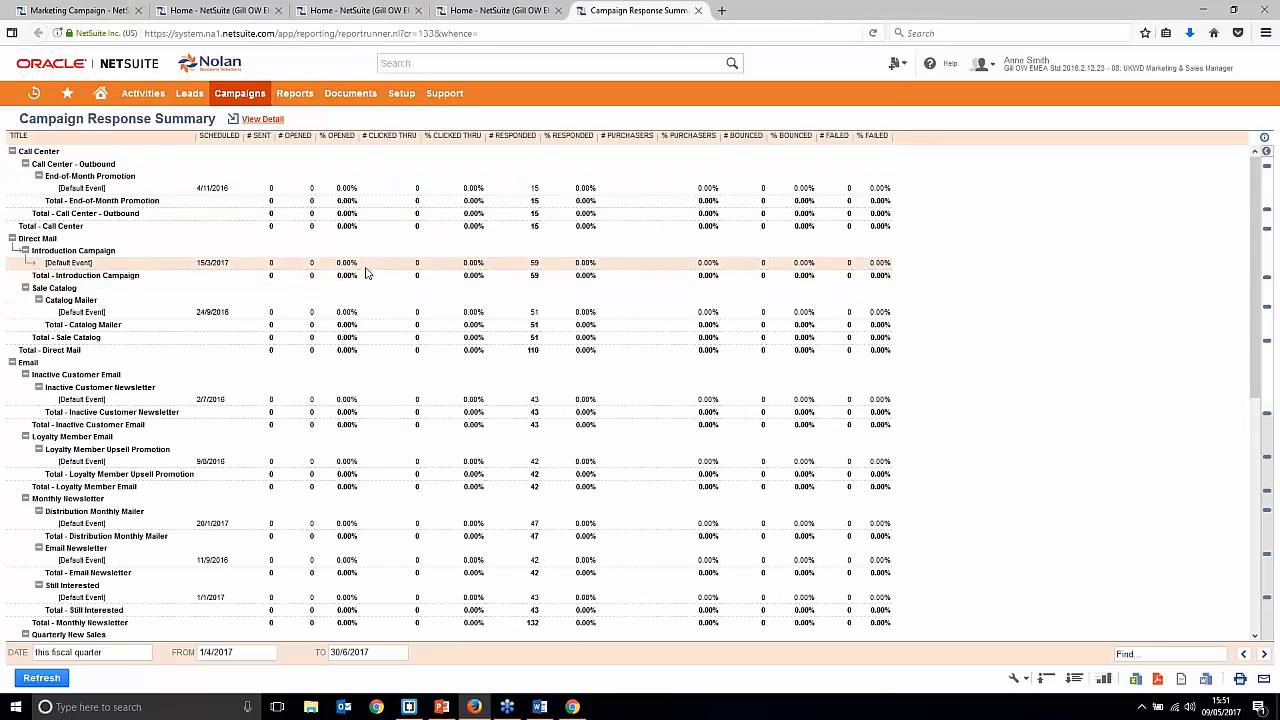
scroll(356, 262, down, 5)
scroll(356, 243, down, 2)
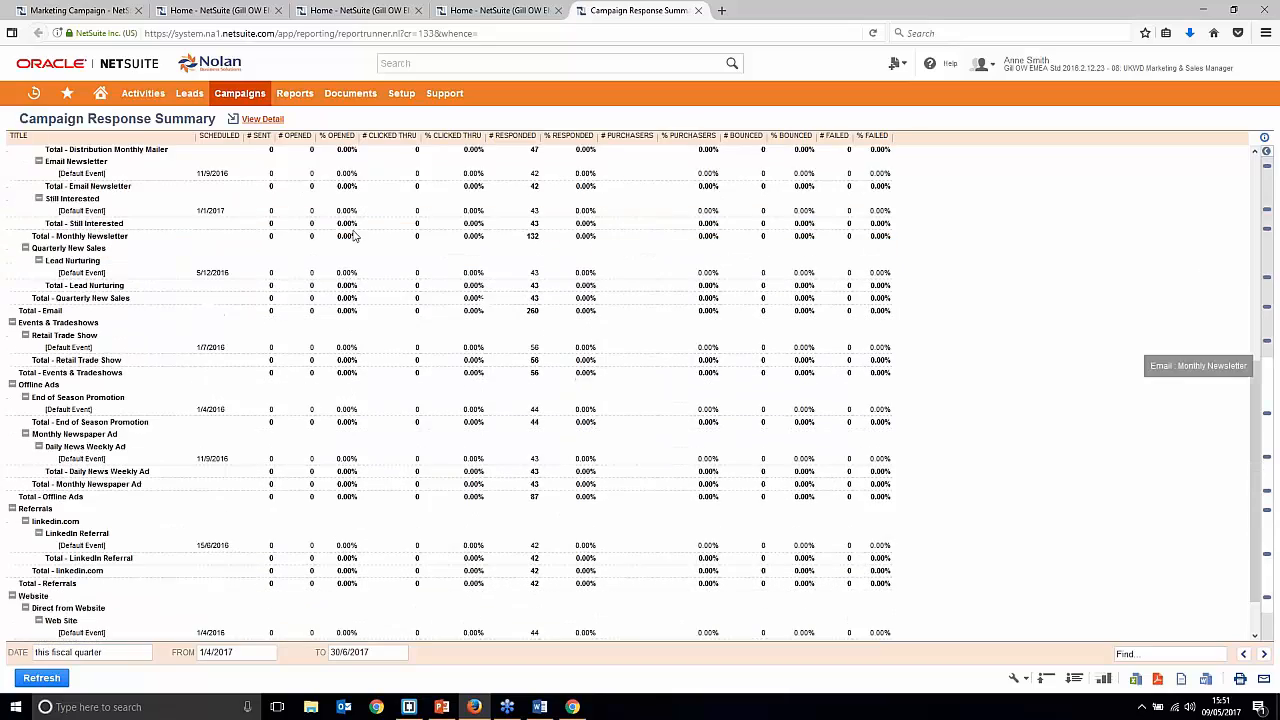
scroll(378, 242, up, 6)
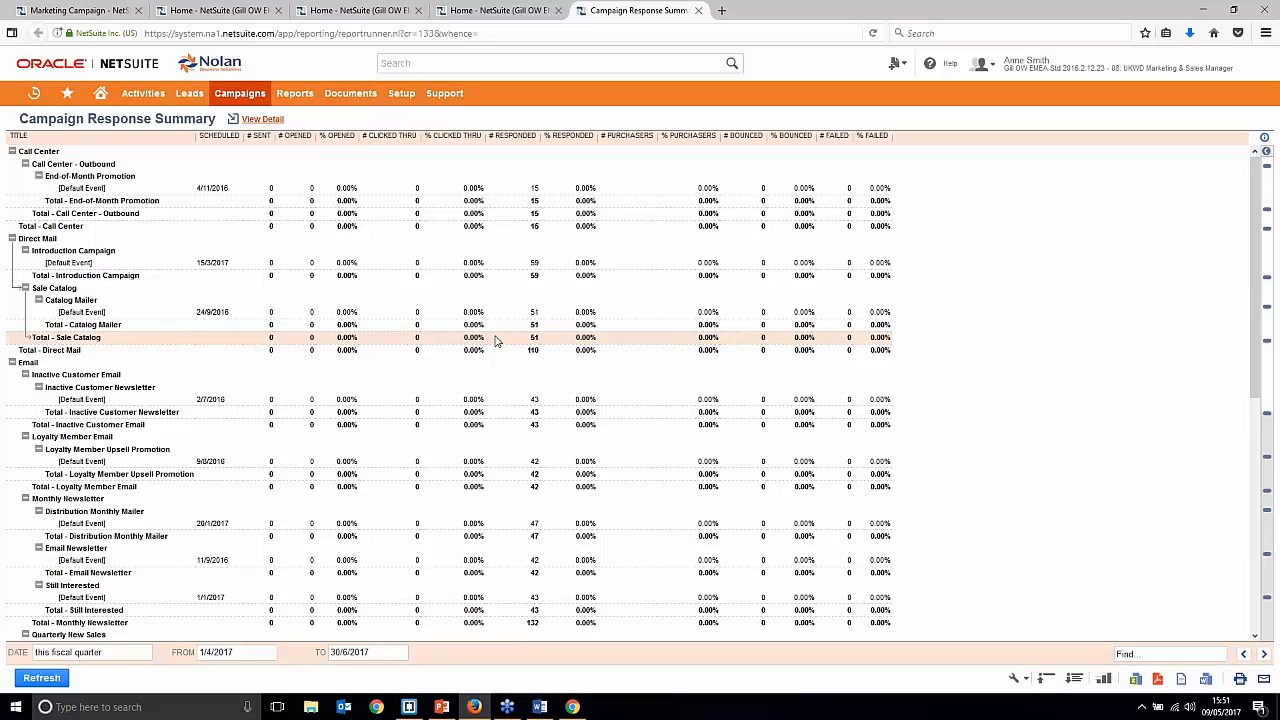
click(100, 93)
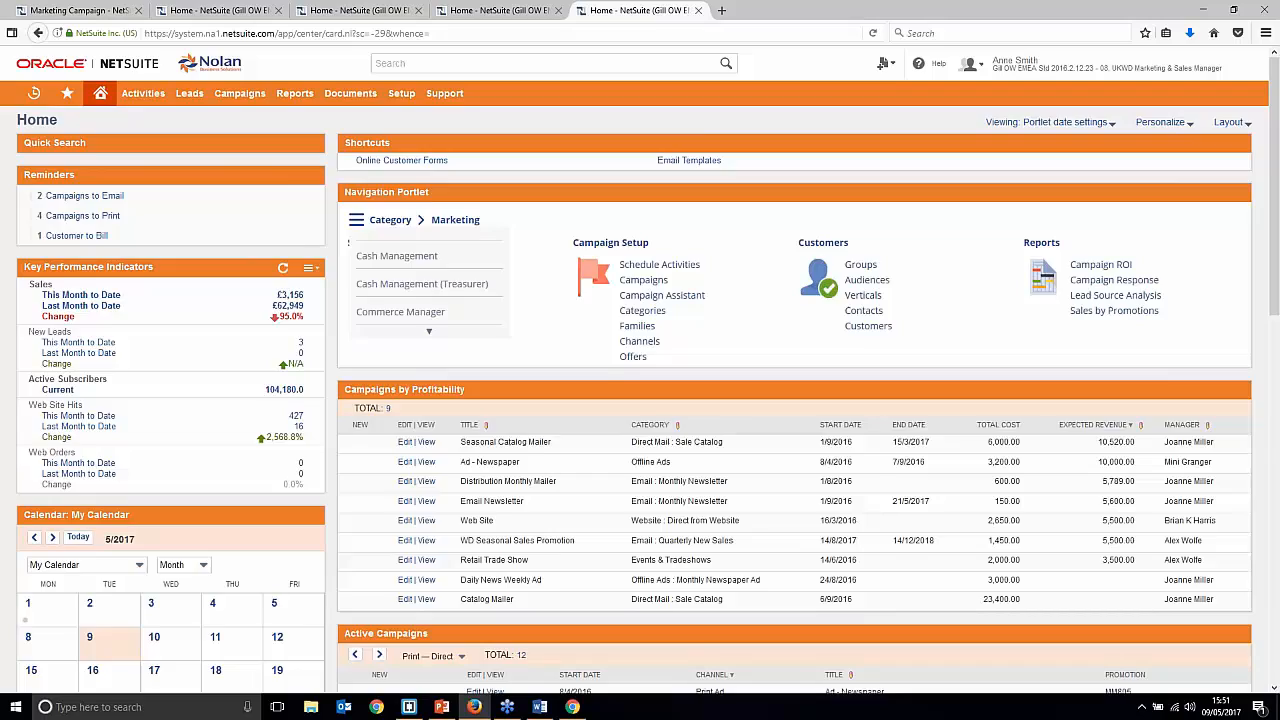
Step: Switch the Top 5 Campaigns By Profitability chart from pie to bars, then vertical columns
scroll(115, 413, down, 6)
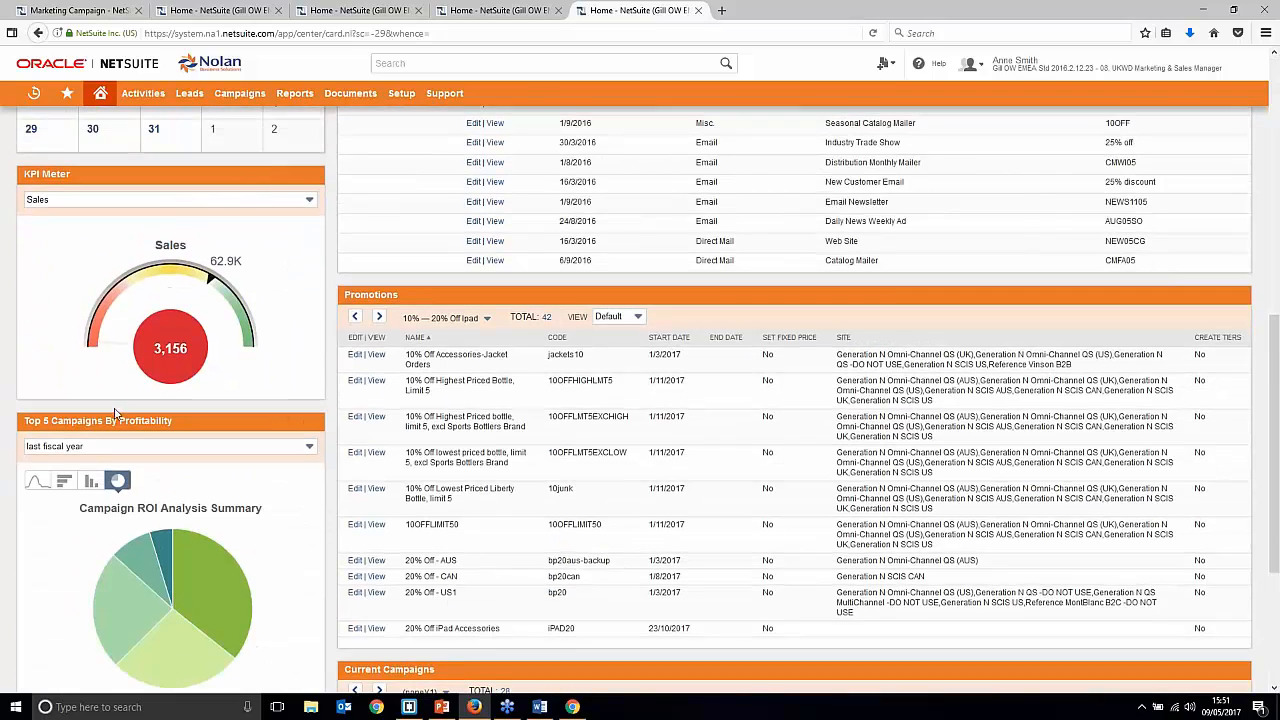
scroll(150, 430, down, 2)
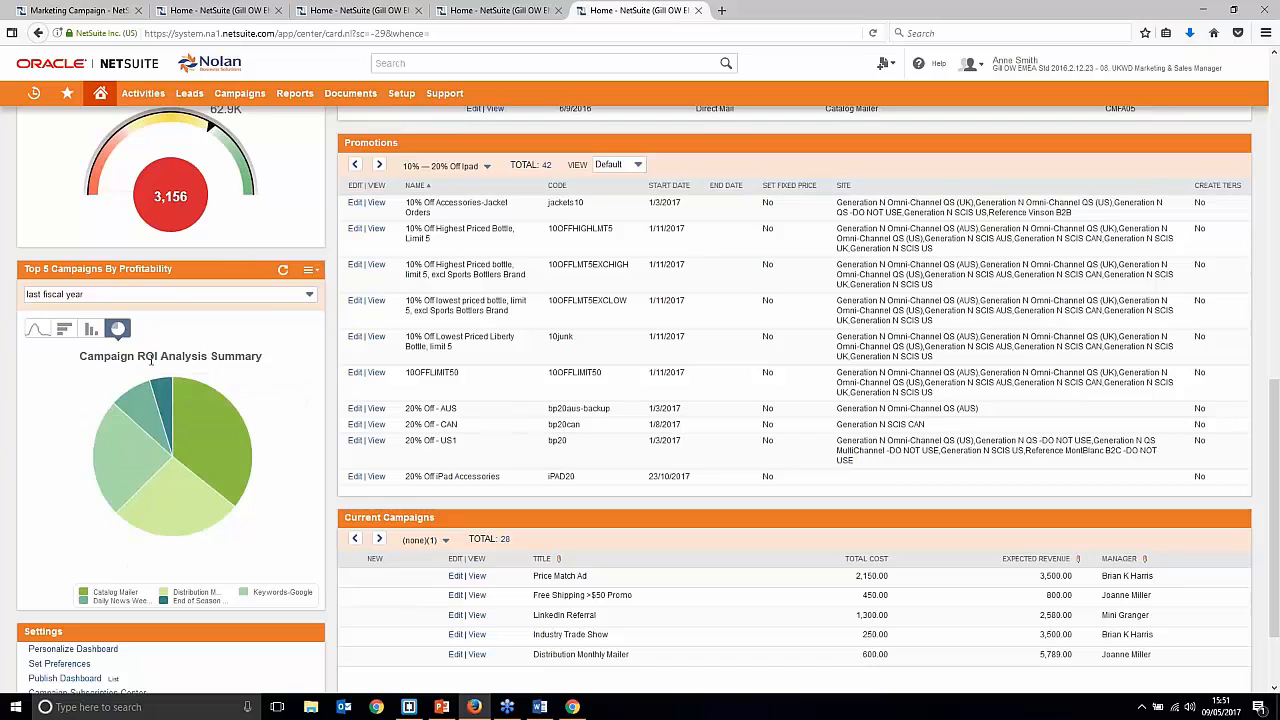
mouse_move(182, 468)
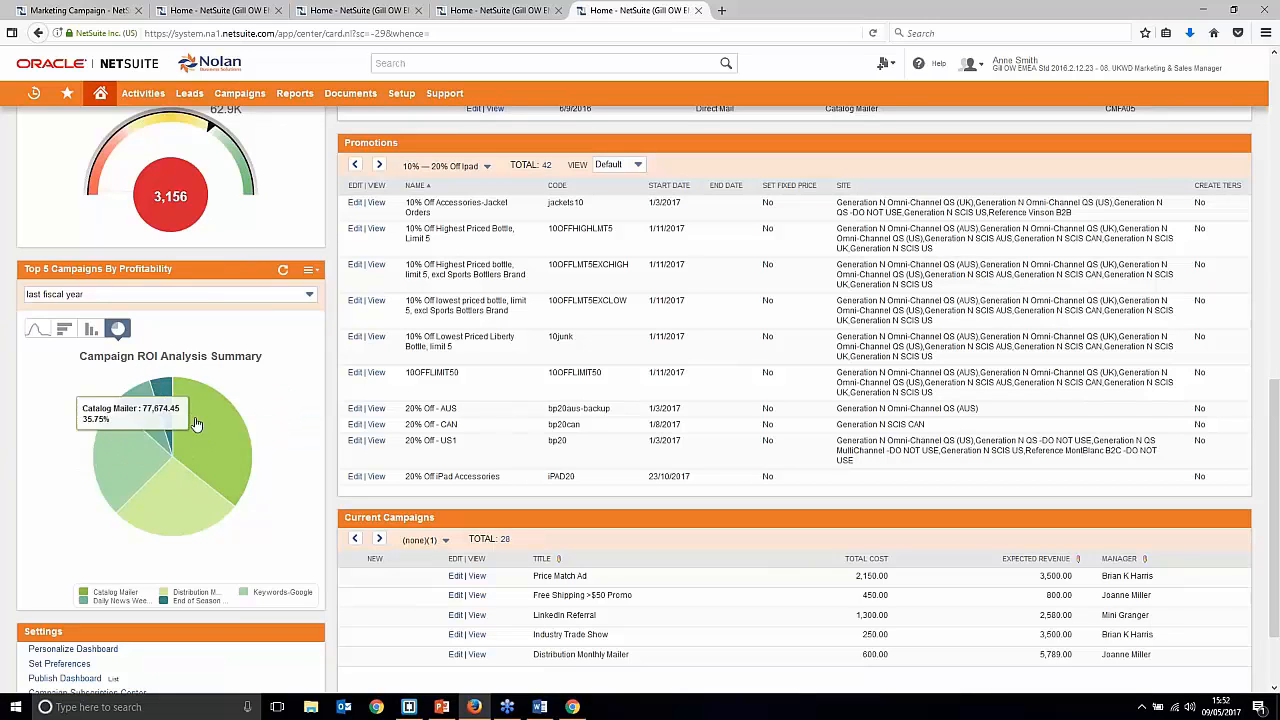
click(64, 329)
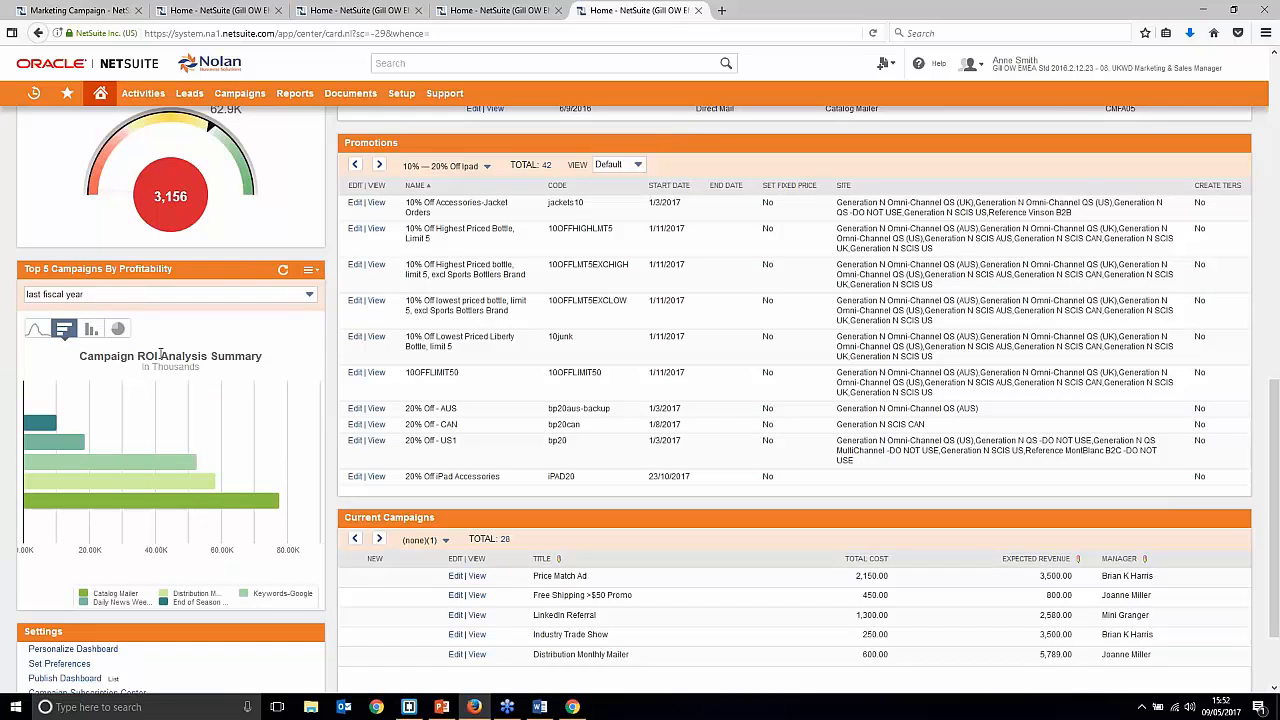
click(91, 329)
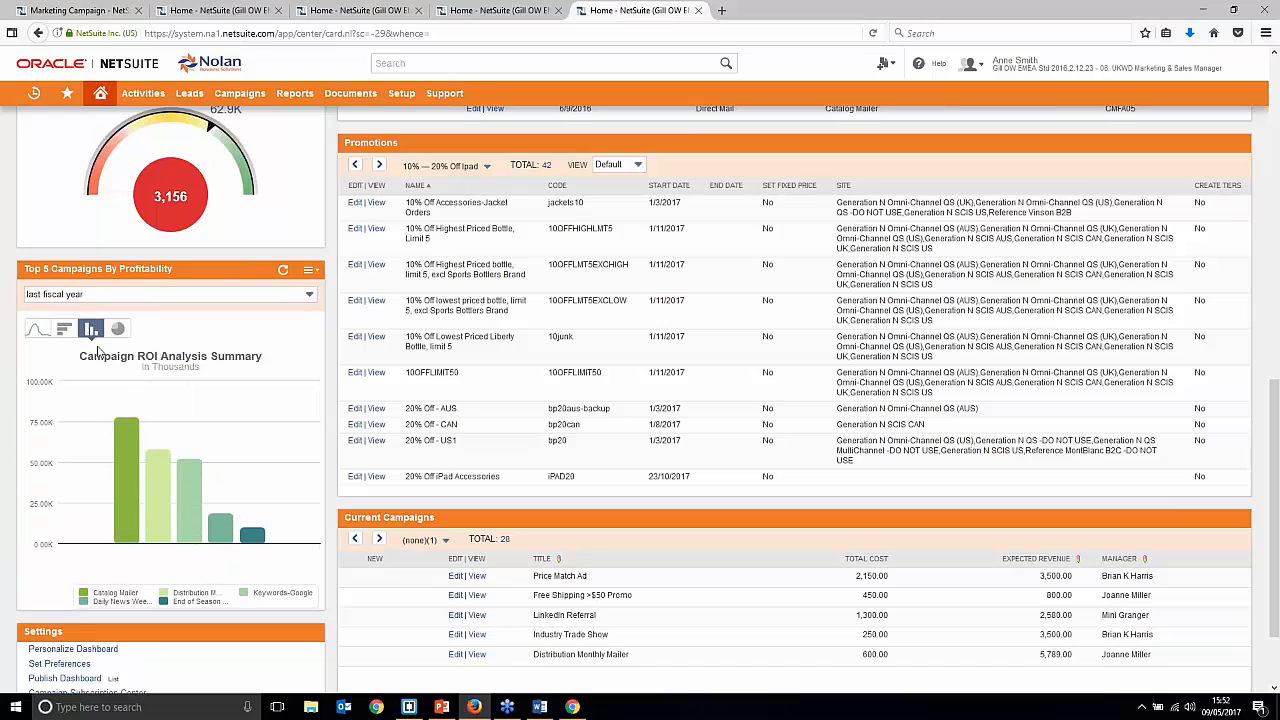
Step: Review the Catalog Mailer ROI detail (£77,674.45 revenue, 20 leads), then close it
mouse_move(128, 446)
click(137, 464)
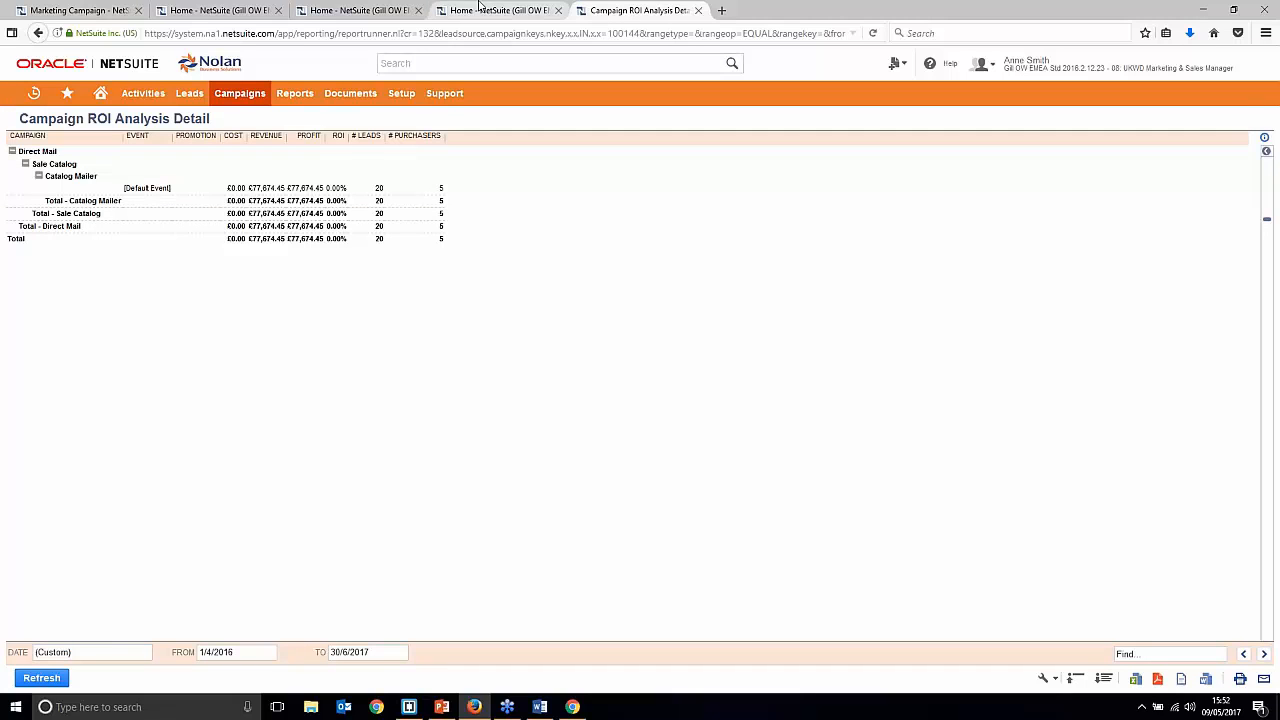
click(698, 11)
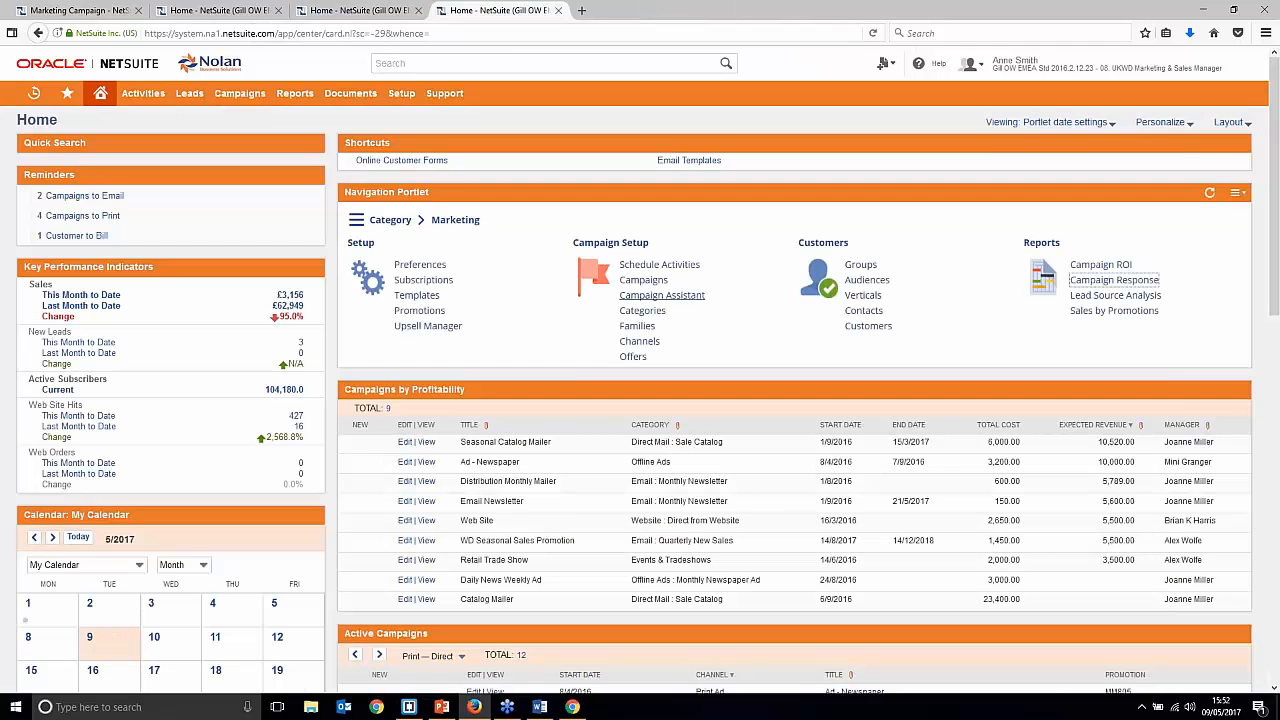
Step: Run the PowerPoint slideshow full screen, advancing past Demo to the SMTP Server Settings slide
click(441, 707)
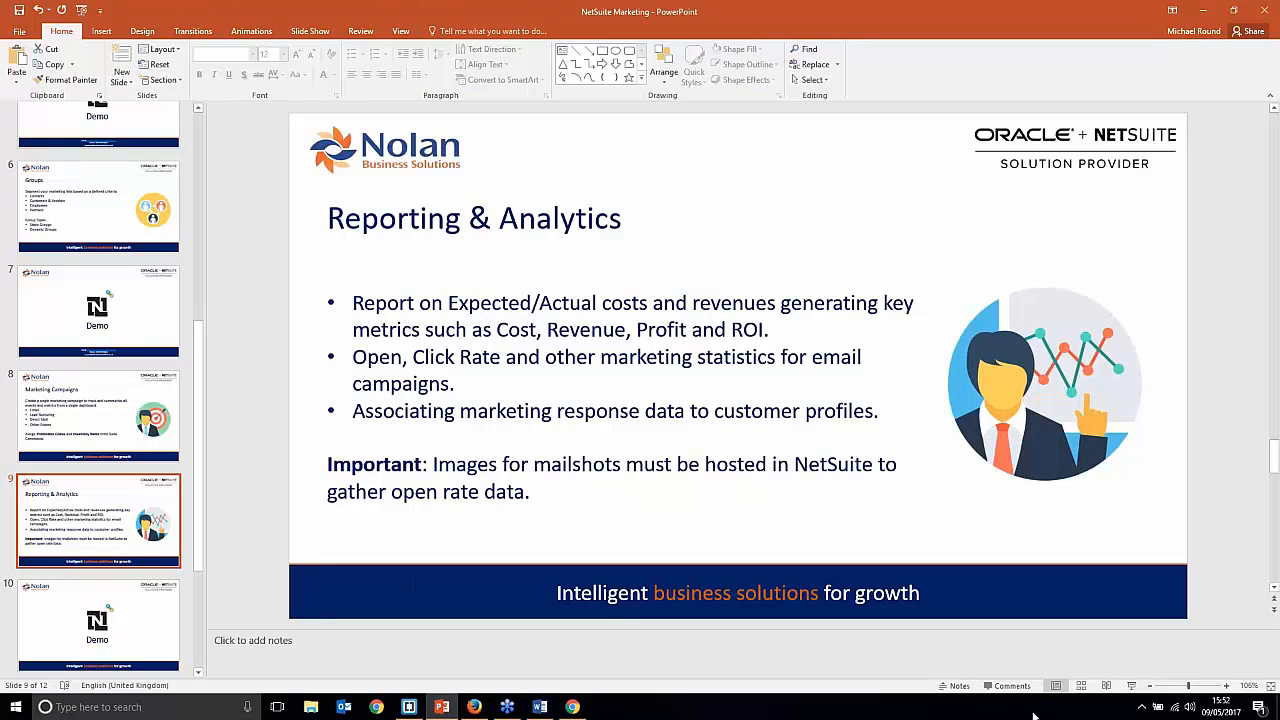
click(1130, 687)
click(1130, 687)
key(Right)
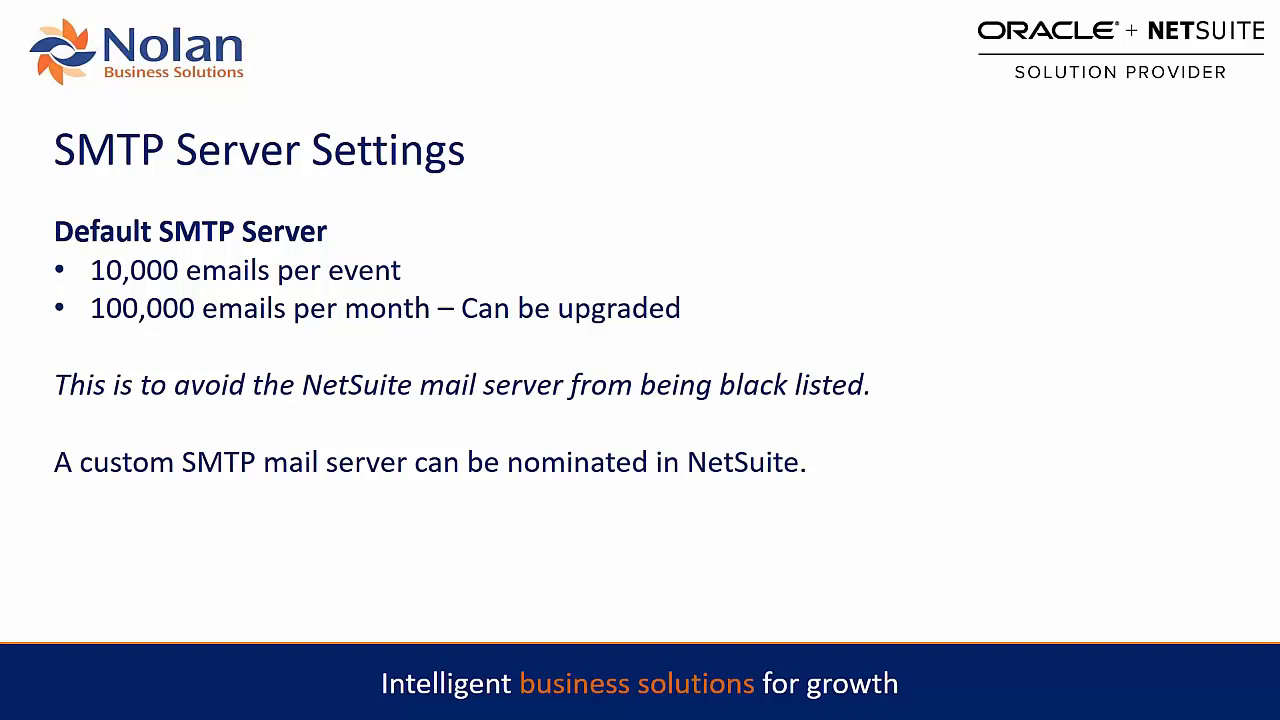